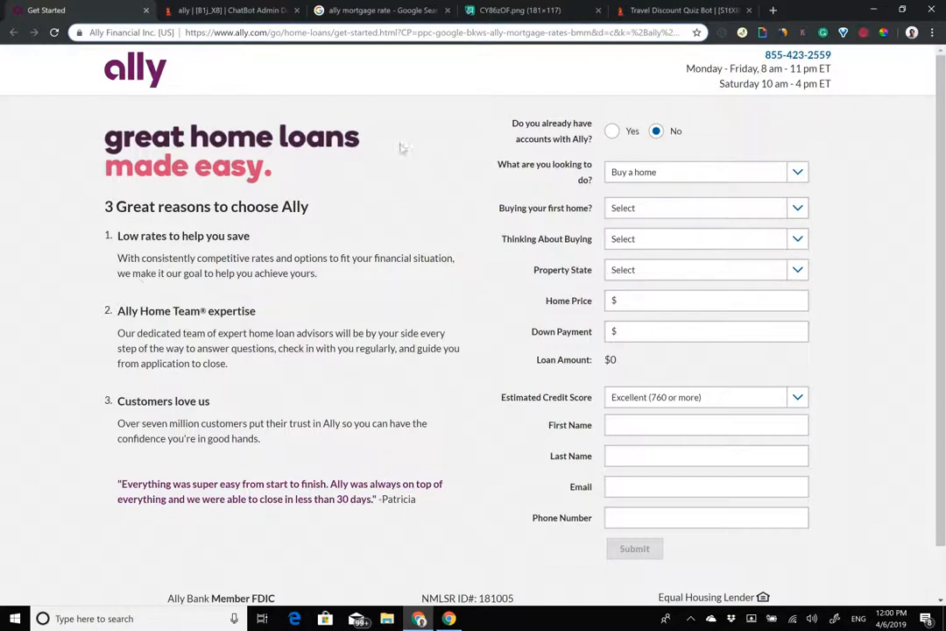
Step: Review the Ally home-loan form's question labels, highlighting the Estimated Credit Score label
drag(511, 122, 743, 541)
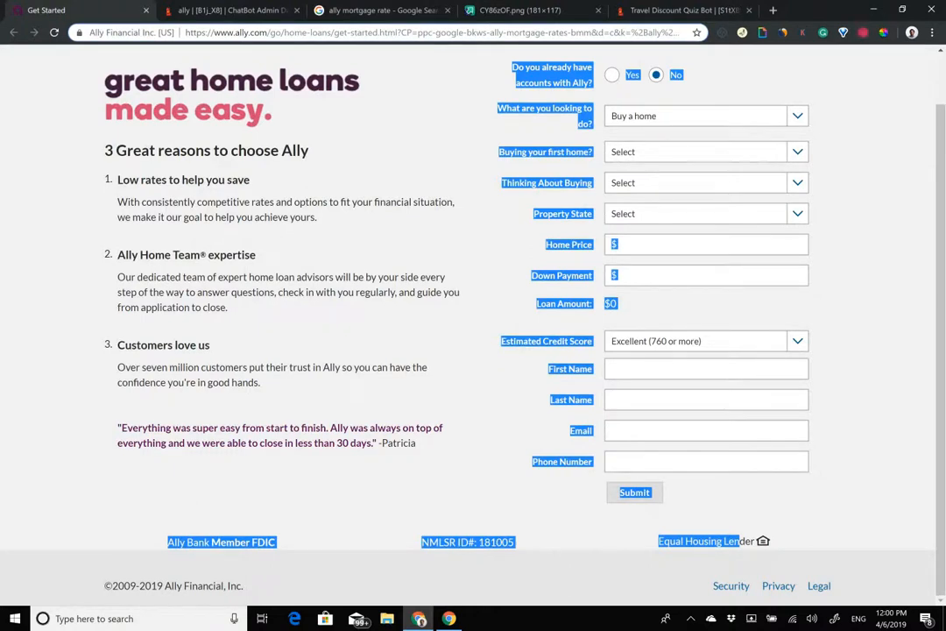
right_click(613, 302)
click(644, 314)
scroll(398, 274, up, 1)
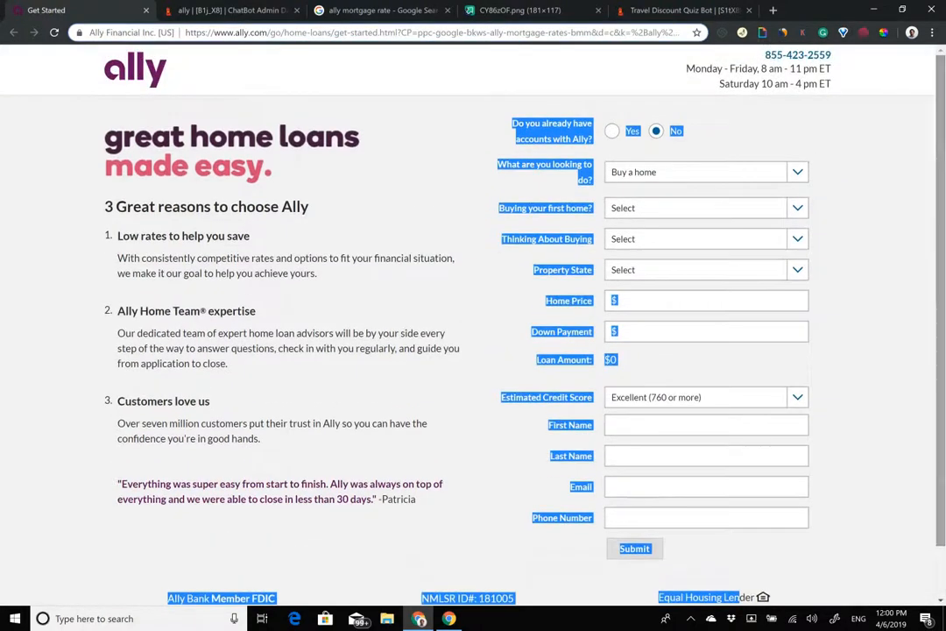
click(549, 398)
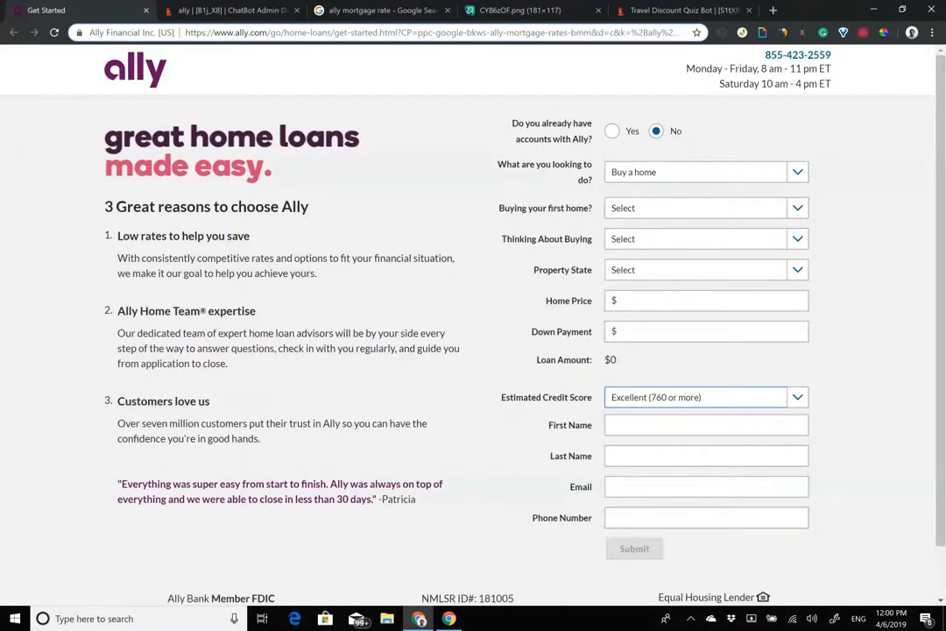
drag(500, 398, 594, 398)
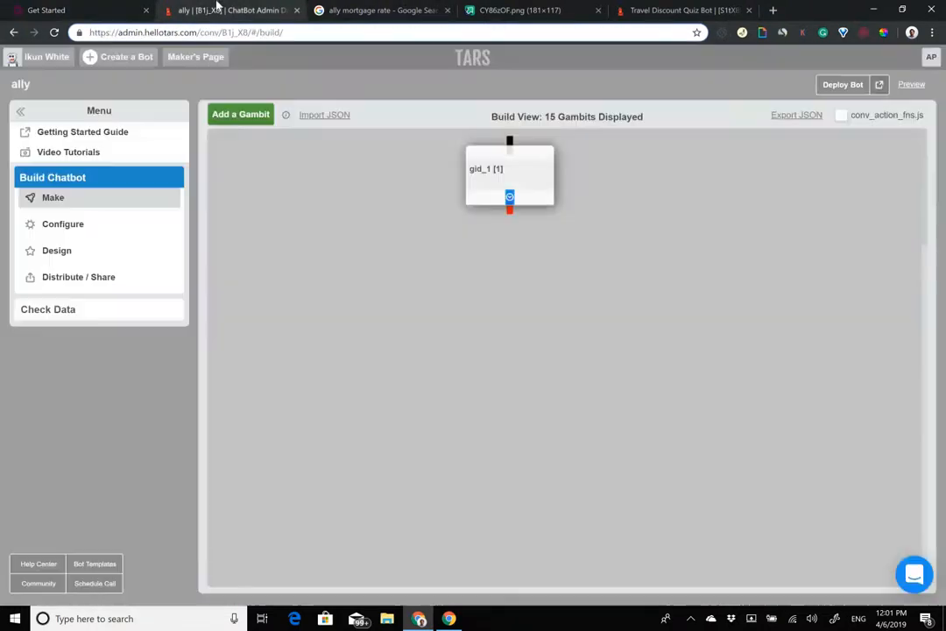
Step: Open the gid_1 gambit in the chatbot builder and rename it 'hook'
click(184, 9)
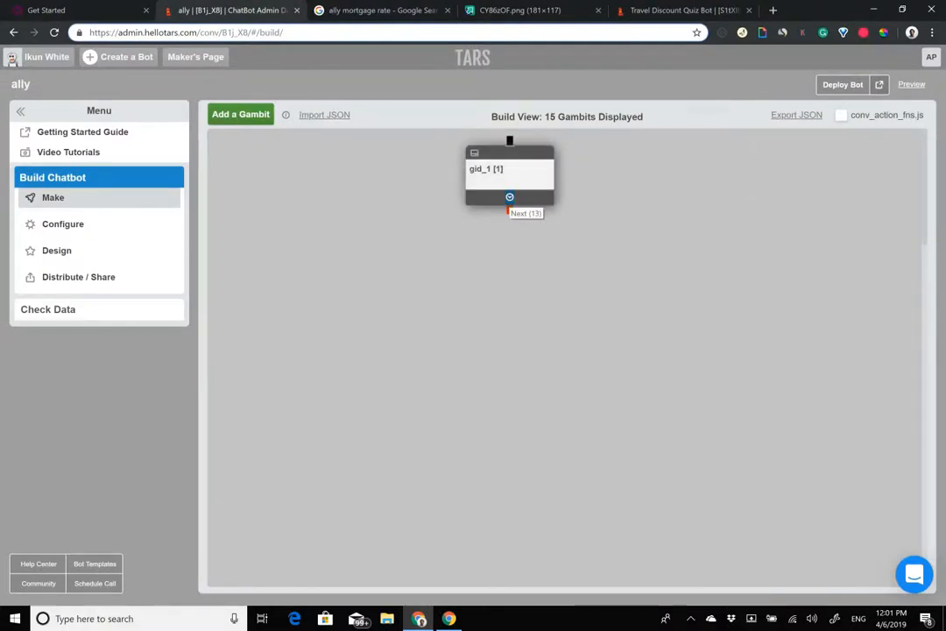
right_click(510, 195)
click(496, 174)
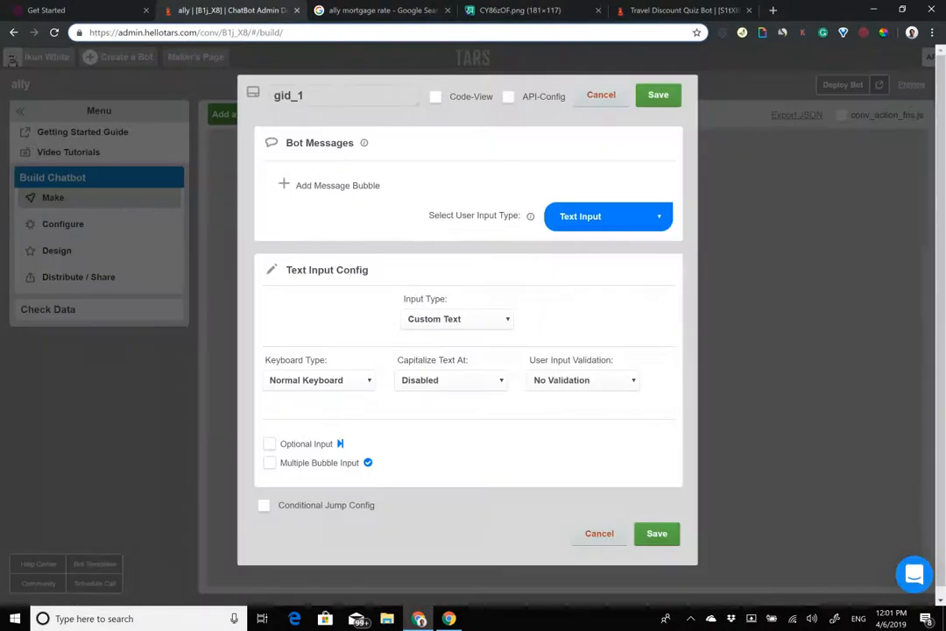
double_click(351, 102)
text(h)
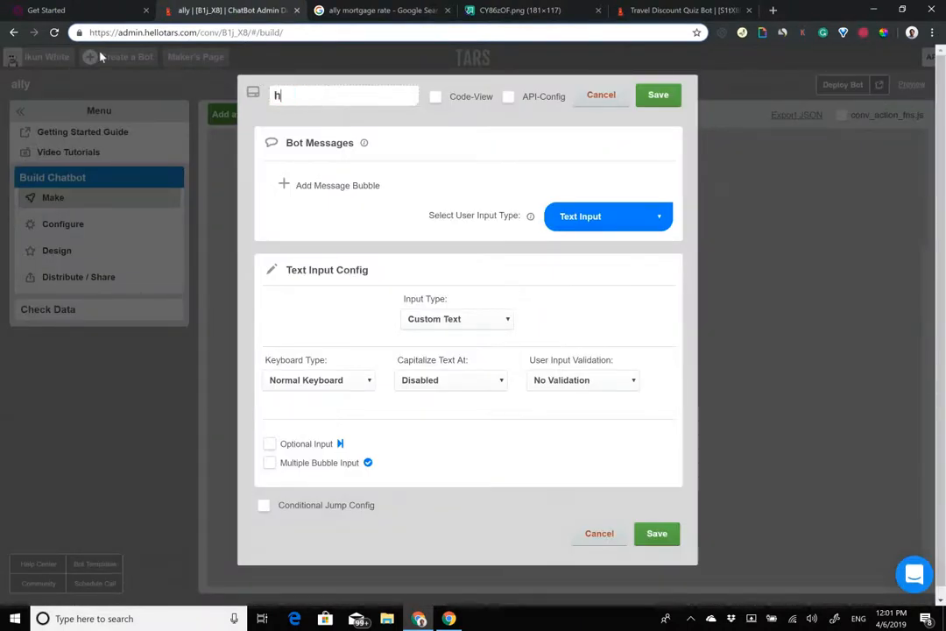
text(ook)
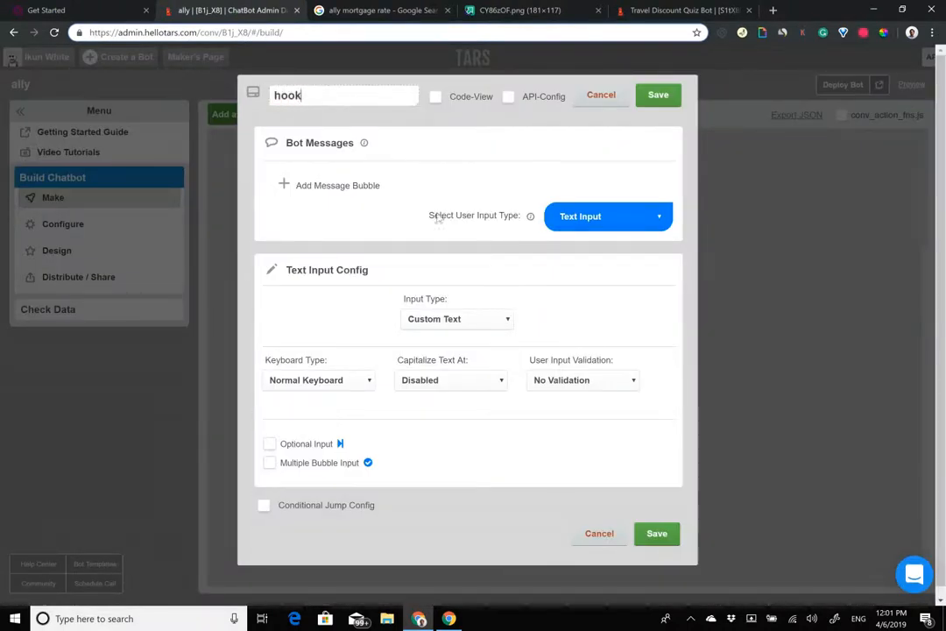
Step: Add a 'Welcome to Ally Bank' message bubble followed by two blank bubbles
click(351, 184)
text(Wel)
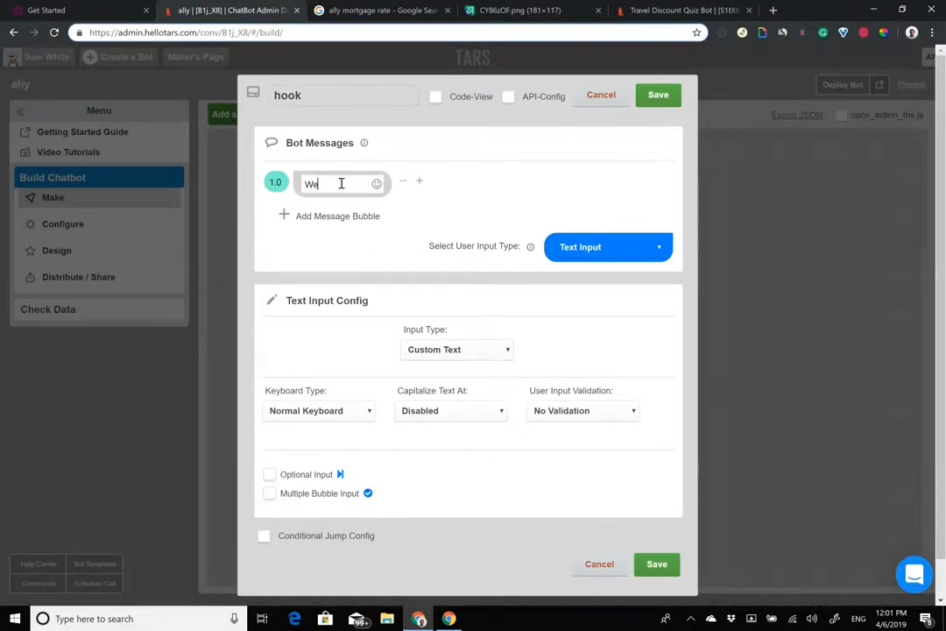
text(come to Ally)
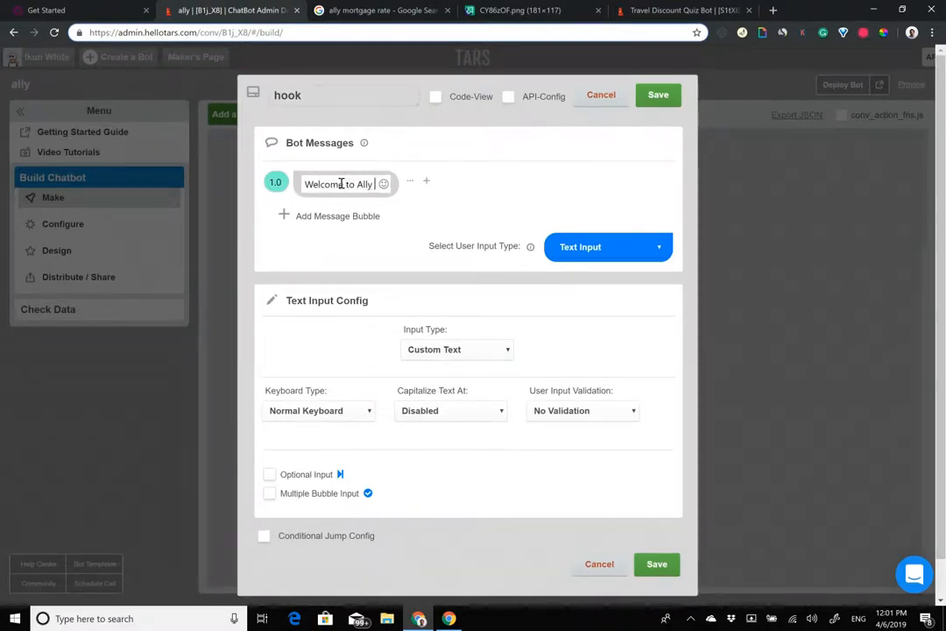
text( Bank)
click(365, 239)
click(340, 215)
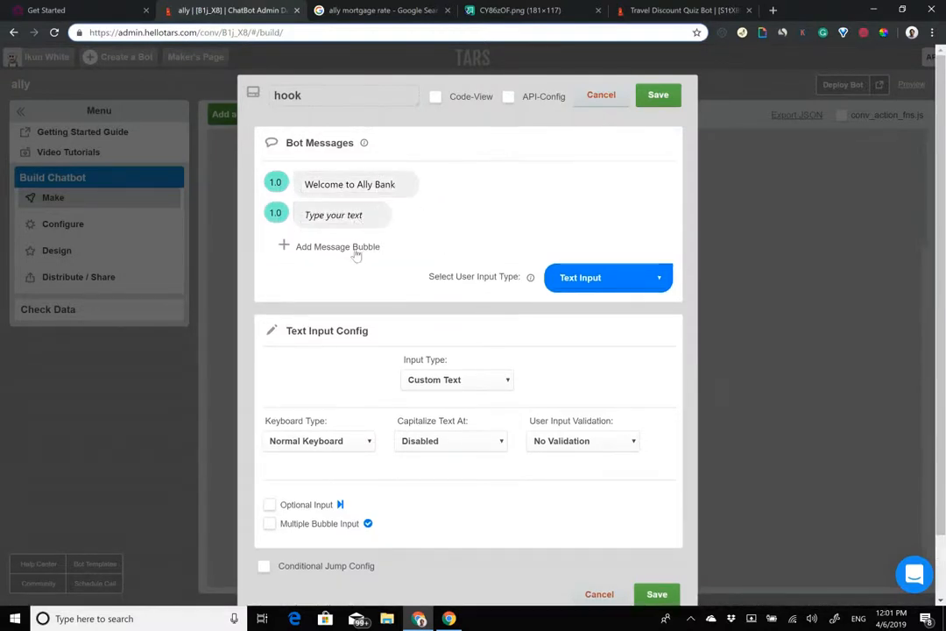
click(351, 247)
Step: Keep the hook's user input type as Text Input, then return to the Ally home loans page
click(309, 247)
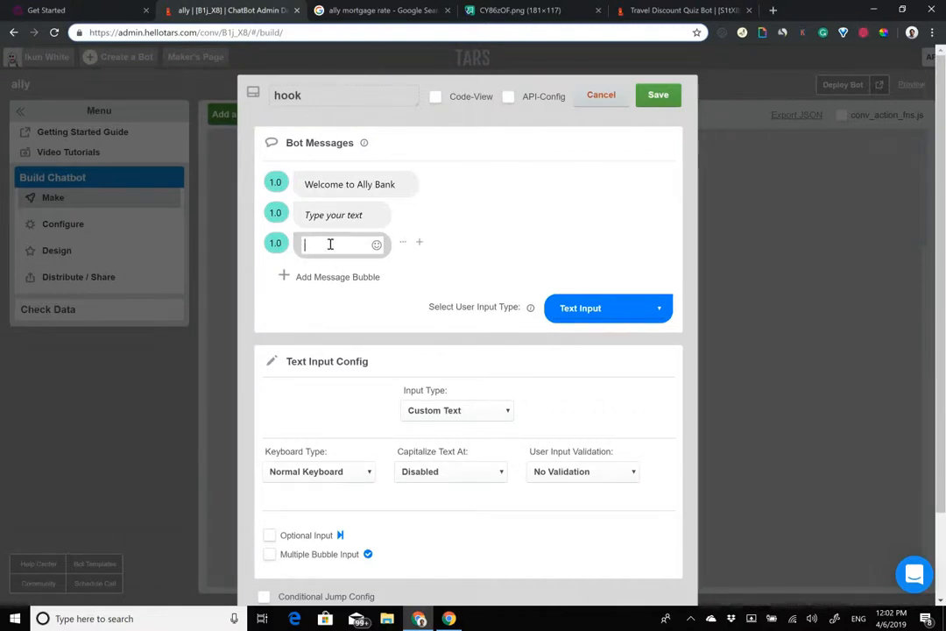
click(608, 308)
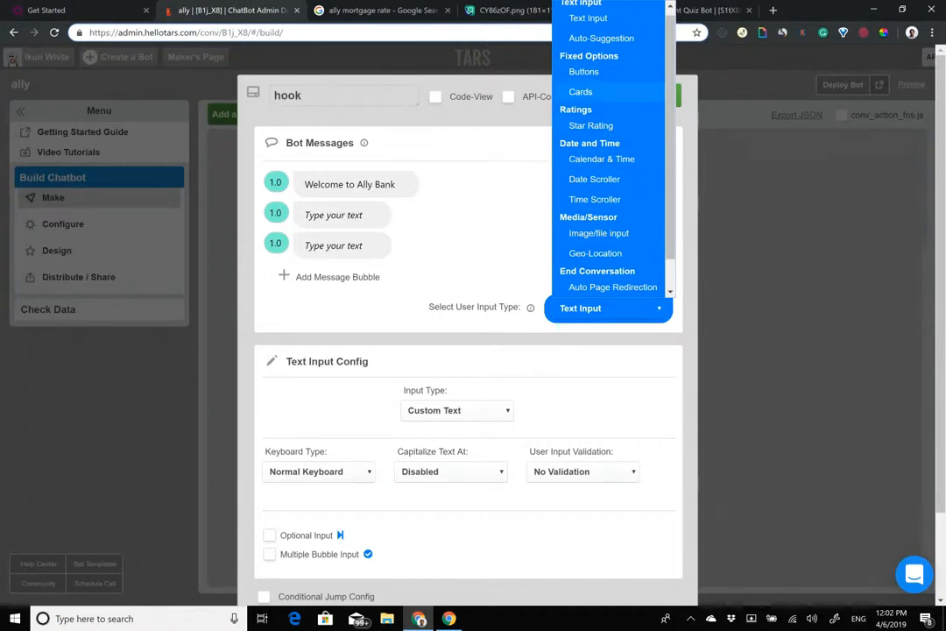
click(492, 246)
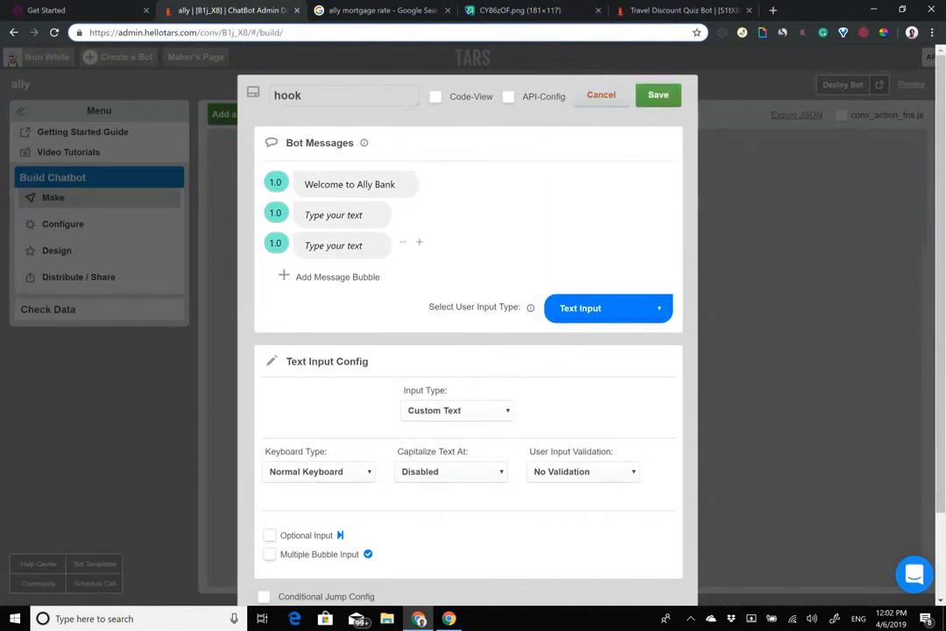
click(53, 10)
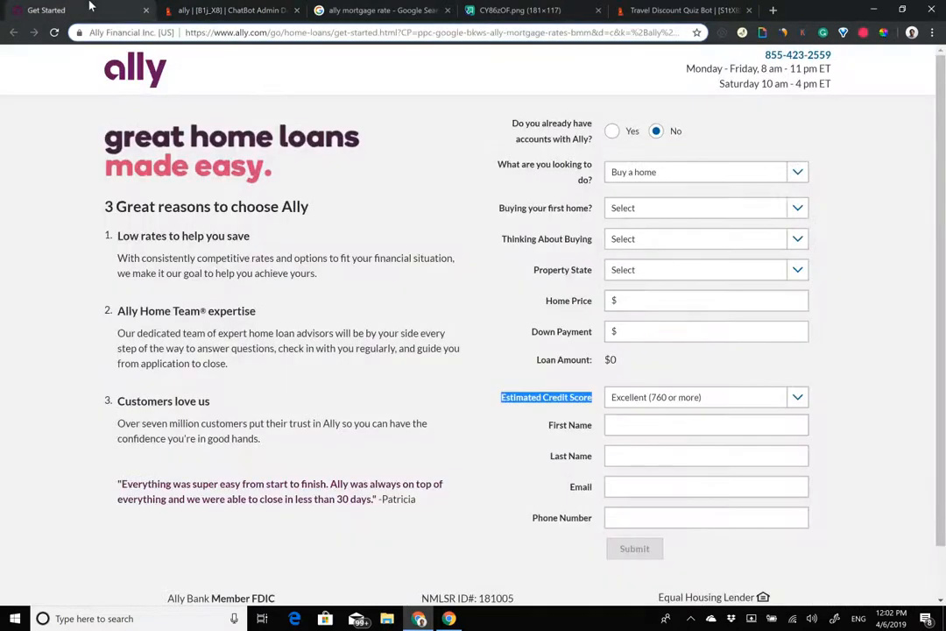
Step: Select the Ally page's headline and three reasons text, then go back to the hook editor
drag(86, 120, 260, 439)
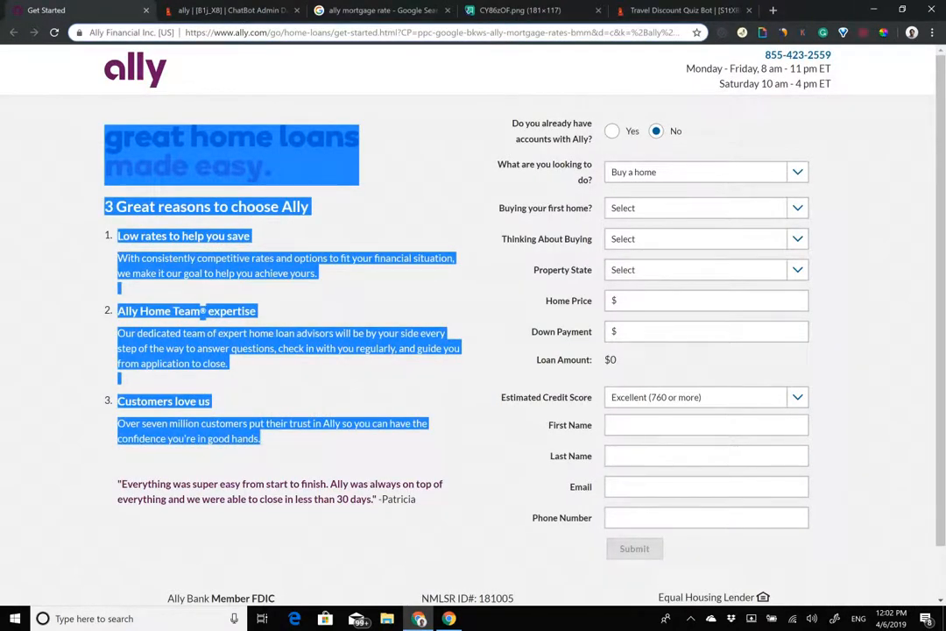
click(250, 9)
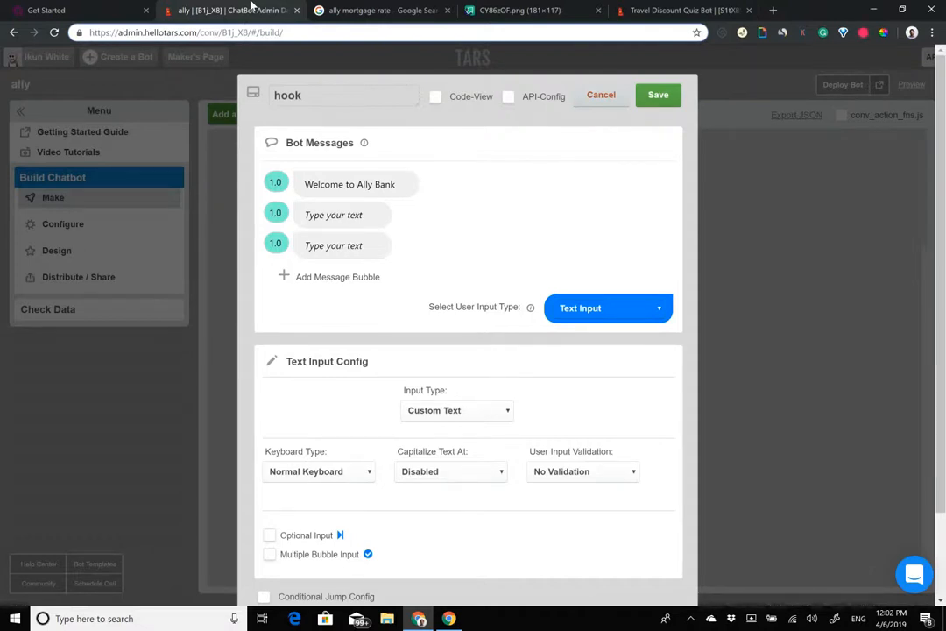
Step: Select 'Ally Bank' in the welcome message to bold it, and copy the ally logo's imgur image address
click(377, 184)
drag(400, 184, 356, 184)
click(490, 9)
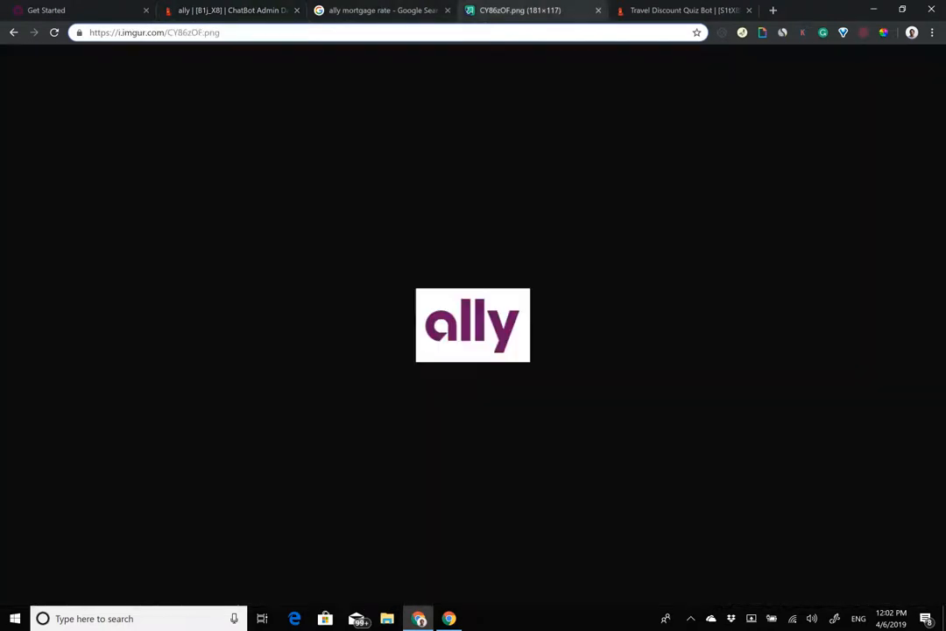
right_click(449, 331)
click(503, 384)
Step: Attach the copied ally logo image URL to the welcome bubble
click(214, 9)
click(450, 188)
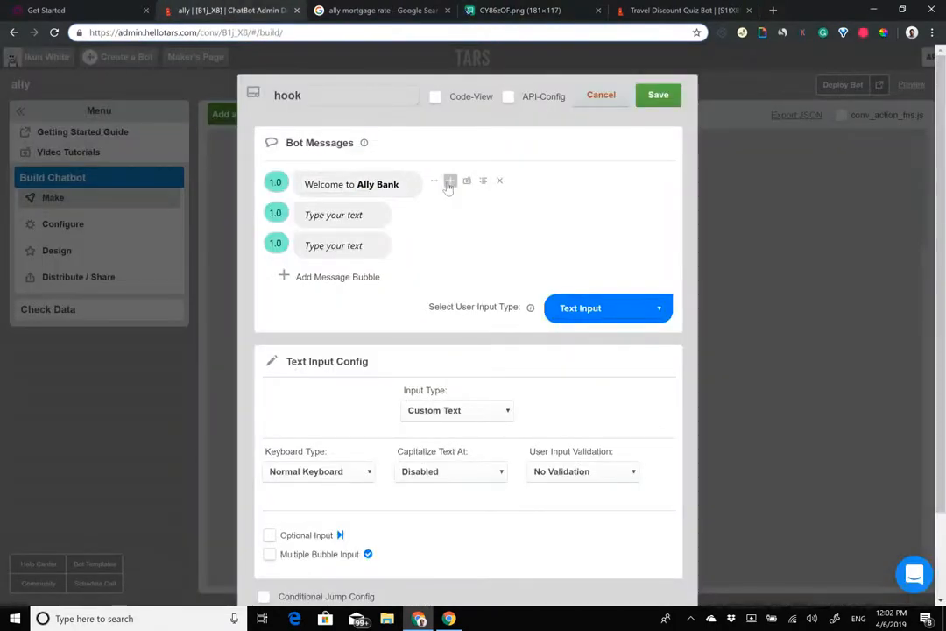
click(467, 182)
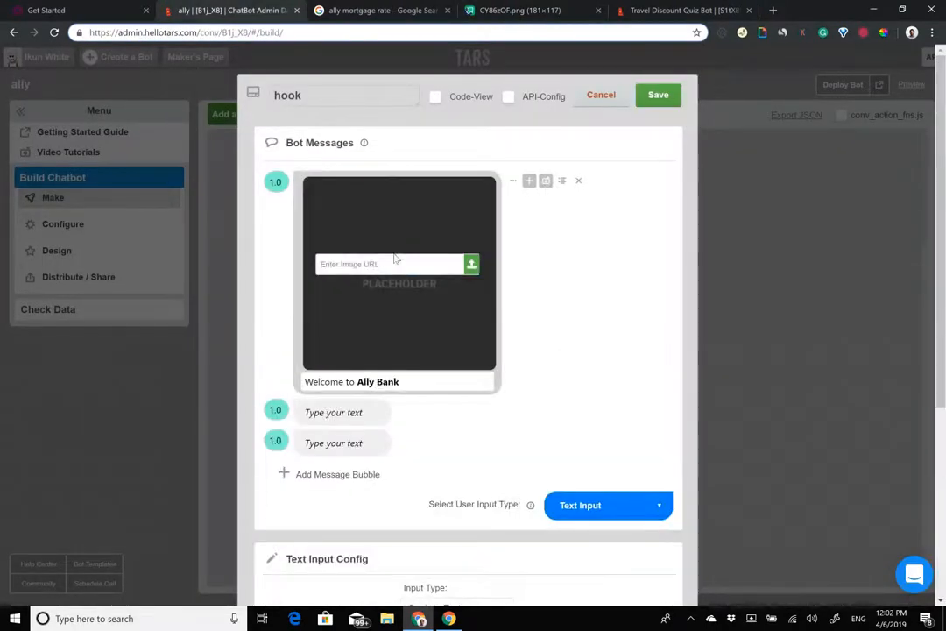
key(ctrl+v)
Step: Check the Ally home loans page, then begin editing the hook's second bubble
click(42, 8)
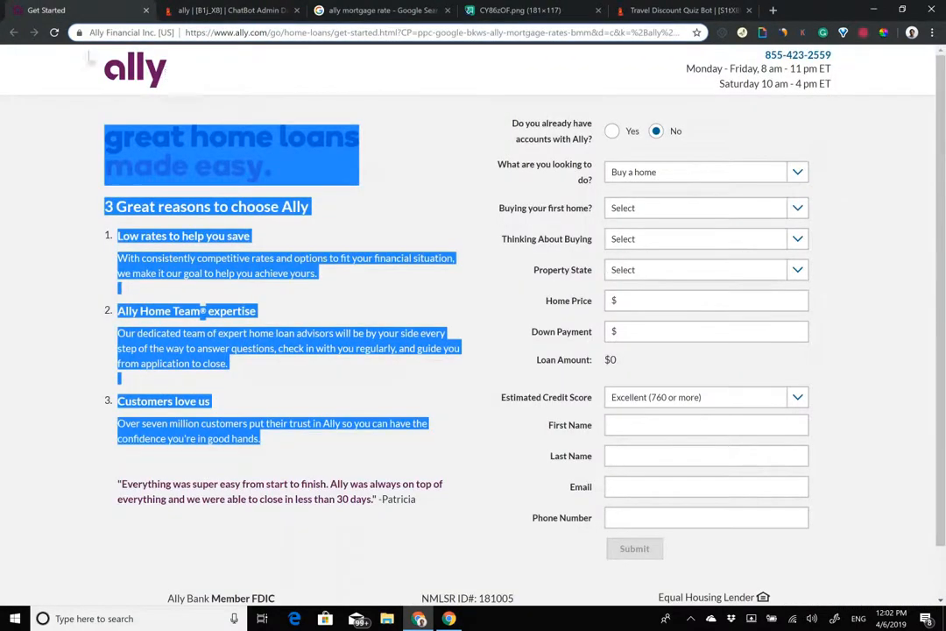
click(321, 115)
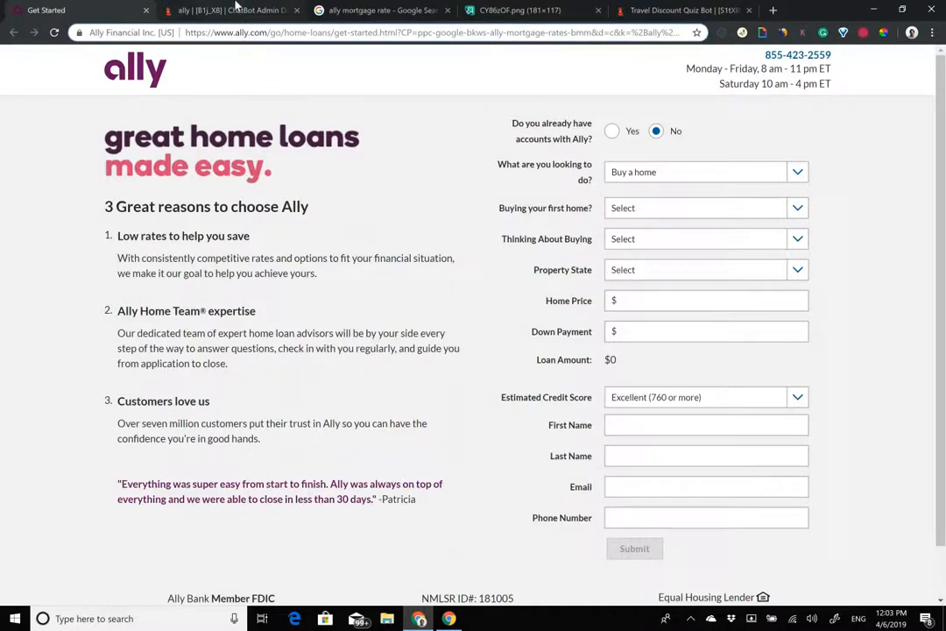
click(202, 10)
mouse_move(353, 191)
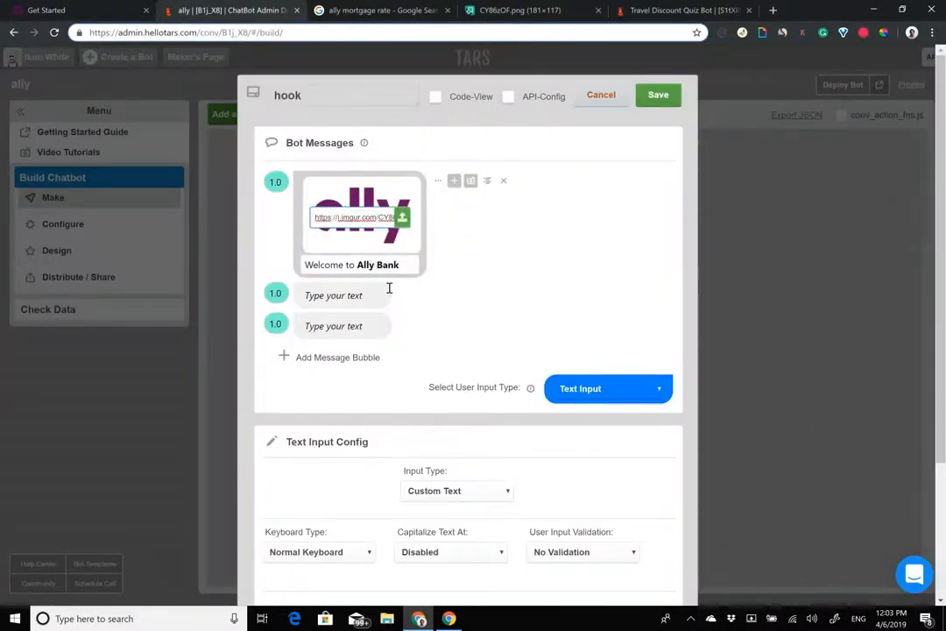
click(340, 298)
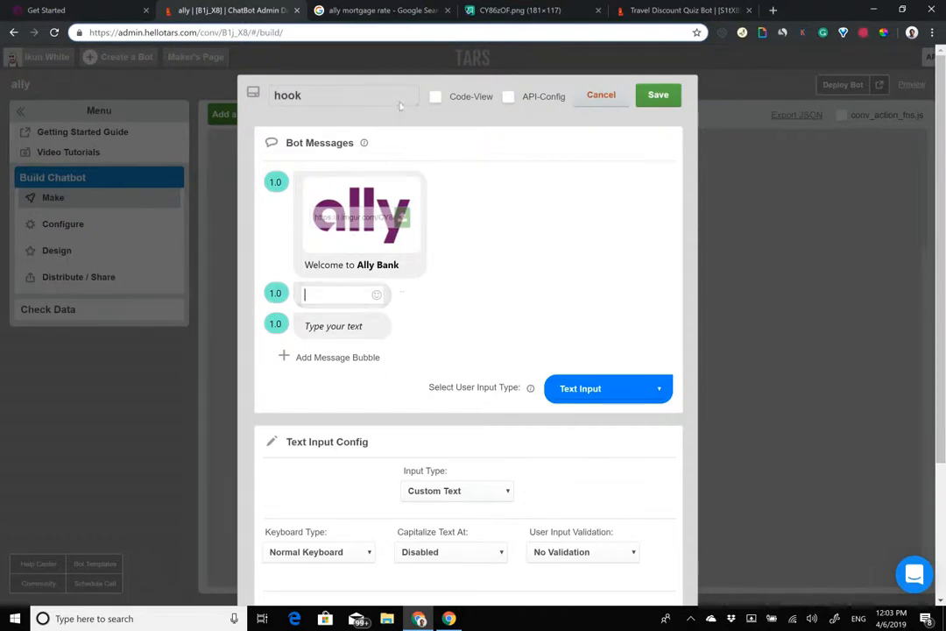
Step: Place the chatbot tab after the 'ally mortgage rate' results and compare them with Ally's low-rates paragraph
drag(264, 18, 394, 12)
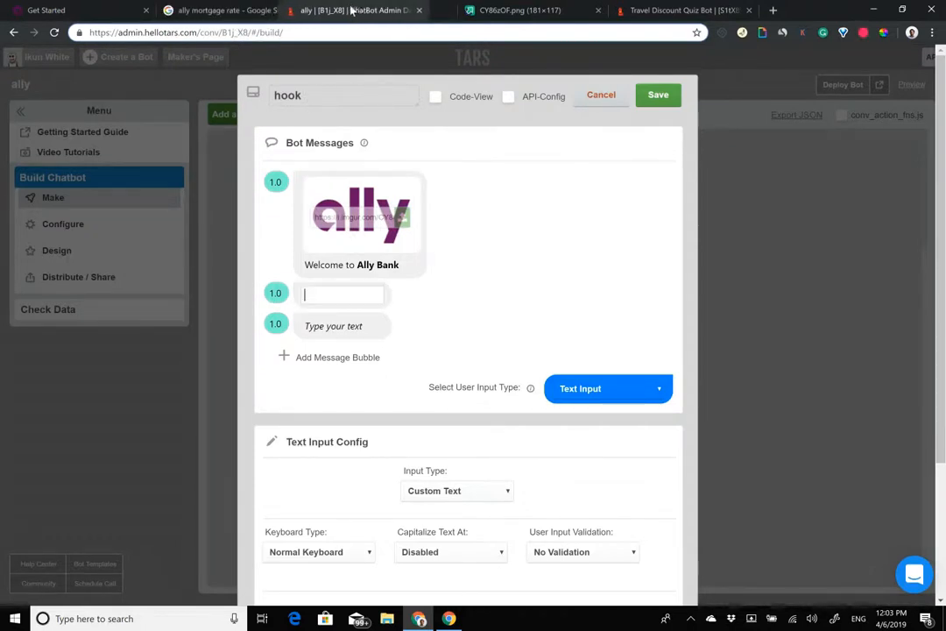
click(200, 12)
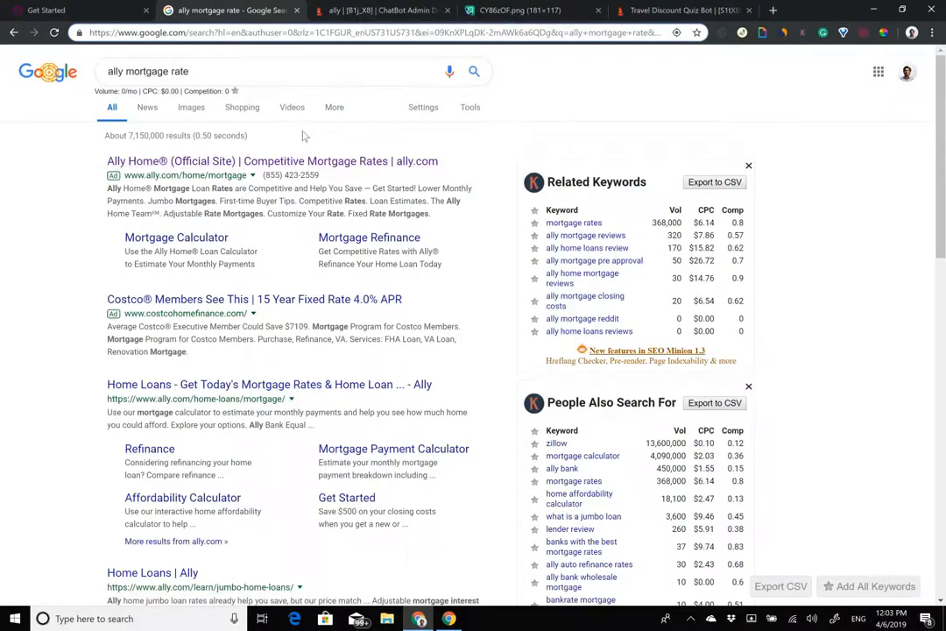
click(61, 9)
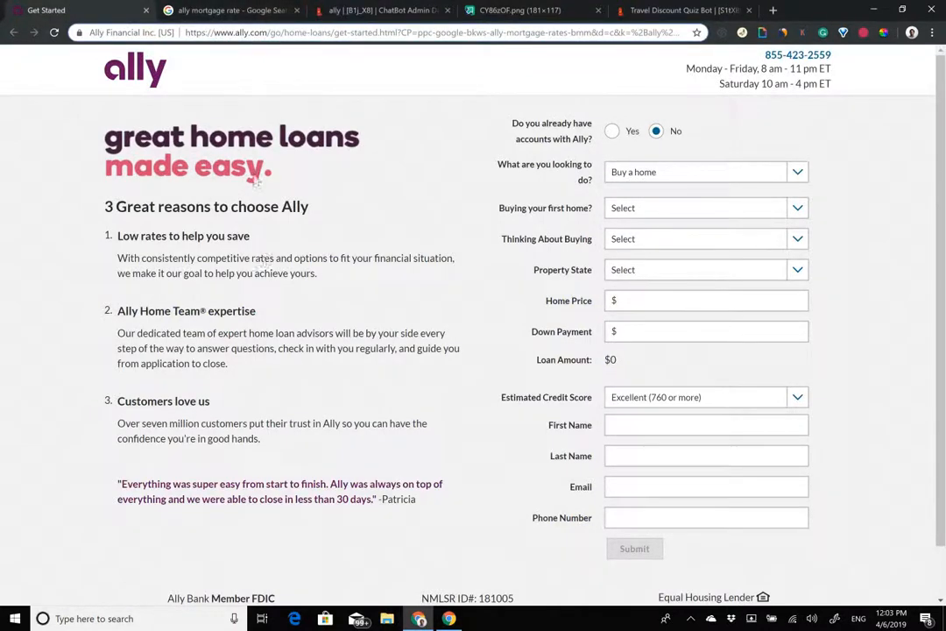
click(246, 9)
drag(126, 70, 193, 73)
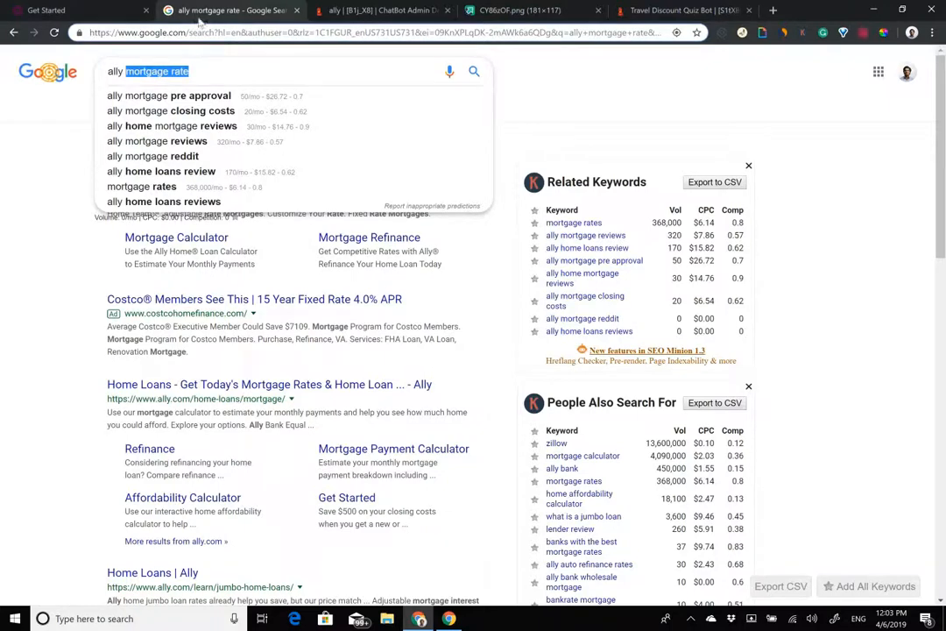
click(102, 9)
drag(123, 236, 323, 278)
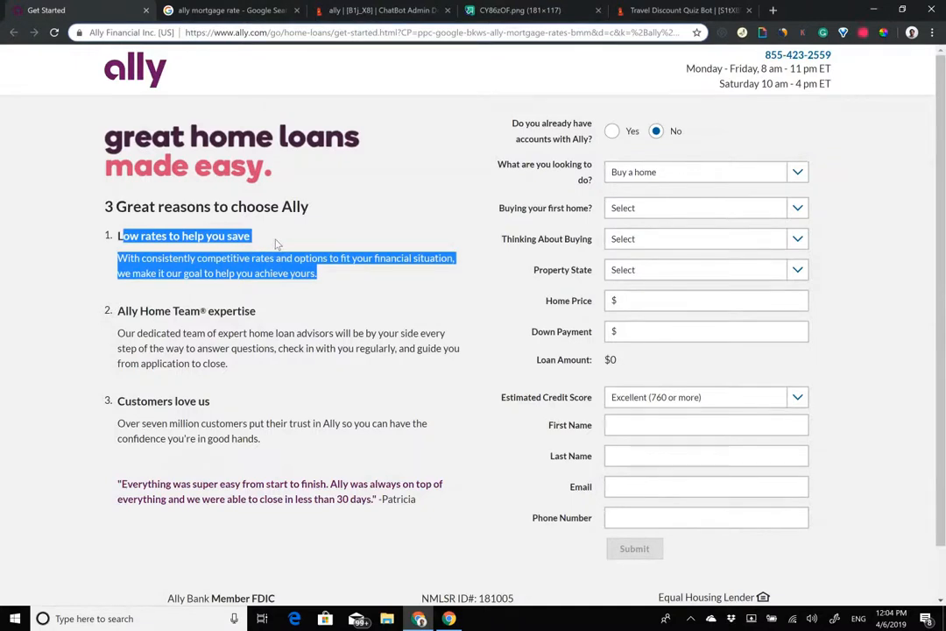
click(366, 12)
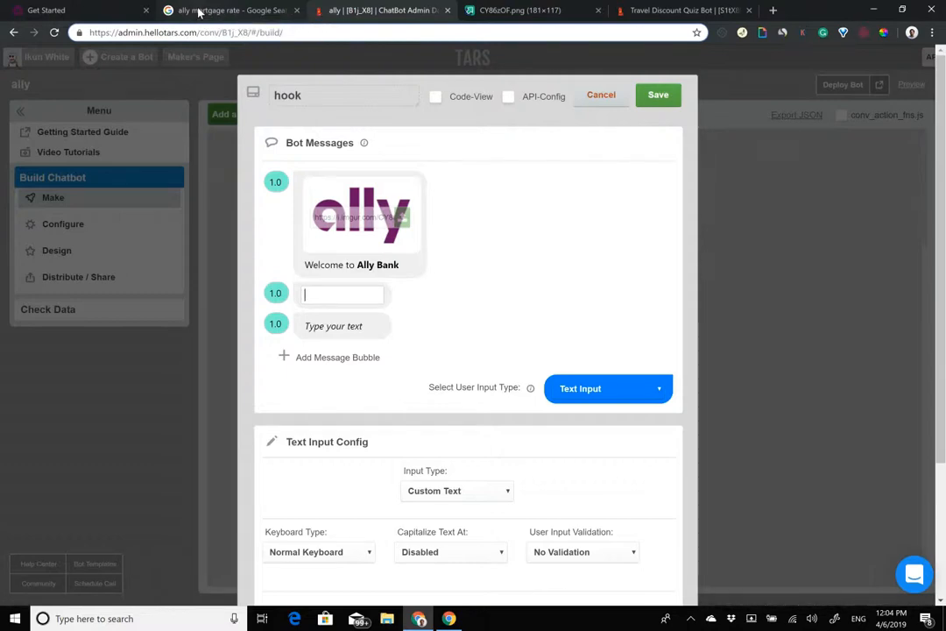
Step: Replace the second bubble's draft text with 'Our low interest mortgages help you save'
text(We )
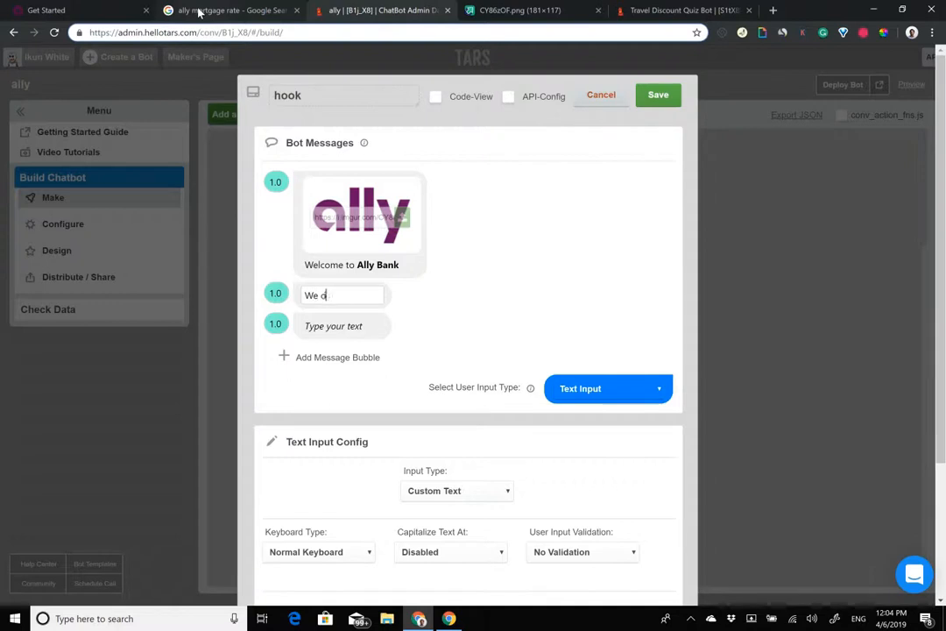
text(offer loans to p)
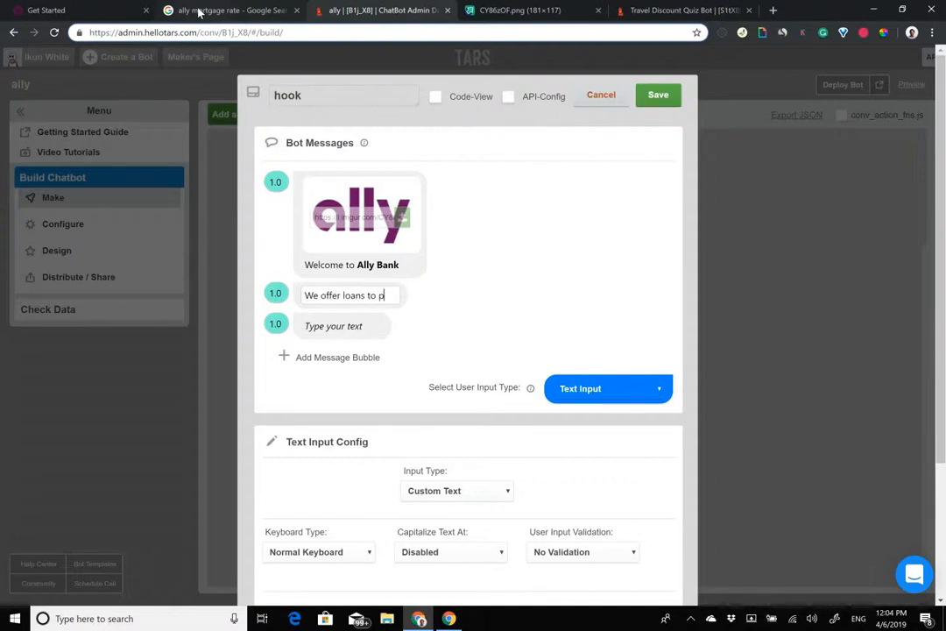
text(eople with bad credit)
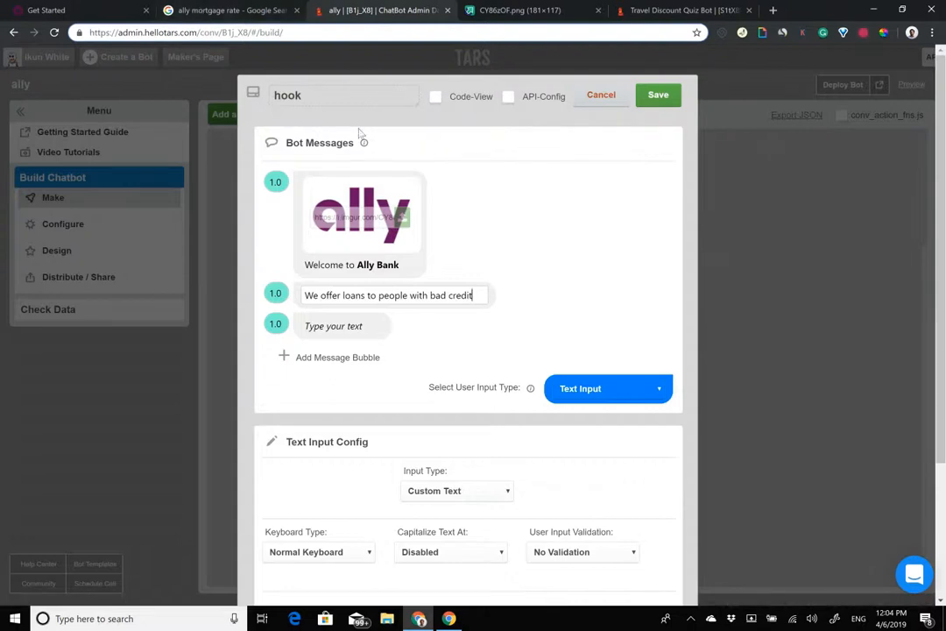
drag(430, 296, 474, 296)
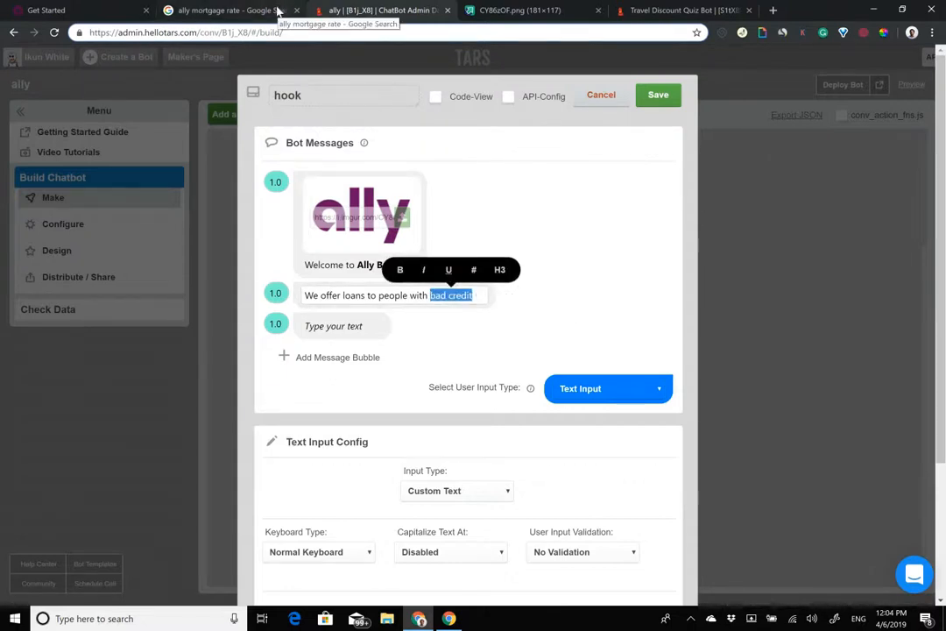
click(279, 11)
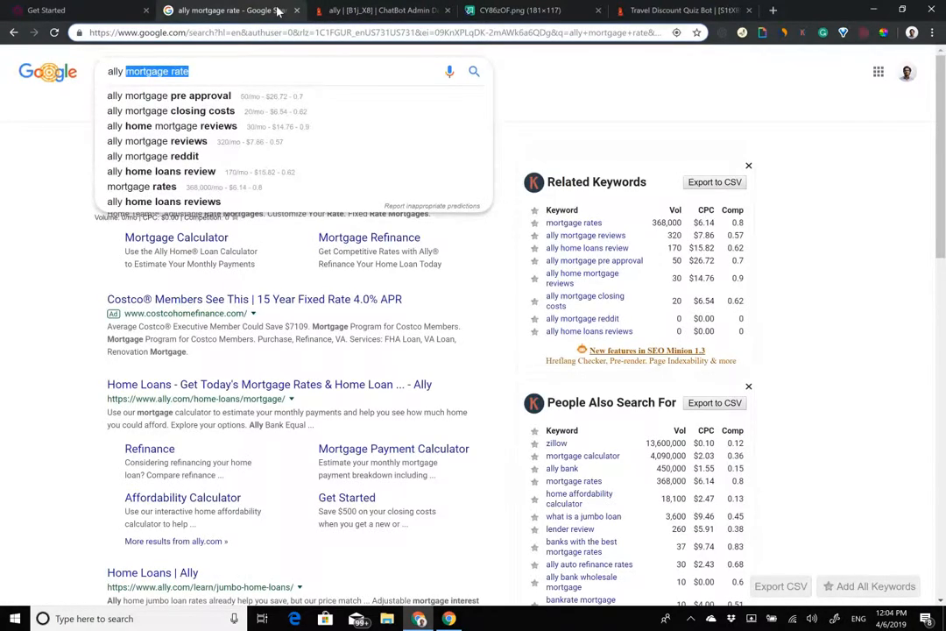
click(383, 10)
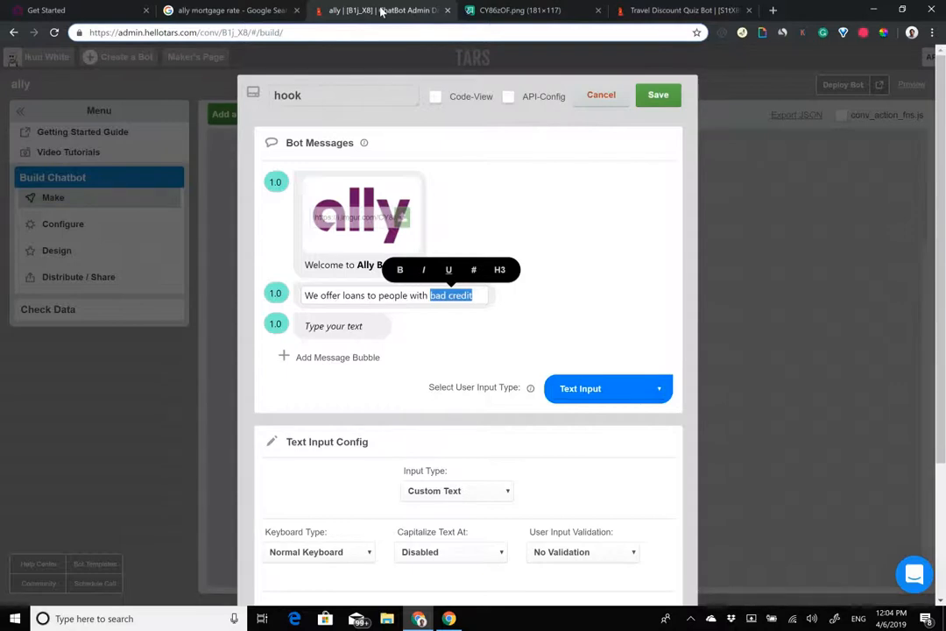
key(BackSpace)
key(BackSpace)
key(BackSpace)
key(BackSpace)
key(BackSpace)
key(BackSpace)
key(BackSpace)
key(BackSpace)
key(BackSpace)
key(BackSpace)
key(BackSpace)
key(BackSpace)
key(BackSpace)
key(BackSpace)
key(BackSpace)
key(BackSpace)
key(BackSpace)
key(BackSpace)
key(BackSpace)
key(BackSpace)
key(BackSpace)
key(BackSpace)
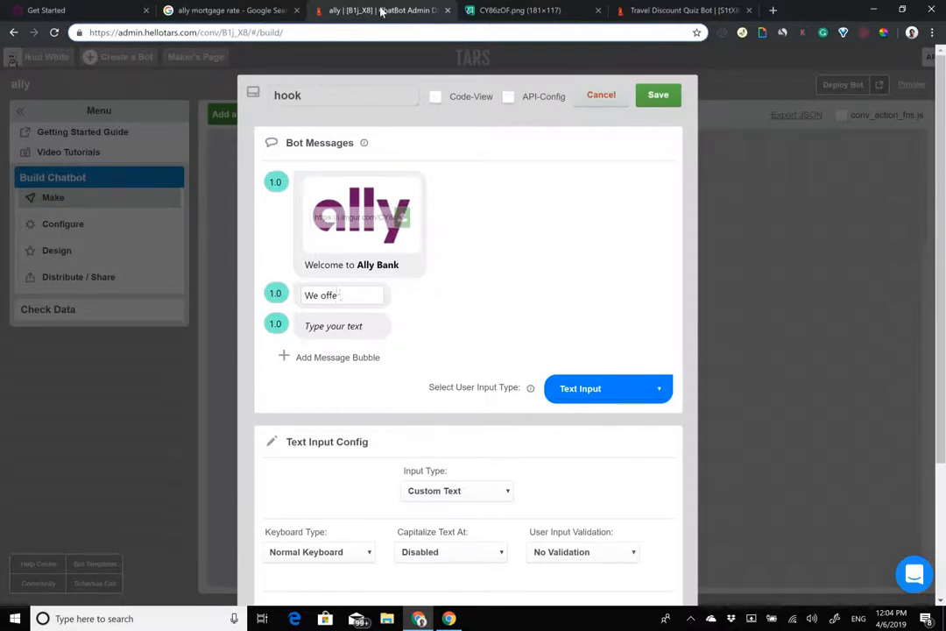
key(BackSpace)
key(BackSpace)
key(BackSpace)
text(Our low interest mo)
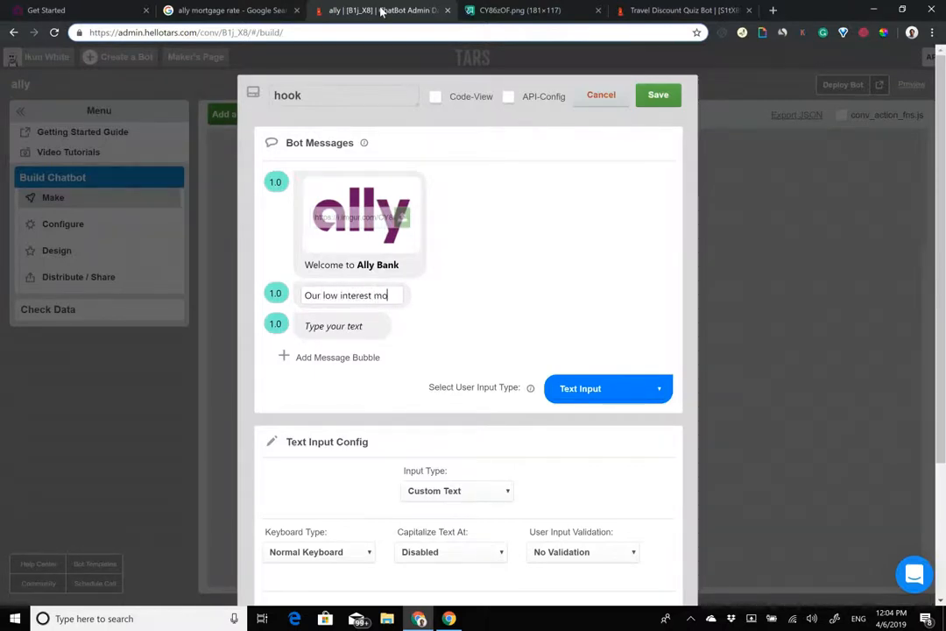
text(rtgages heklp)
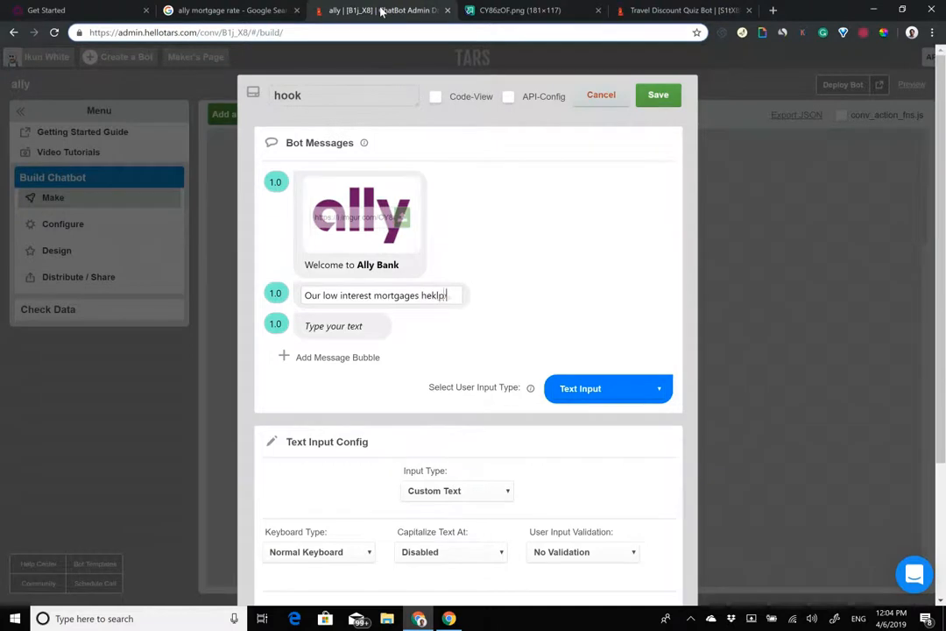
key(BackSpace)
key(BackSpace)
key(BackSpace)
text(lp y)
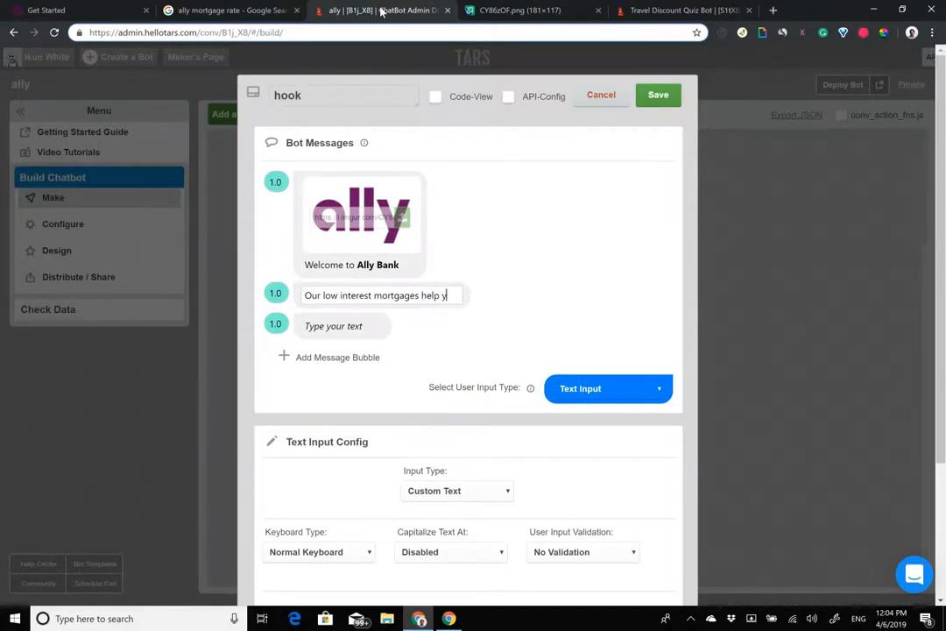
text(ou save)
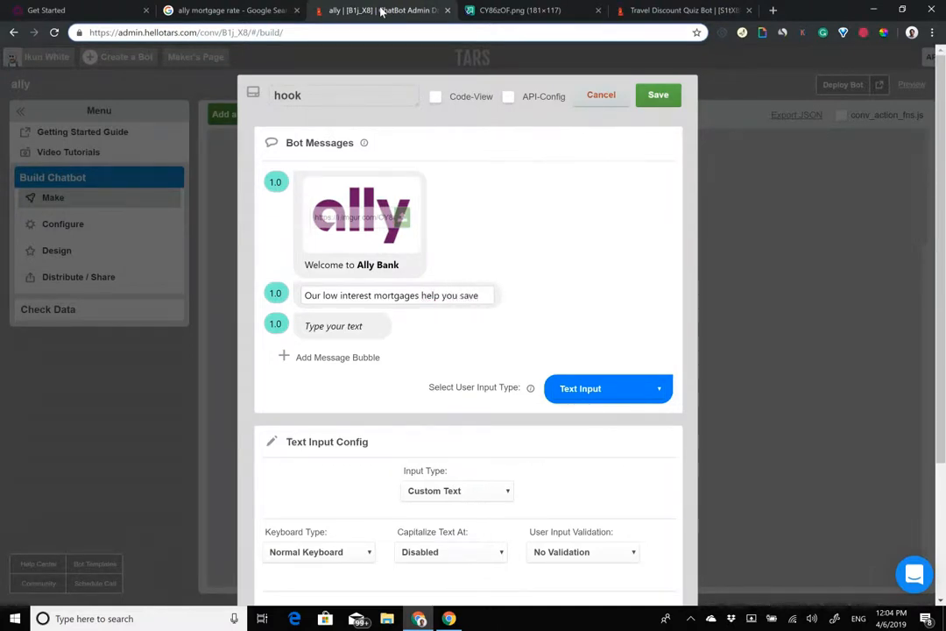
Step: Bold 'low interest' in the second message, then start the third bubble
drag(323, 295, 374, 296)
key(ctrl+b)
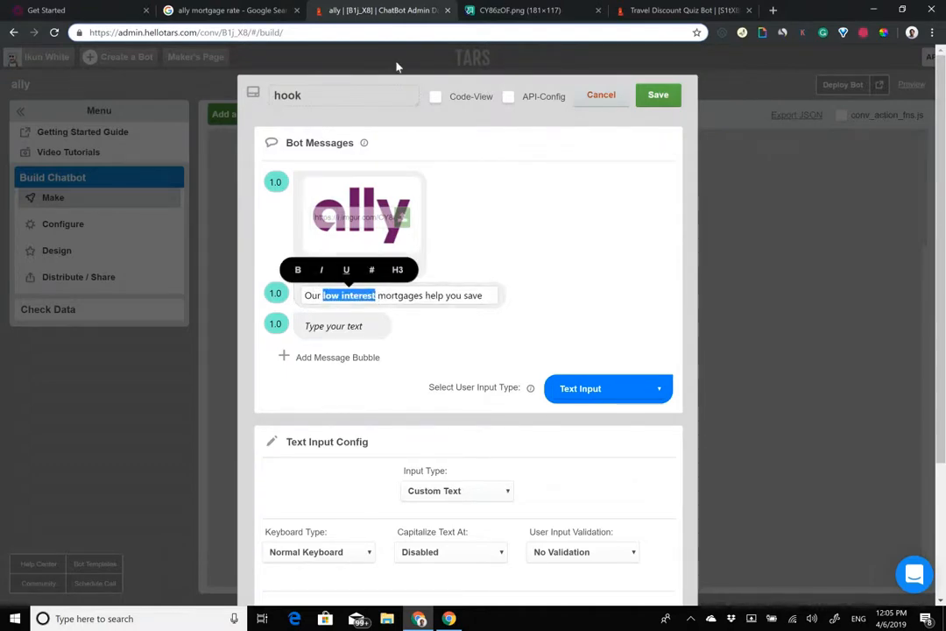
click(240, 6)
drag(211, 78, 125, 76)
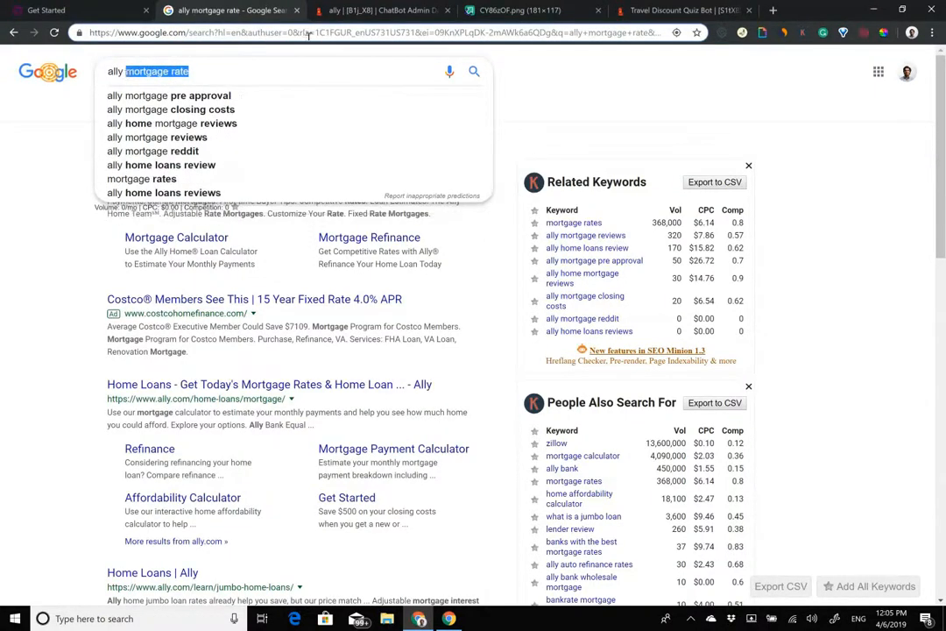
click(380, 6)
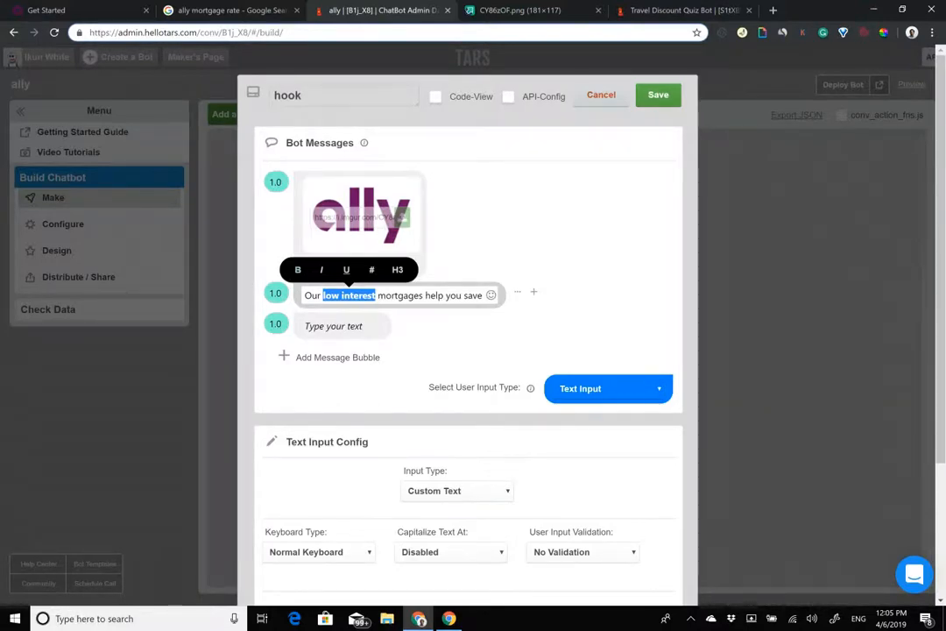
click(275, 297)
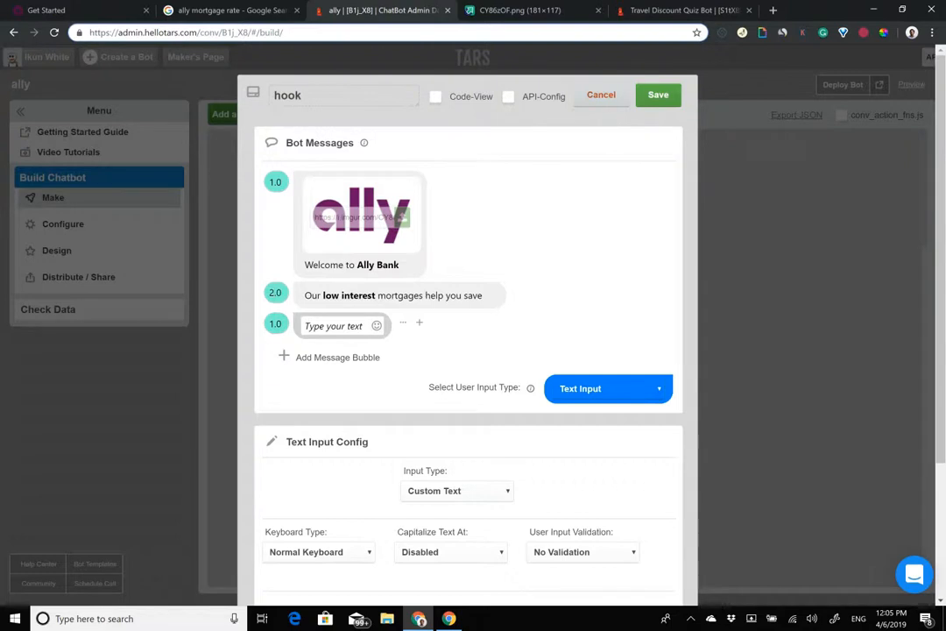
click(307, 325)
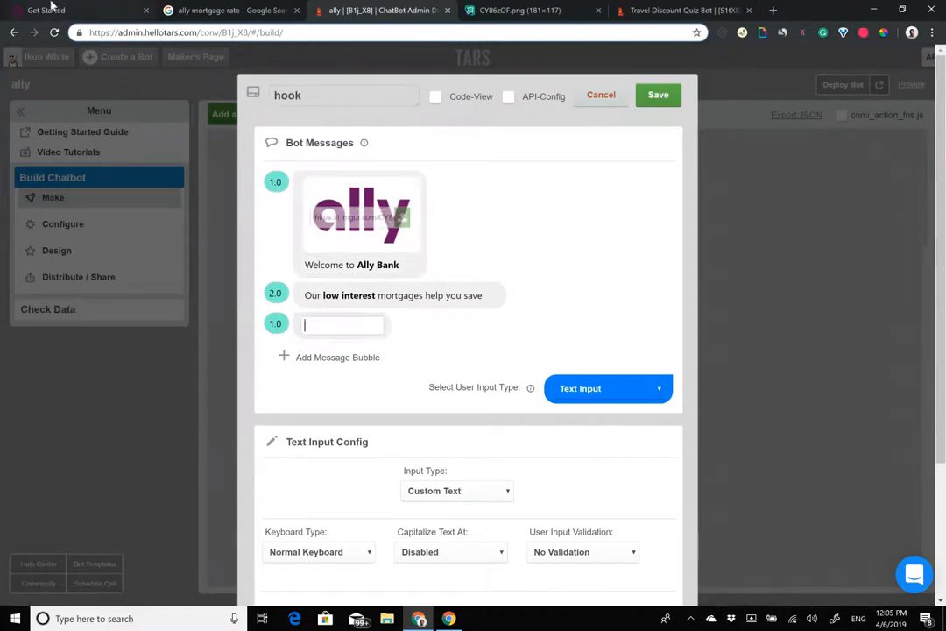
drag(51, 7, 230, 7)
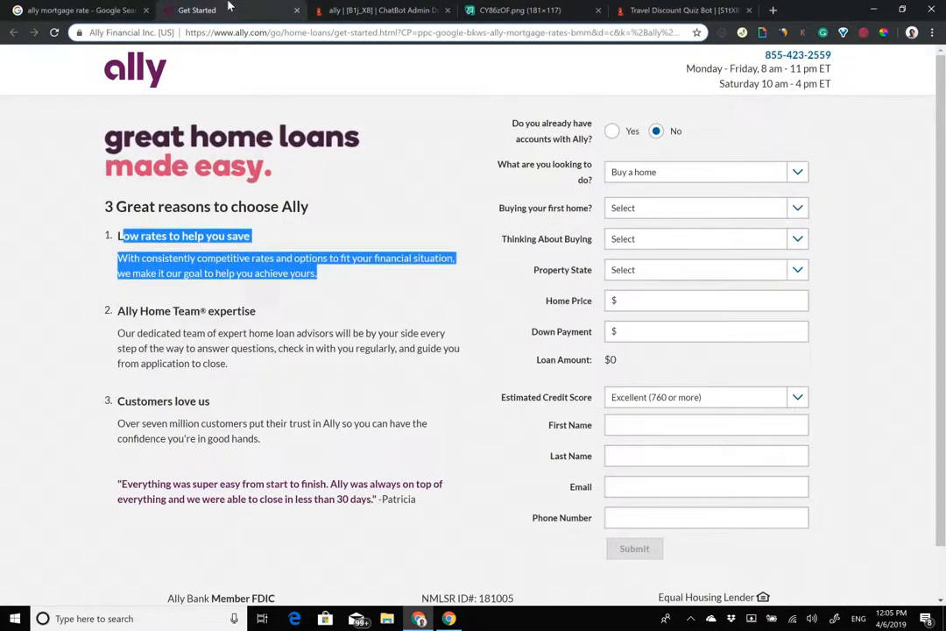
Step: Scroll through the Ally home loans page's reasons to choose Ally, then return to the chatbot editor
scroll(399, 273, down, 1)
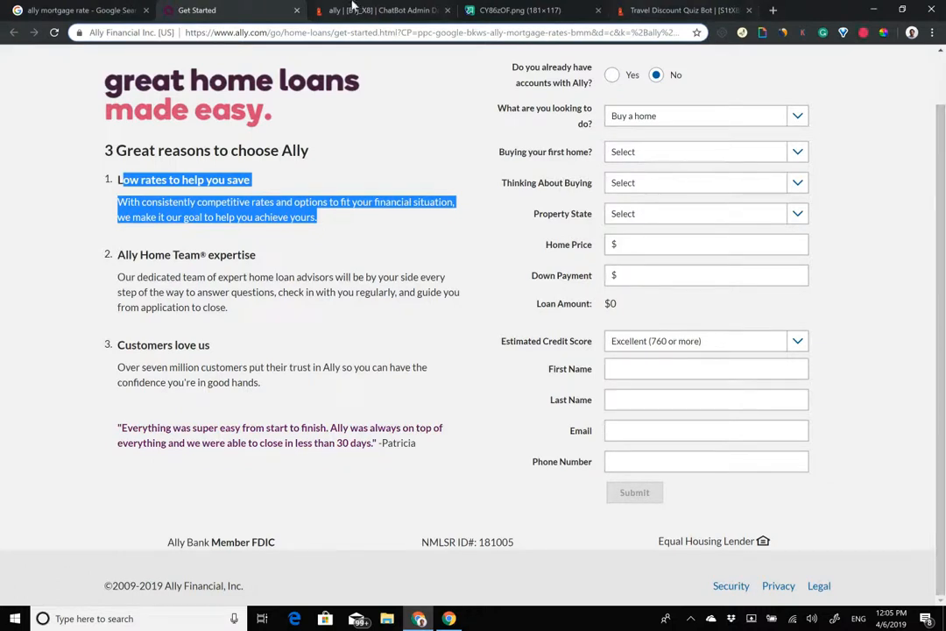
click(381, 11)
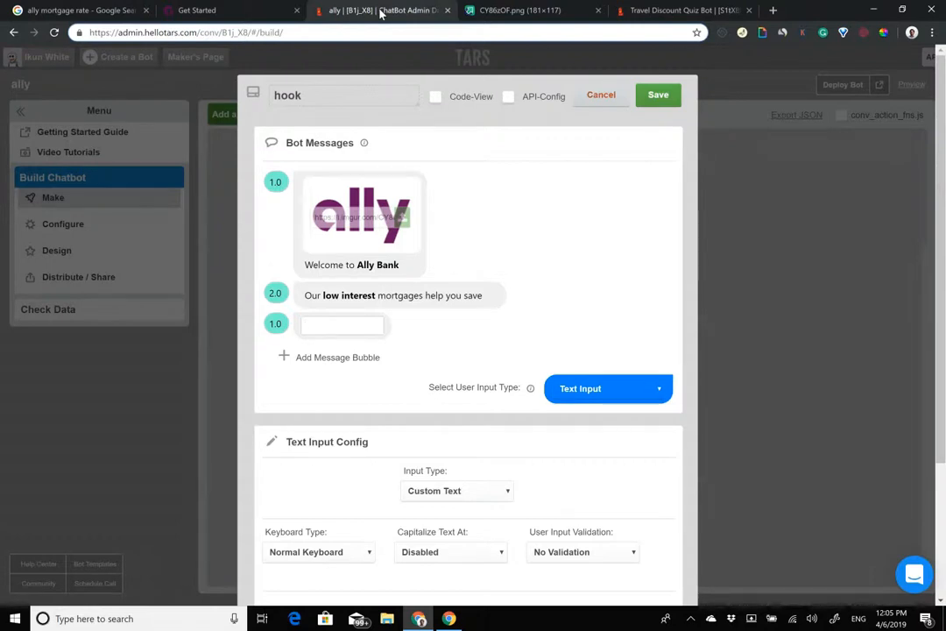
Step: Write 'If you have a couple of minutes, we can get you a FREE quote' in the third bubble
text(If you have a coupe)
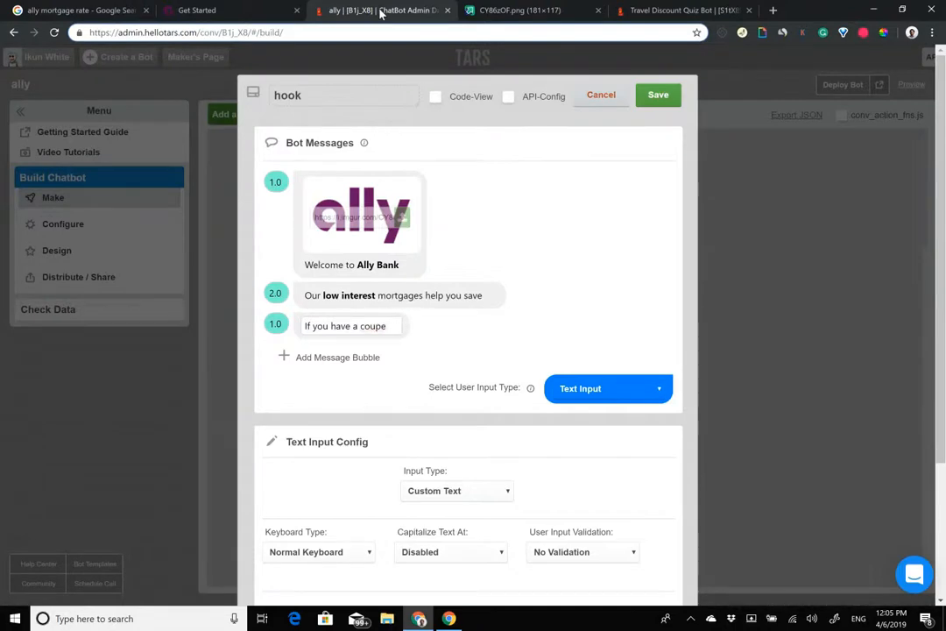
key(BackSpace)
text(le of minutes, we )
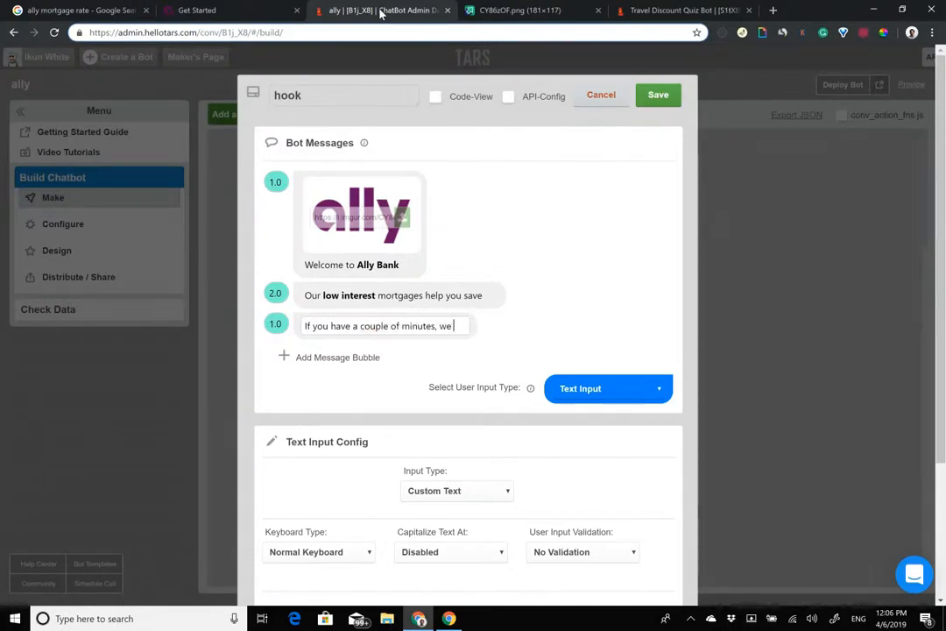
text(can get you a f)
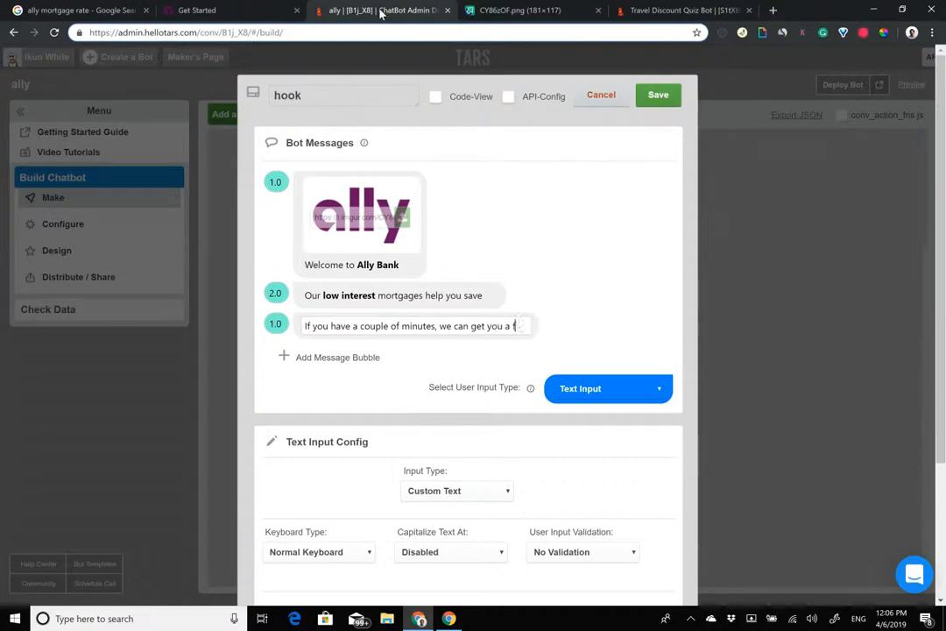
text(ree quote)
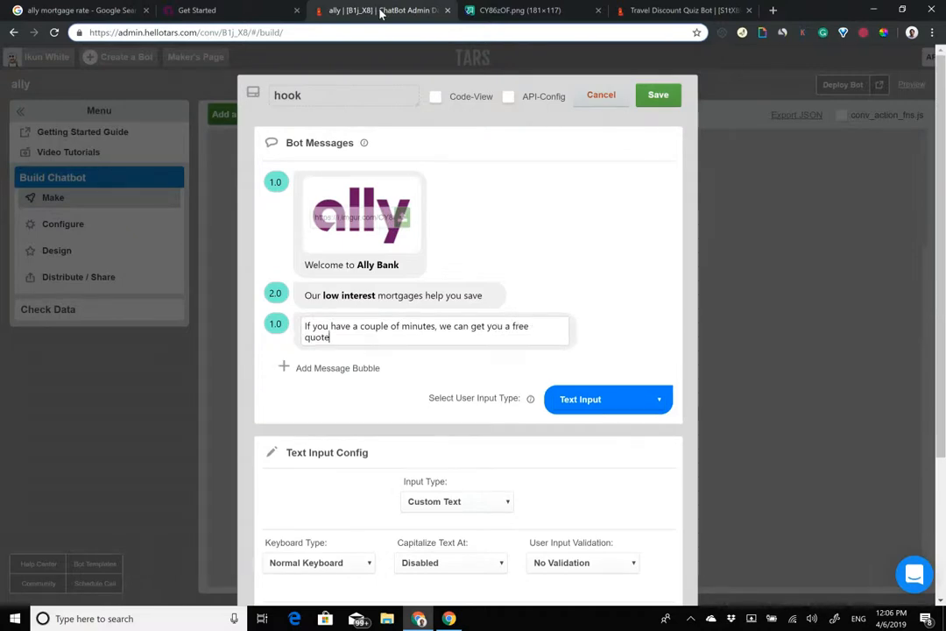
key(Left)
key(Left)
key(Left)
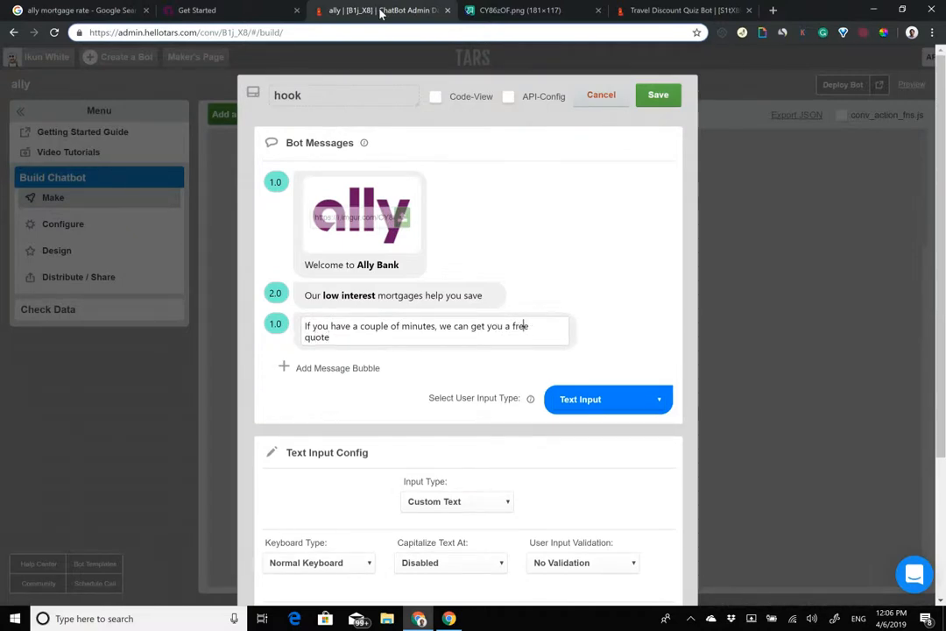
key(BackSpace)
key(BackSpace)
key(BackSpace)
key(BackSpace)
text(FREE)
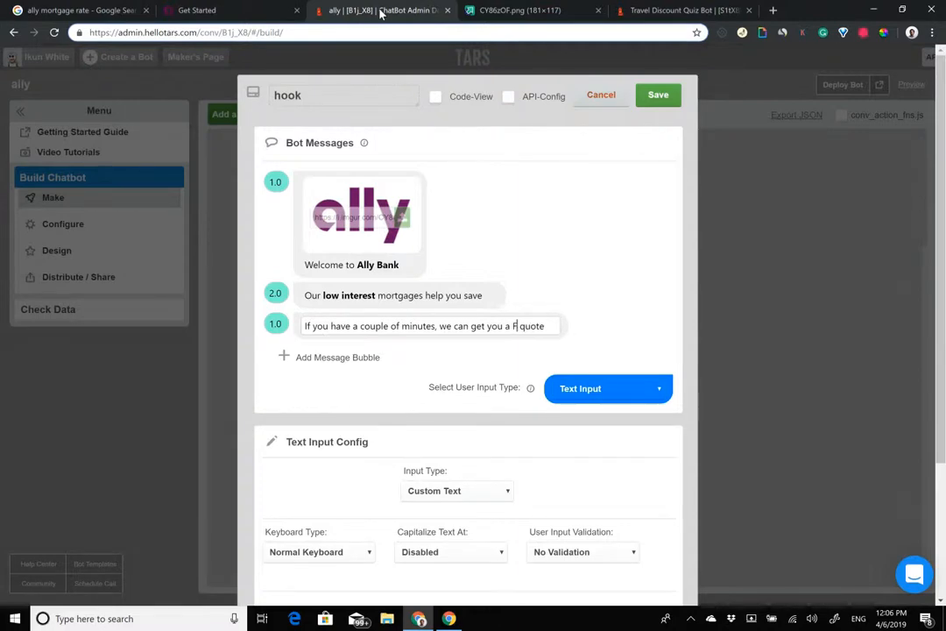
Step: Make 'FREE quote' bold in the third message
key(Left)
key(Left)
key(Left)
key(Left)
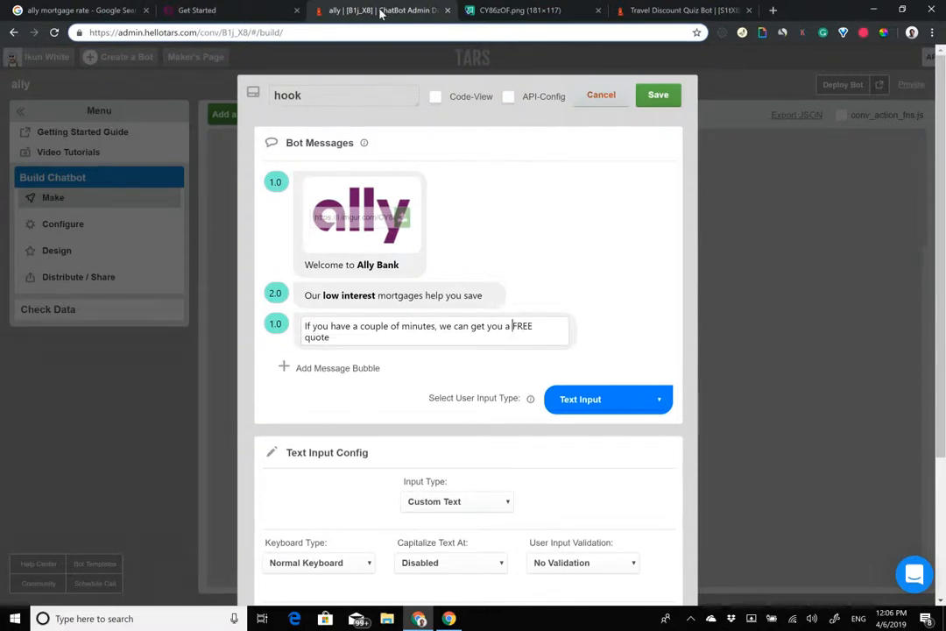
key(ctrl+shift+End)
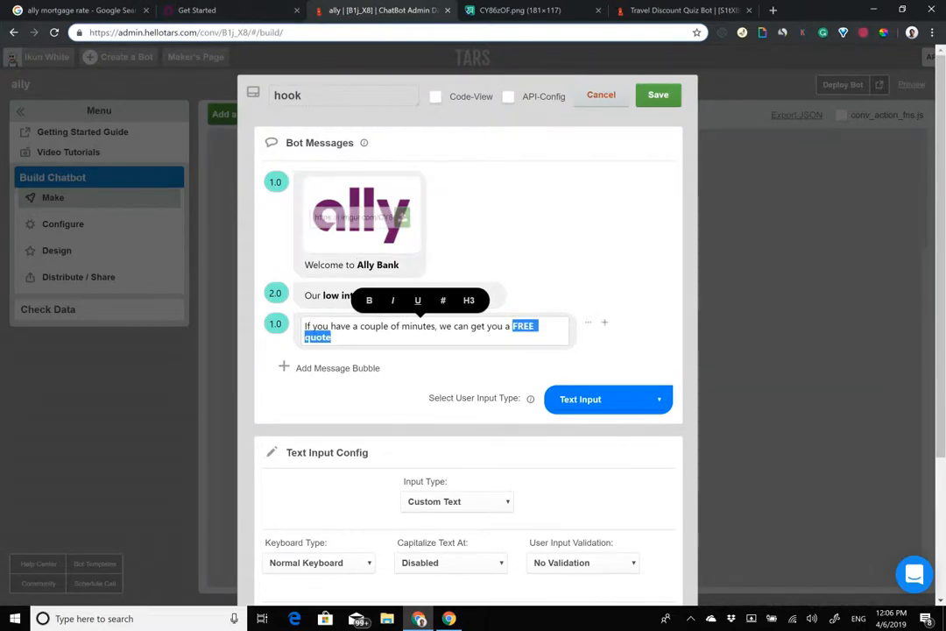
click(273, 323)
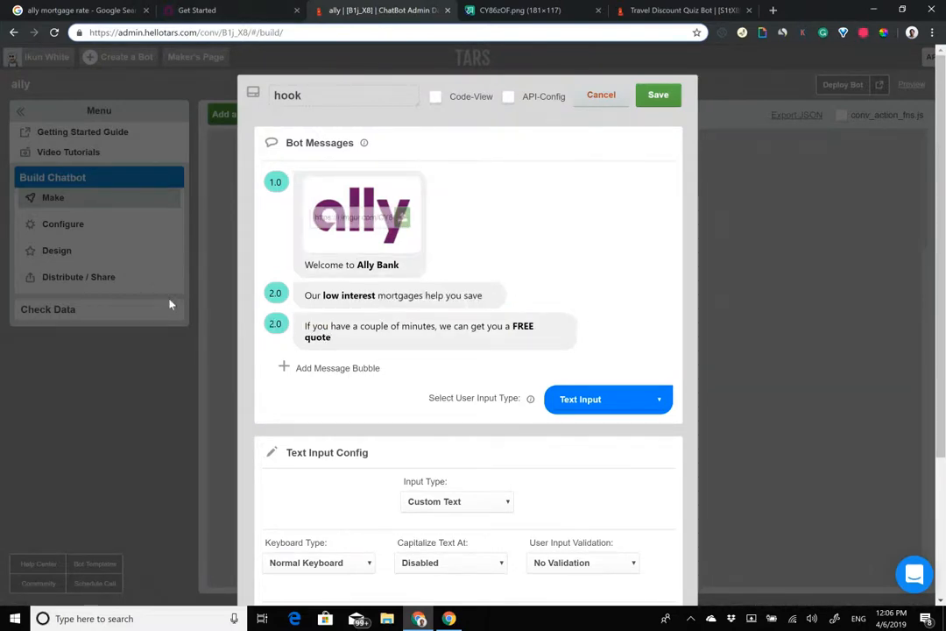
click(350, 337)
key(ctrl+a)
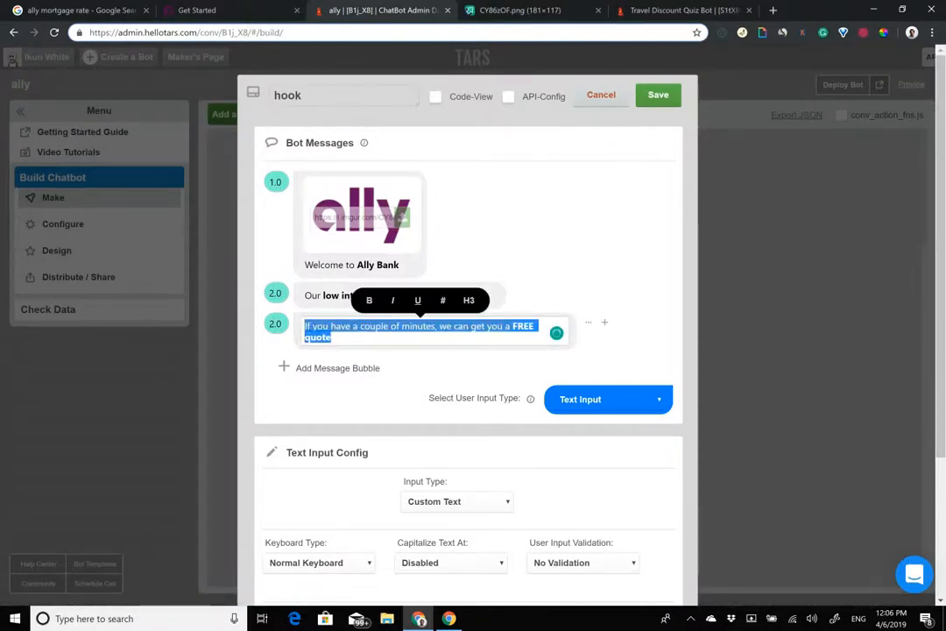
click(351, 338)
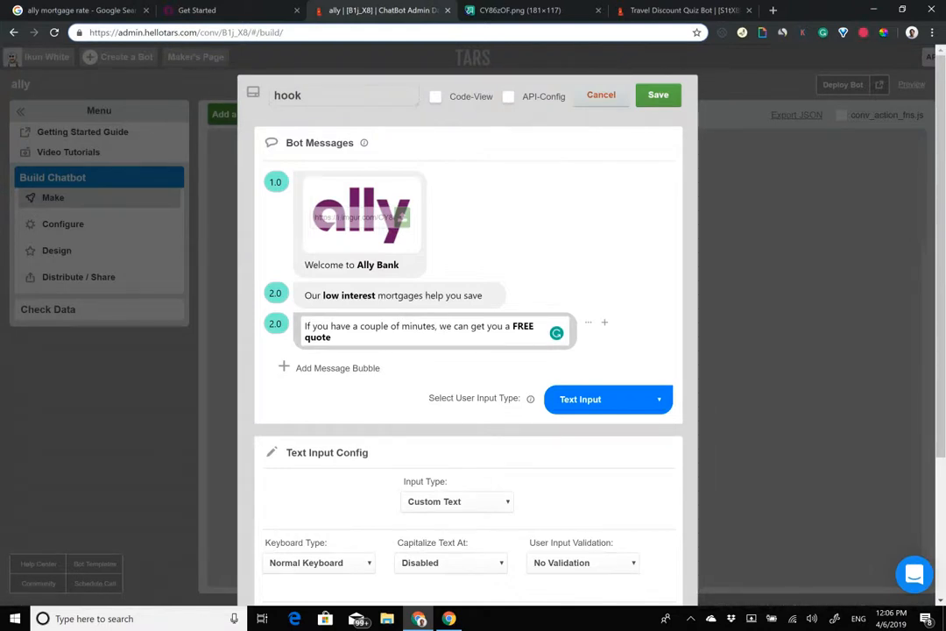
click(200, 9)
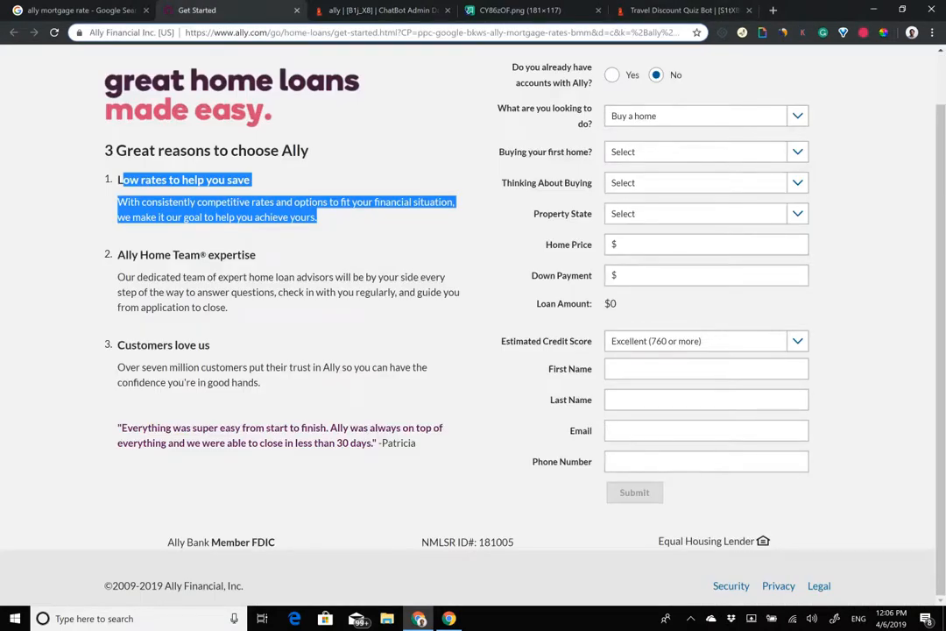
click(430, 7)
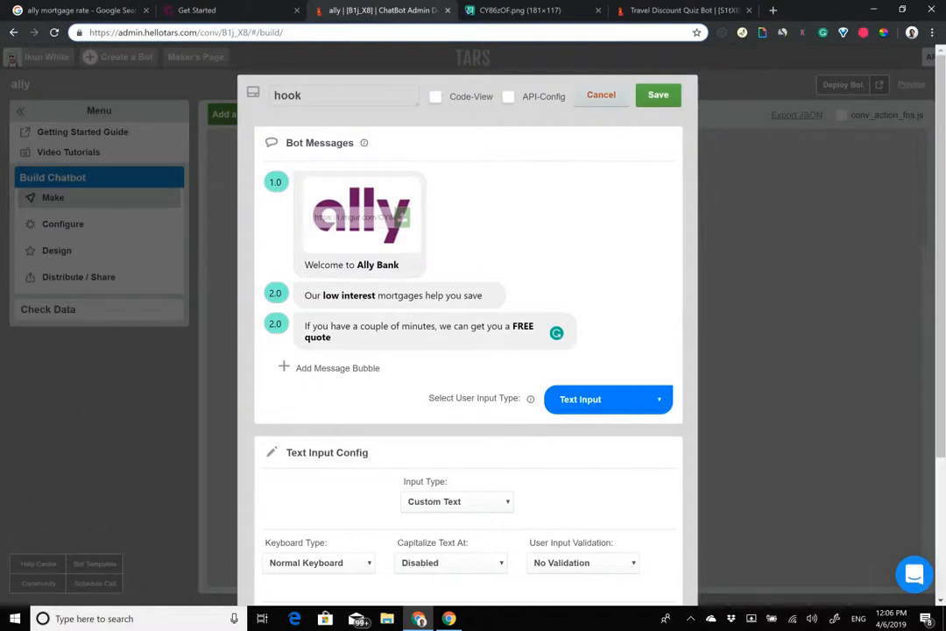
drag(333, 338, 216, 308)
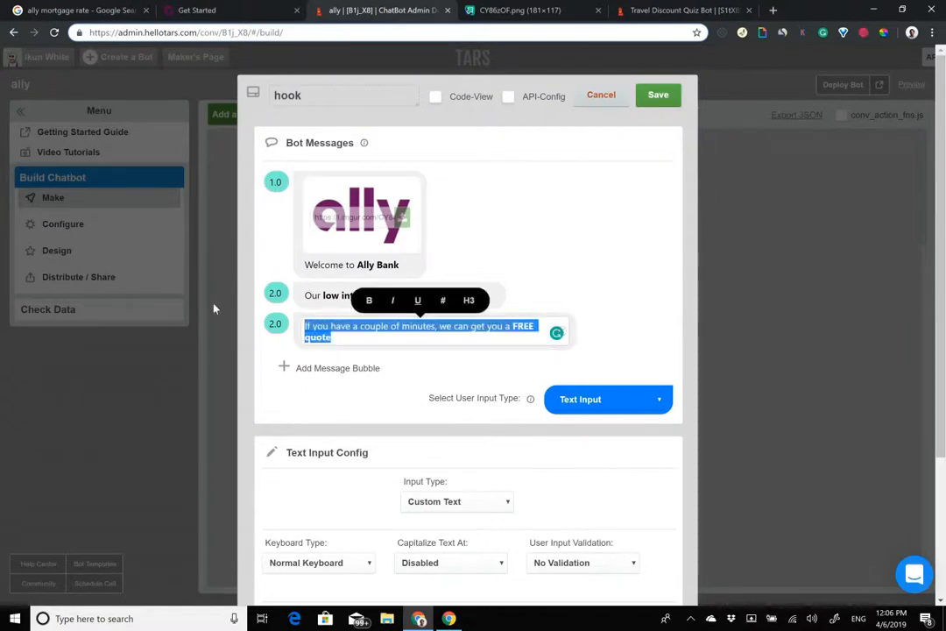
key(BackSpace)
text(What i)
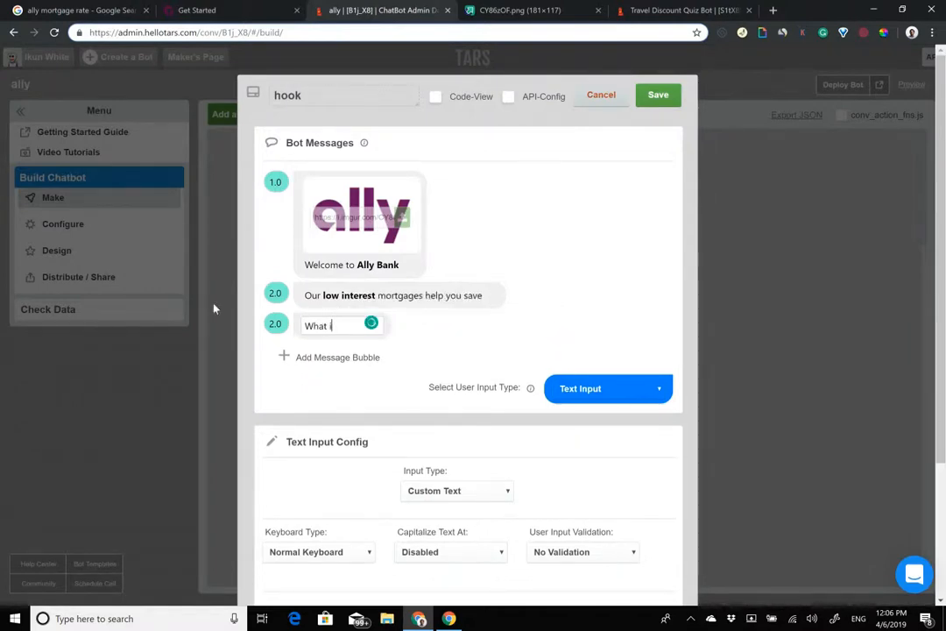
text(s your credit sc)
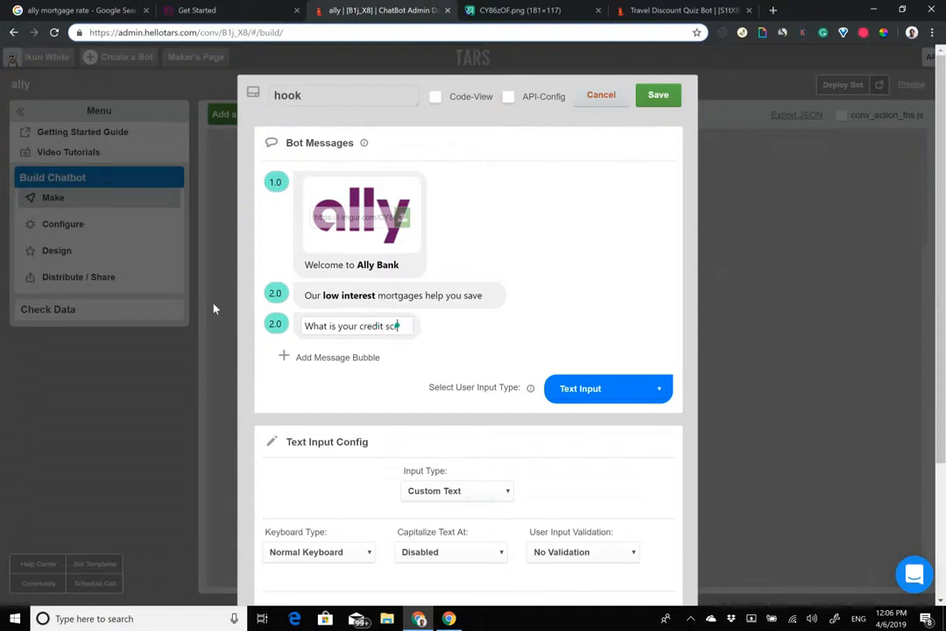
text(ore?)
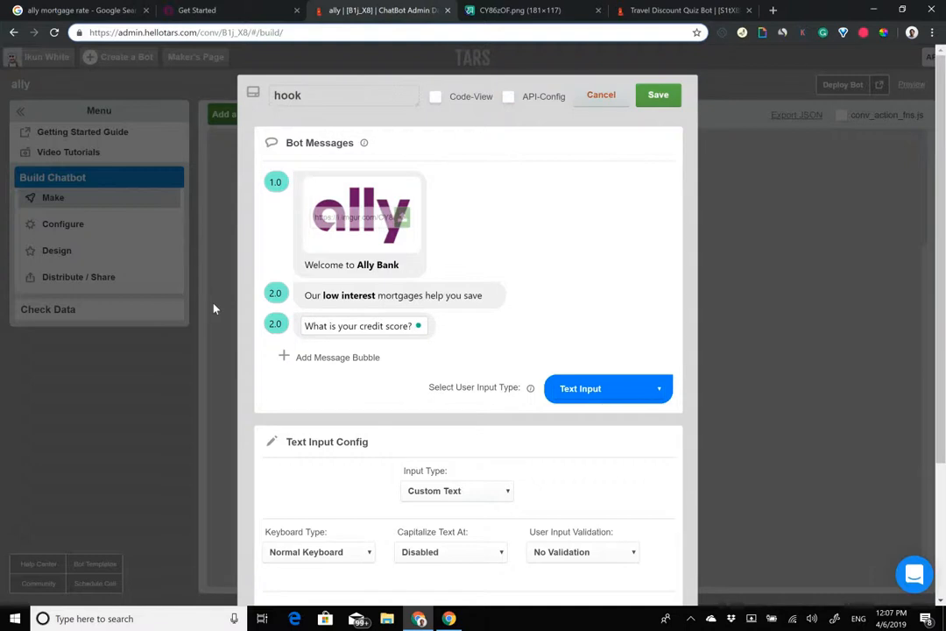
triple_click(375, 326)
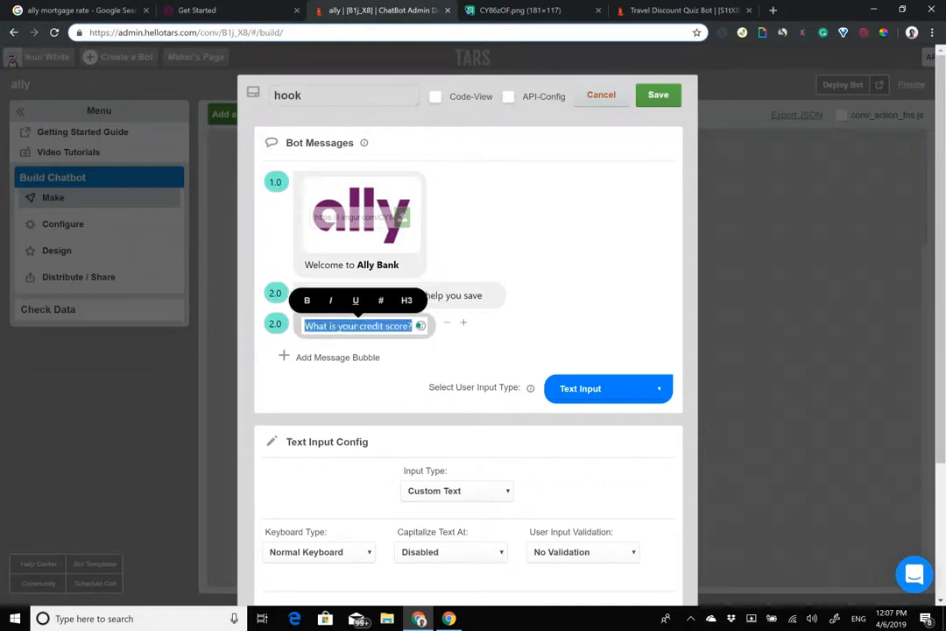
key(ctrl+z)
key(ctrl+z)
key(ctrl+z)
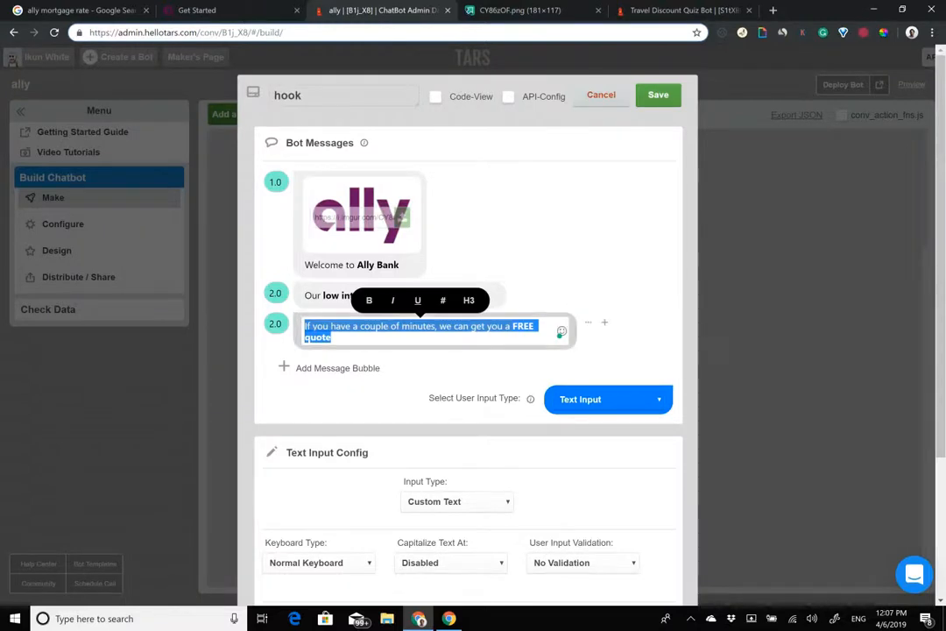
click(336, 338)
click(608, 400)
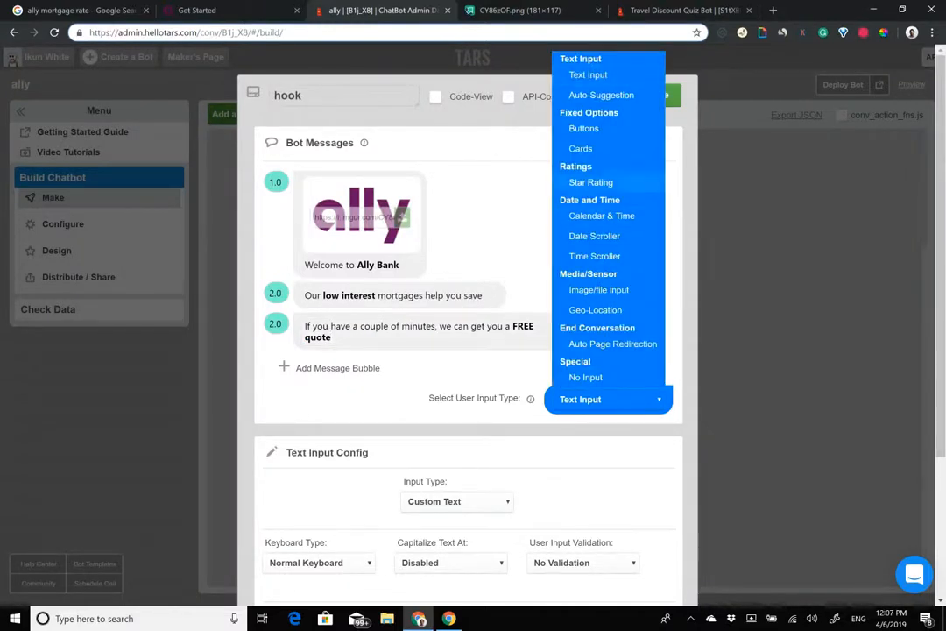
click(583, 128)
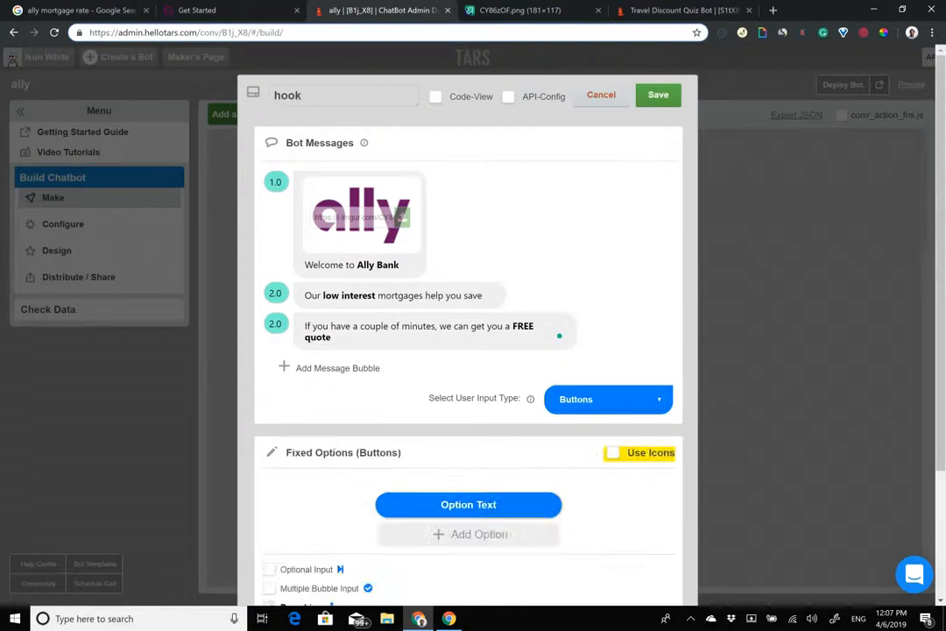
key(ctrl+a)
key(ctrl+c)
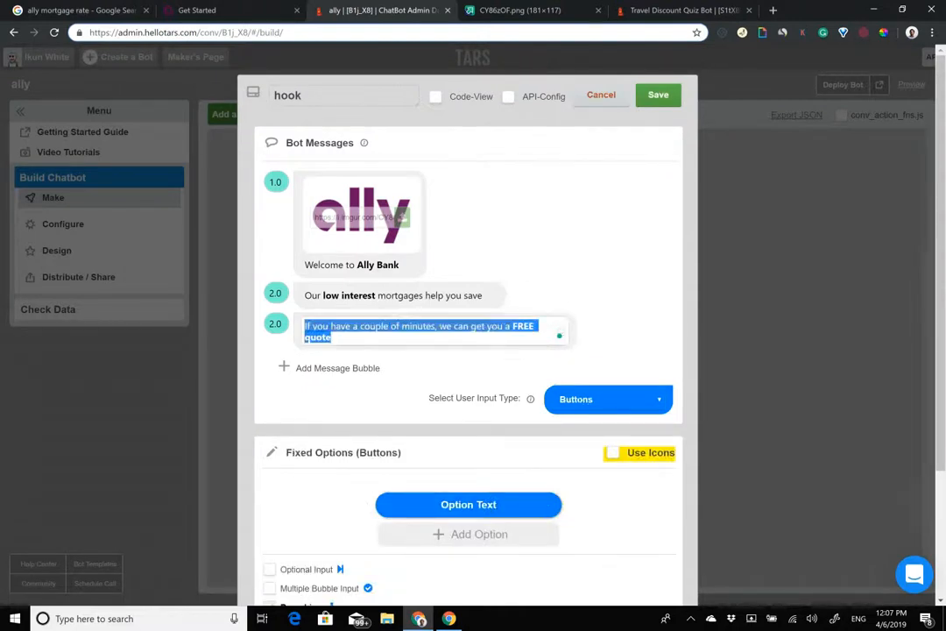
key(BackSpace)
text(Credit scotre)
key(BackSpace)
text(re)
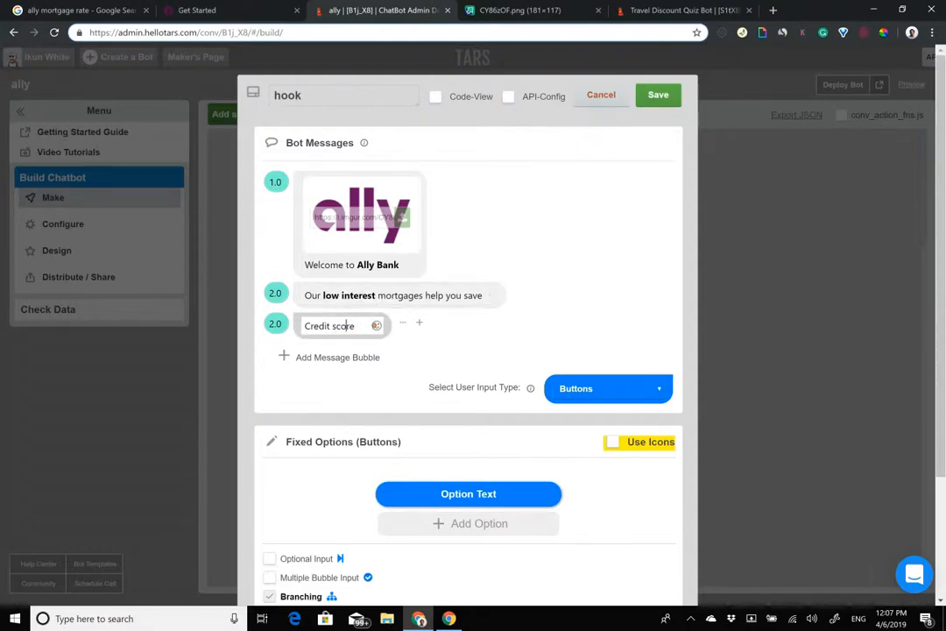
click(608, 388)
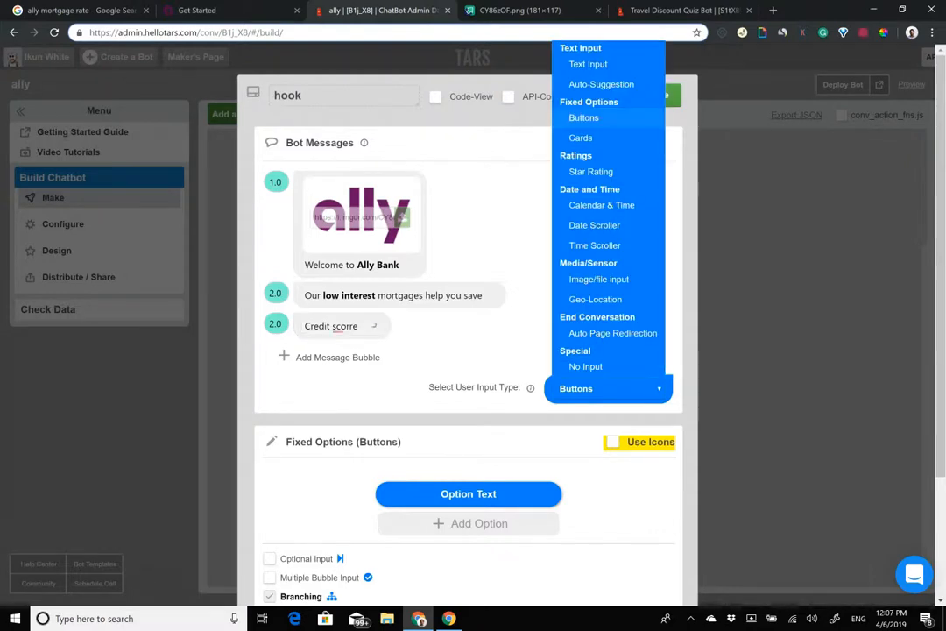
click(588, 64)
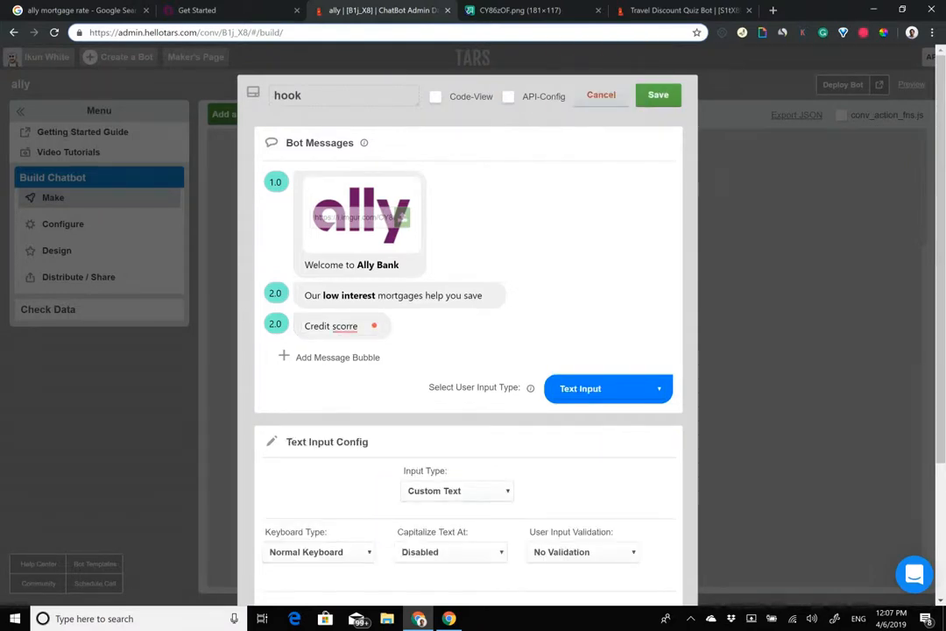
click(349, 326)
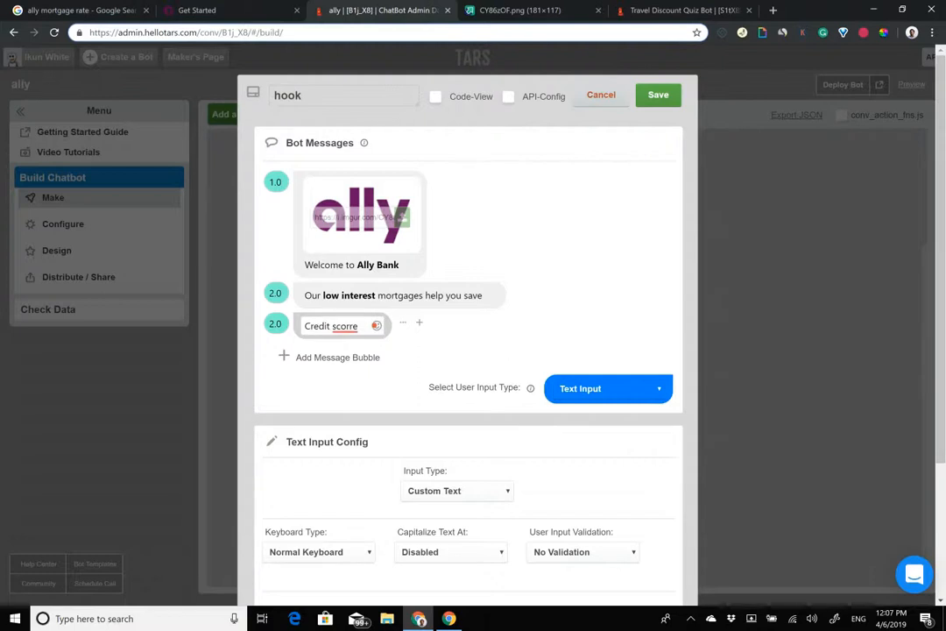
key(BackSpace)
text(re)
key(ctrl+a)
text(Crd)
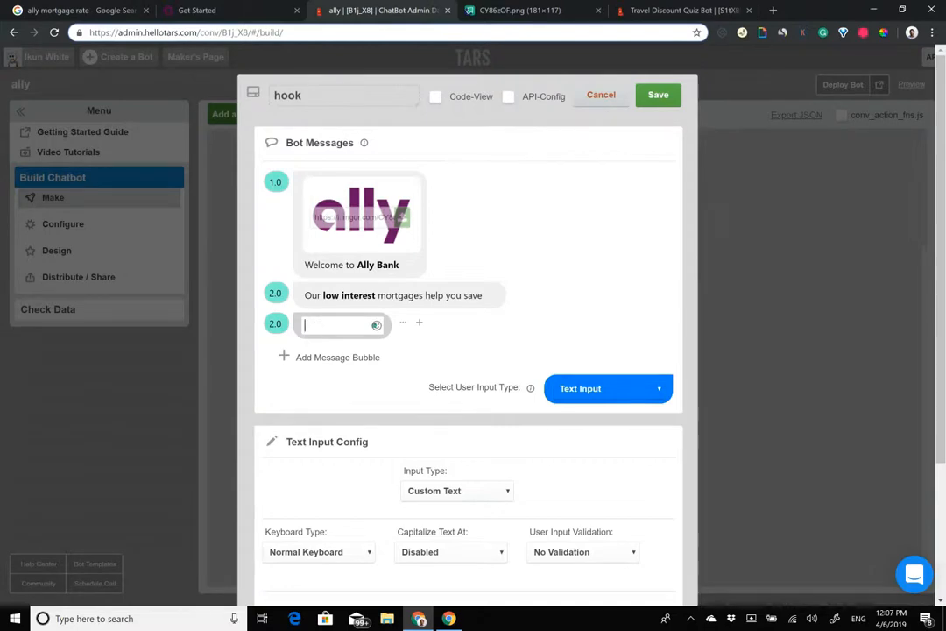
click(104, 9)
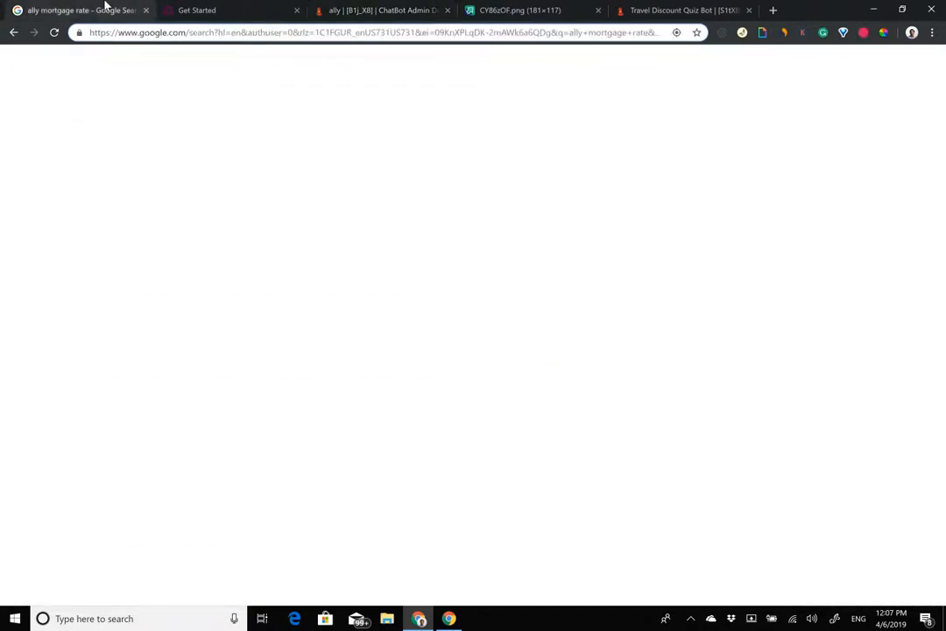
key(Escape)
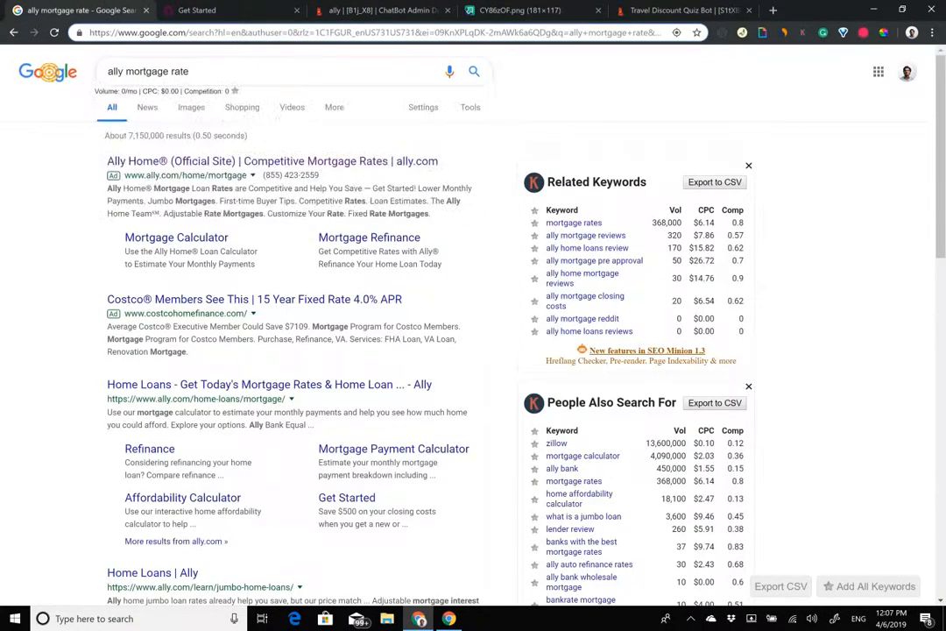
click(370, 7)
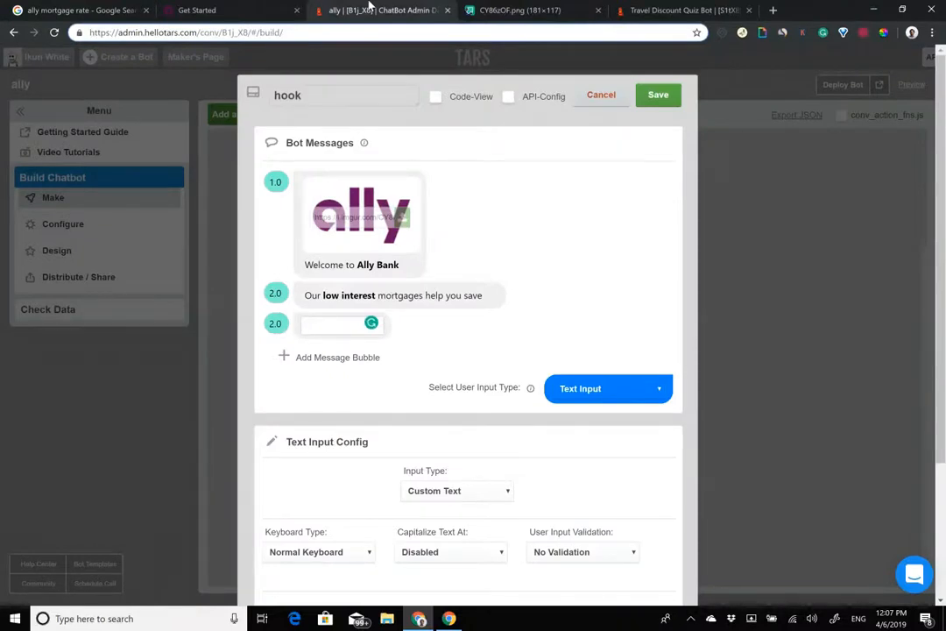
key(ctrl+v)
key(ctrl+a)
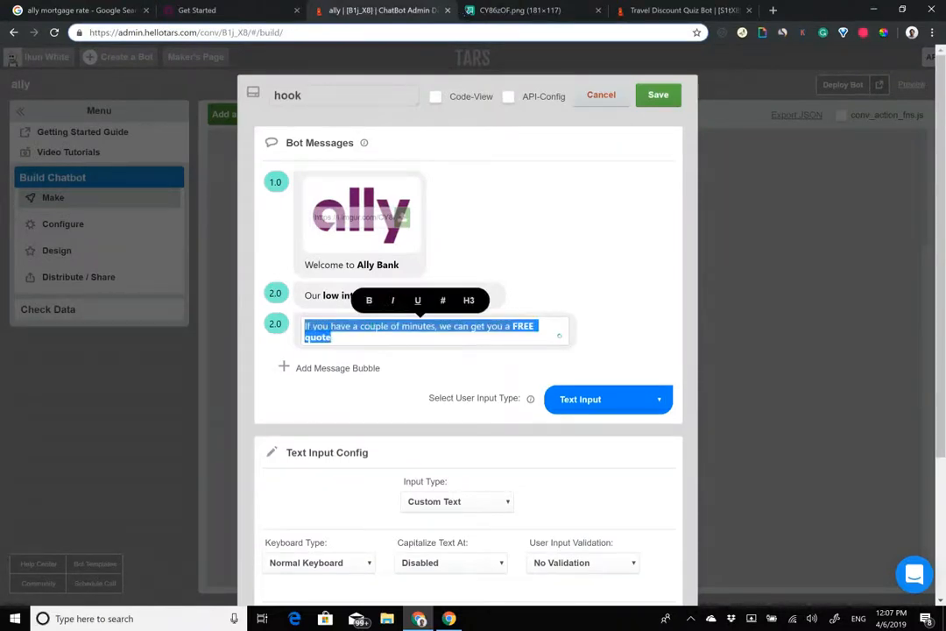
Step: Set the hook's reply type to Buttons with a single 'Get a FREE Quote' option and icons enabled
click(608, 400)
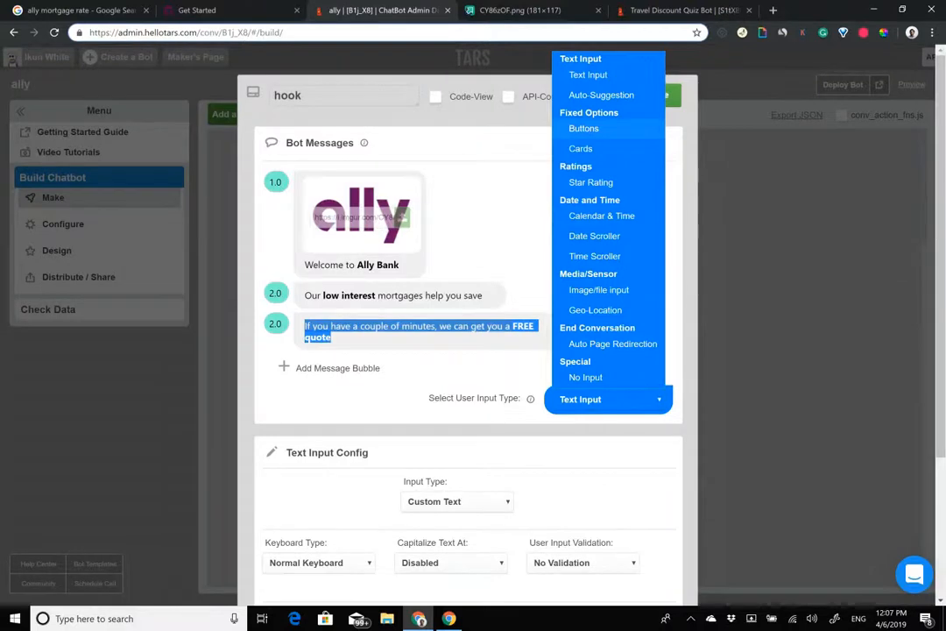
click(583, 128)
triple_click(488, 504)
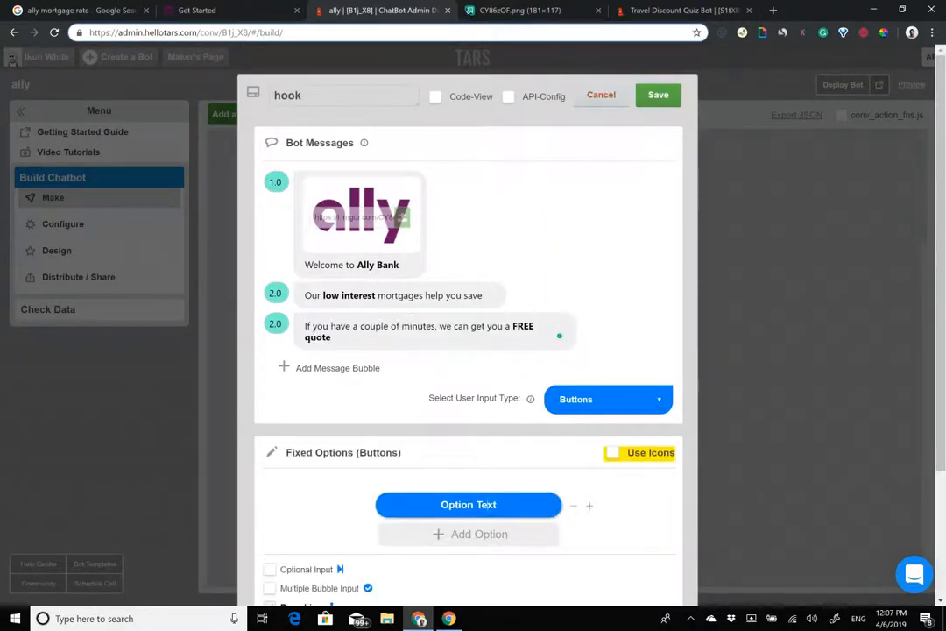
text(Get)
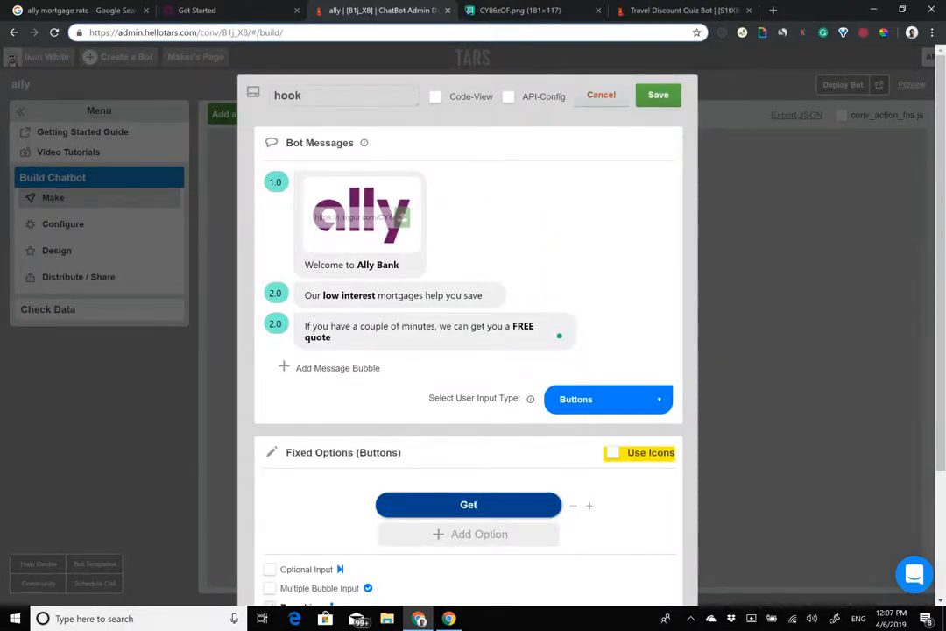
text( Quote)
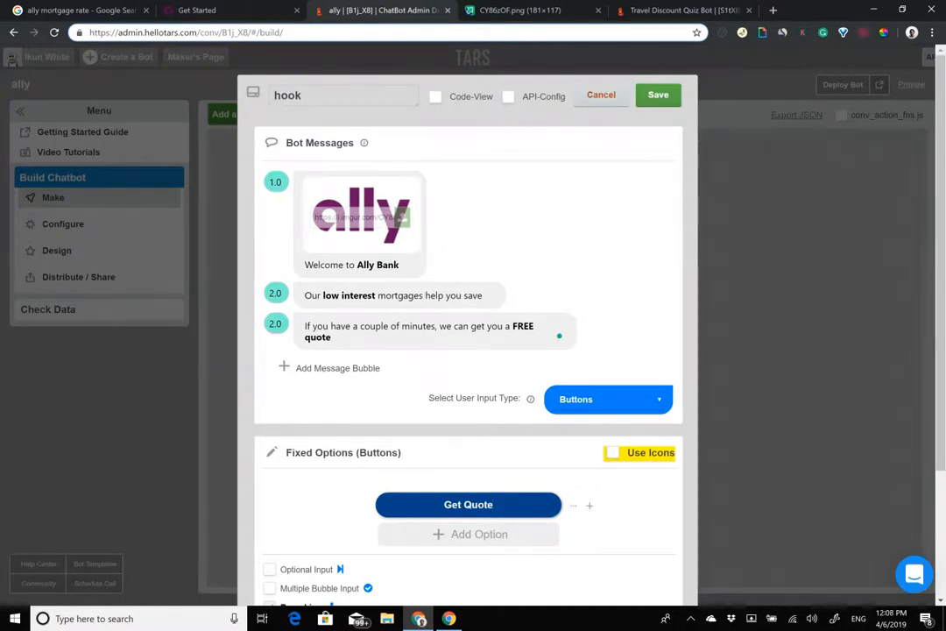
text(a FREE)
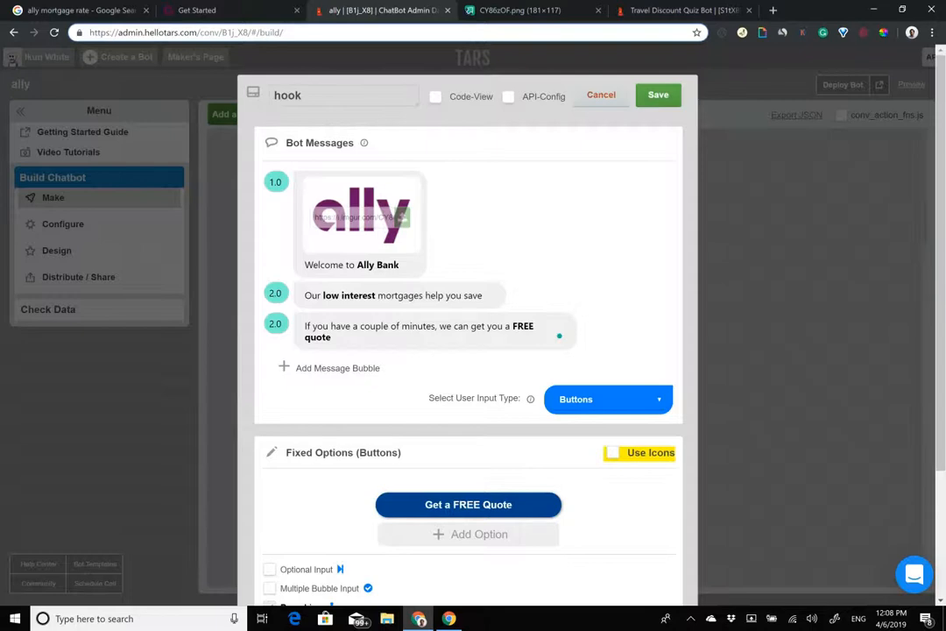
click(614, 454)
click(393, 507)
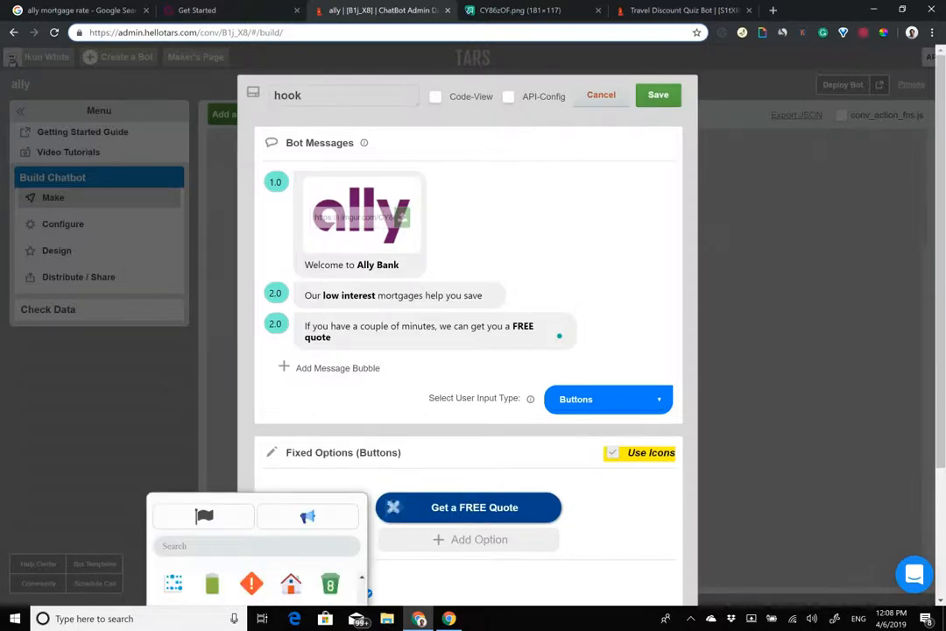
Step: Assign the clipboard-check icon to the 'Get a FREE Quote' button
click(393, 508)
scroll(333, 428, down, 2)
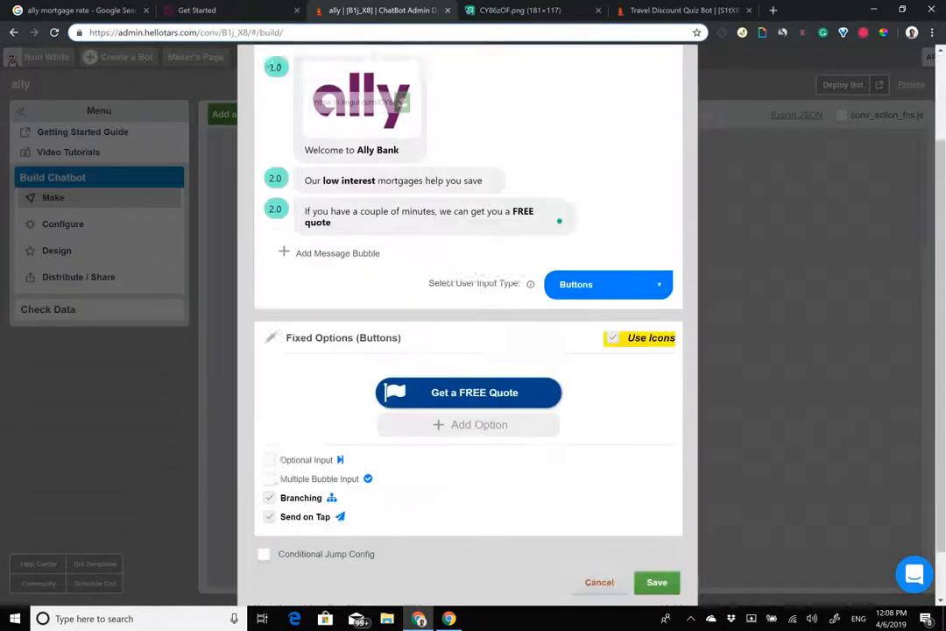
click(394, 333)
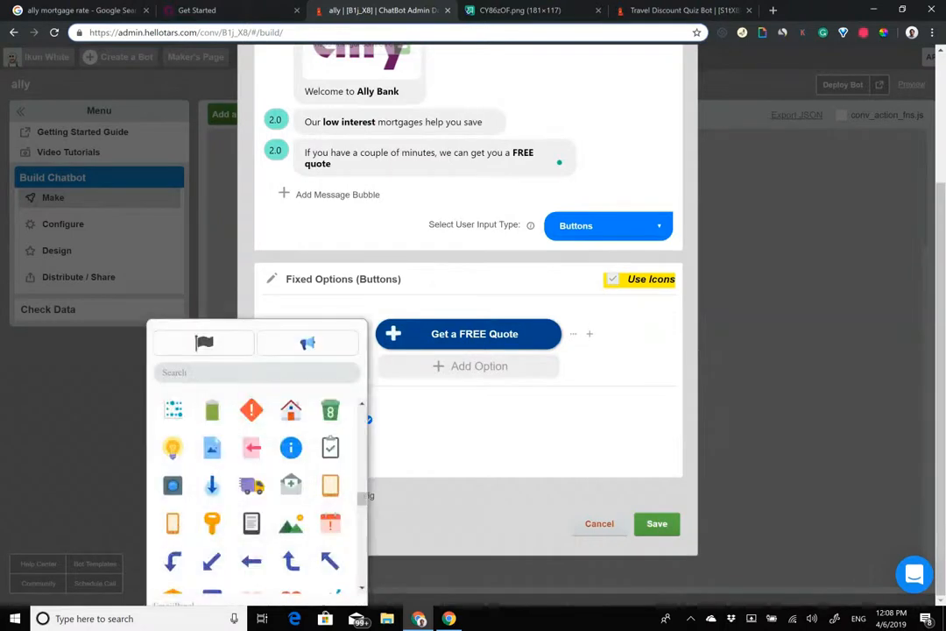
click(330, 448)
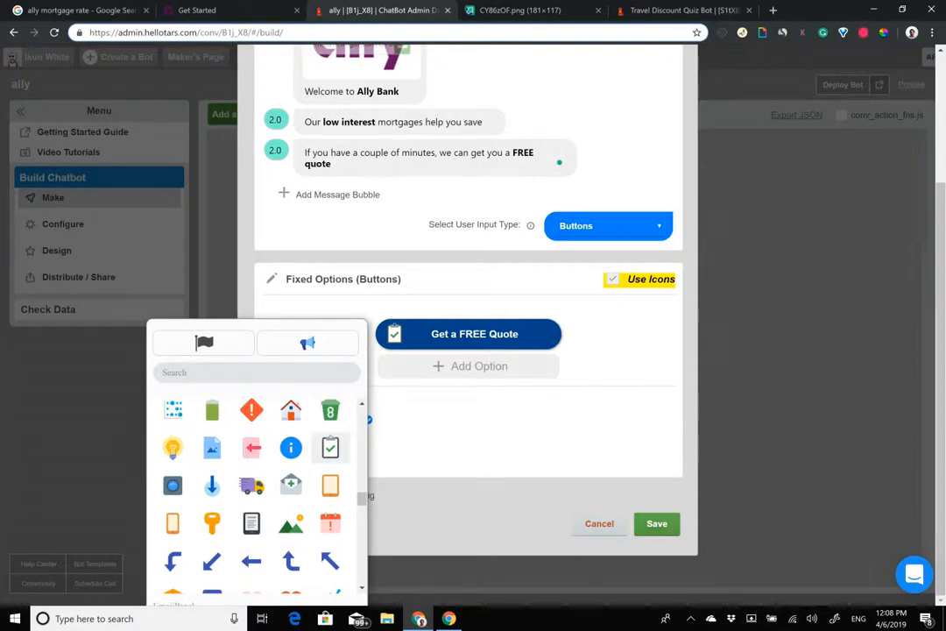
click(351, 310)
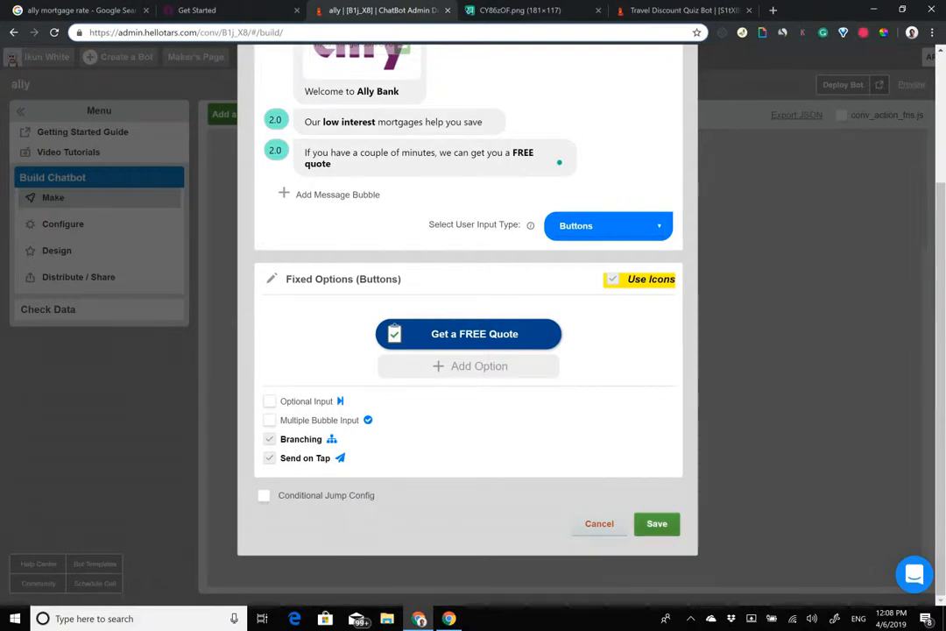
Step: Reopen the hook gambit to review its Ally welcome messages, then save it
click(599, 524)
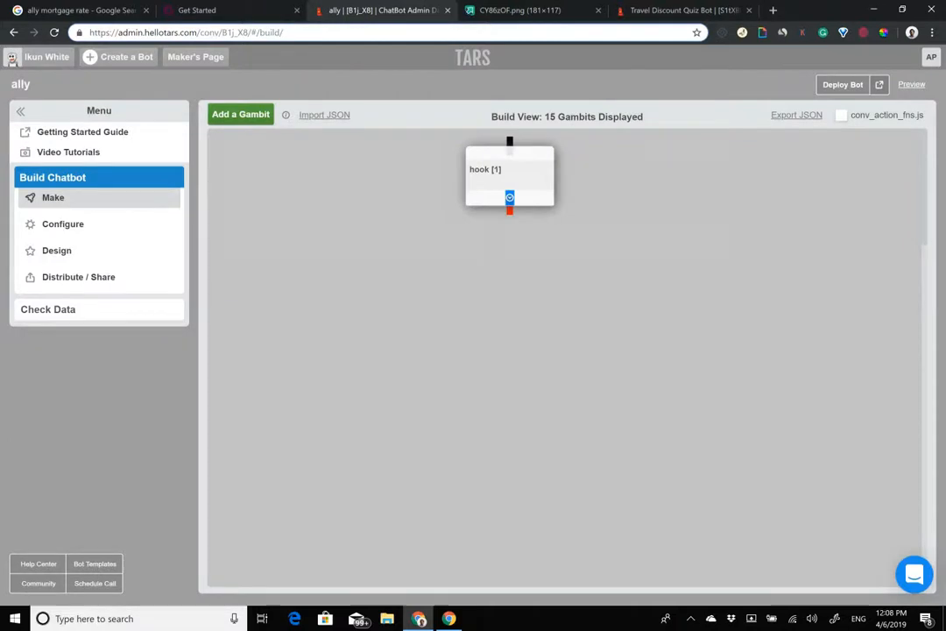
click(475, 153)
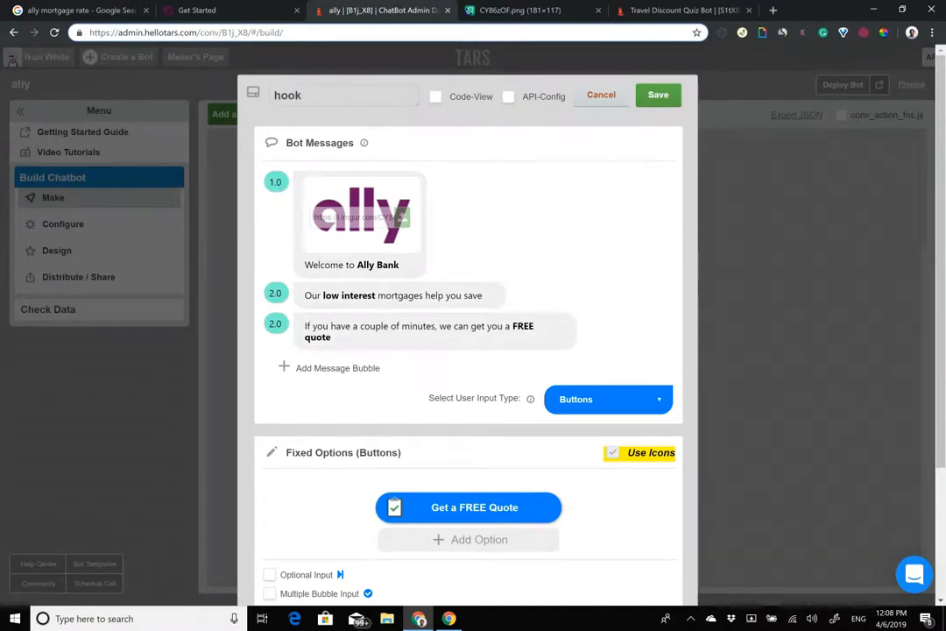
click(658, 95)
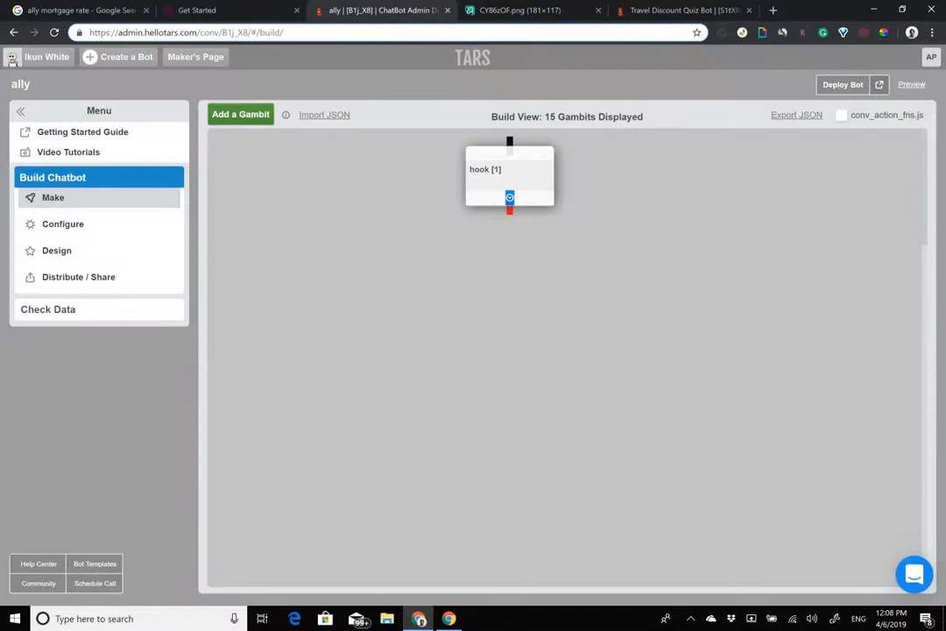
Step: Add a new gid_23 gambit linked below the hook, then recheck the hook editor
click(236, 114)
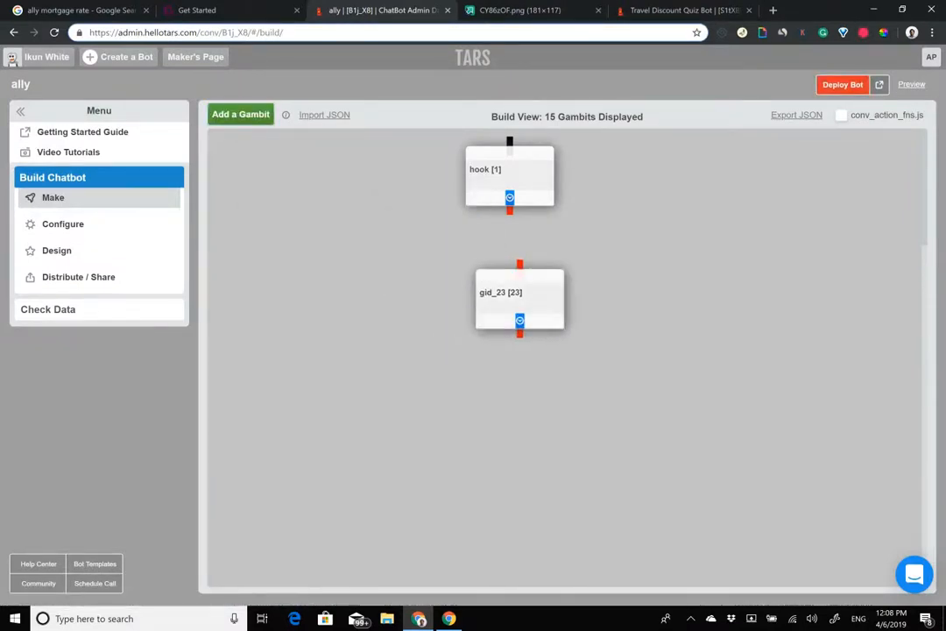
click(230, 7)
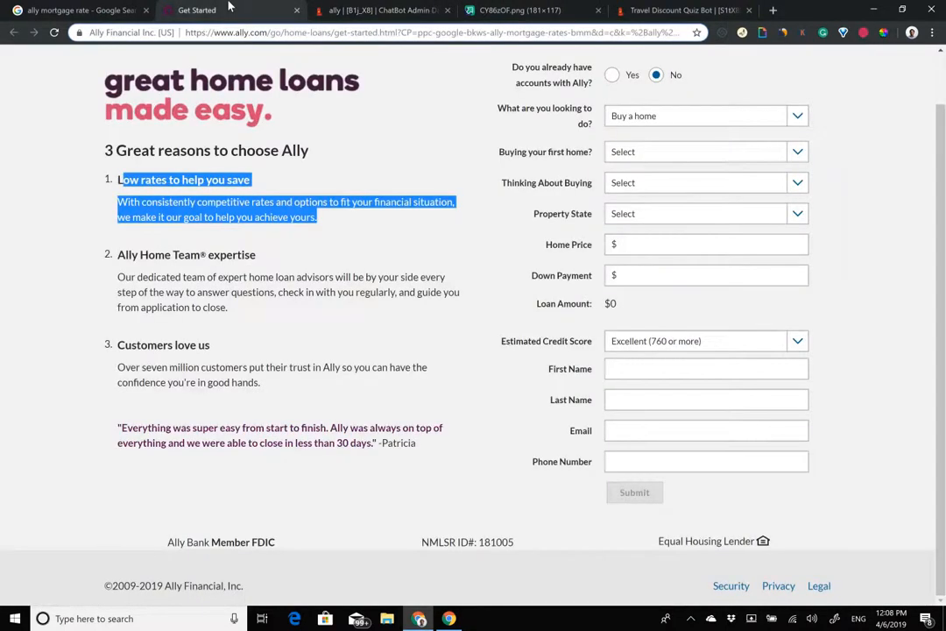
click(391, 10)
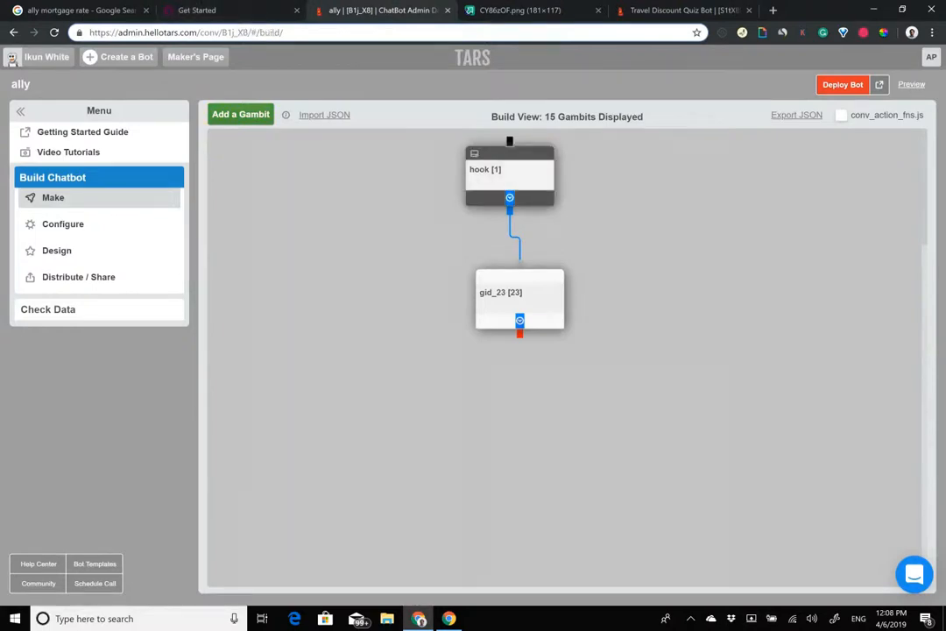
click(510, 175)
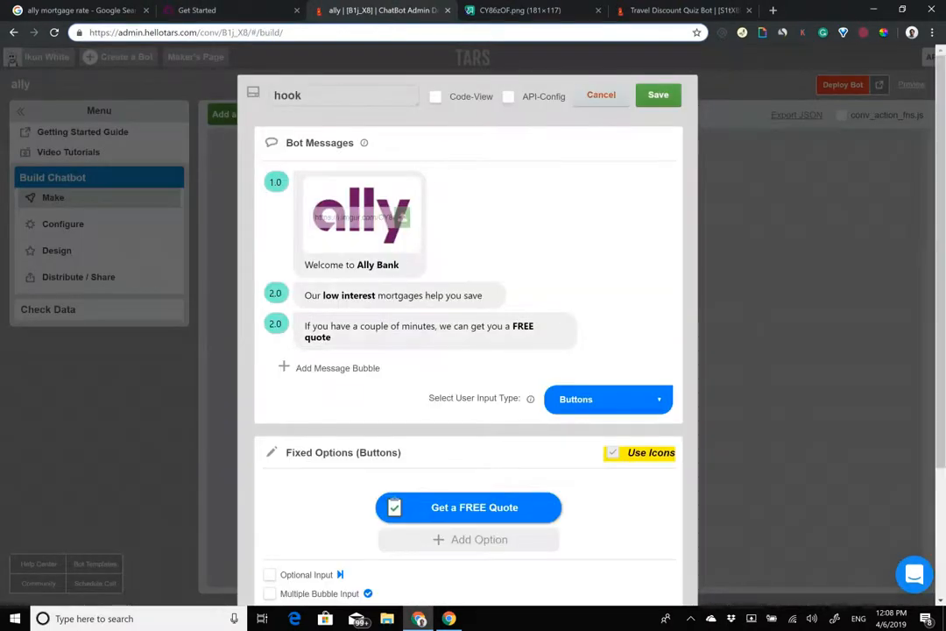
click(601, 94)
Step: Check the First Name field on the Ally home-loan form
click(272, 9)
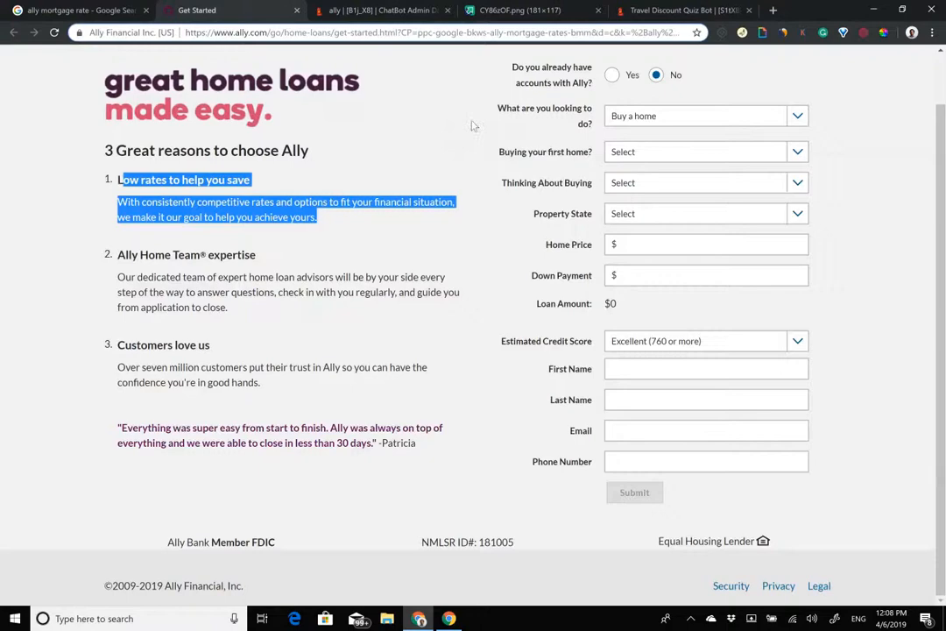
scroll(473, 333, up, 1)
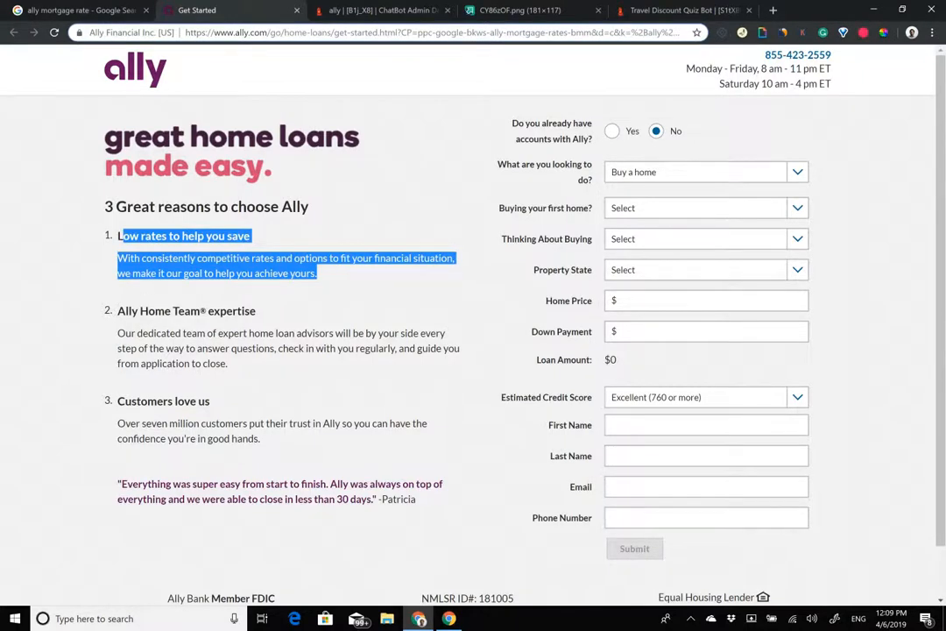
click(551, 424)
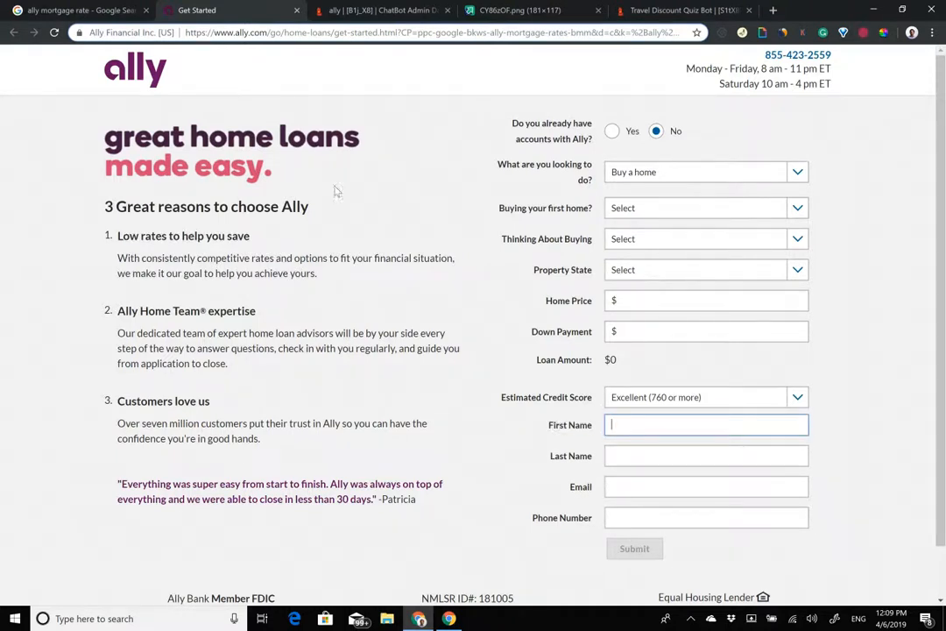
Step: Deploy the ally bot and view the live chatbot's welcome messages and FREE Quote button
click(322, 9)
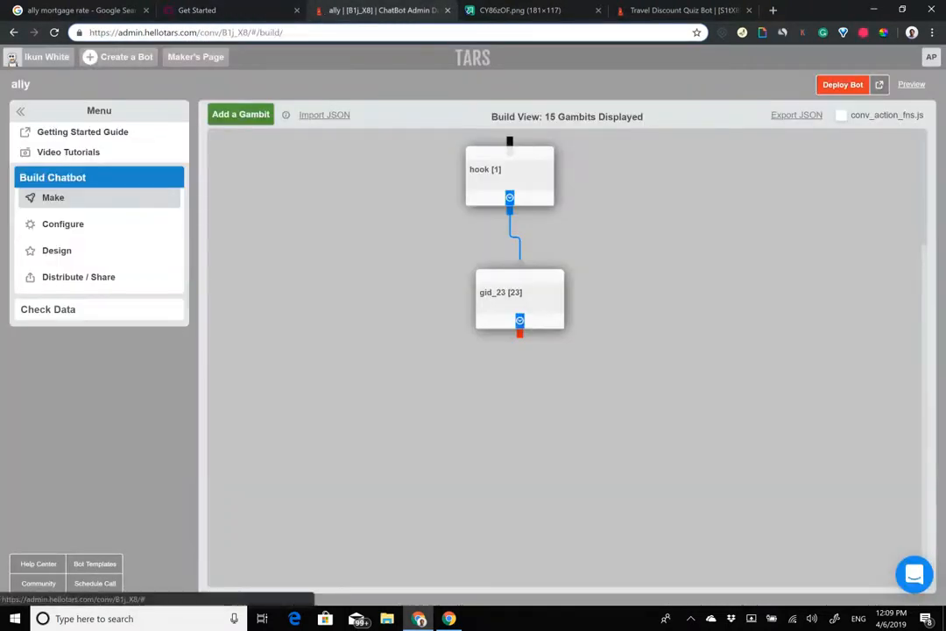
click(843, 84)
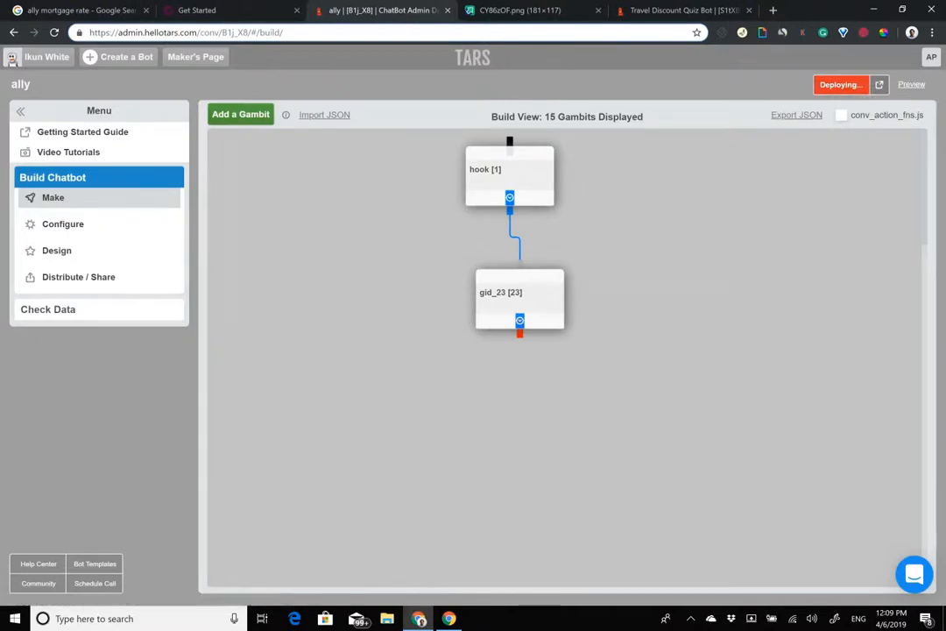
click(879, 85)
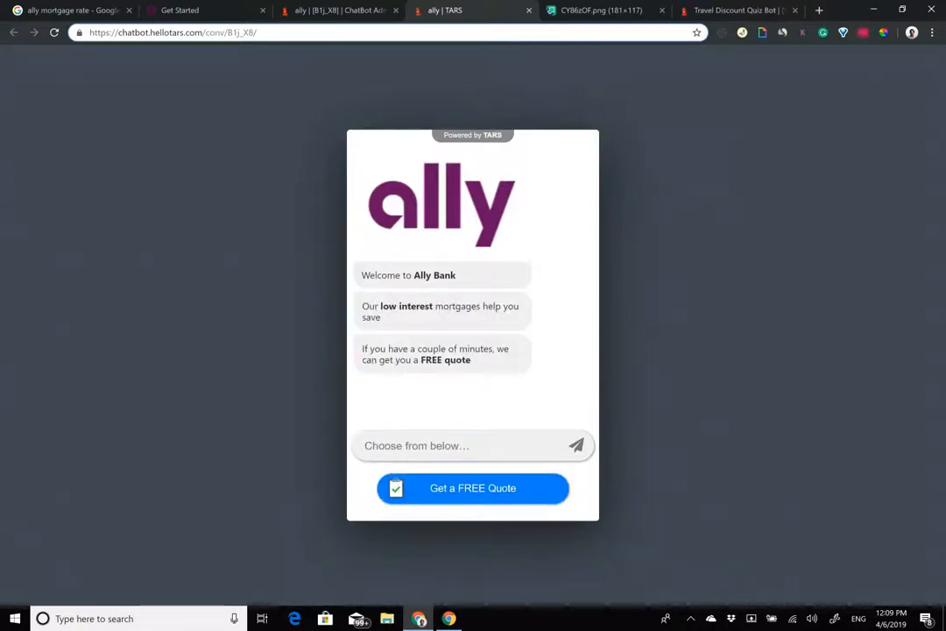
click(371, 8)
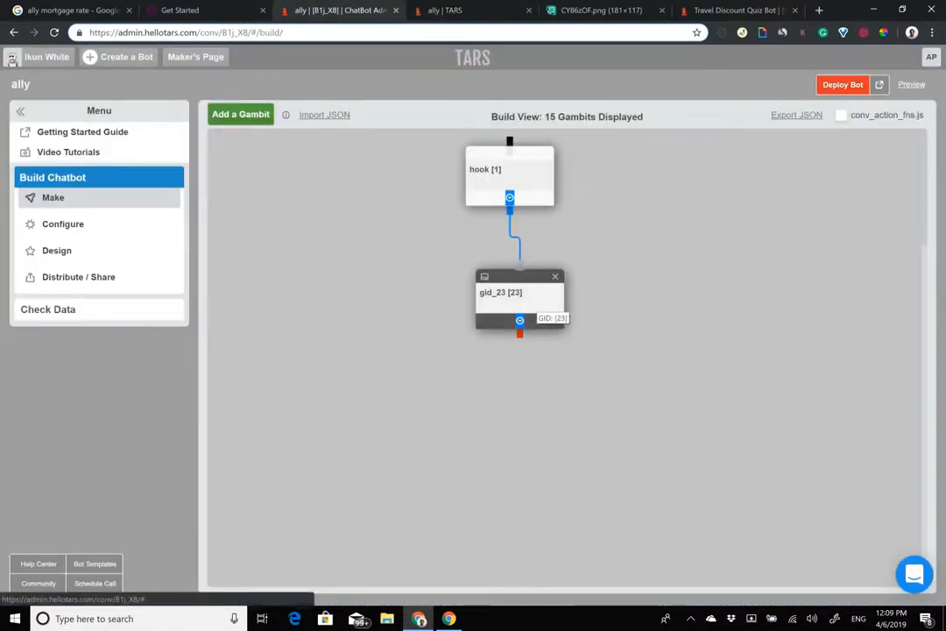
click(445, 10)
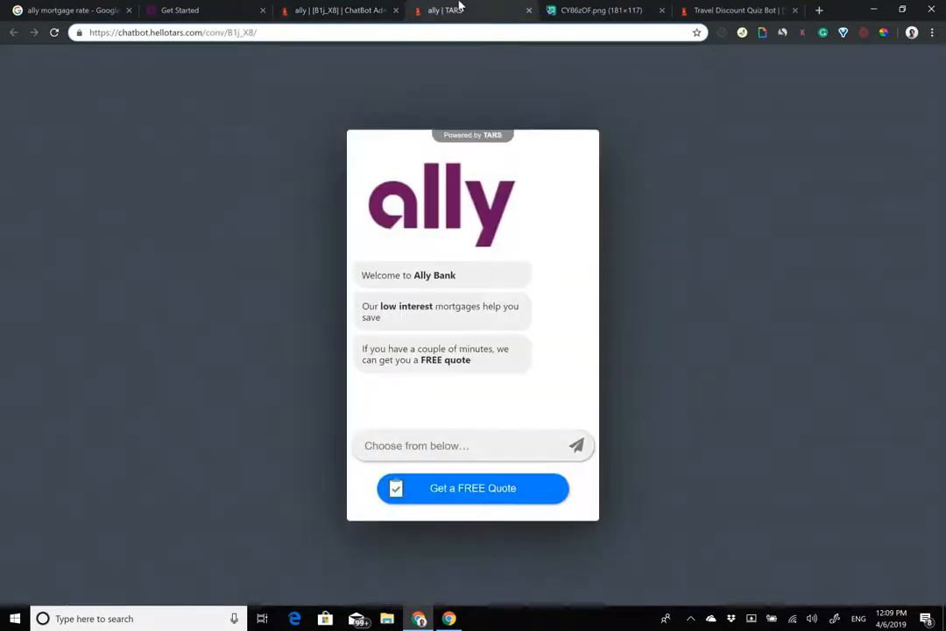
click(389, 9)
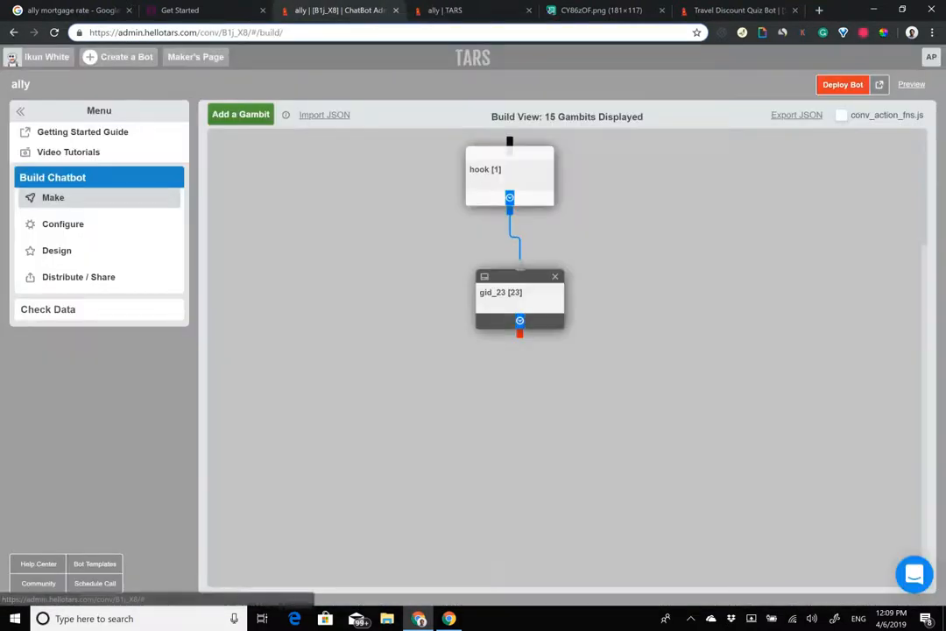
Step: Compare gid_23 with the hook gambit, then replace gid_23's message with 'Great!'
click(520, 296)
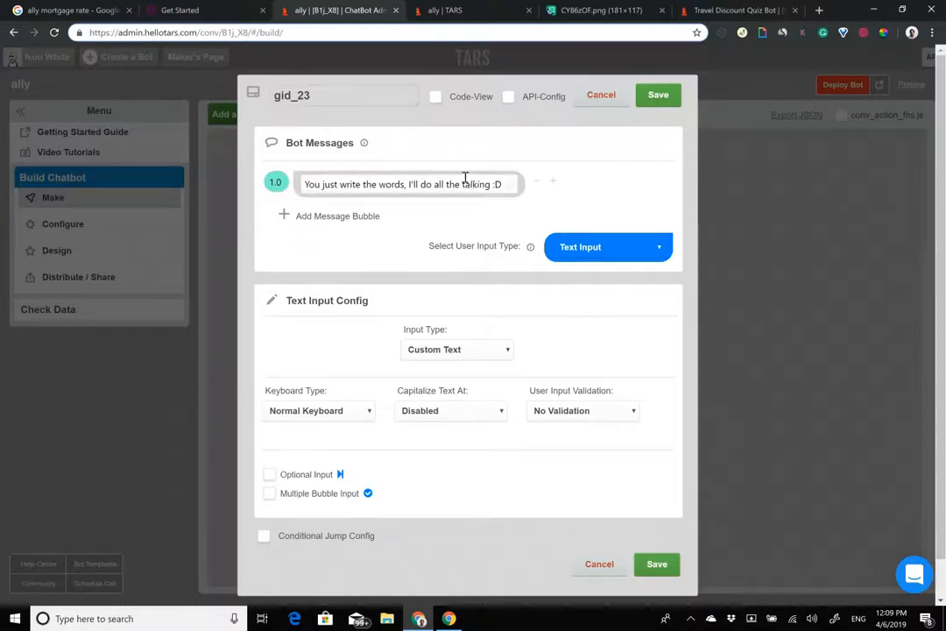
click(602, 95)
click(510, 173)
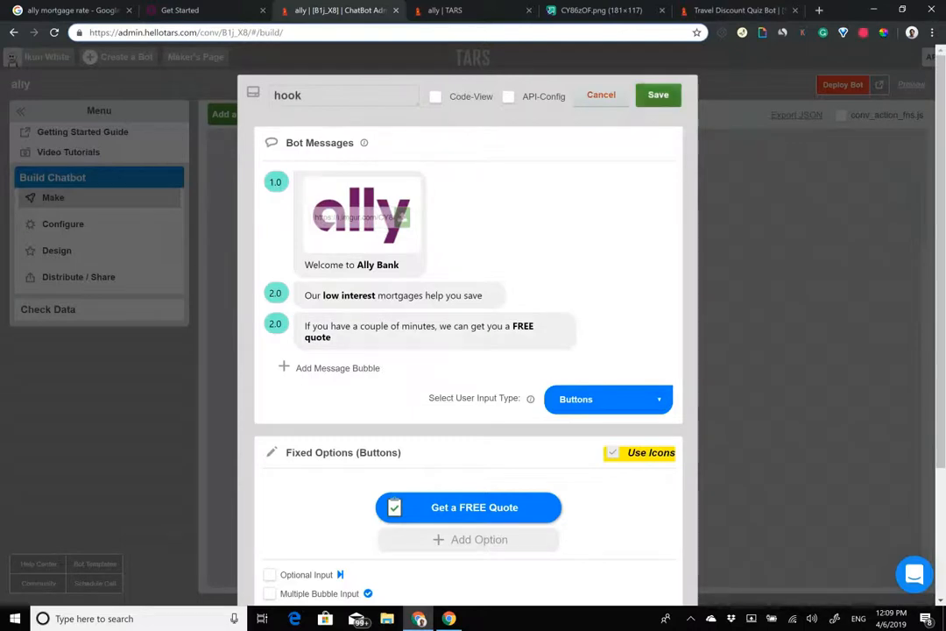
click(602, 95)
click(519, 295)
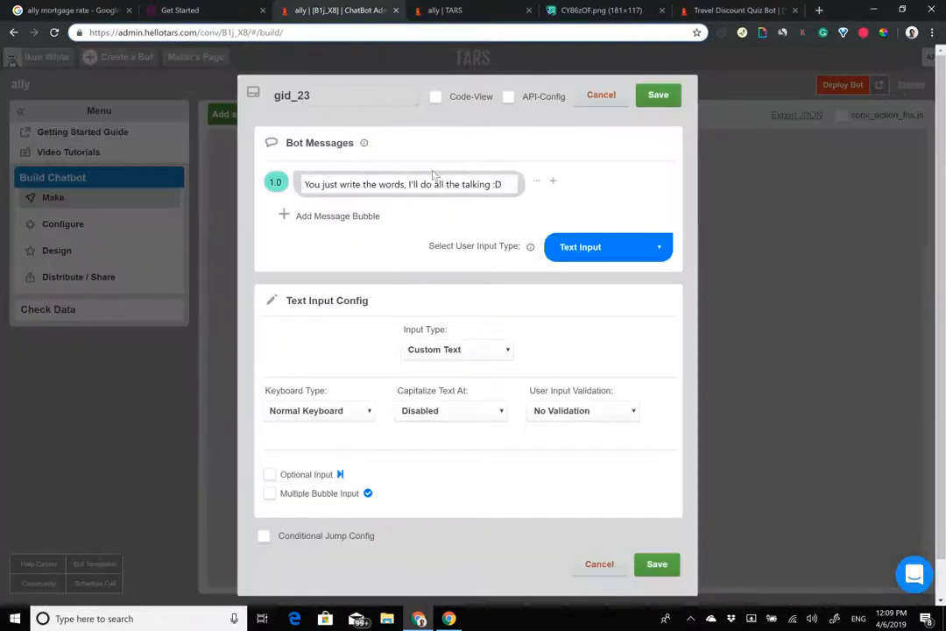
triple_click(429, 183)
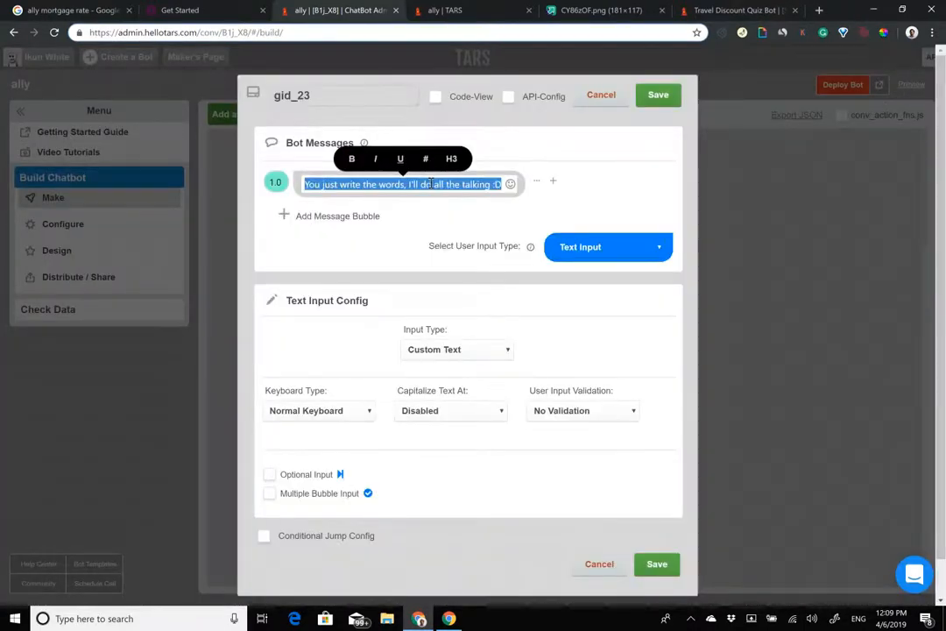
text(Great!)
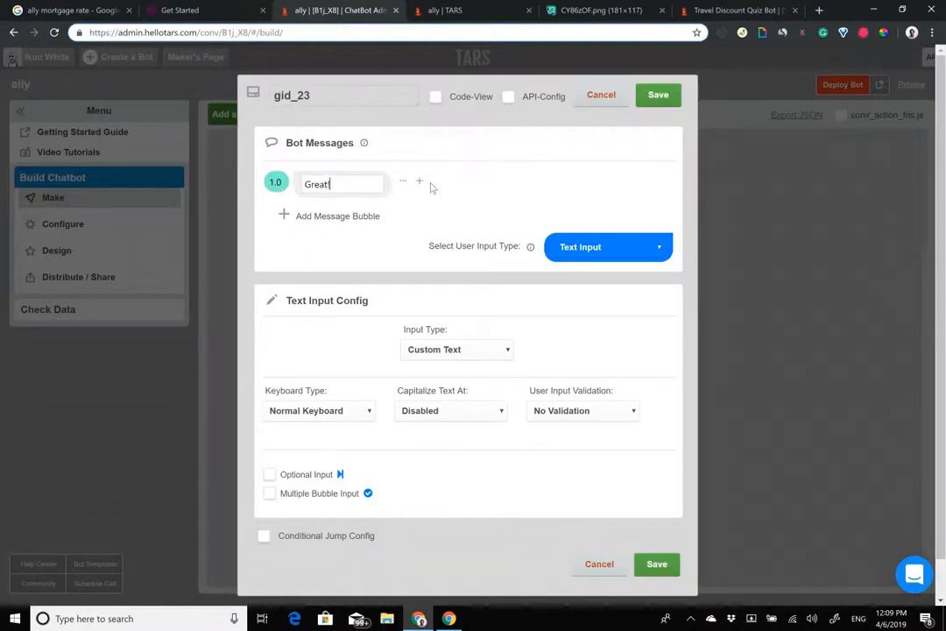
Step: Add a second bubble 'What is your full name?' and select 'full name' to bold it
click(347, 220)
click(230, 8)
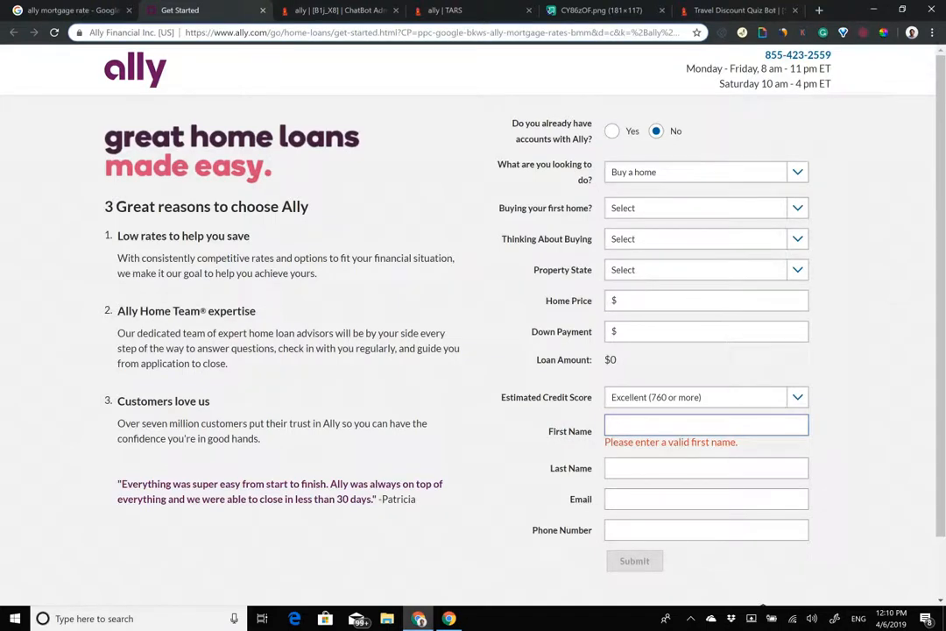
drag(606, 443, 741, 455)
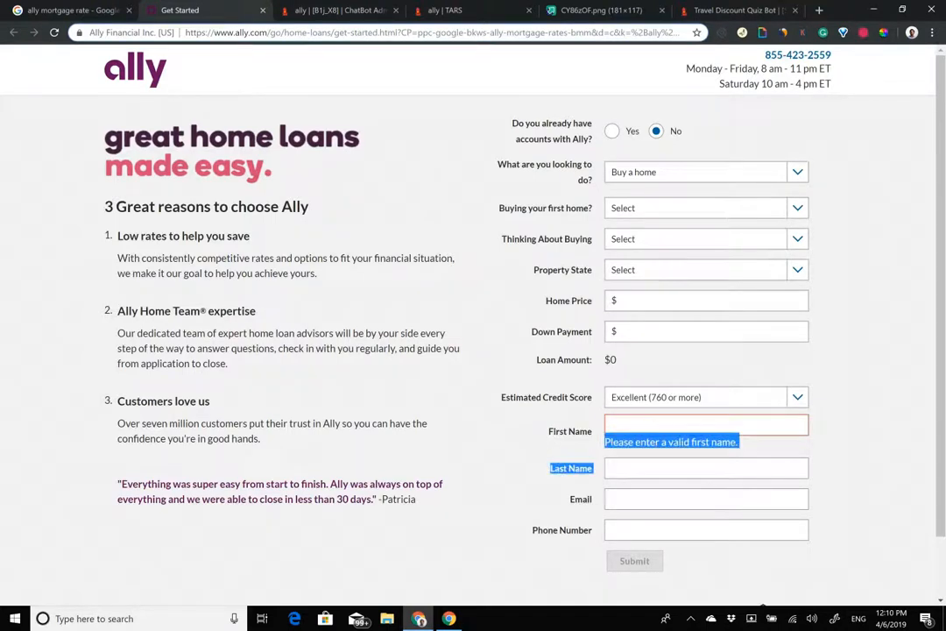
click(342, 12)
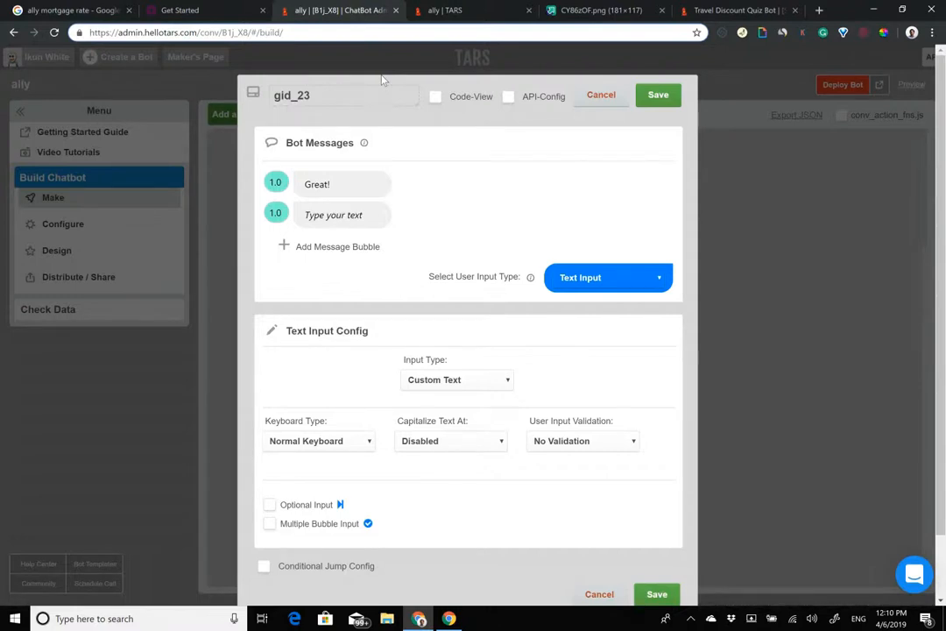
click(361, 214)
text(What is yo)
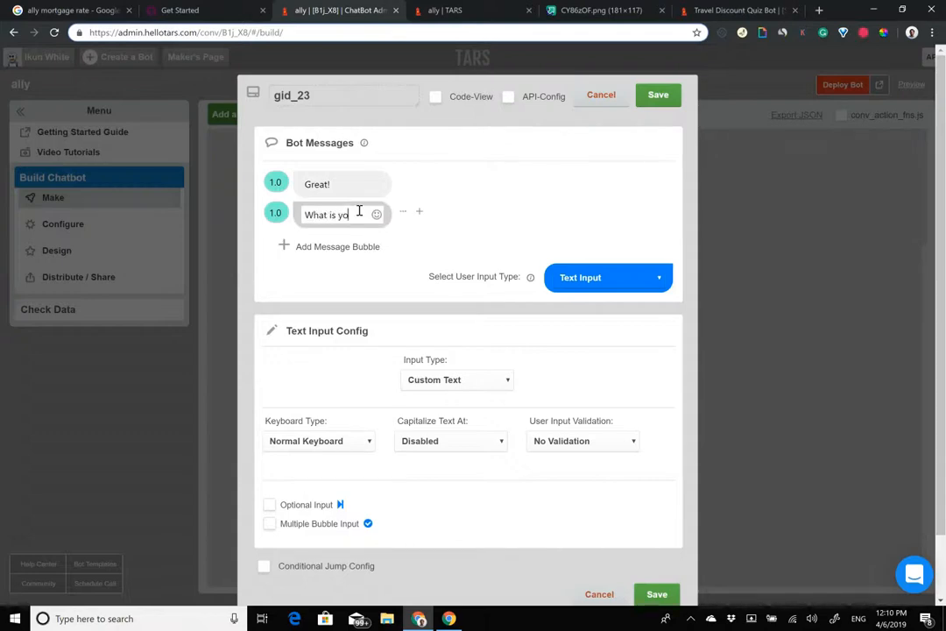
text(ur full name?)
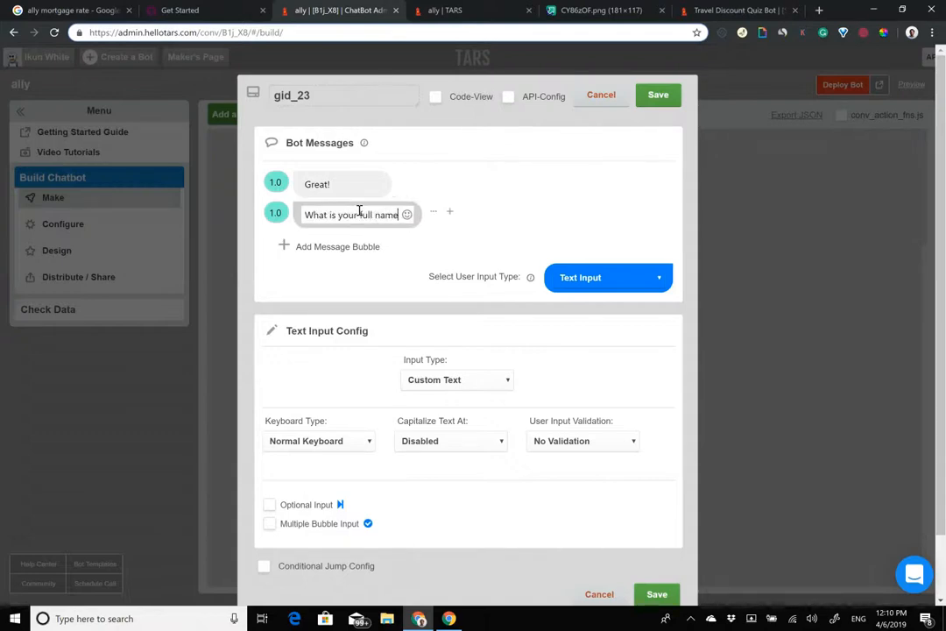
drag(357, 216, 397, 218)
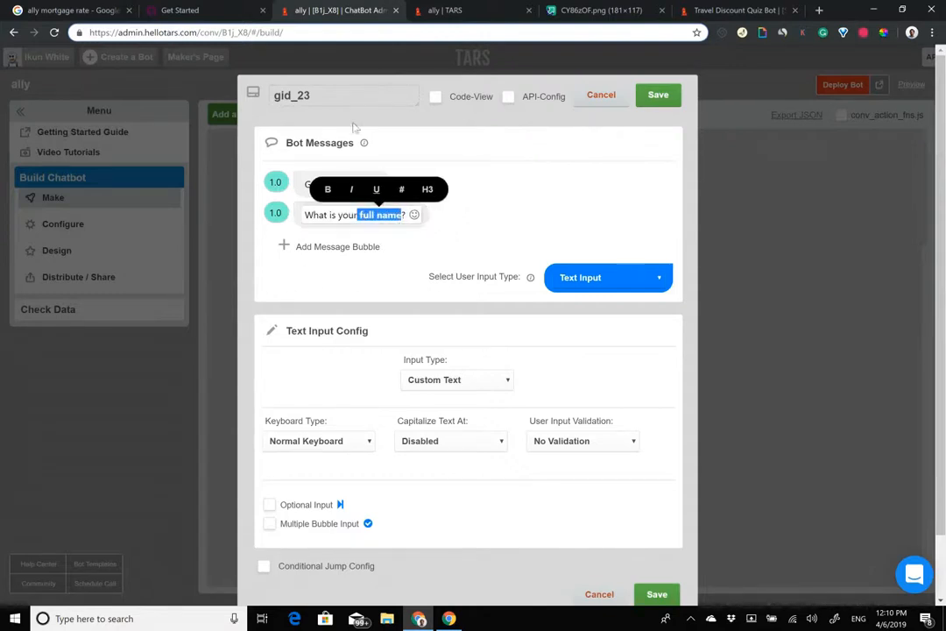
Step: Rename the gambit to full_name, set Input Type to Full Name, and save
drag(332, 97, 107, 99)
text(full_name)
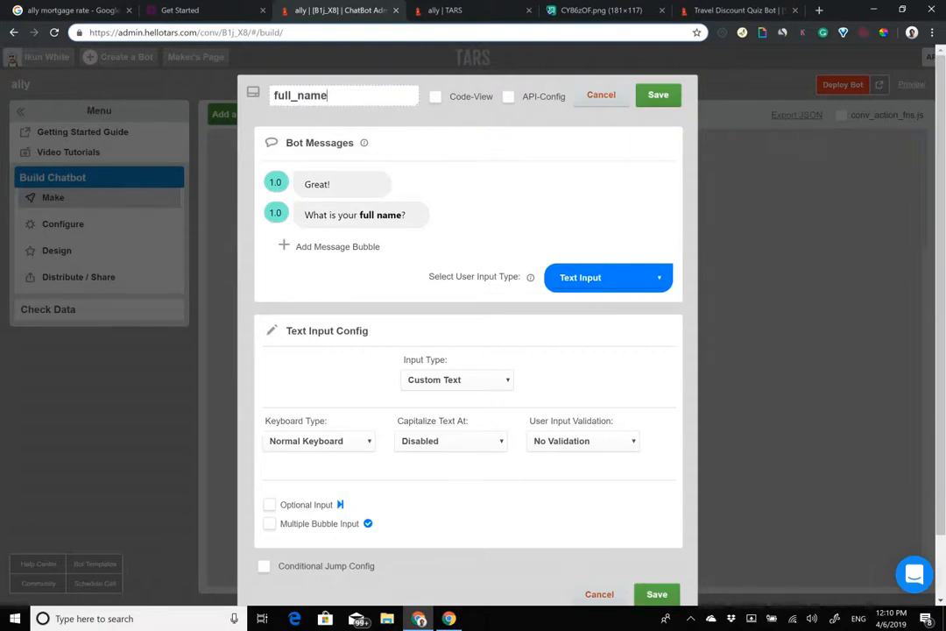
click(457, 380)
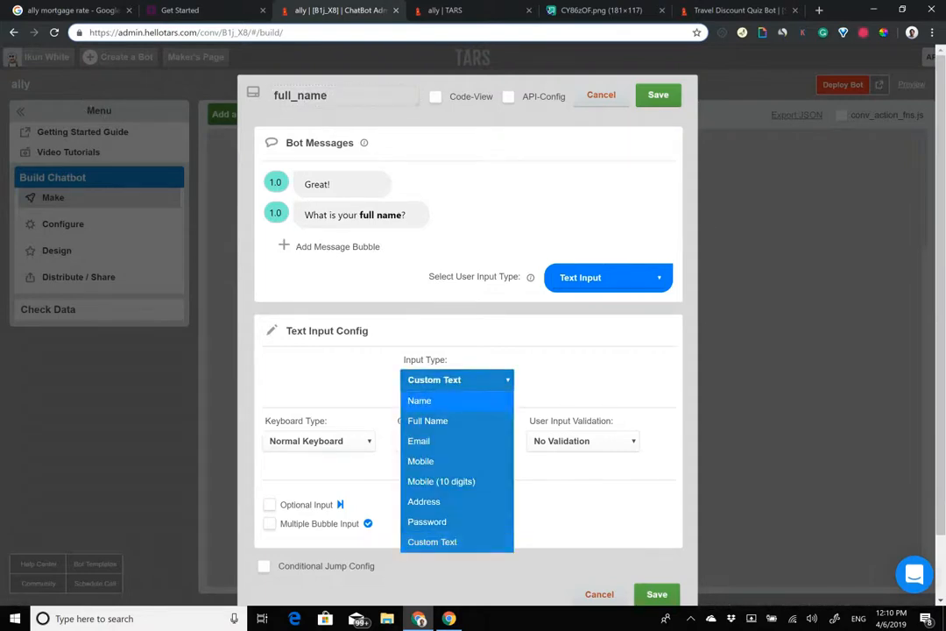
click(428, 421)
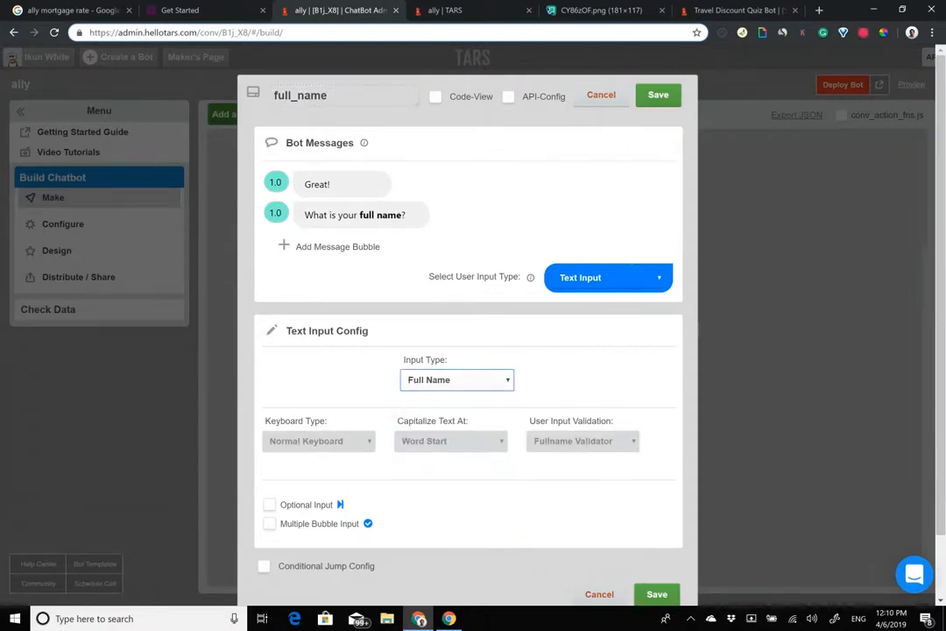
click(658, 95)
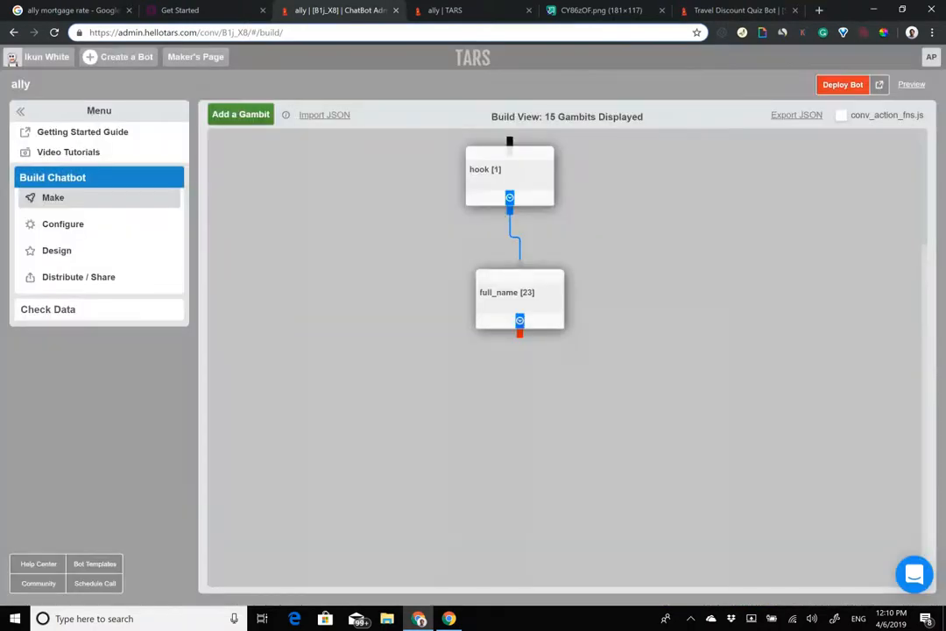
Step: Add a gid_24 gambit under full_name with the message 'Nice to meet you {{ursp.full_name}}!'
click(241, 121)
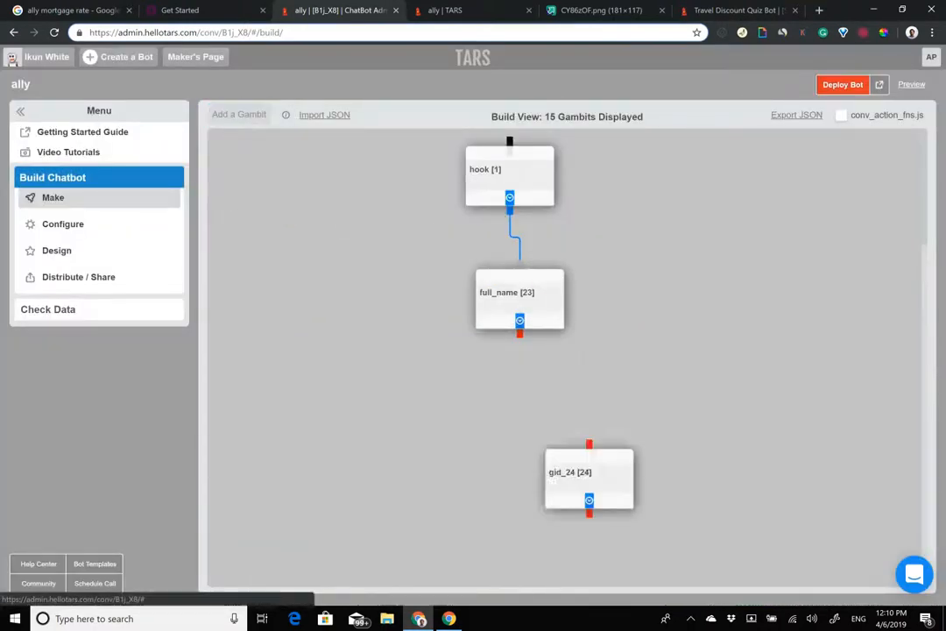
drag(519, 334, 515, 403)
click(503, 434)
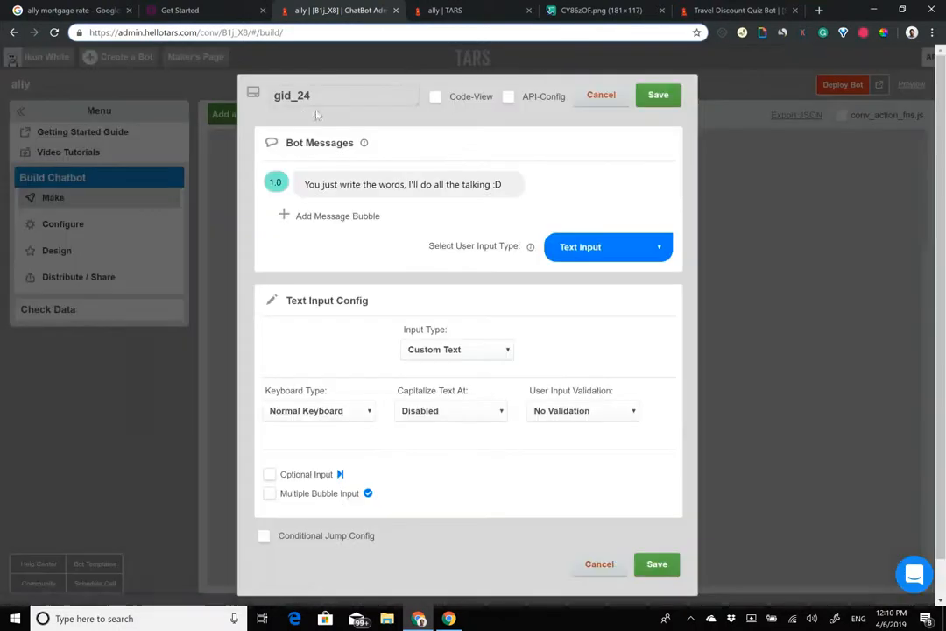
triple_click(459, 184)
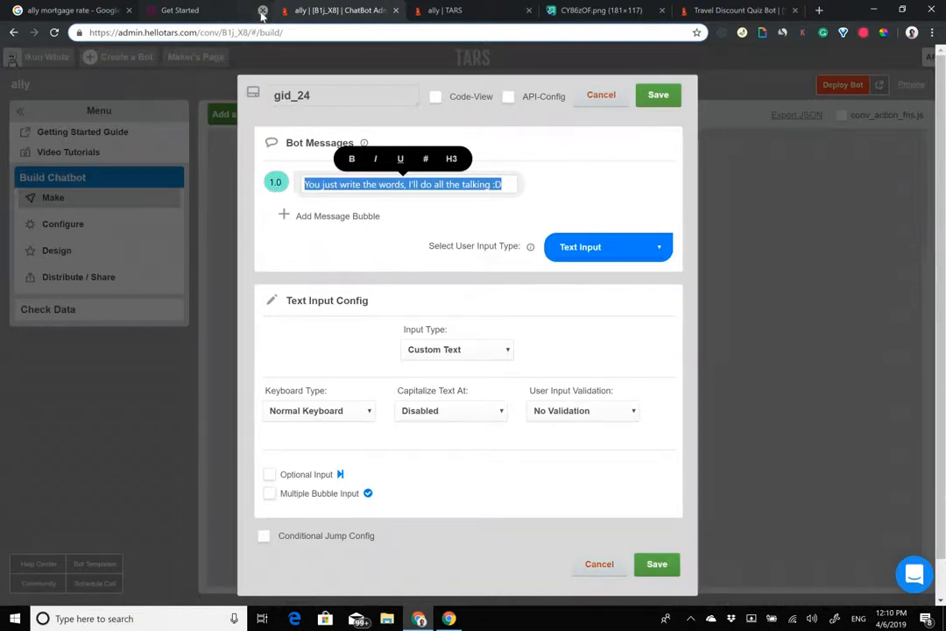
text(Nice )
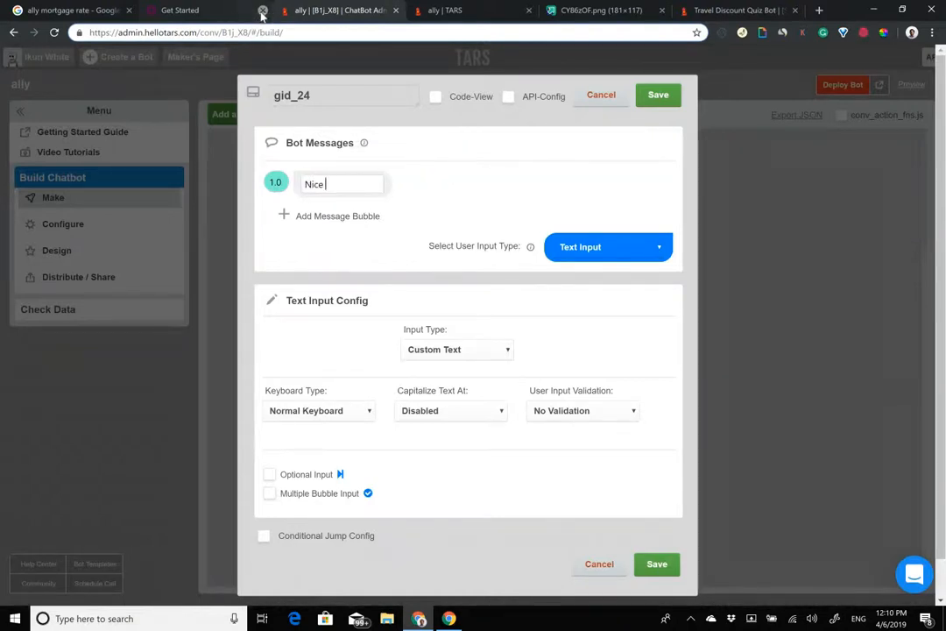
text(to meet)
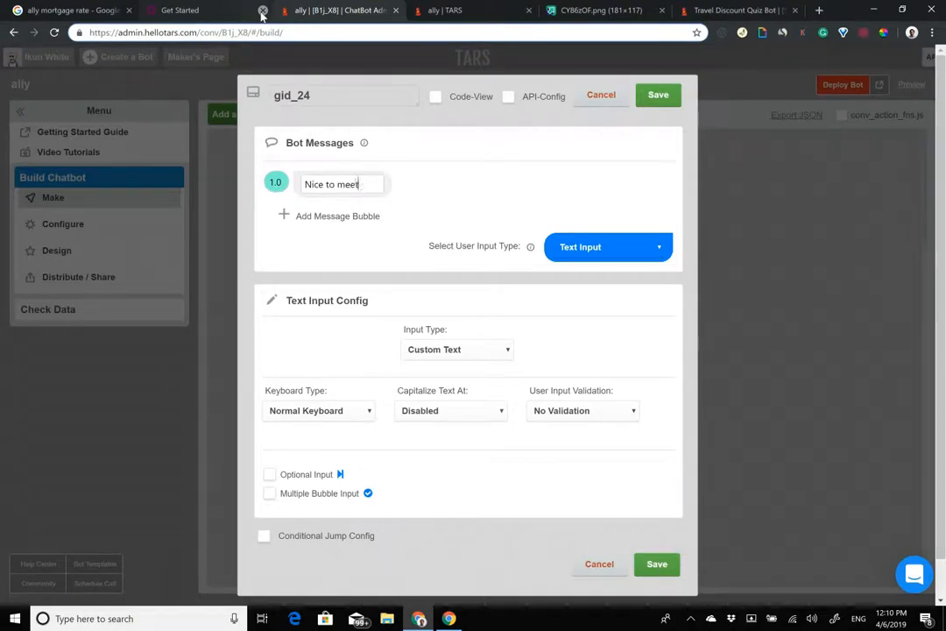
text( you {{ursp)
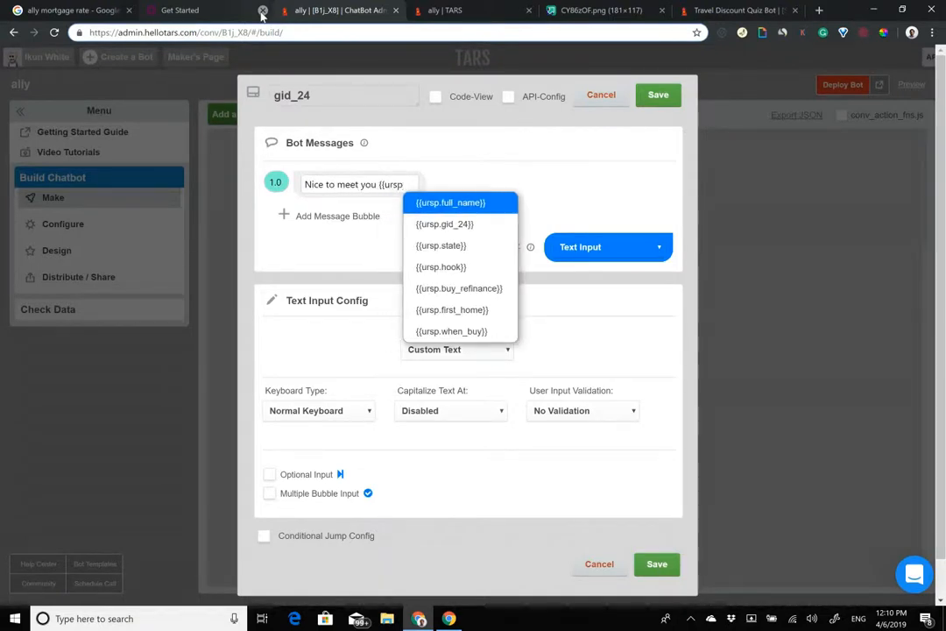
key(Return)
text(!)
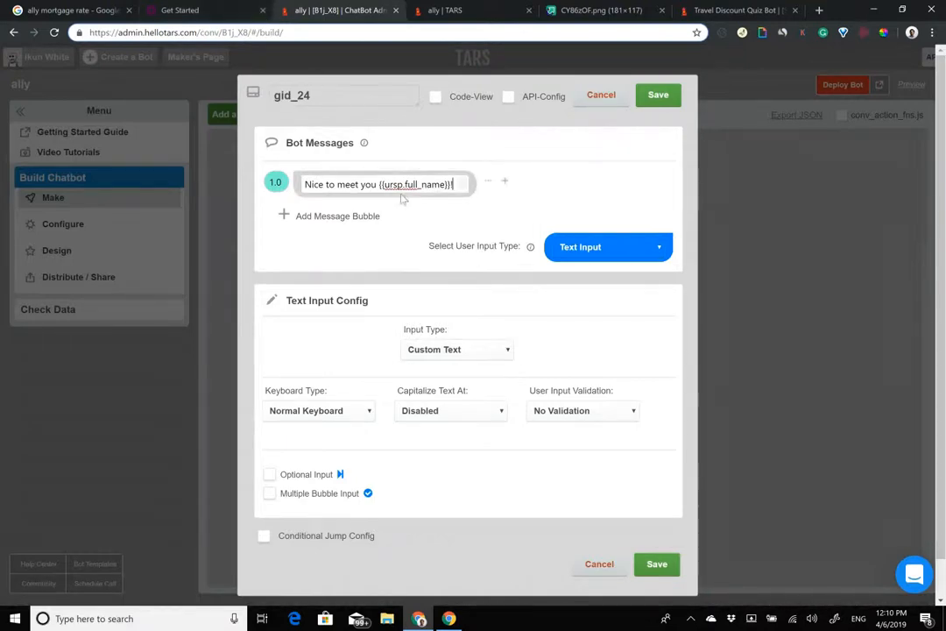
drag(397, 187, 402, 186)
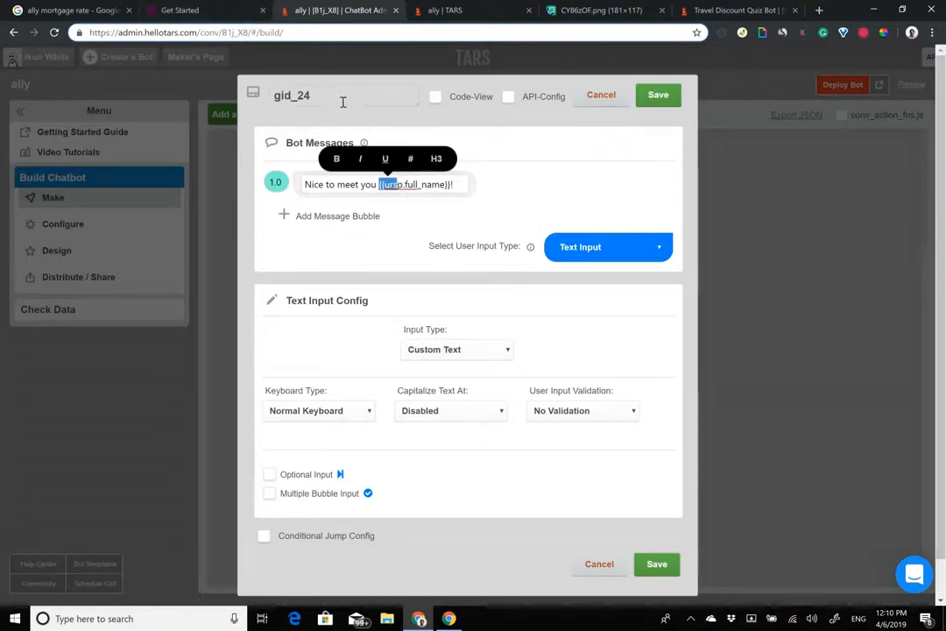
Step: Rename gid_24 to existing_account and add the bubble 'Do you already have an account with Ally?'
drag(344, 96, 199, 98)
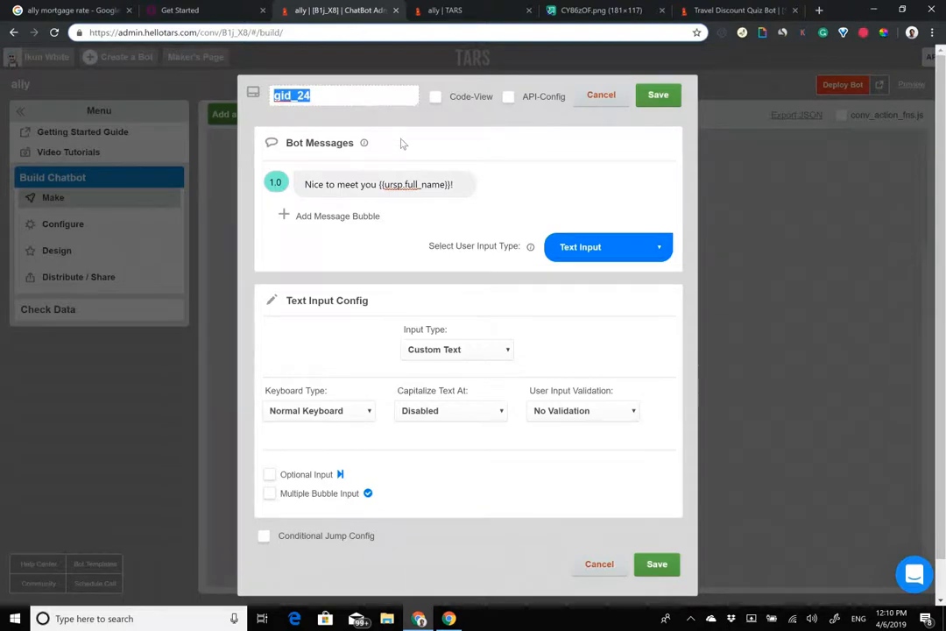
click(209, 8)
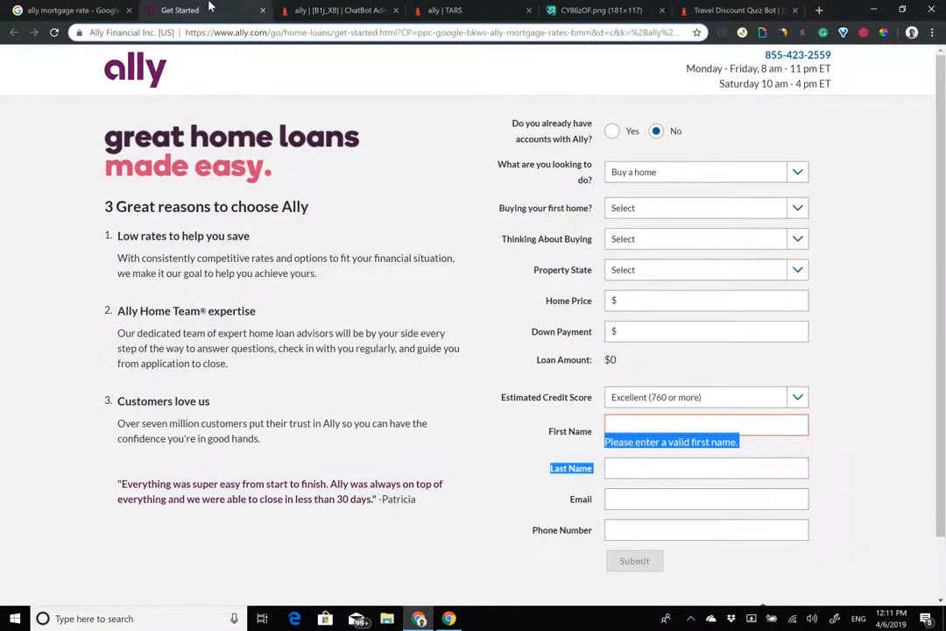
click(333, 9)
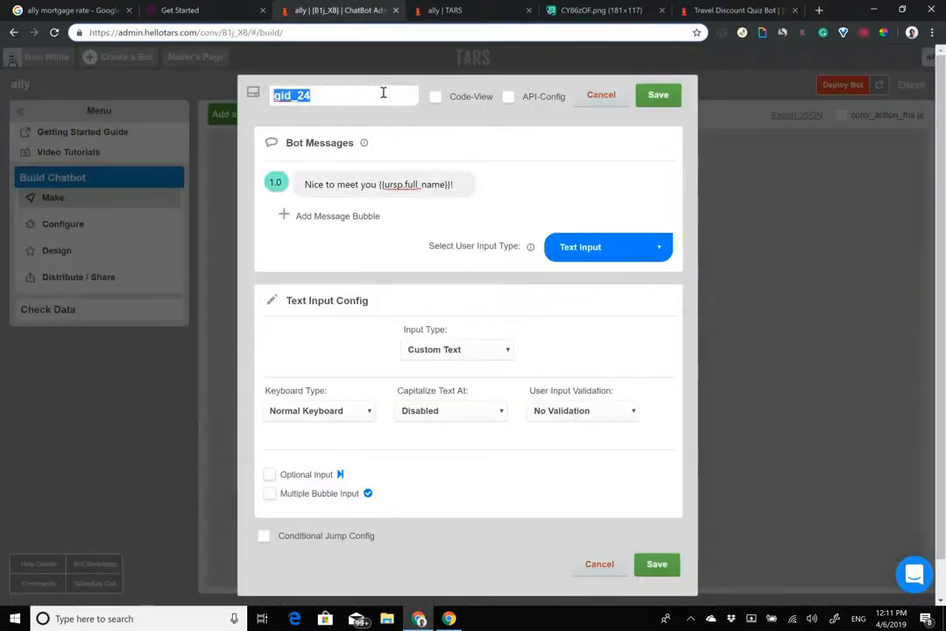
text(existing )
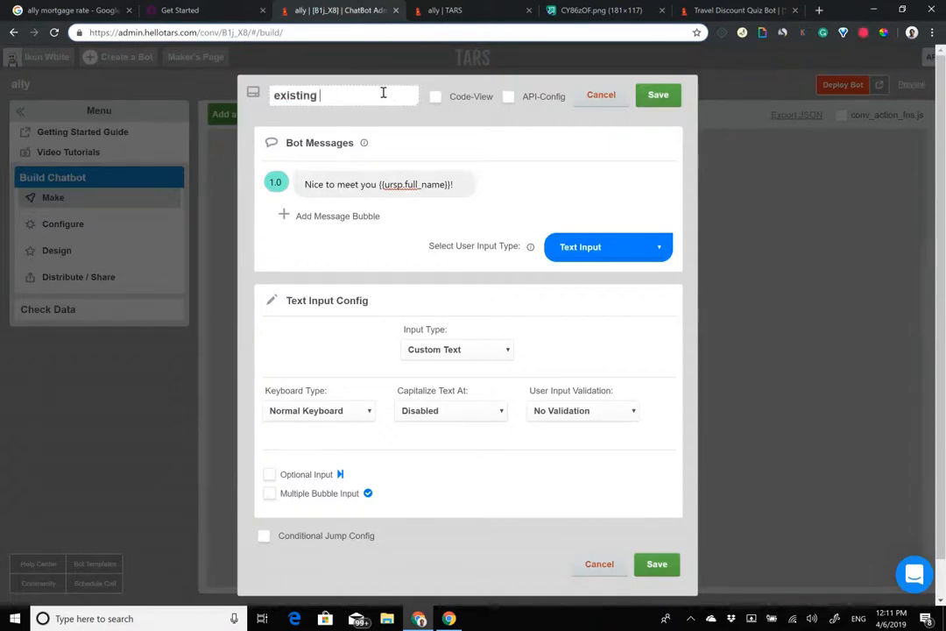
text(account)
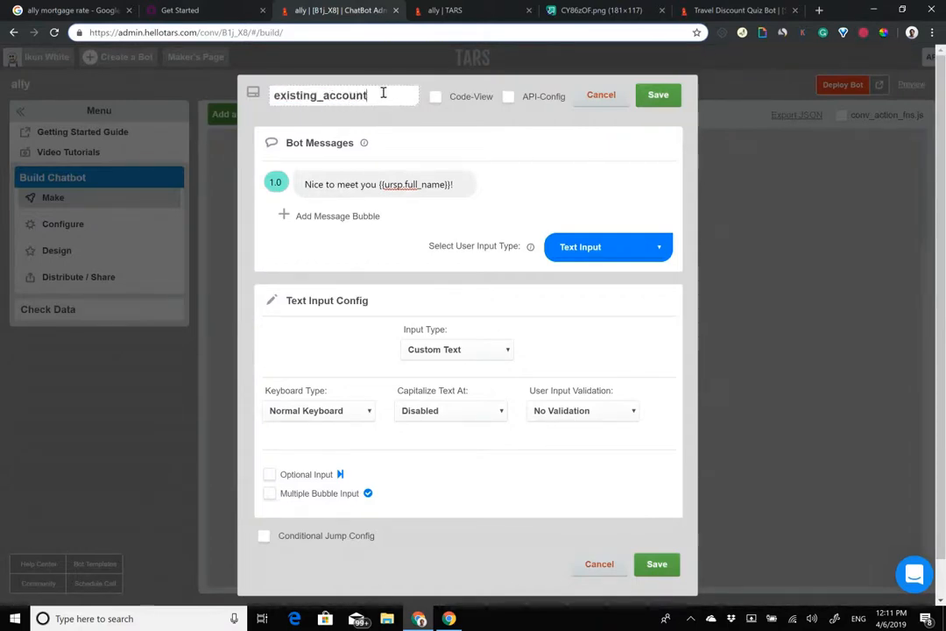
click(363, 216)
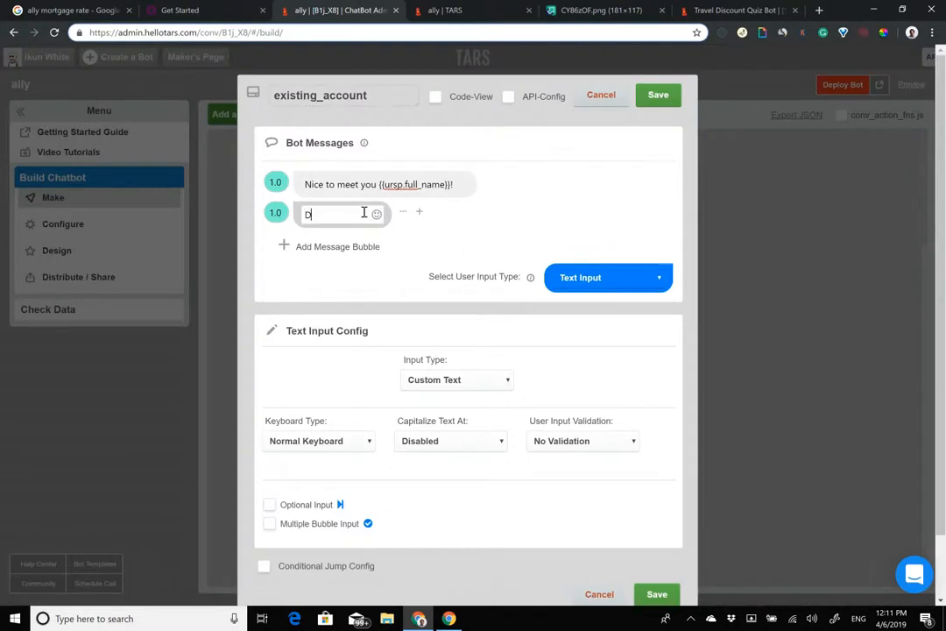
text(Do you already have an )
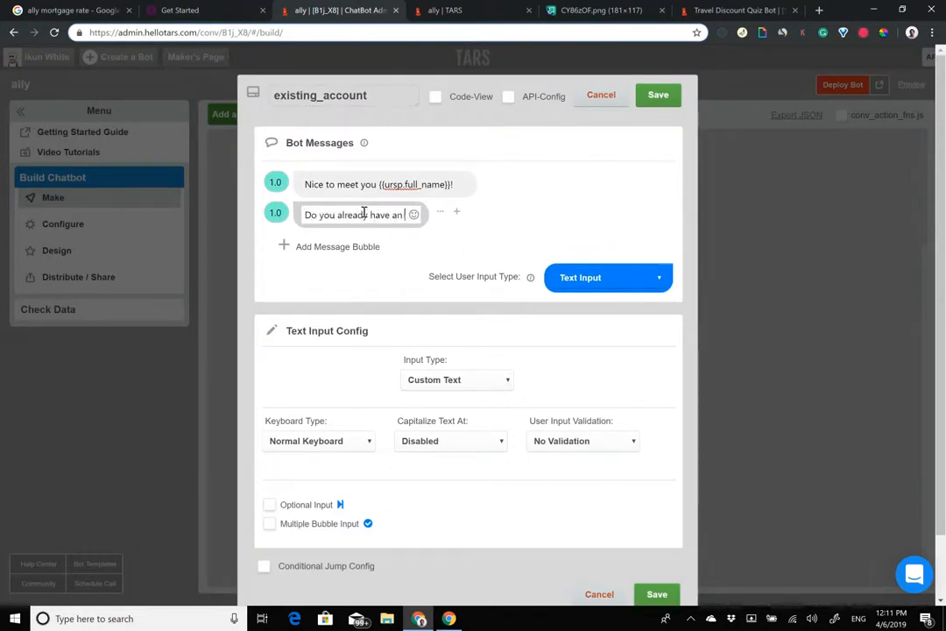
text(account with Ally?)
click(267, 219)
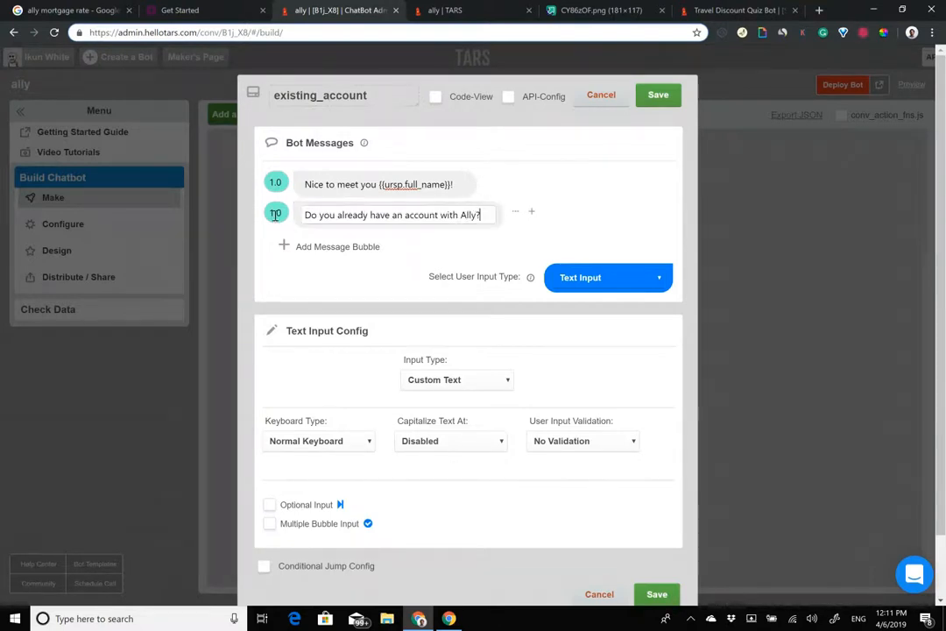
Step: Set the user input to Buttons with Yes and No options, and save
click(609, 277)
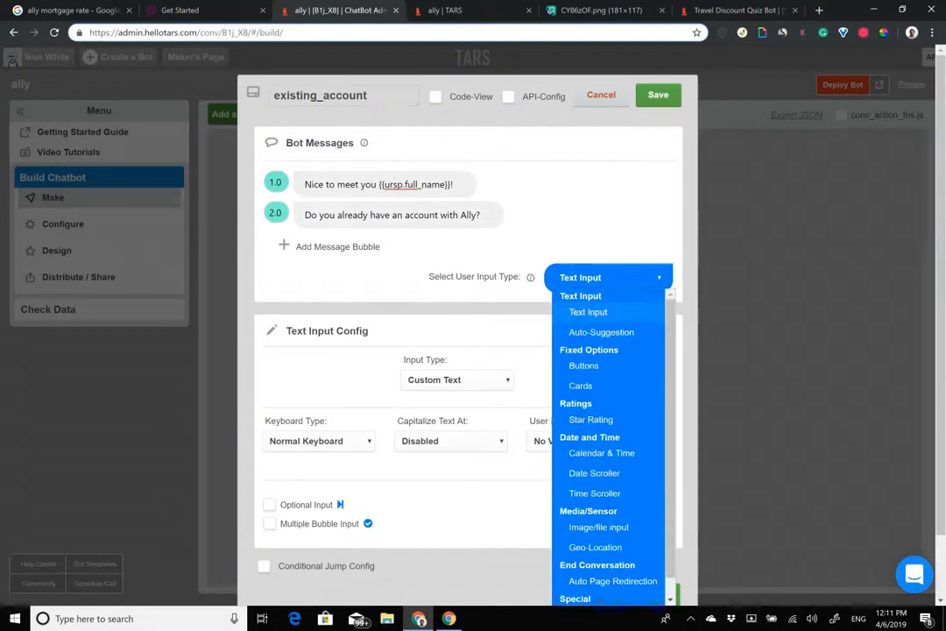
click(582, 366)
click(469, 382)
text(Yes)
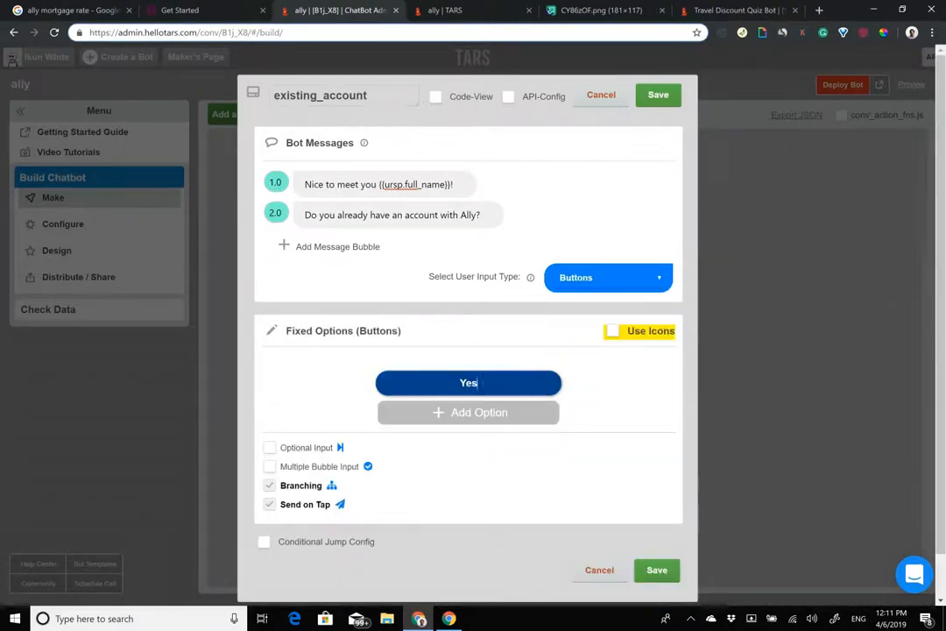
key(Return)
text(No)
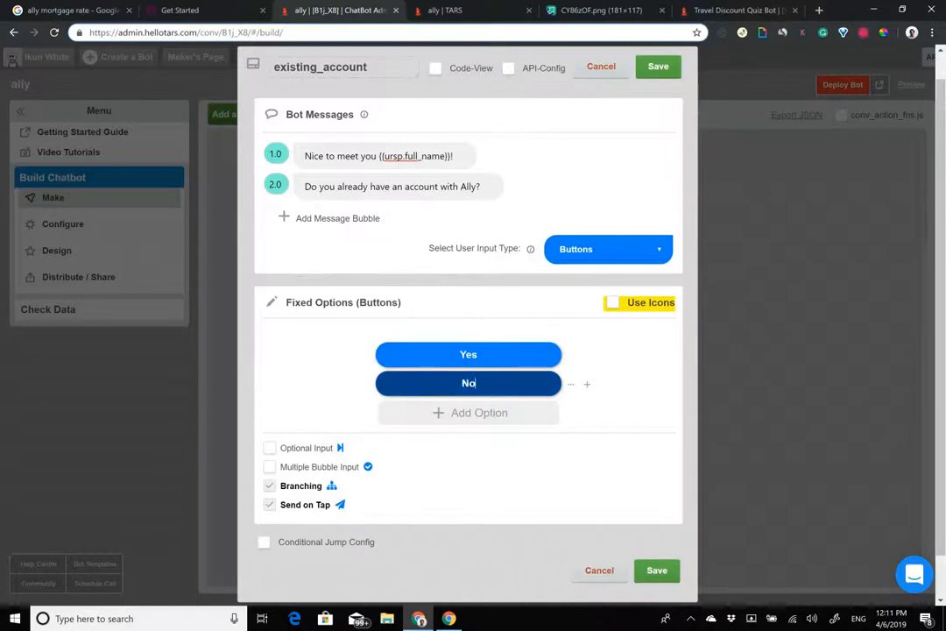
click(658, 67)
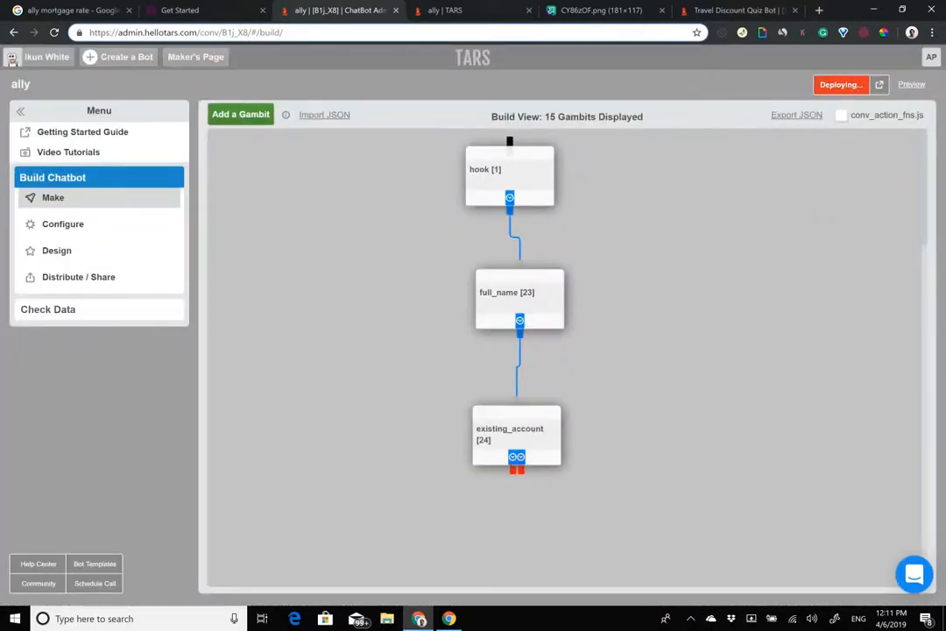
Step: Reload the live bot, start Get a FREE Quote, and answer with a first name and full name
click(444, 10)
click(58, 34)
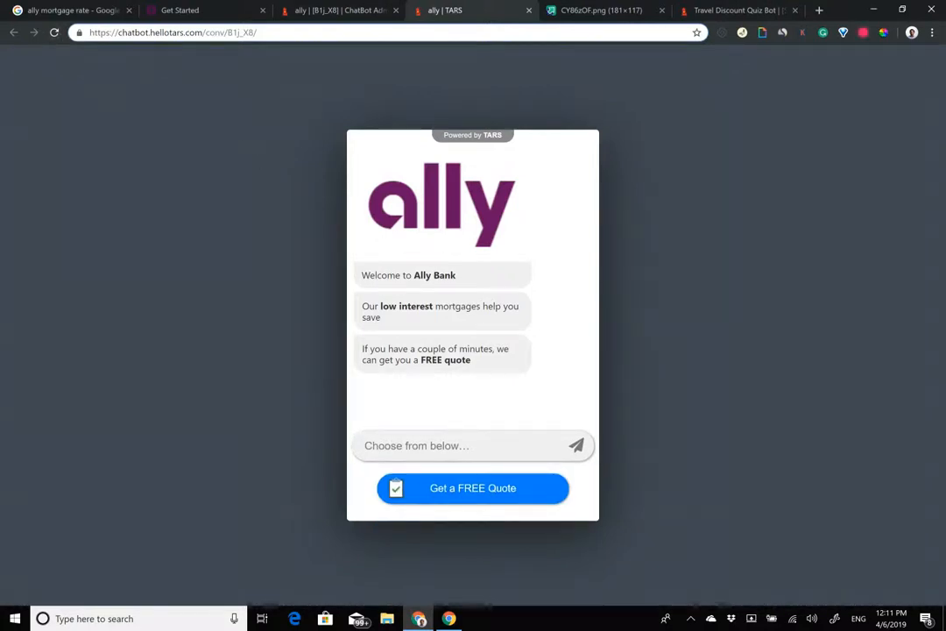
click(473, 489)
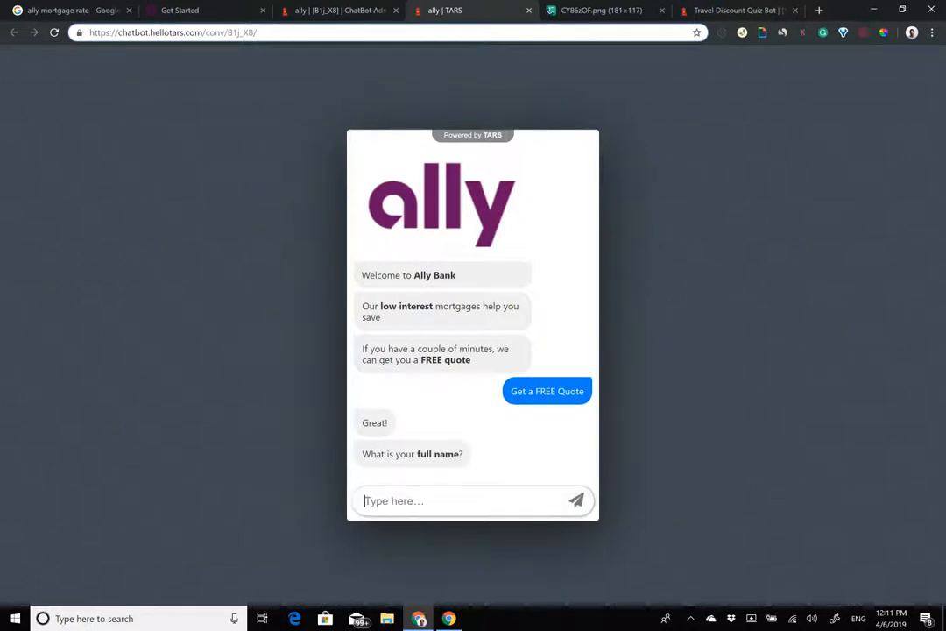
text(Arnav)
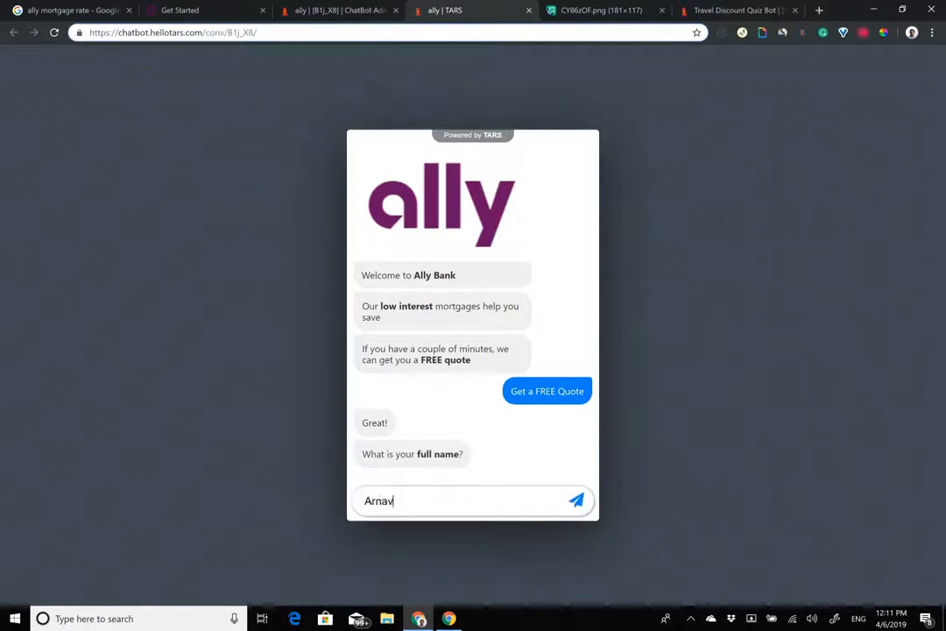
key(Return)
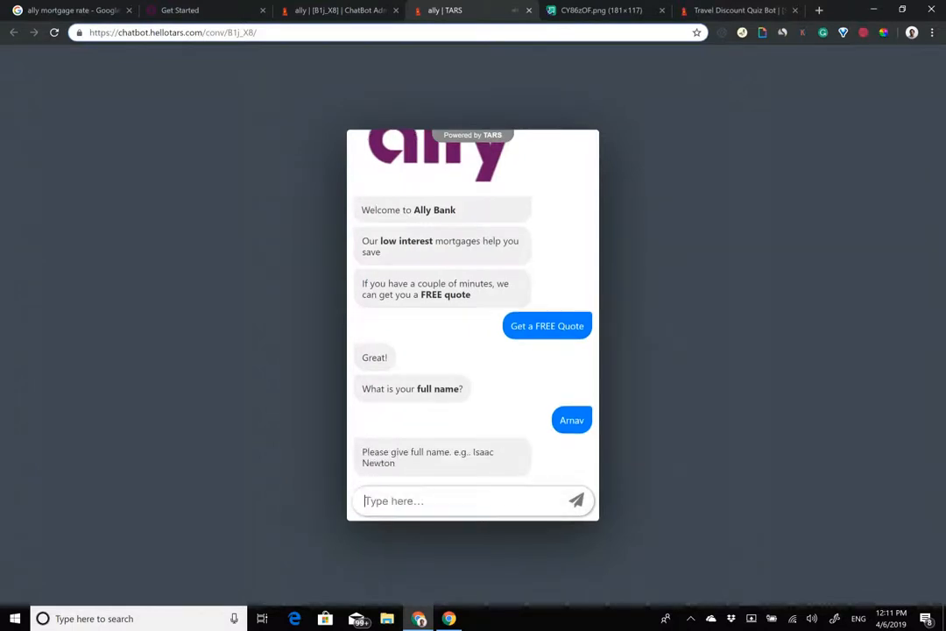
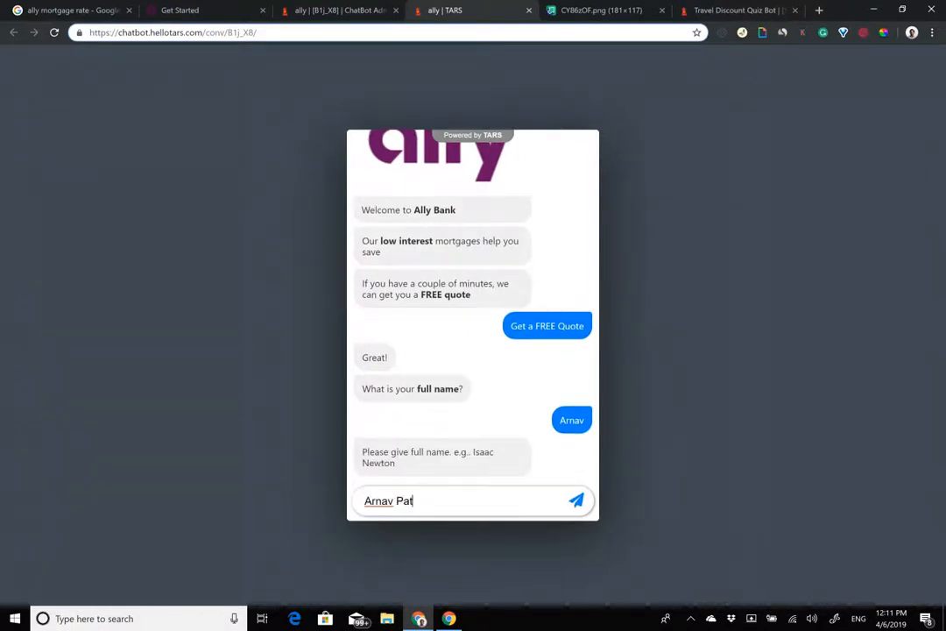
key(Return)
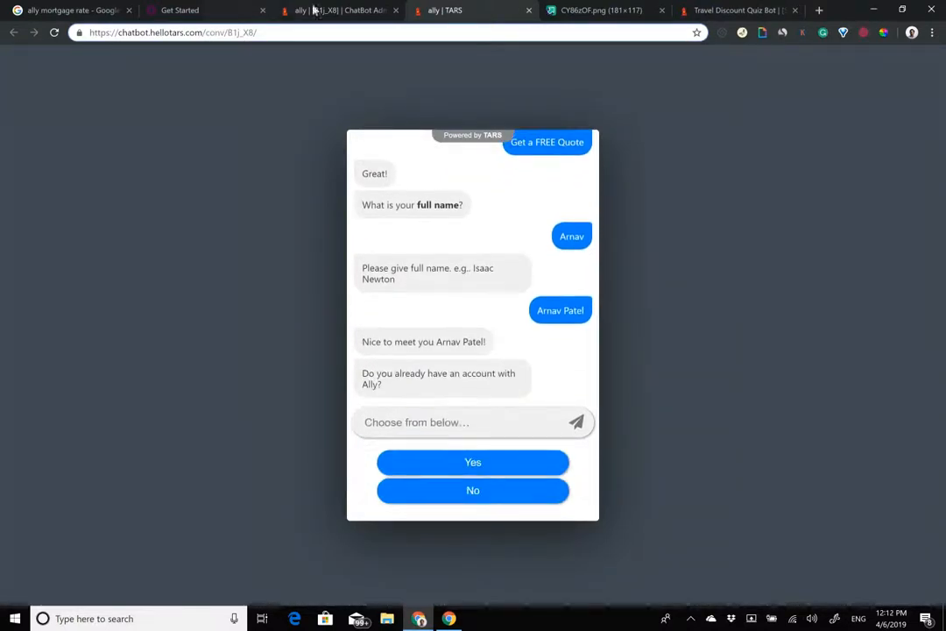
Step: Scroll through the live conversation to confirm the Ally account Yes/No prompt appears
click(346, 10)
click(439, 9)
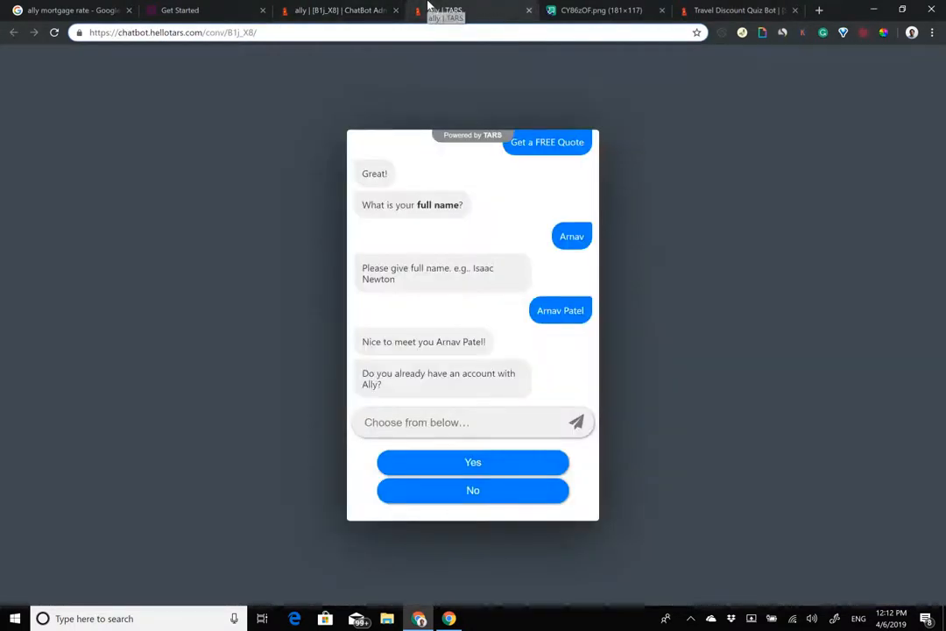
scroll(473, 263, up, 5)
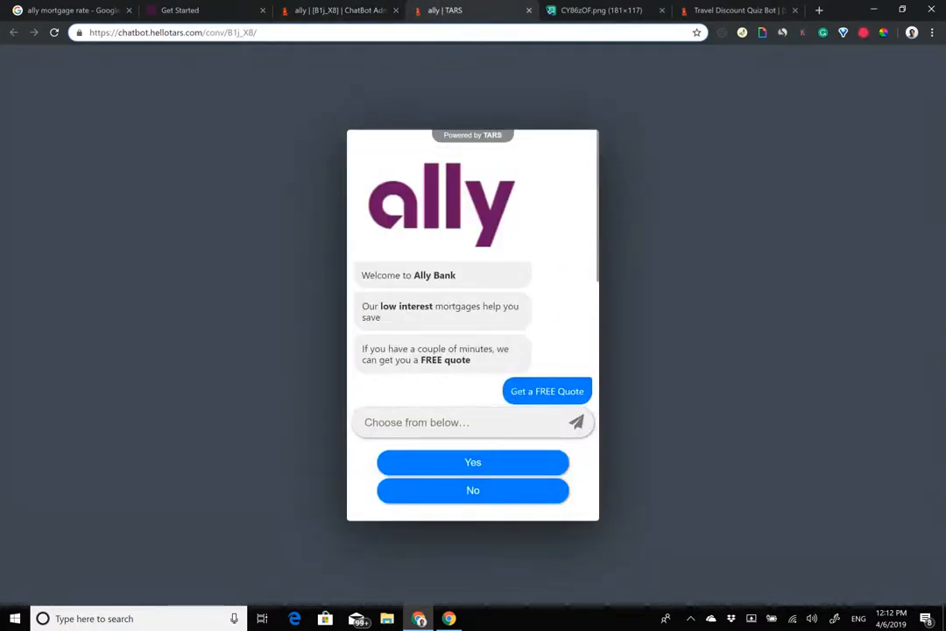
scroll(474, 271, down, 2)
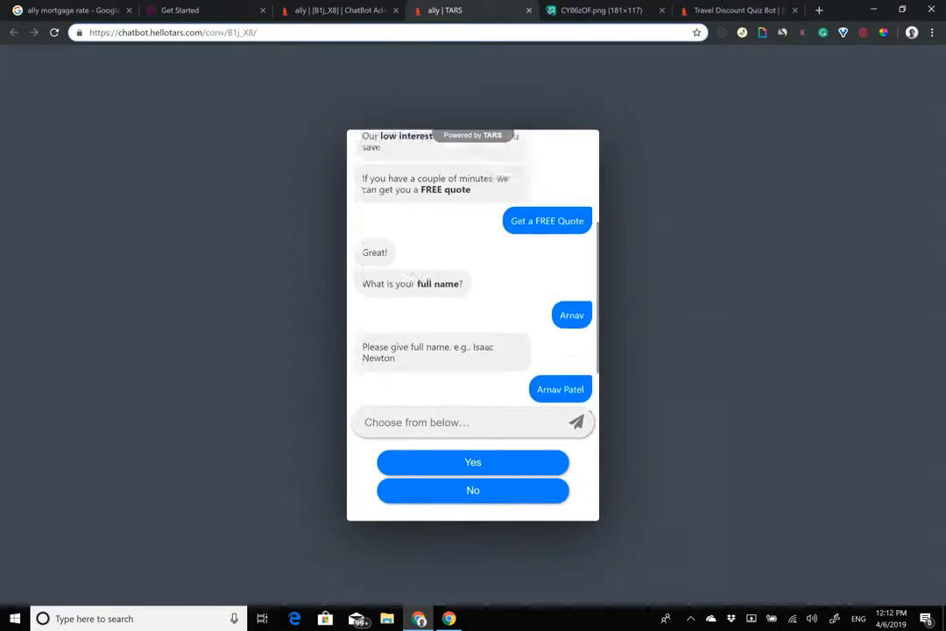
scroll(474, 272, down, 3)
Step: Return to the gambit graph and re-save the full_name gambit
click(195, 7)
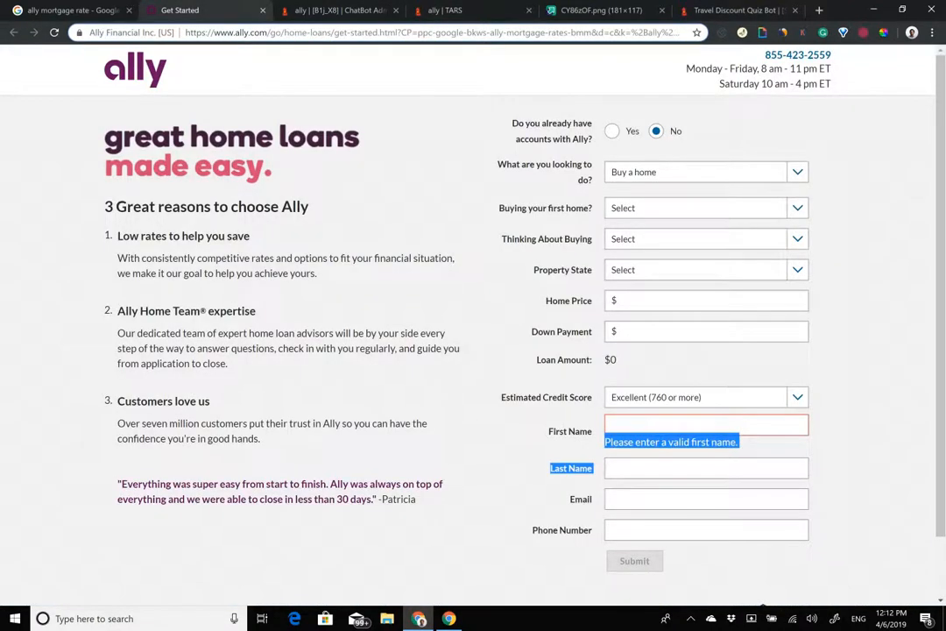
click(438, 9)
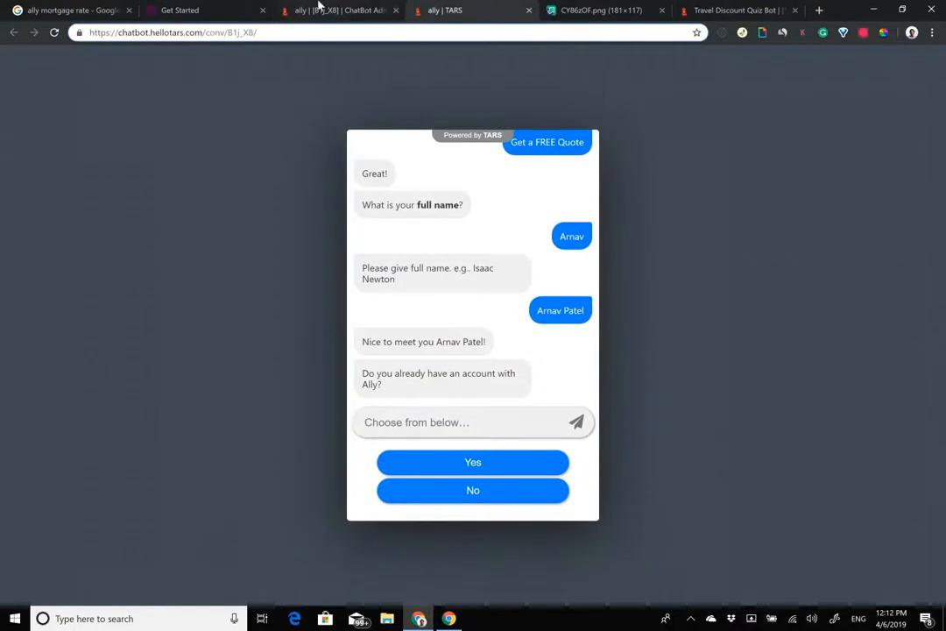
click(317, 9)
click(520, 298)
drag(349, 186, 197, 177)
click(658, 94)
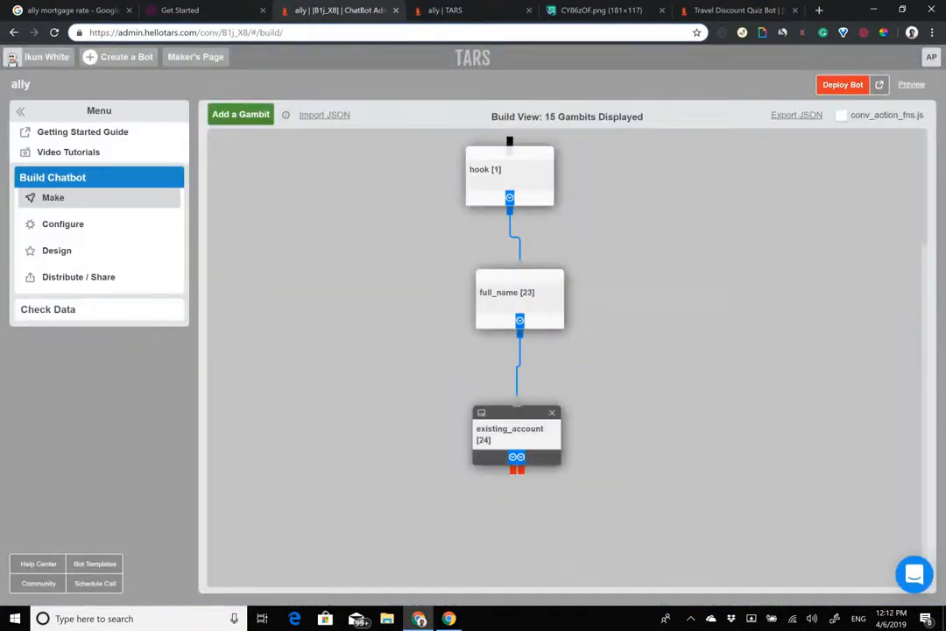
Step: Turn off branching for existing_account's Yes/No answers and save it
click(507, 431)
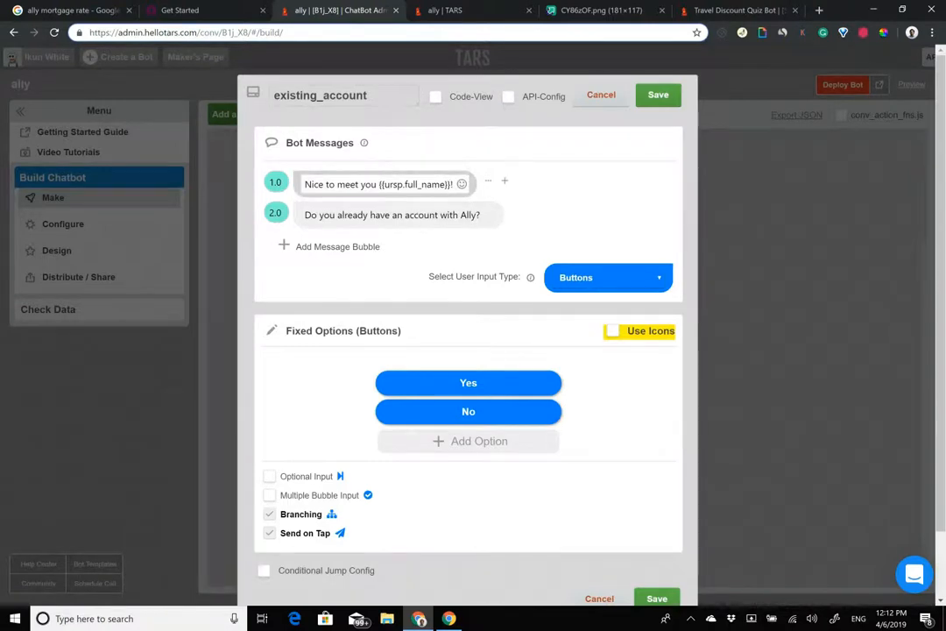
click(658, 94)
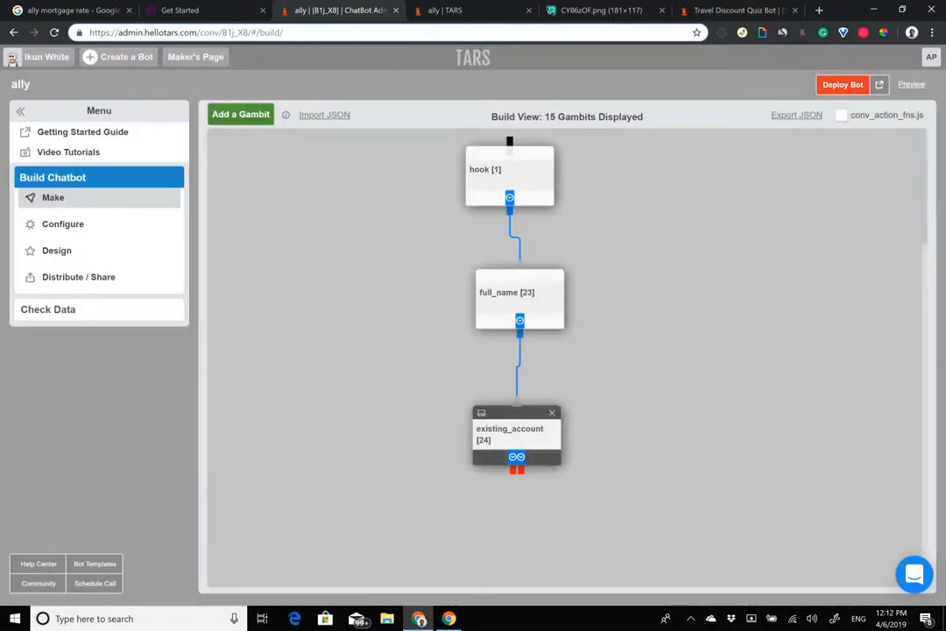
click(508, 434)
click(270, 515)
click(658, 95)
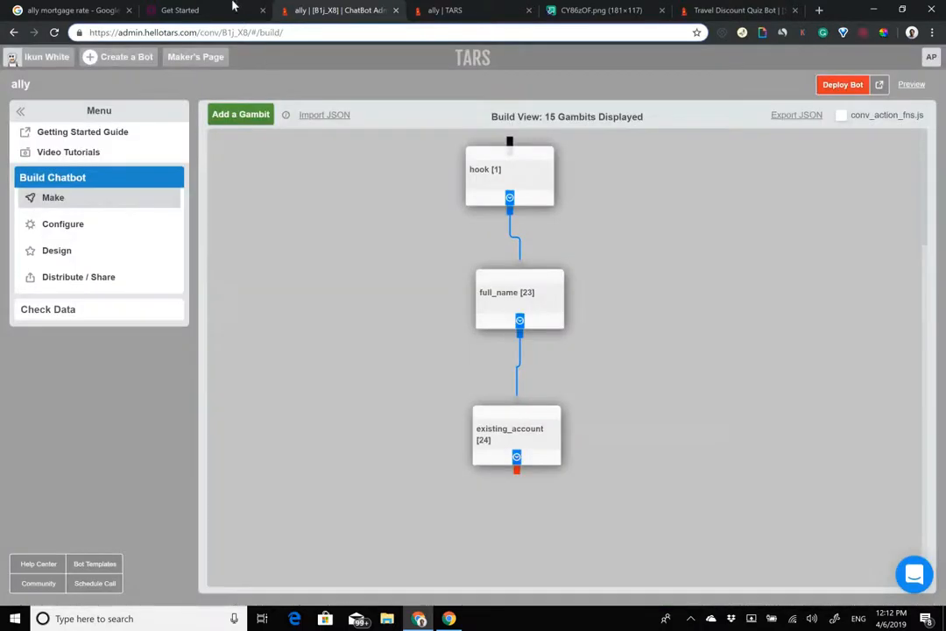
Step: Check the Ally form's borrower-purpose choices, then drag buy_refinance out from behind first_home
click(182, 10)
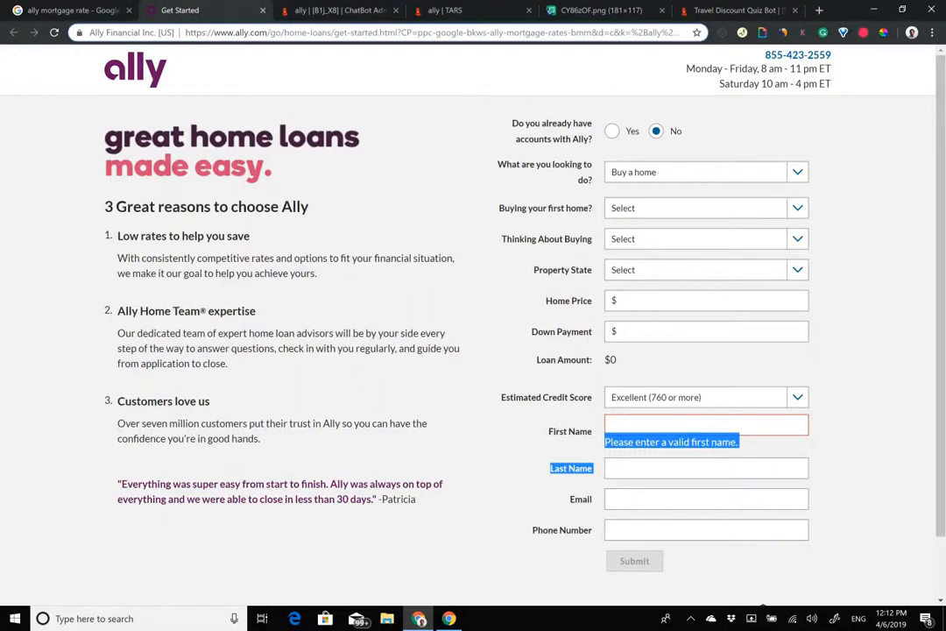
click(349, 11)
click(213, 7)
click(666, 172)
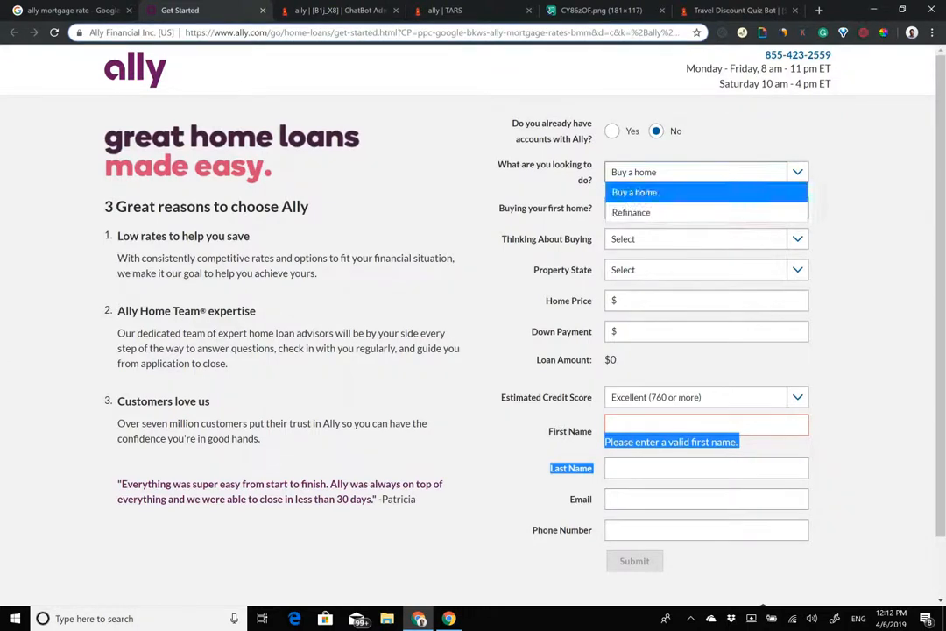
click(863, 210)
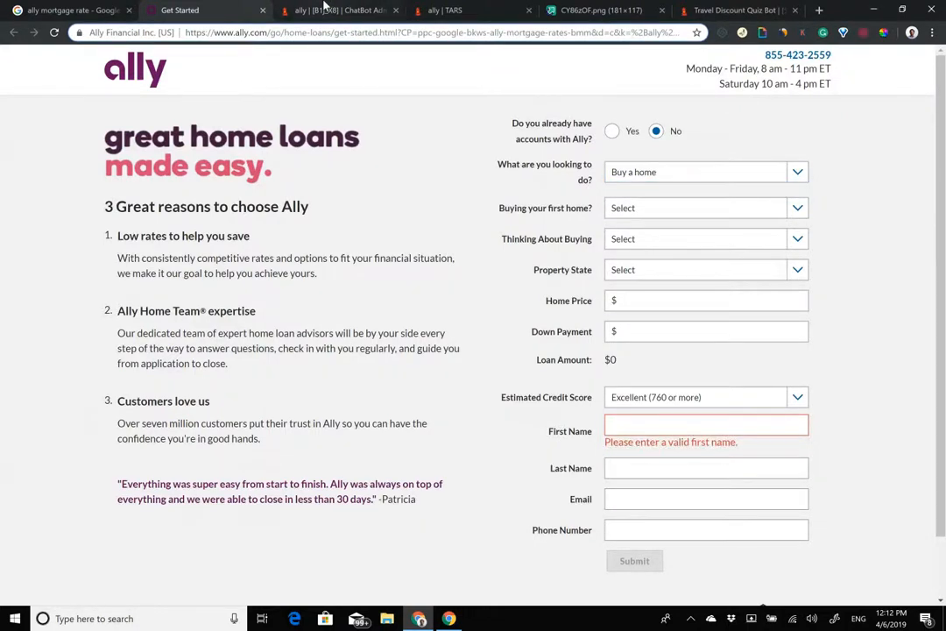
click(324, 9)
scroll(517, 351, down, 3)
drag(513, 517, 509, 435)
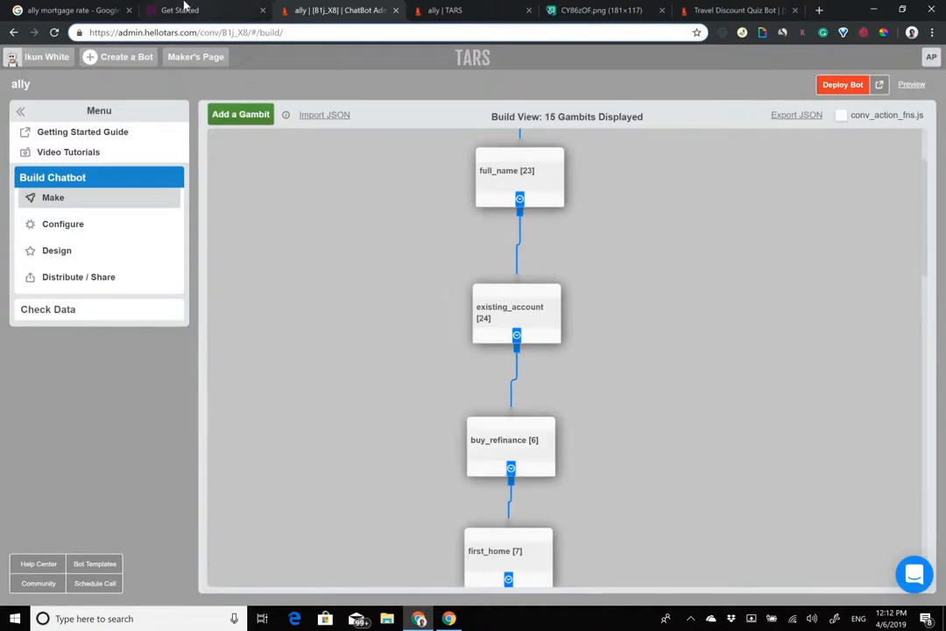
click(184, 9)
click(307, 9)
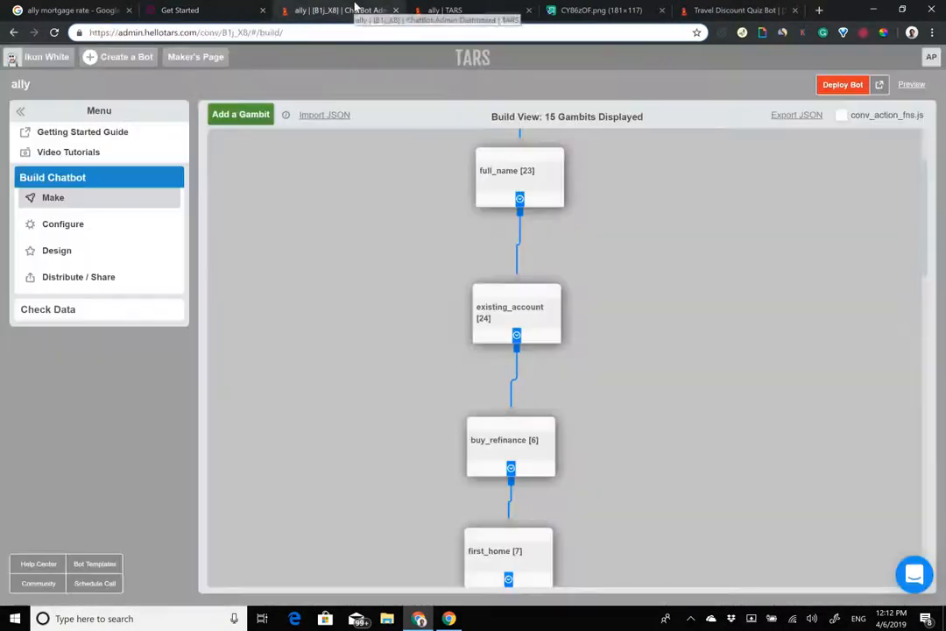
scroll(561, 351, down, 5)
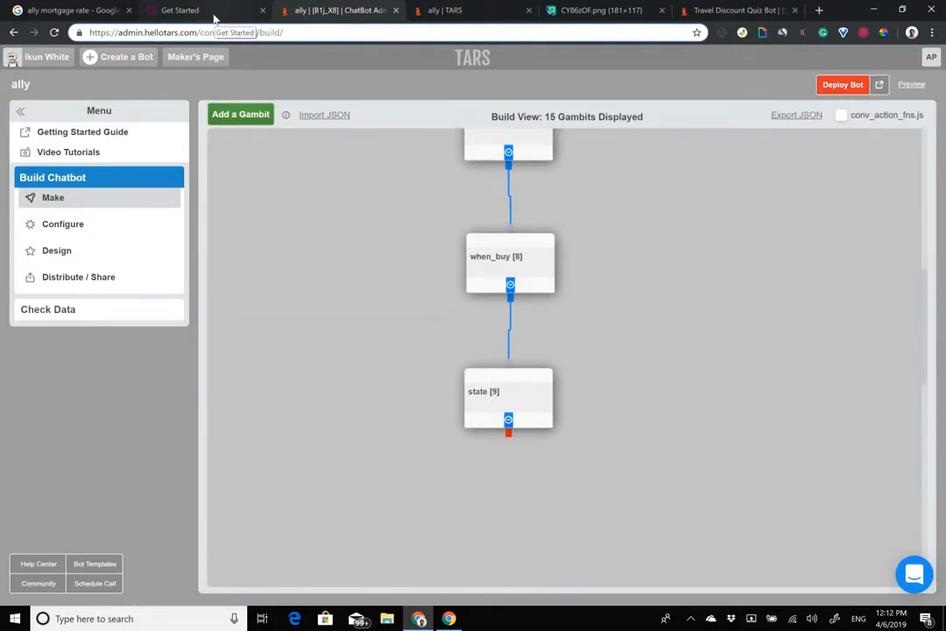
click(251, 9)
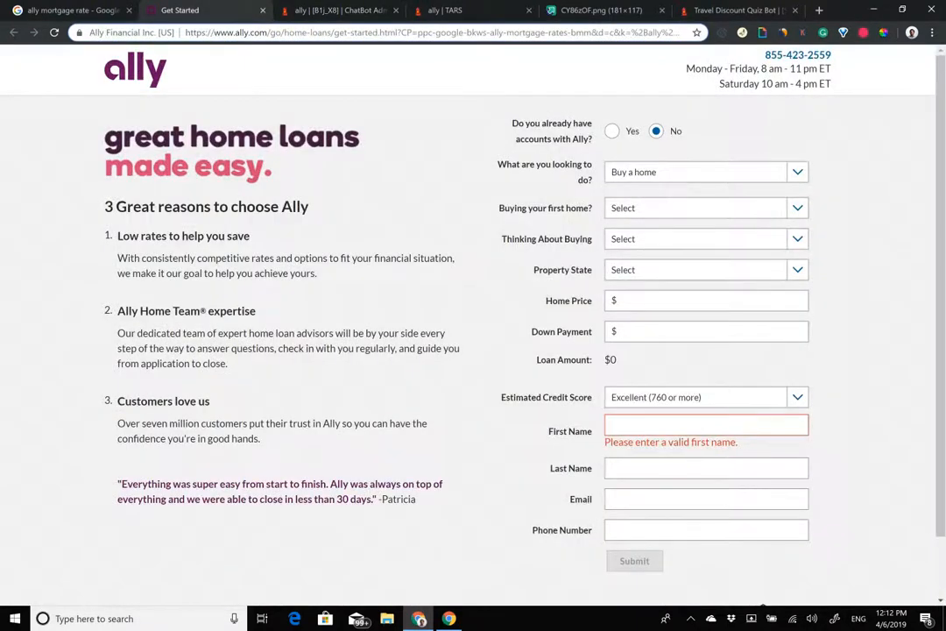
drag(510, 166, 594, 280)
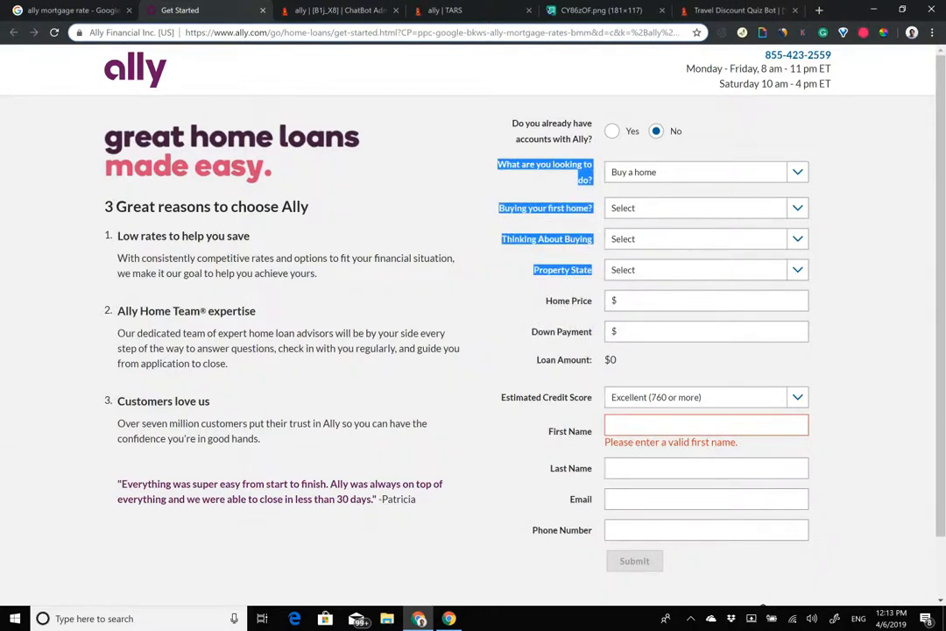
click(352, 9)
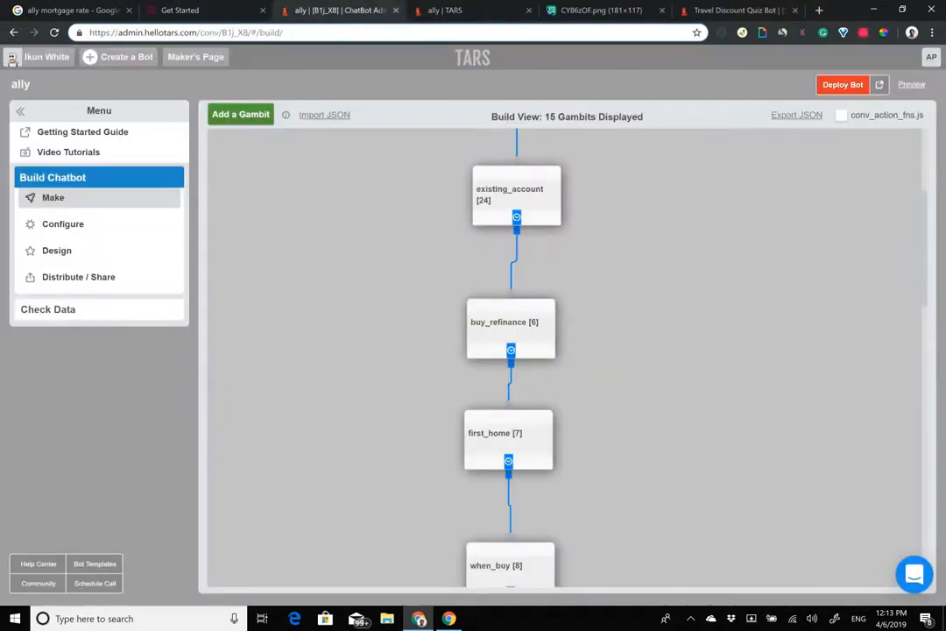
scroll(565, 358, down, 6)
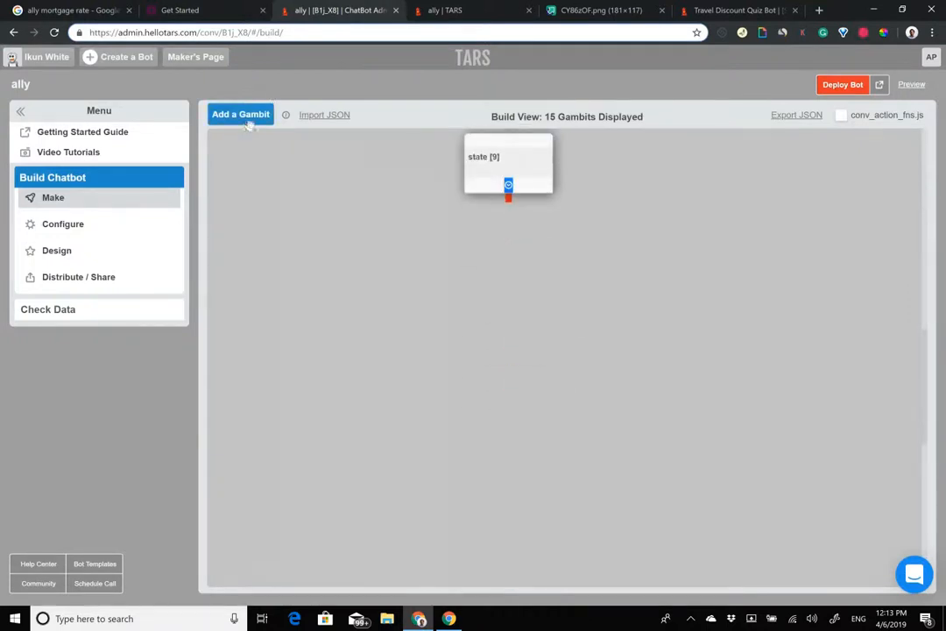
Step: Add a new gid_25 gambit after state, reviewing the state question first
click(248, 118)
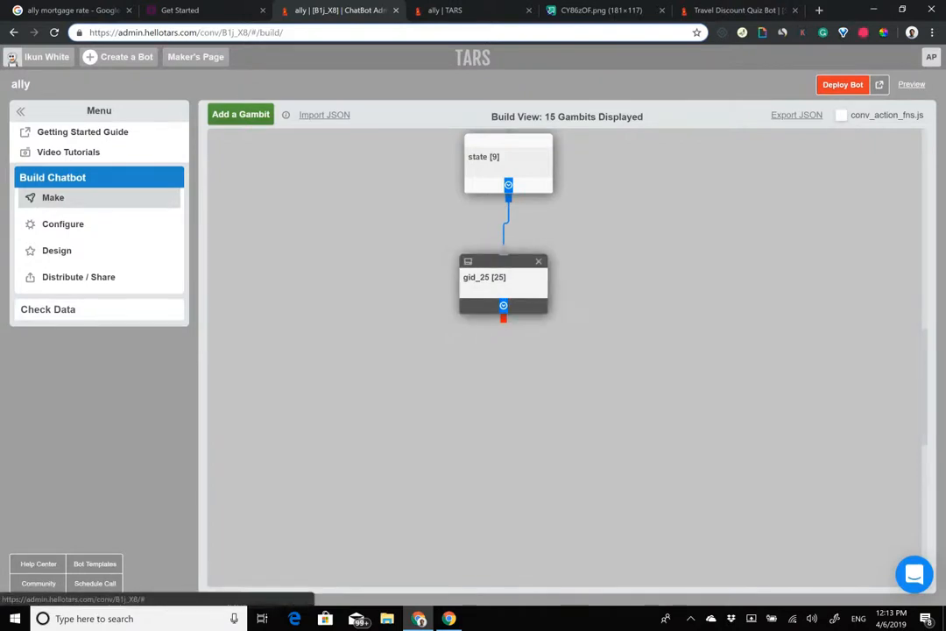
click(502, 160)
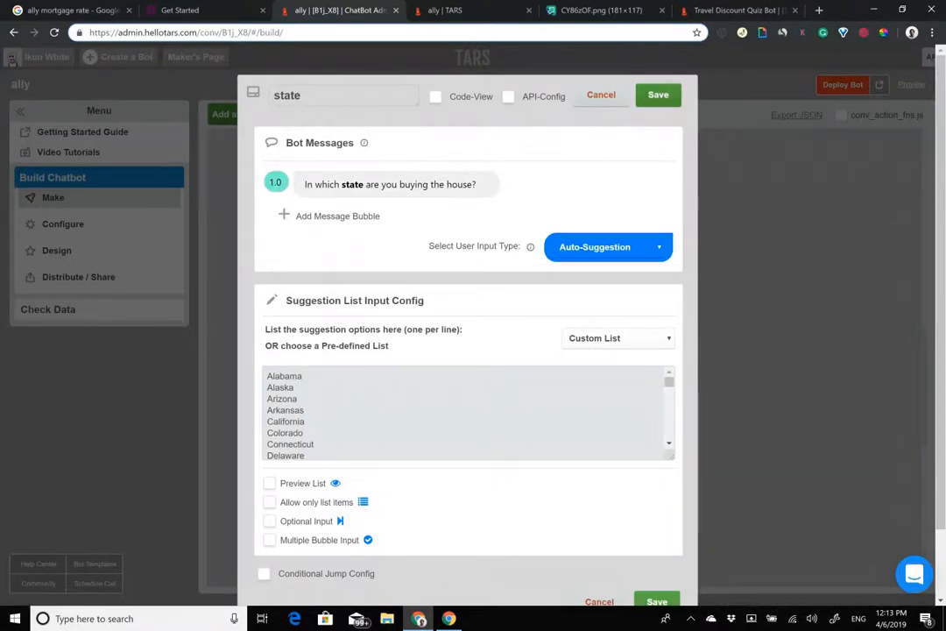
click(602, 94)
click(500, 278)
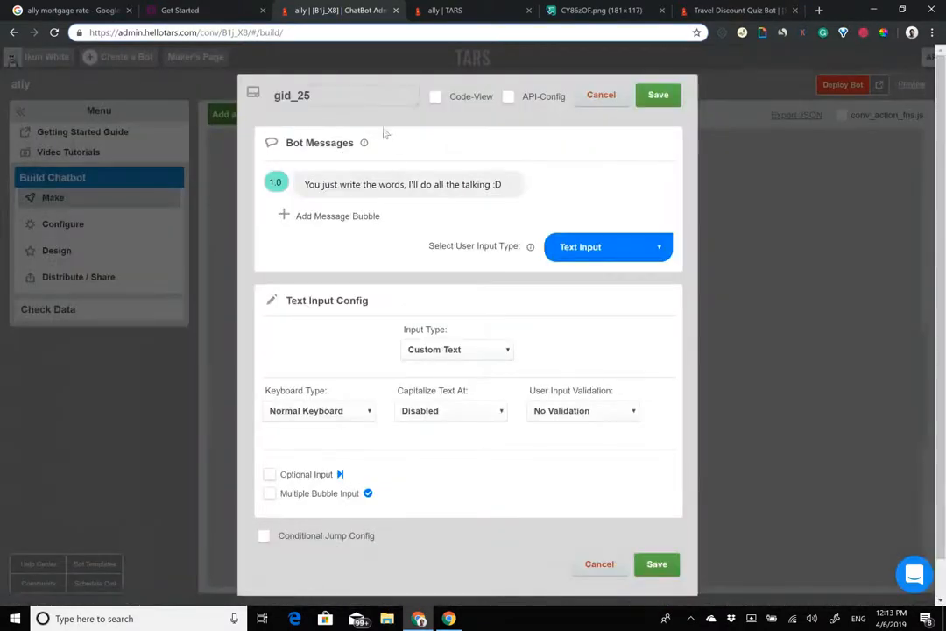
Step: Replace gid_25's message with 'Oh I have a cousin that lives in {{ursp.state}}'
right_click(418, 179)
double_click(386, 185)
key(ctrl+a)
text(Oh )
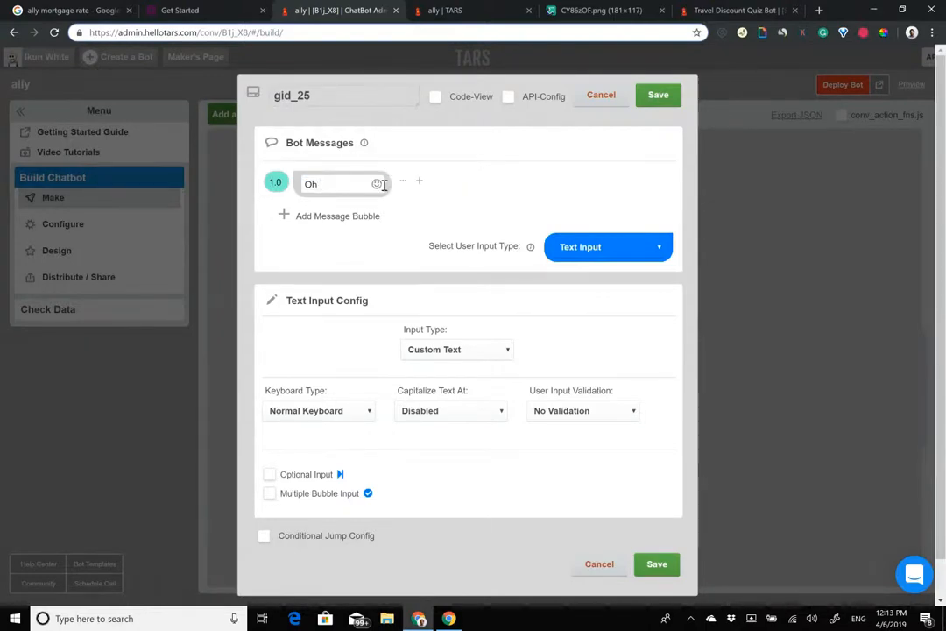
text(I havea)
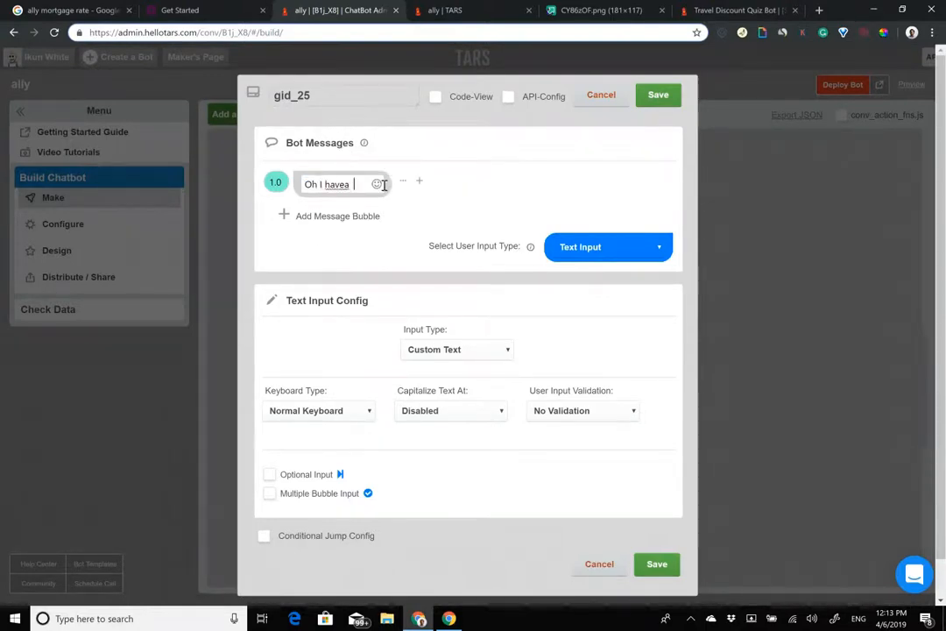
key(BackSpace)
text(a cousin that lives )
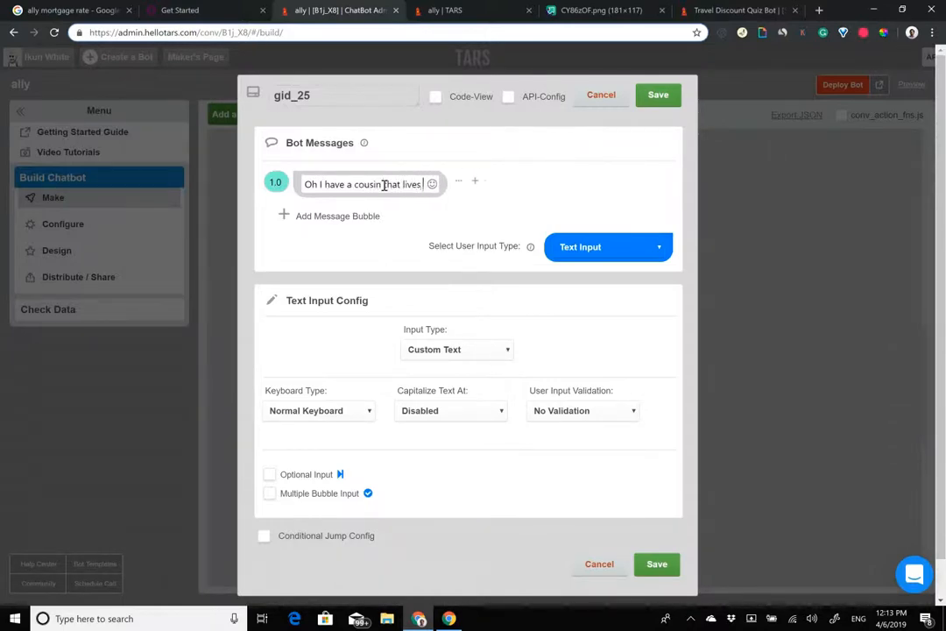
text(in {{ursp)
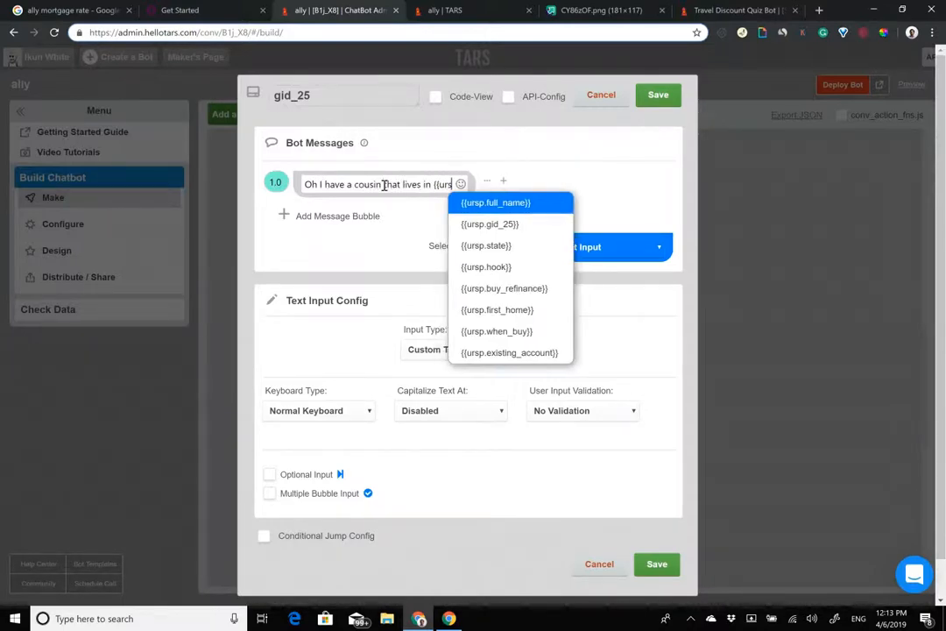
key(Down)
key(Down)
key(Return)
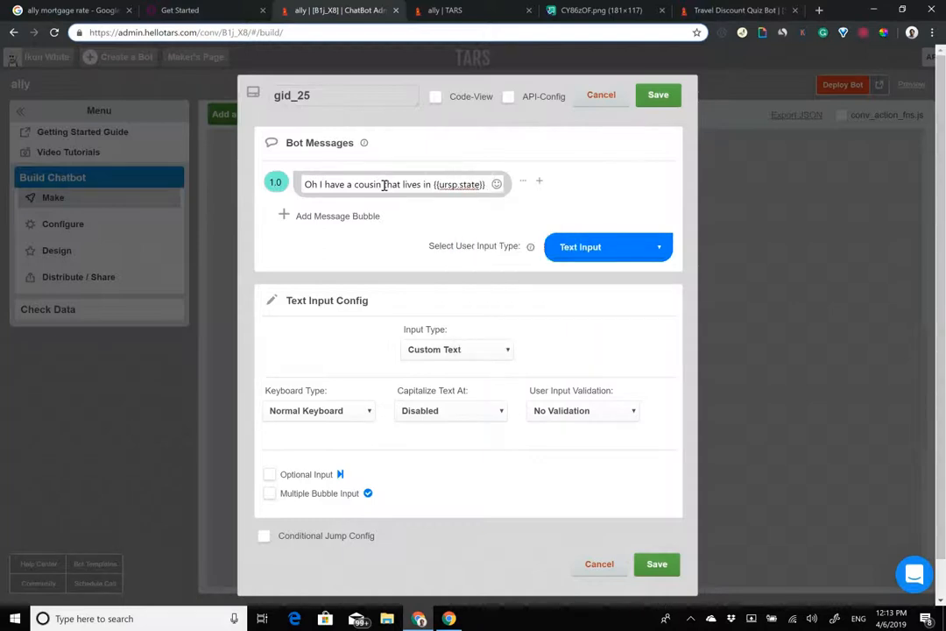
Step: Rename the gambit to home_price, checking the Ally home-loan form along the way
drag(364, 97, 270, 96)
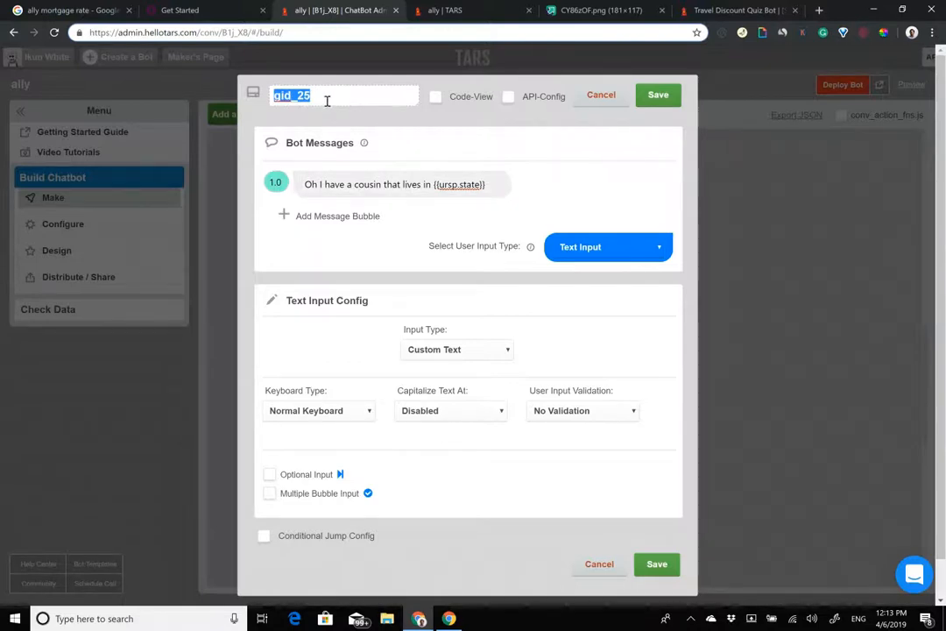
text(home_price)
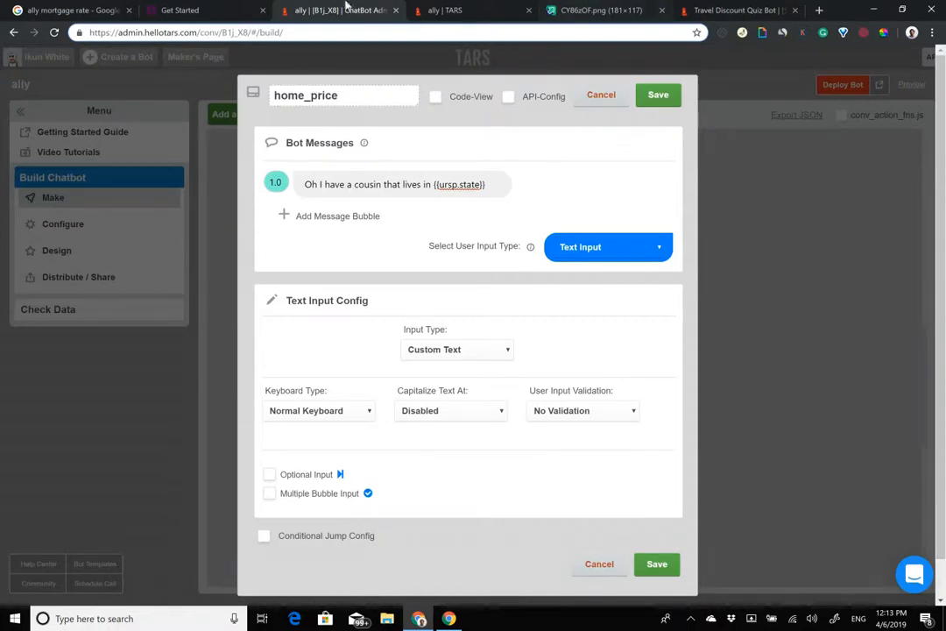
click(235, 6)
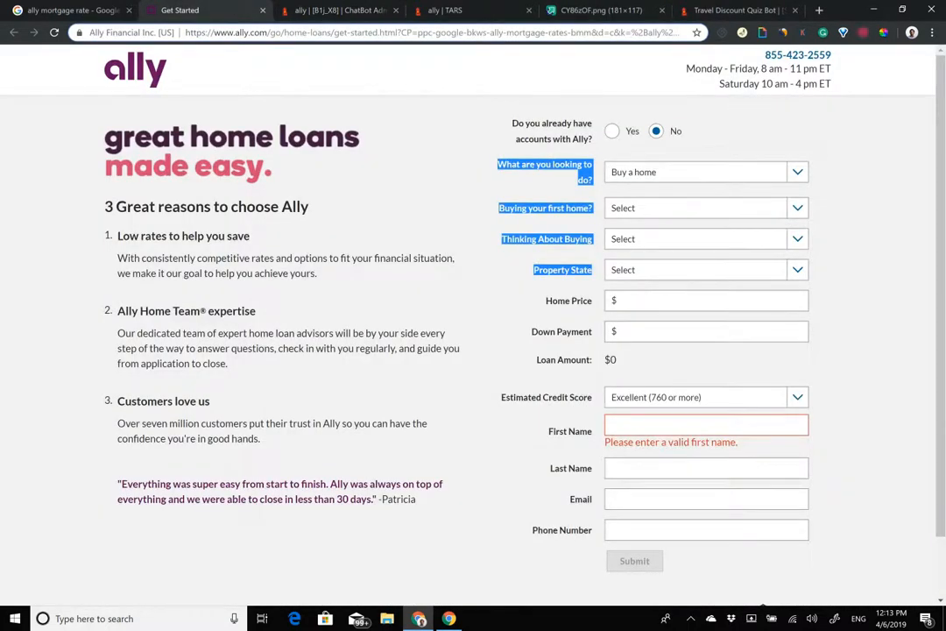
click(463, 180)
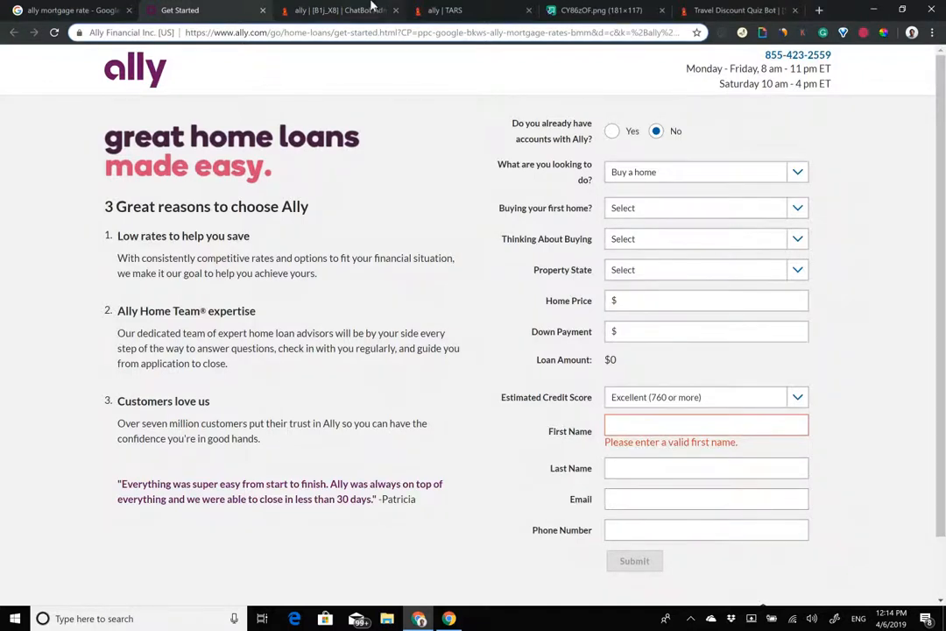
click(315, 8)
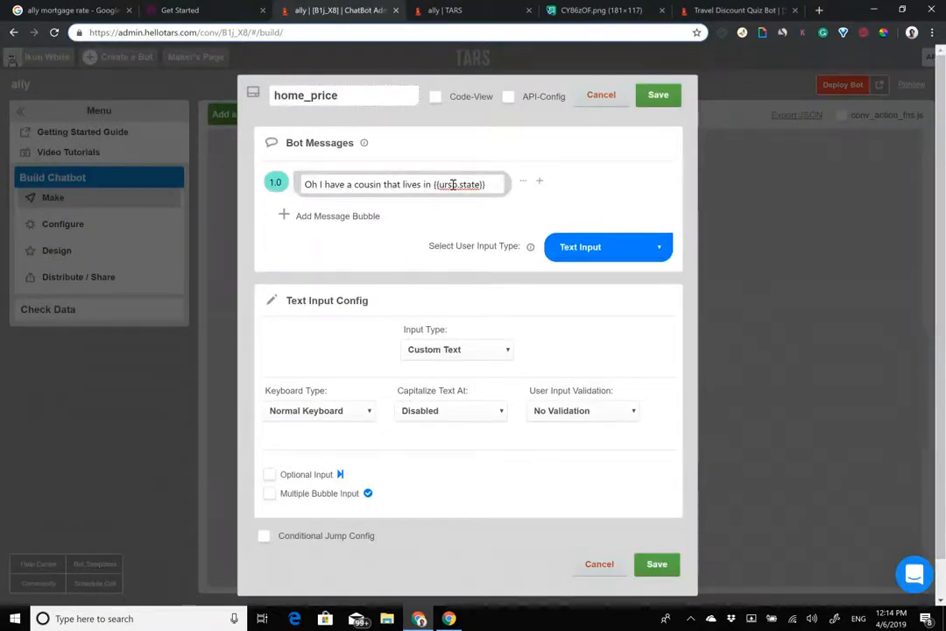
Step: Bold {{ursp.state}} and add the bubble 'How much does the home cost?'
drag(434, 186, 491, 185)
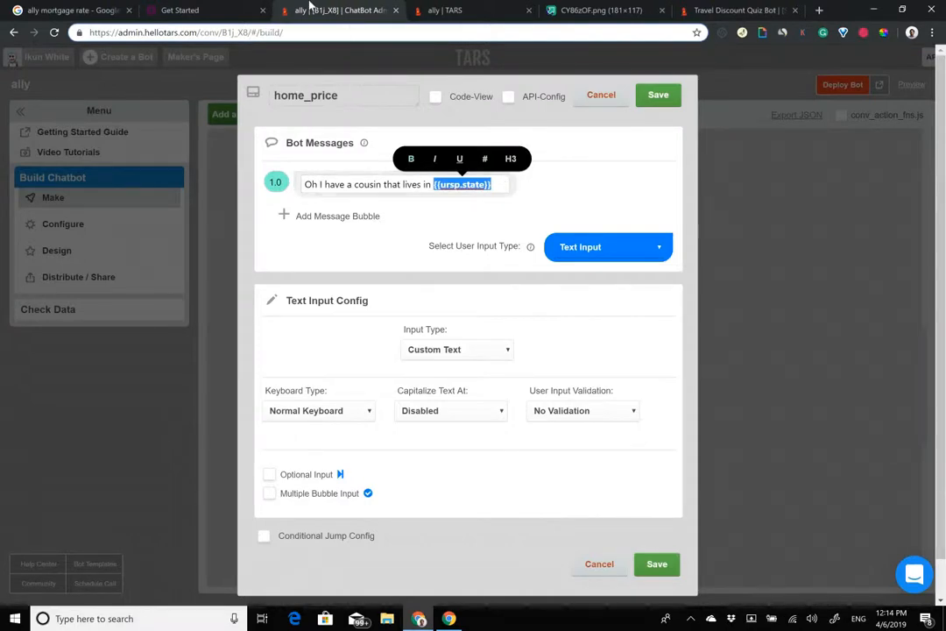
click(355, 216)
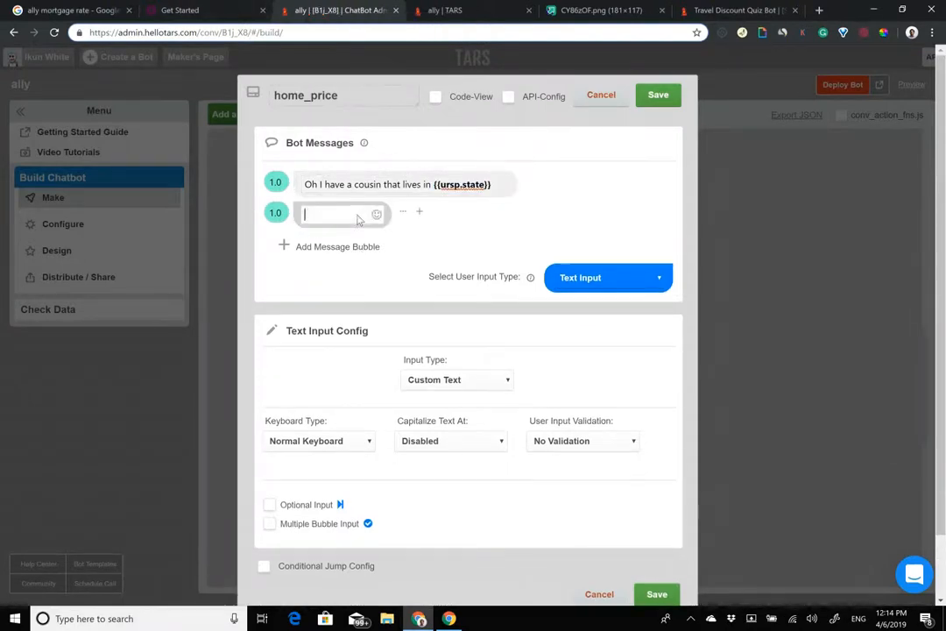
text(How much de)
text(es the home)
key(BackSpace)
key(BackSpace)
key(BackSpace)
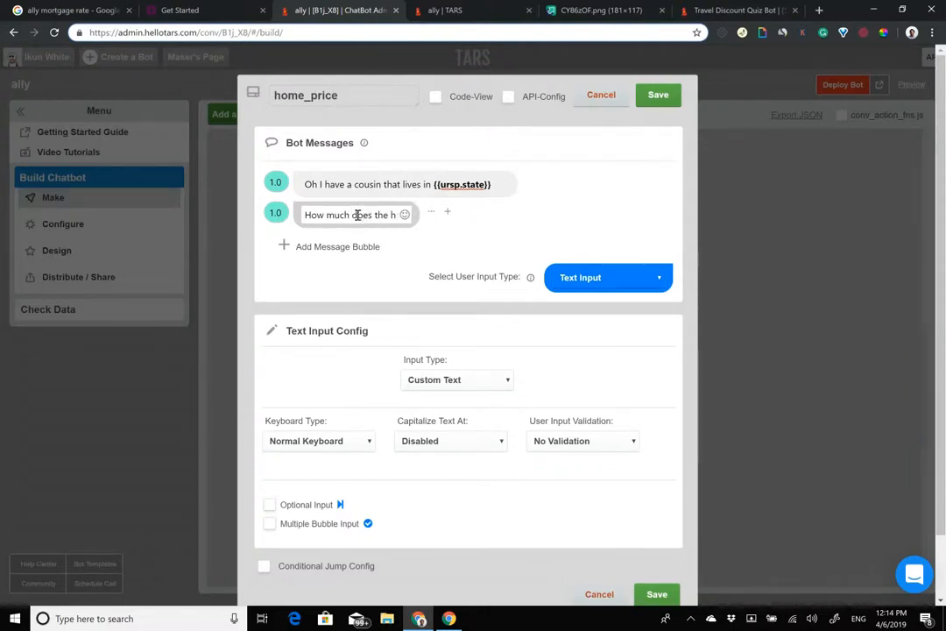
text(ouse cost?)
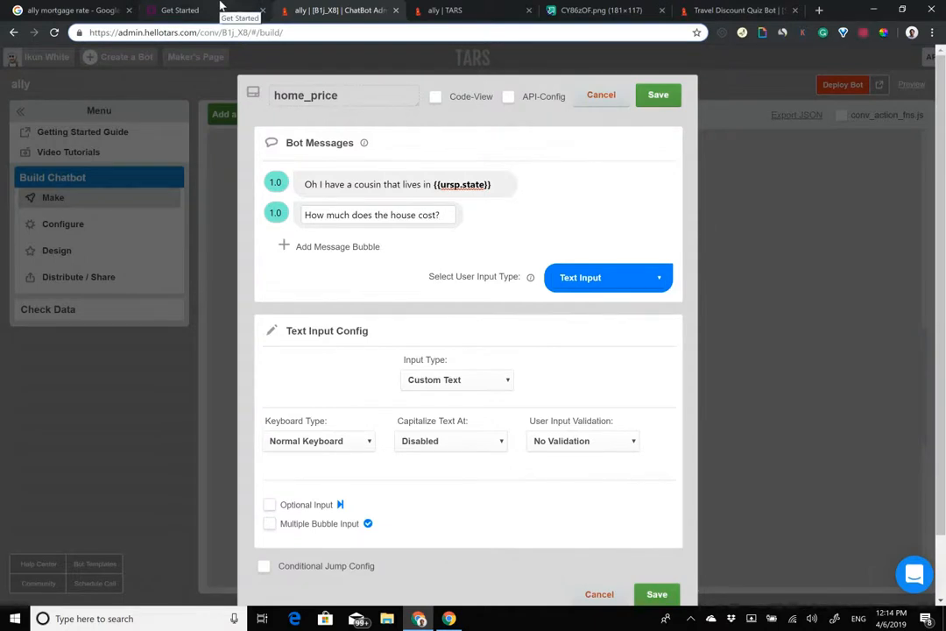
click(413, 216)
key(BackSpace)
key(BackSpace)
key(BackSpace)
text(me)
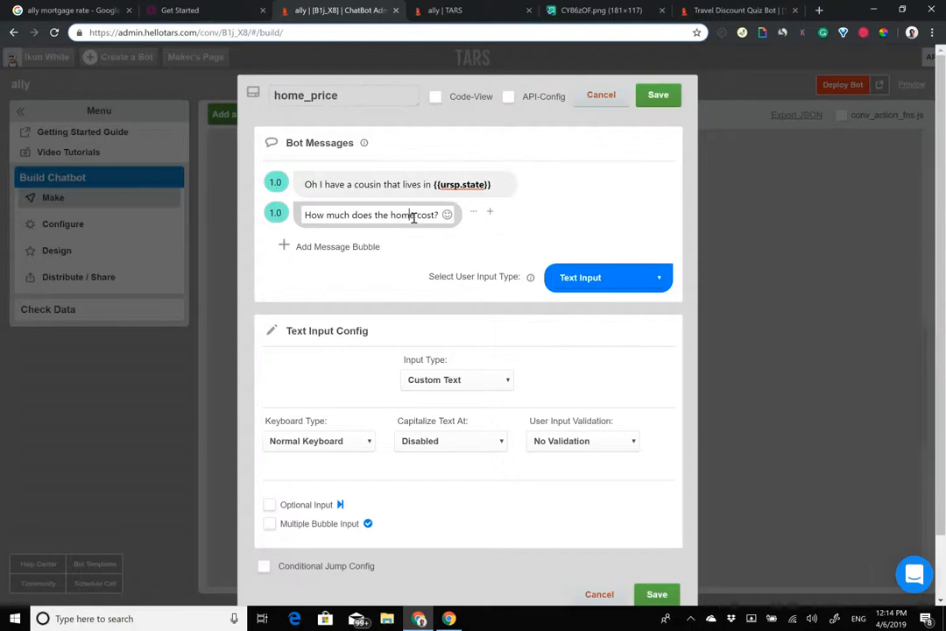
Step: Bold 'cost', set Keyboard Type to Number Keyboard, and save home_price
drag(417, 216, 435, 216)
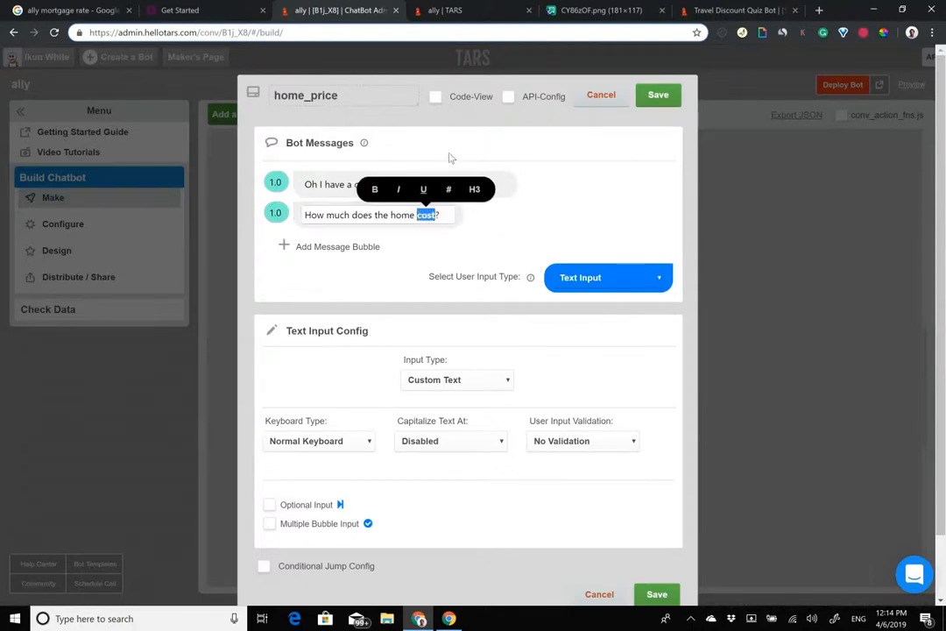
click(277, 213)
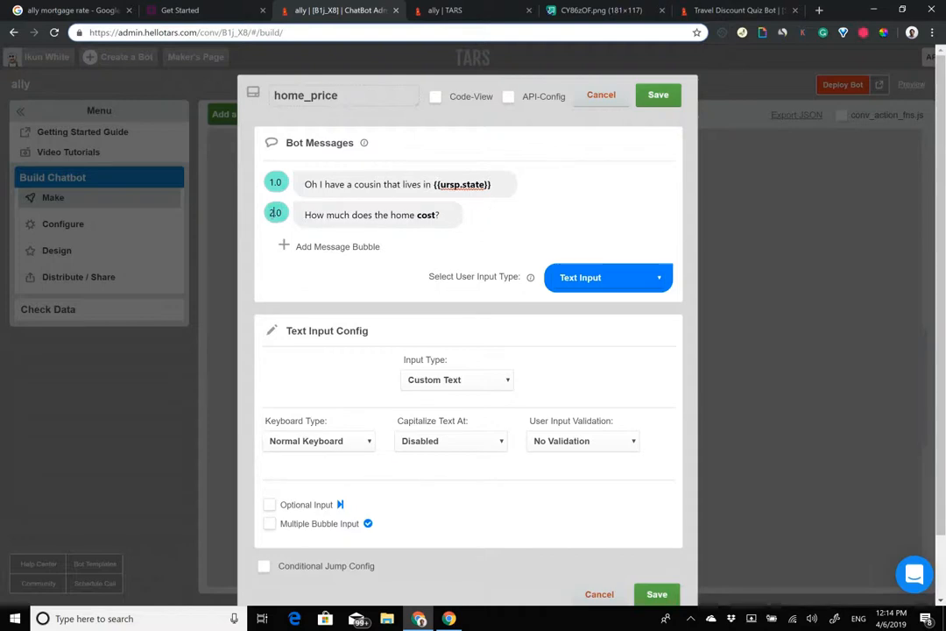
click(317, 441)
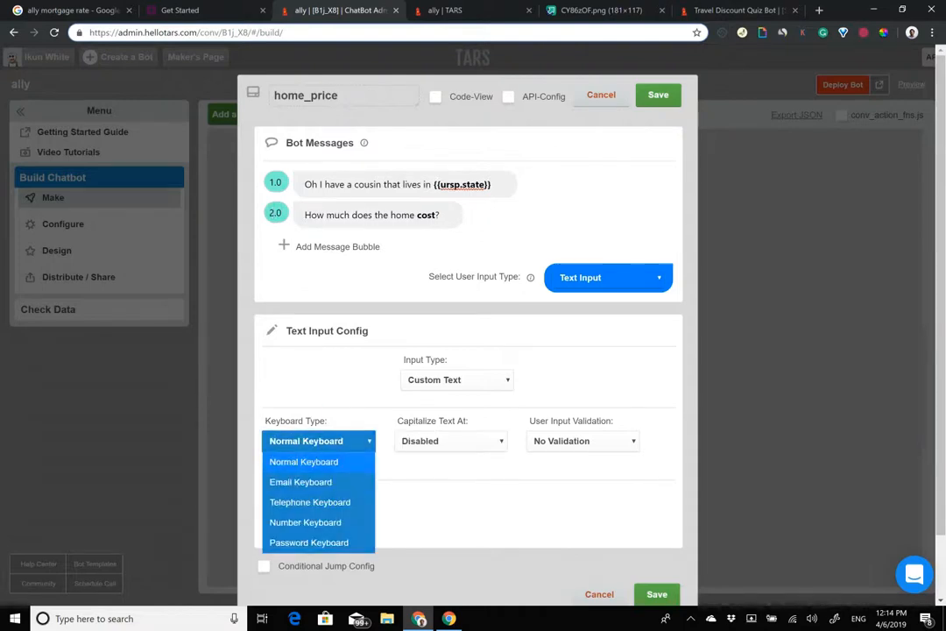
click(305, 523)
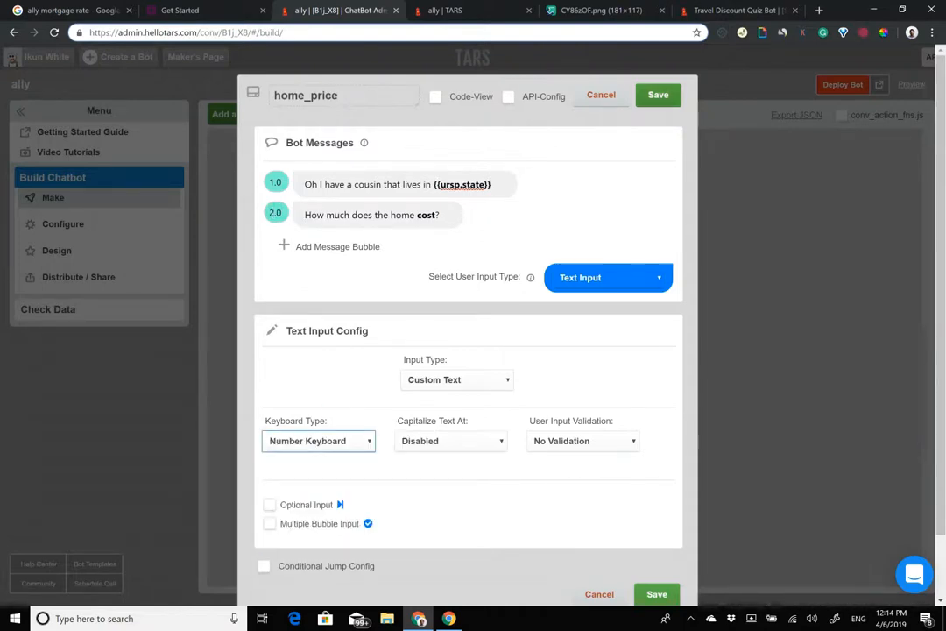
click(658, 95)
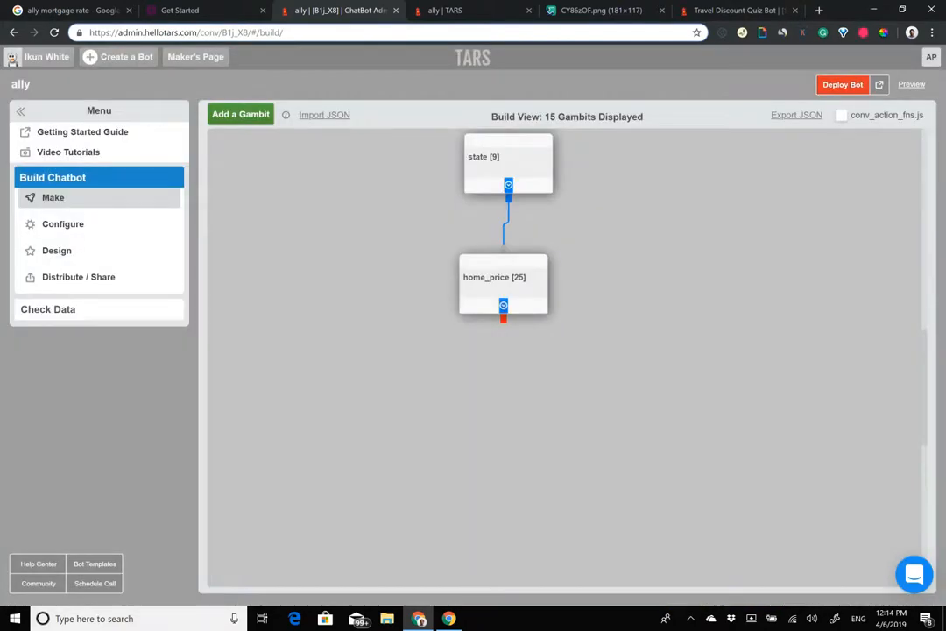
Step: Add a new gambit after home_price and rename it down_payment
scroll(565, 357, up, 3)
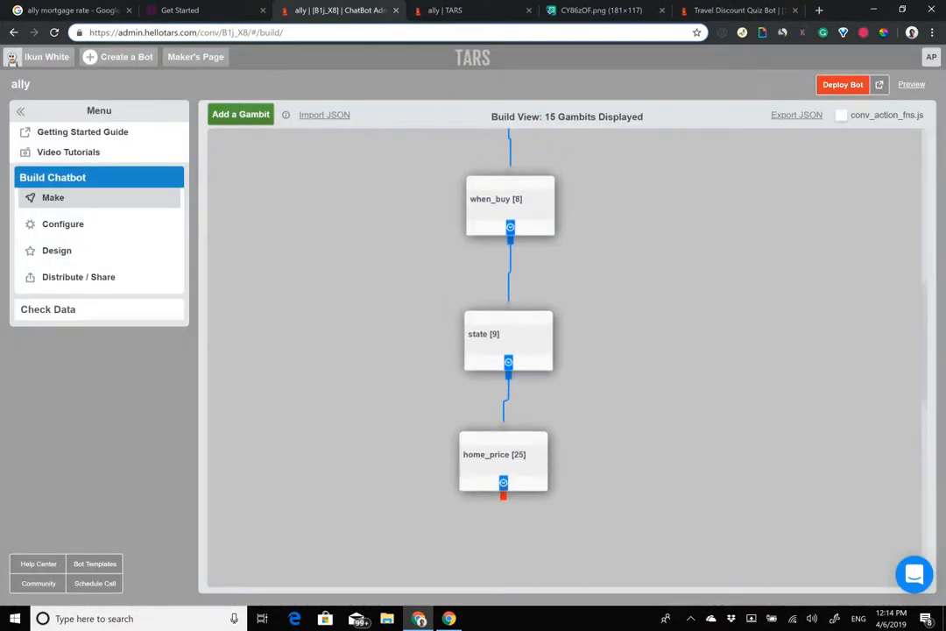
scroll(566, 357, up, 5)
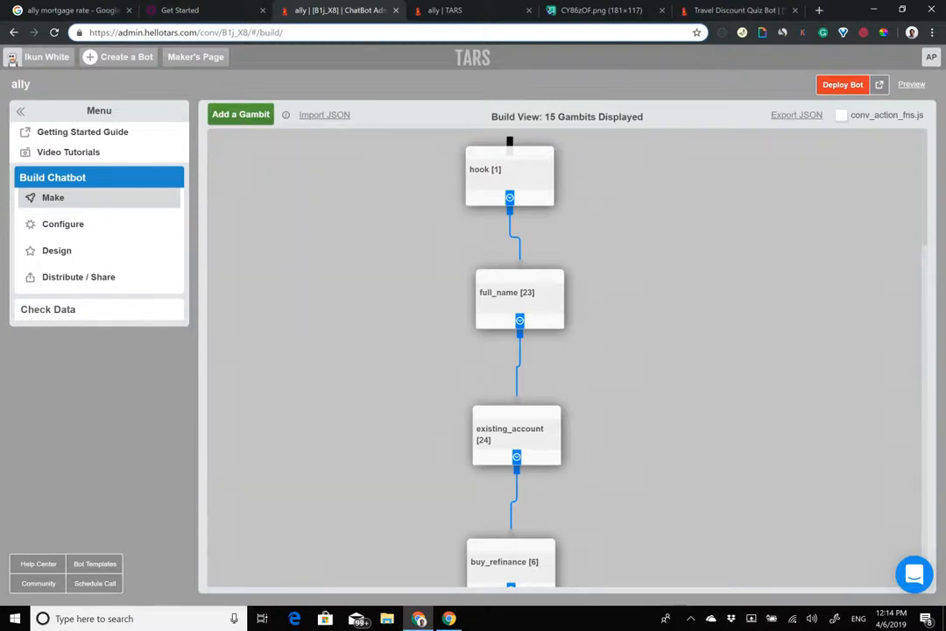
scroll(517, 358, down, 5)
scroll(508, 351, down, 4)
click(241, 115)
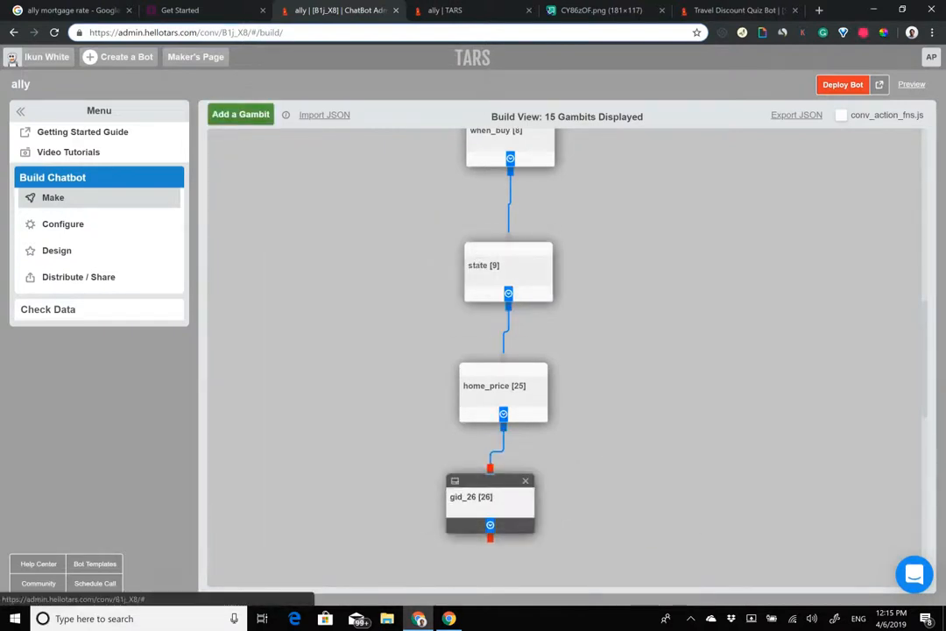
click(489, 501)
drag(317, 96, 95, 83)
text(down_payment)
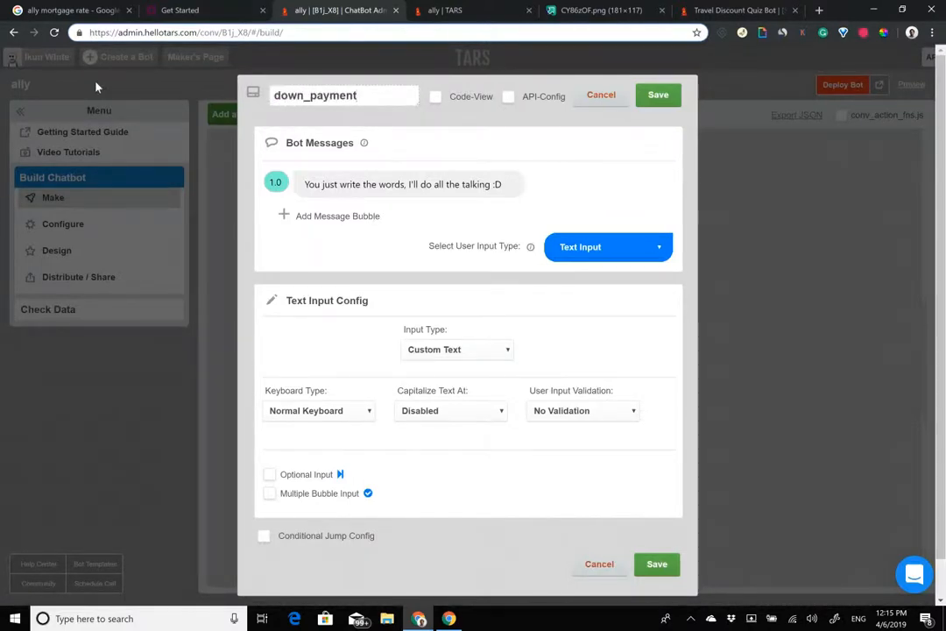
Step: Set the message to 'And what is the down payment on that?' and save
click(162, 11)
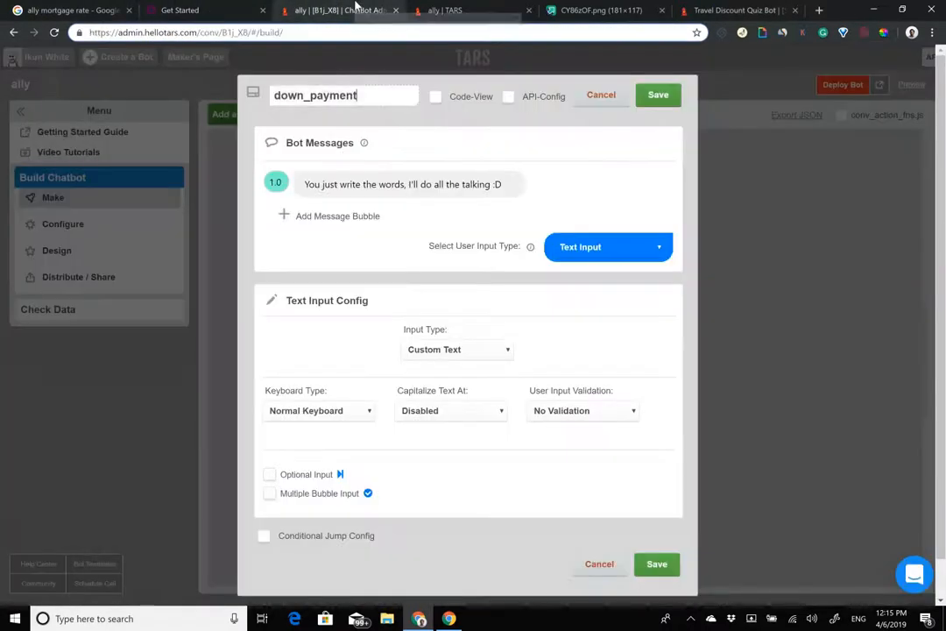
click(333, 9)
triple_click(395, 187)
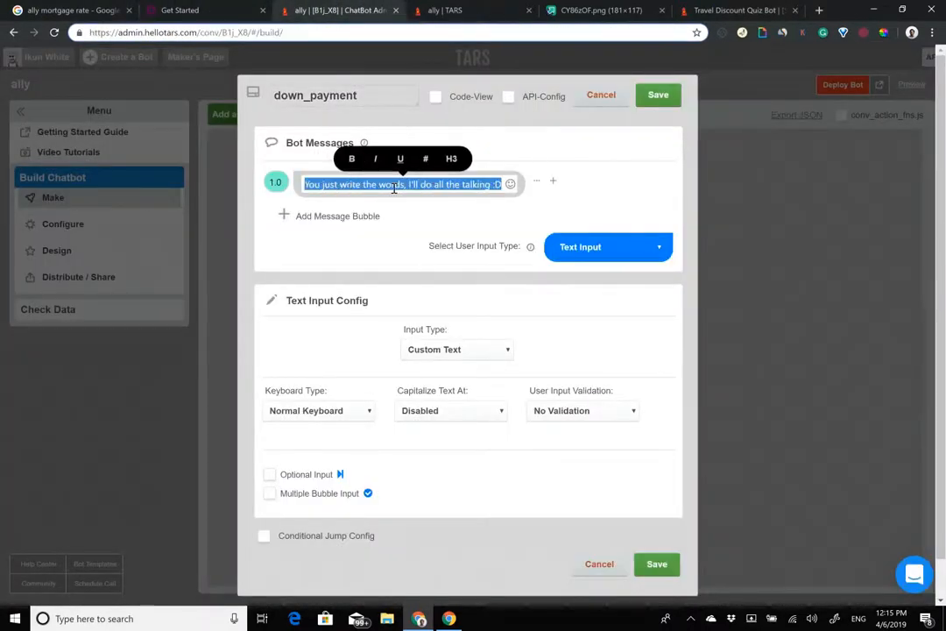
text(And what)
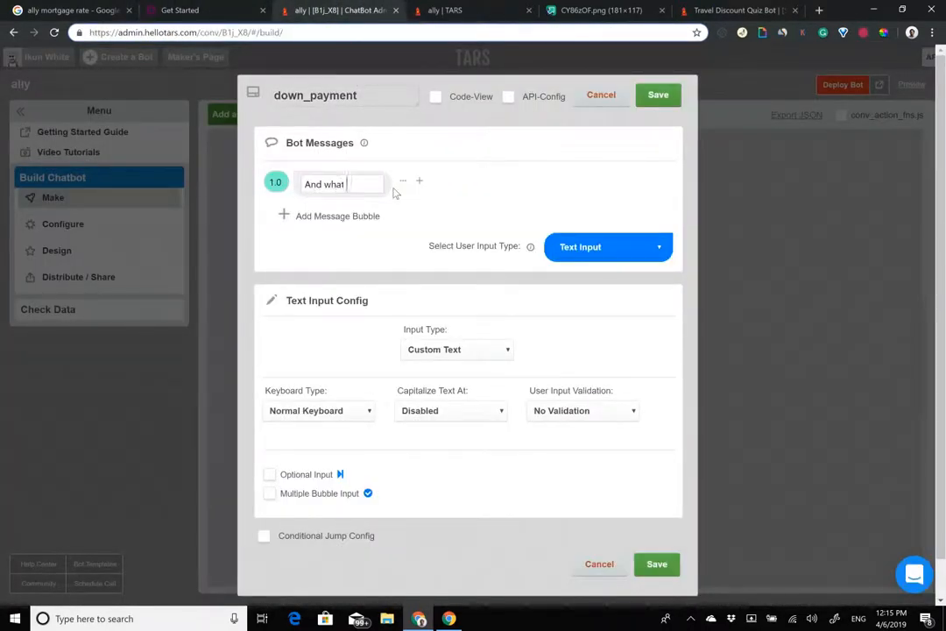
text( is the down paym)
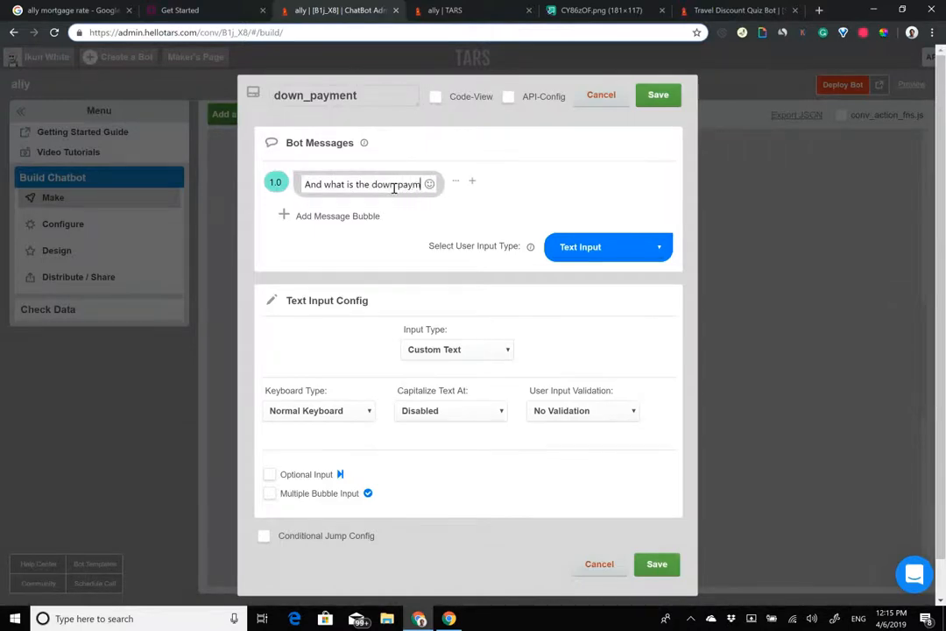
text(ent on that?)
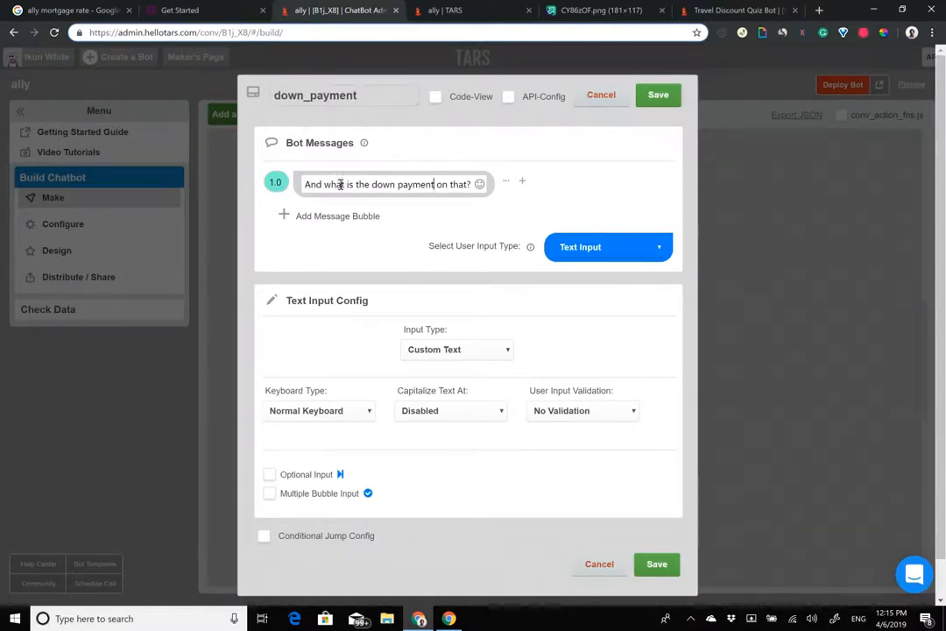
drag(310, 186, 473, 187)
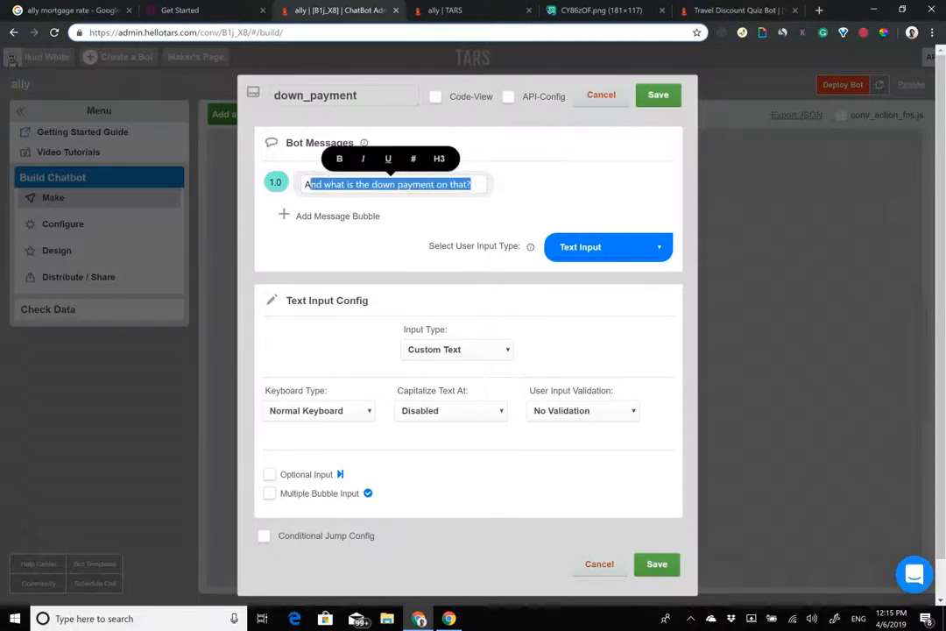
click(324, 185)
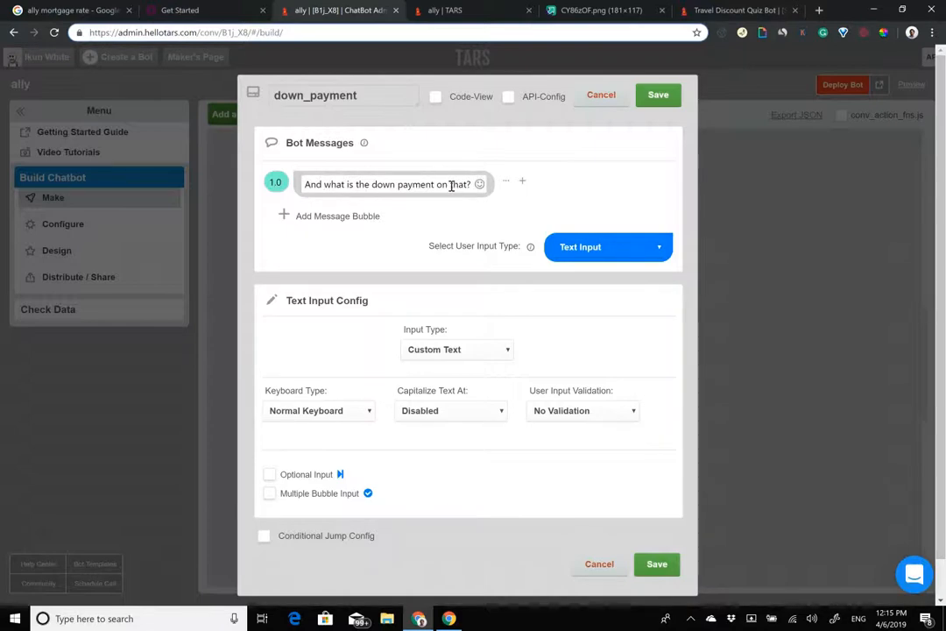
click(658, 94)
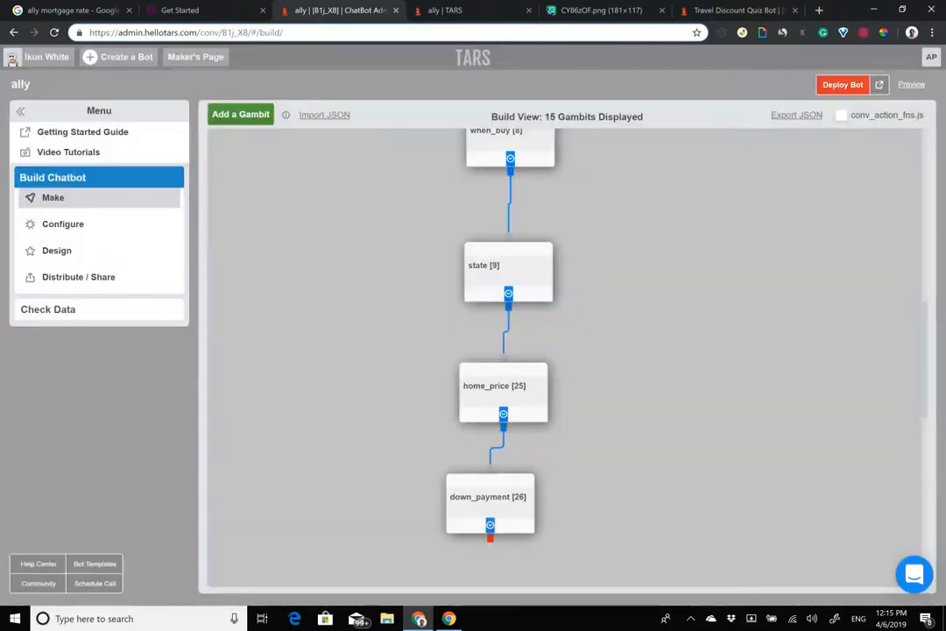
Step: Set the down_payment gambit's Keyboard Type to Number Keyboard and save it
scroll(508, 351, up, 3)
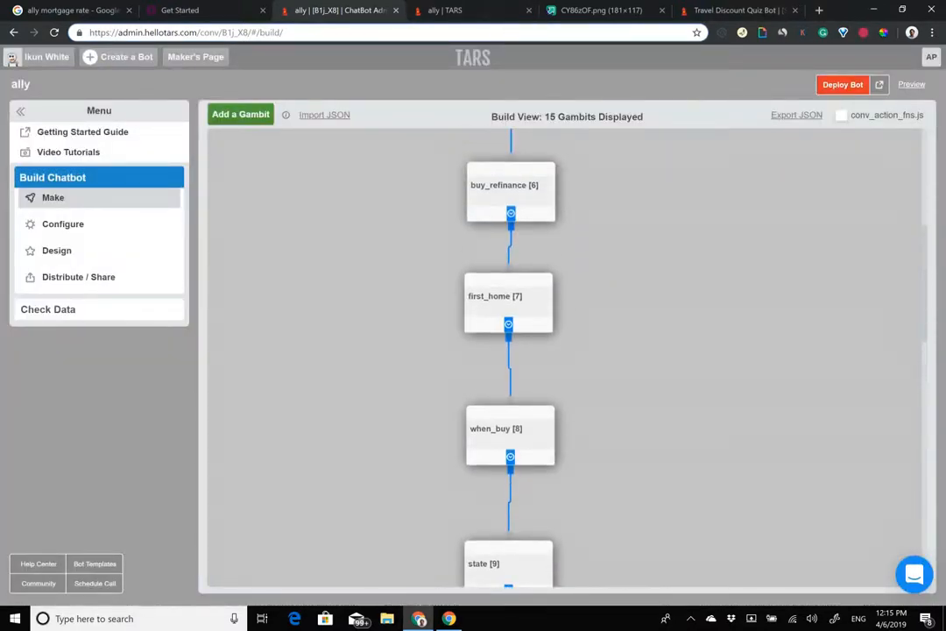
scroll(508, 351, down, 3)
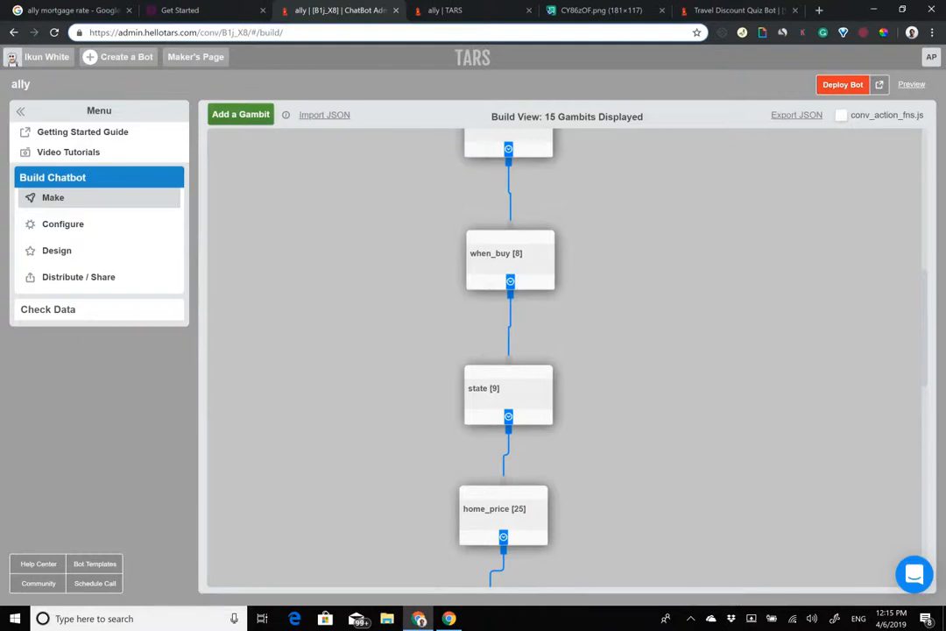
scroll(508, 351, down, 3)
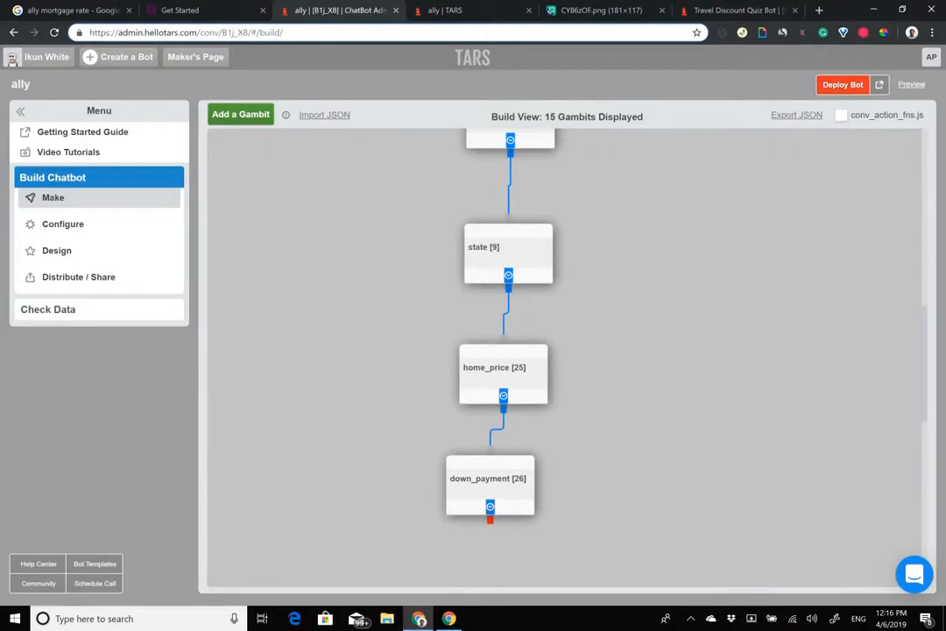
click(489, 481)
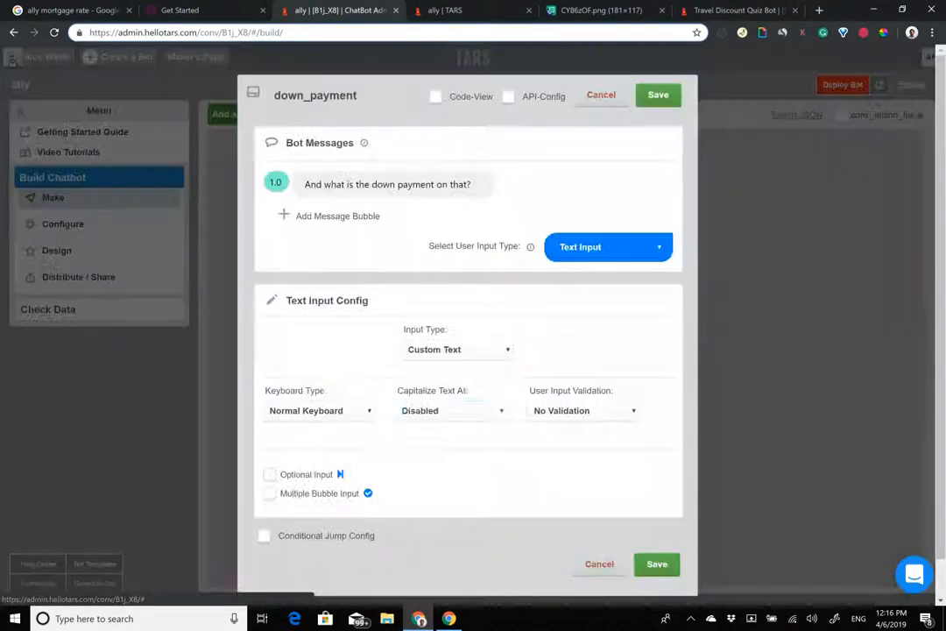
click(388, 186)
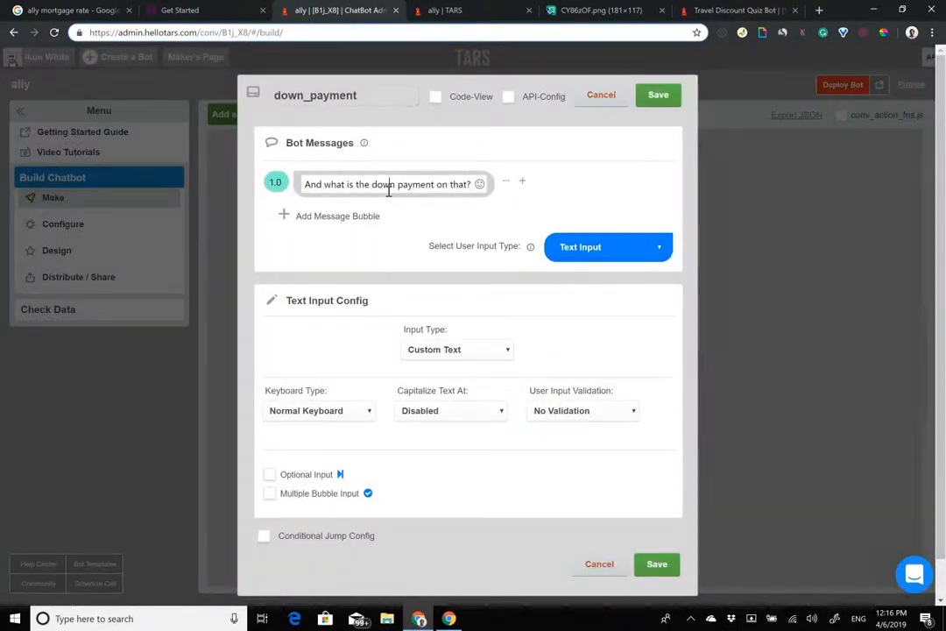
triple_click(388, 187)
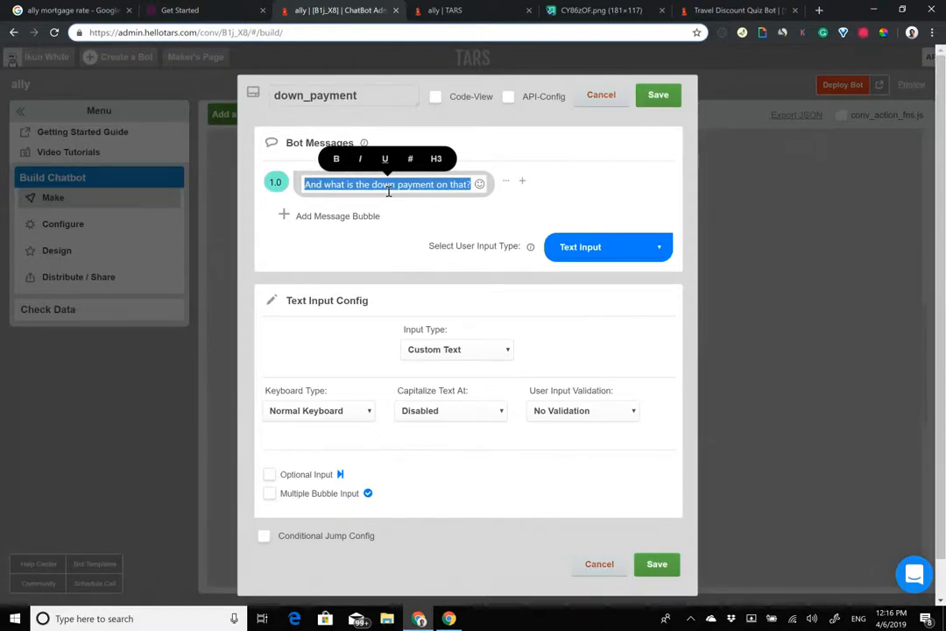
click(319, 410)
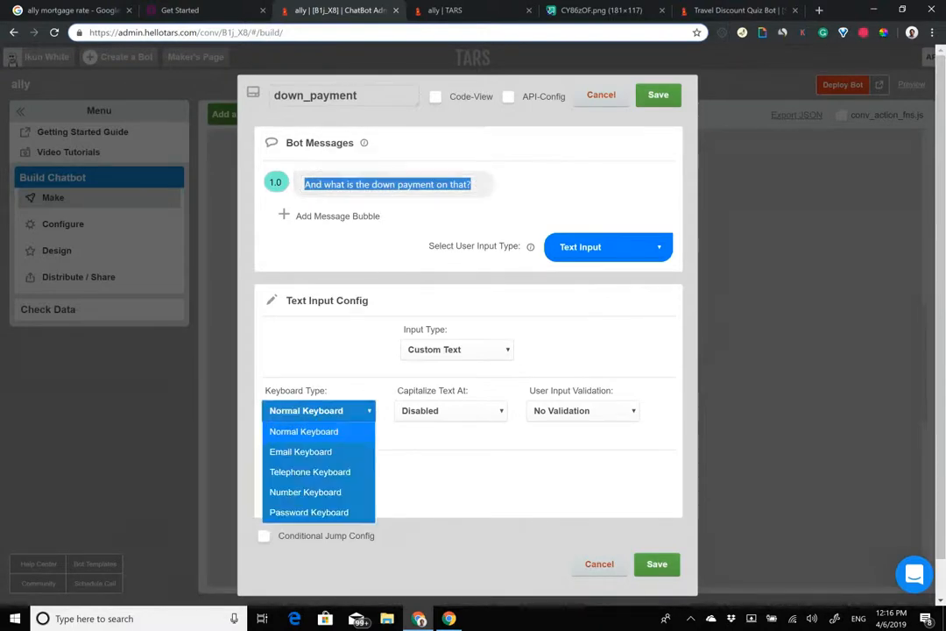
click(306, 493)
click(659, 94)
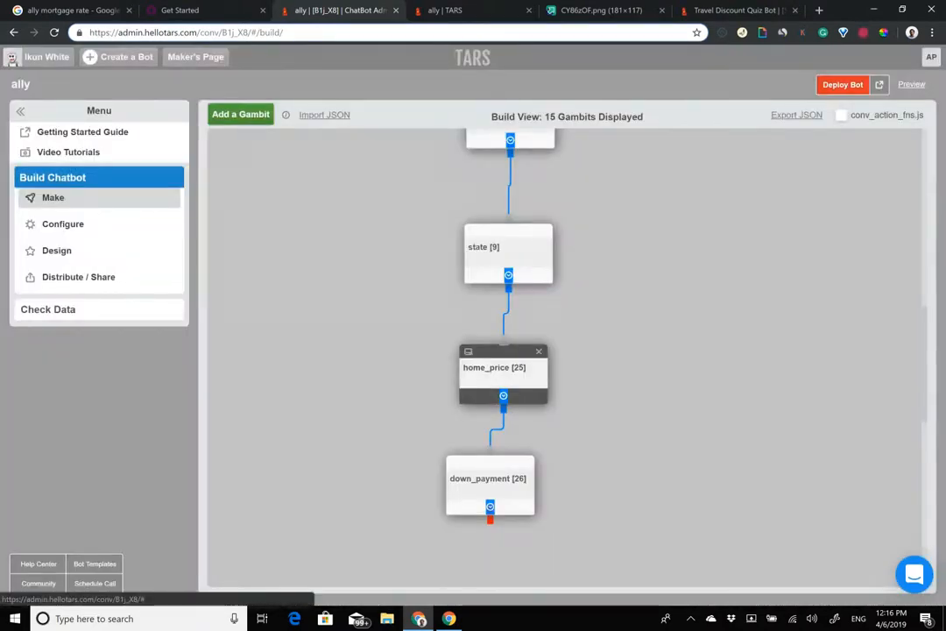
Step: Reword home_price to ask the cost 'in dollars', then add gambit gid_27 below down_payment
click(494, 368)
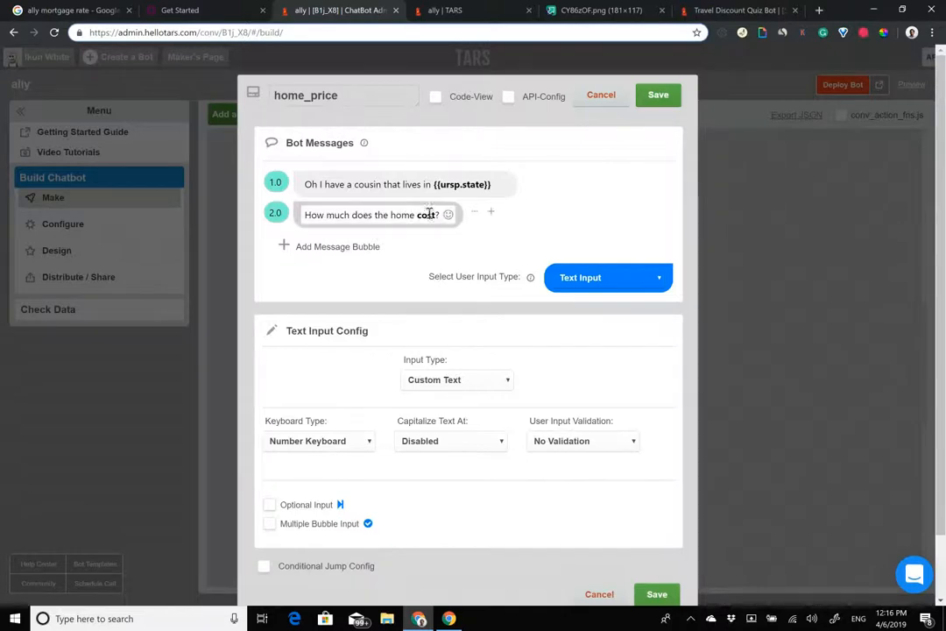
click(434, 214)
text(in dolla)
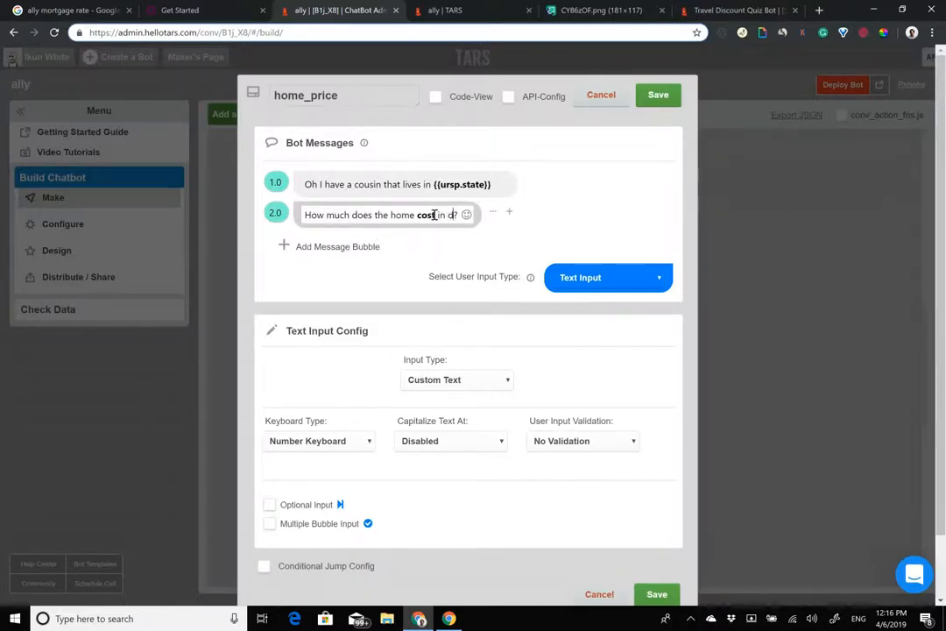
text(rs)
click(658, 95)
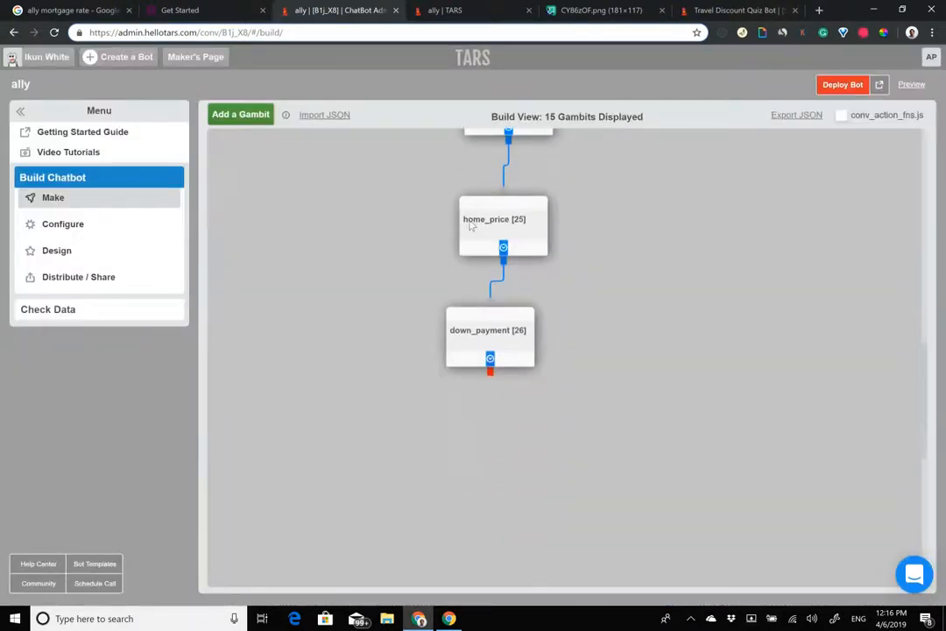
click(245, 114)
drag(289, 191, 511, 532)
Step: Enter 10000 for both Home Price and Down Payment on Ally's Get Started loan form
click(185, 9)
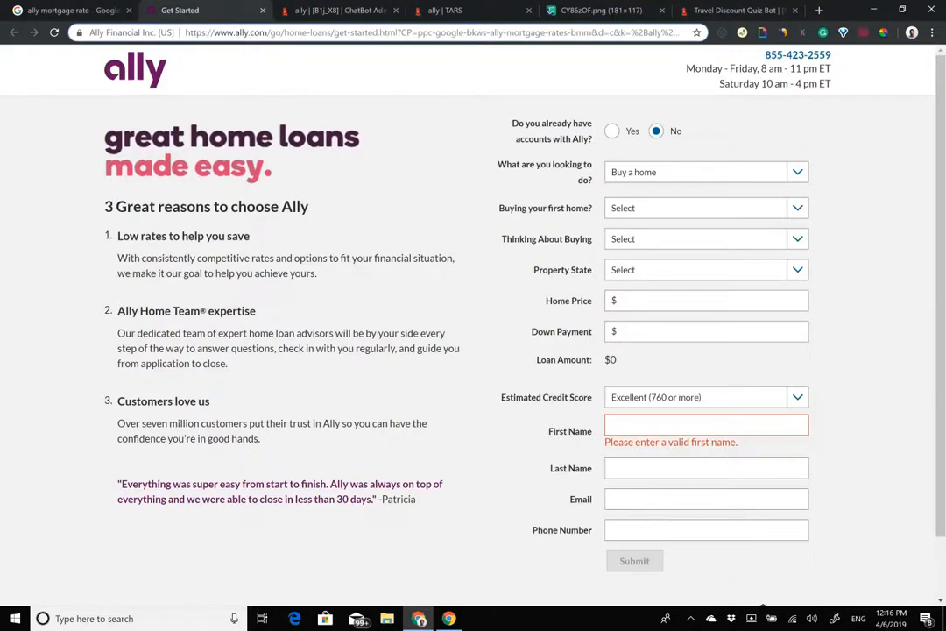
click(664, 300)
text(10000)
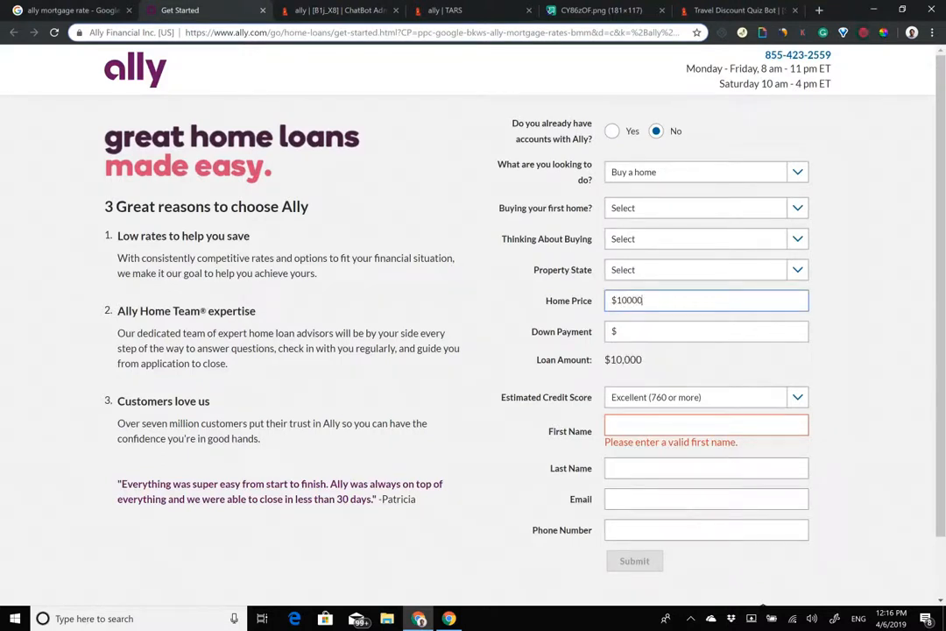
key(Tab)
text(10000)
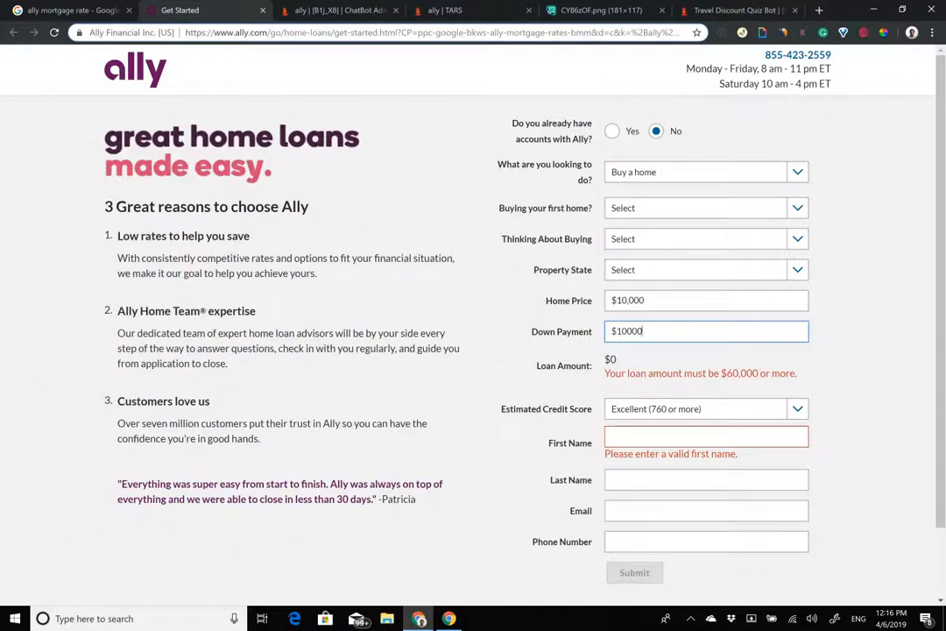
key(shift+Tab)
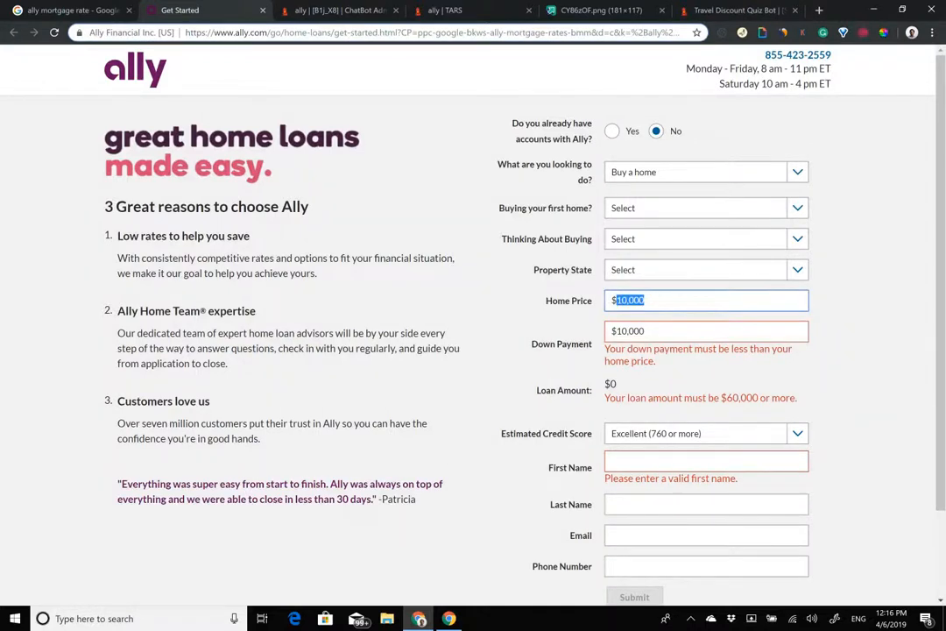
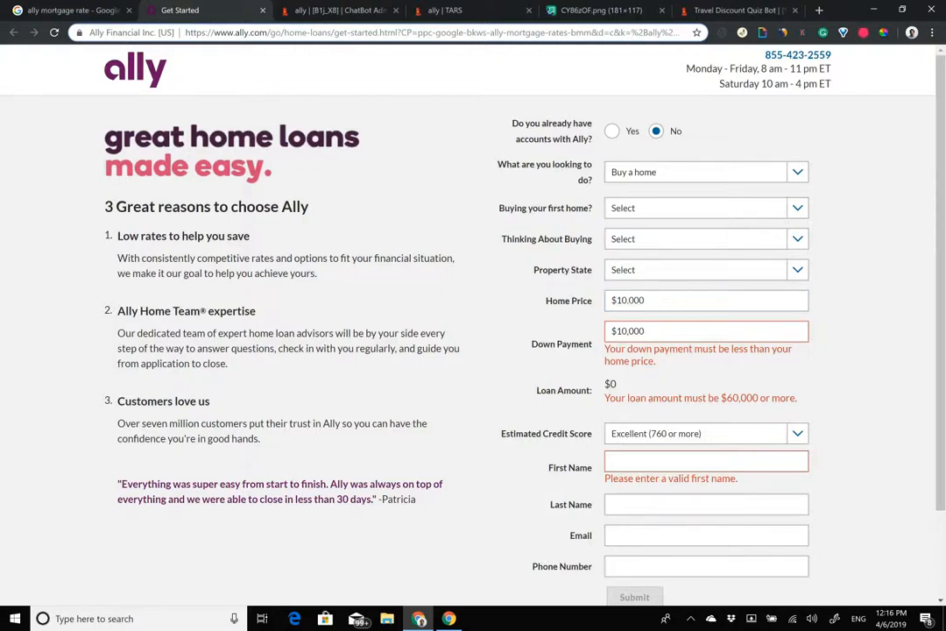
Step: Change Ally's quote form to a $100,000 home price and a $30,000 down payment
key(Tab)
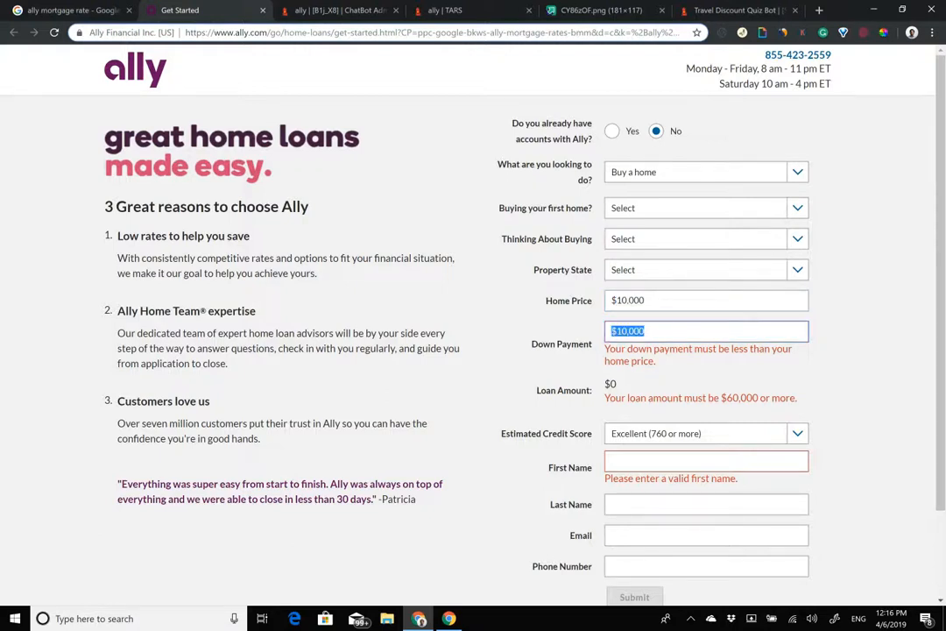
key(BackSpace)
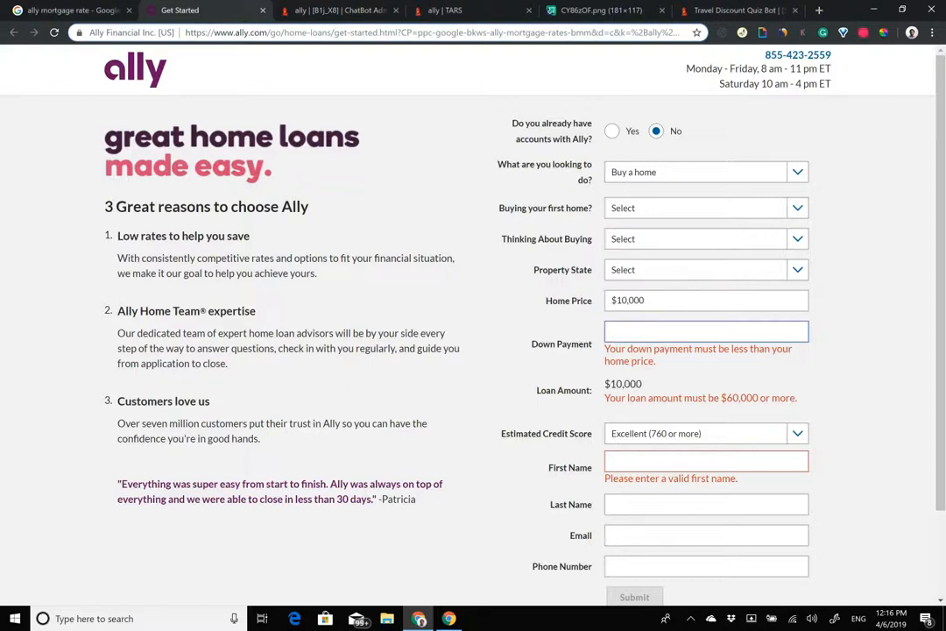
key(shift+Tab)
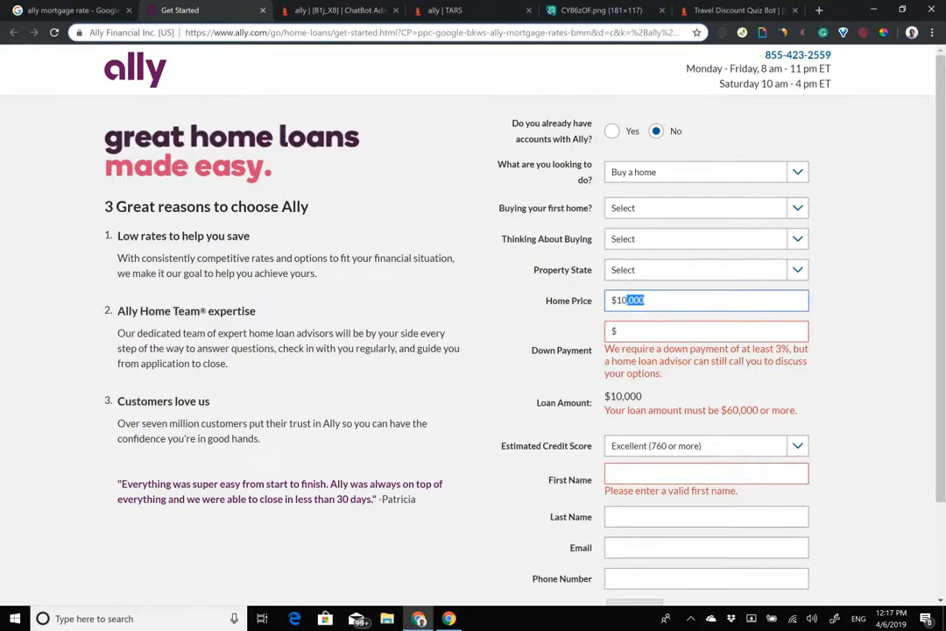
text(00)
key(Tab)
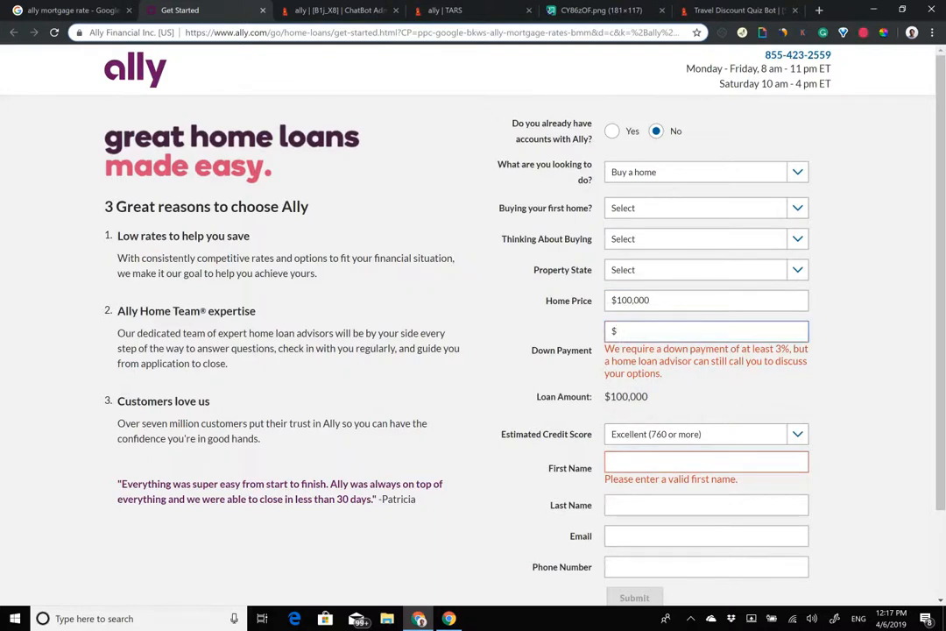
text(30000)
key(Tab)
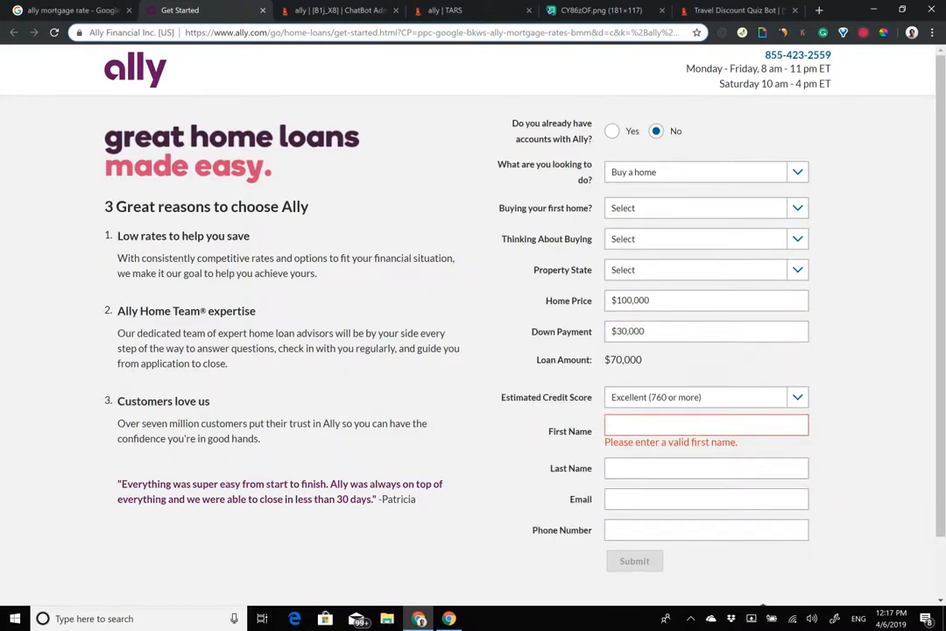
Step: Highlight the resulting $70,000 Loan Amount on the form
drag(637, 360, 599, 398)
click(659, 370)
drag(543, 360, 643, 360)
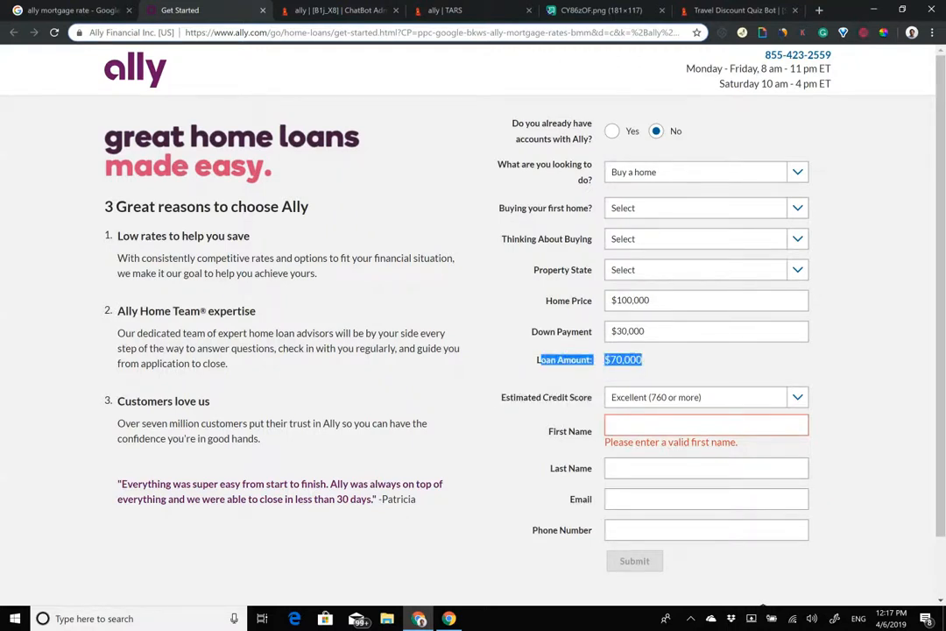
click(646, 363)
drag(644, 360, 603, 369)
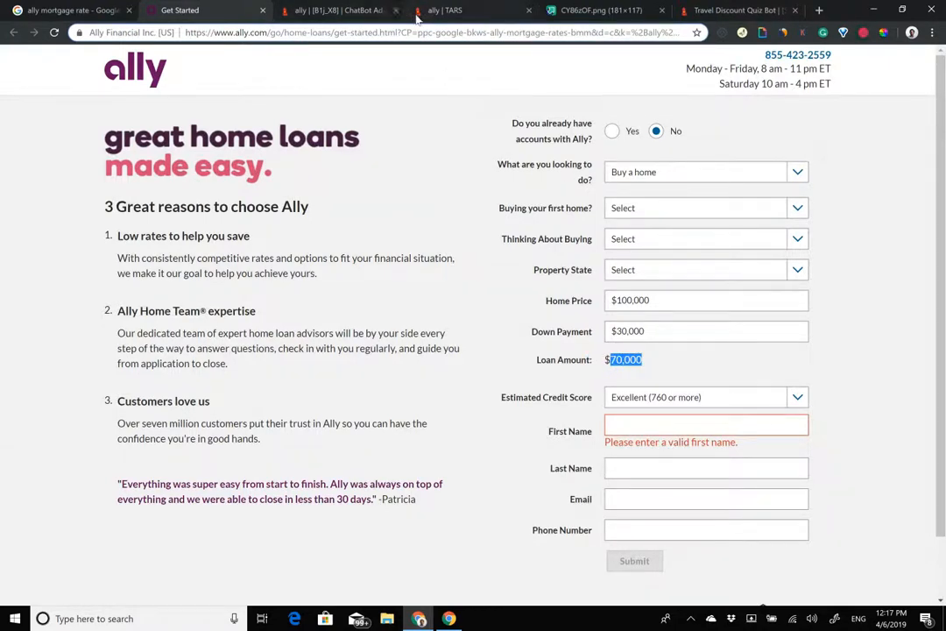
Step: Link the ally bot's down_payment gambit to gid_27, then bring up the Travel Discount Quiz Bot
click(383, 9)
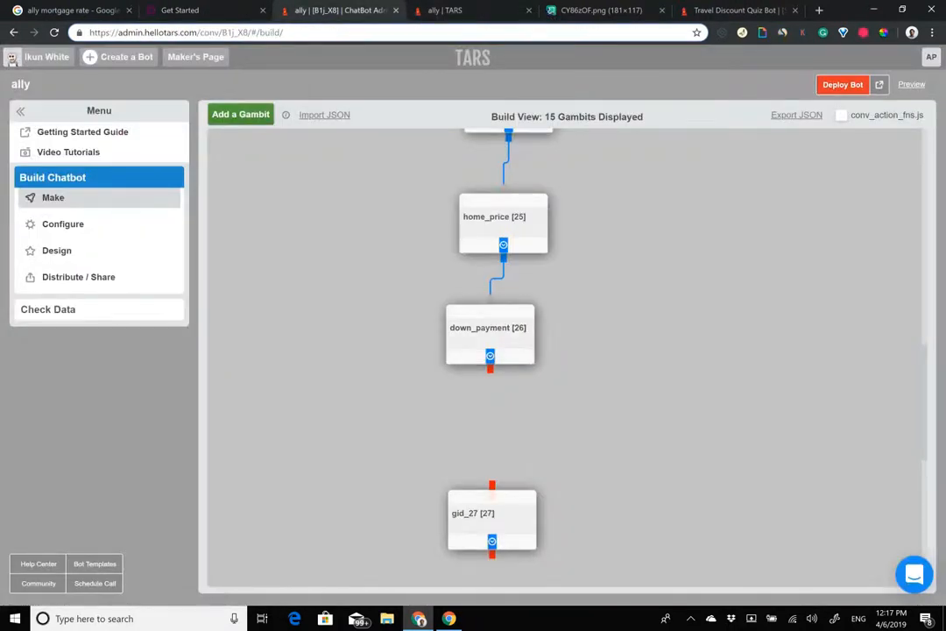
mouse_move(491, 369)
mouse_down()
mouse_move(492, 488)
mouse_move(498, 462)
mouse_move(488, 443)
mouse_up()
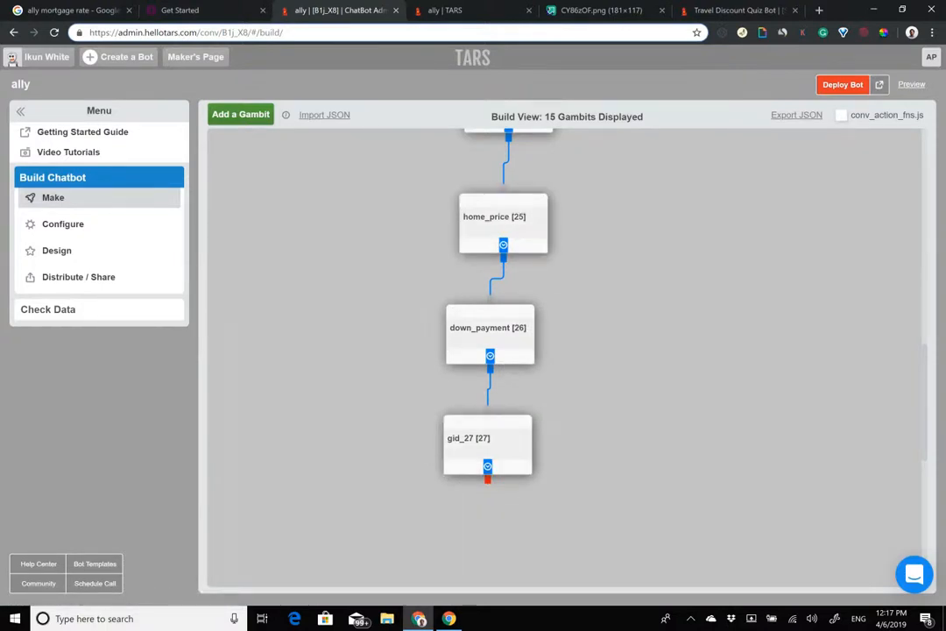
drag(734, 10, 468, 11)
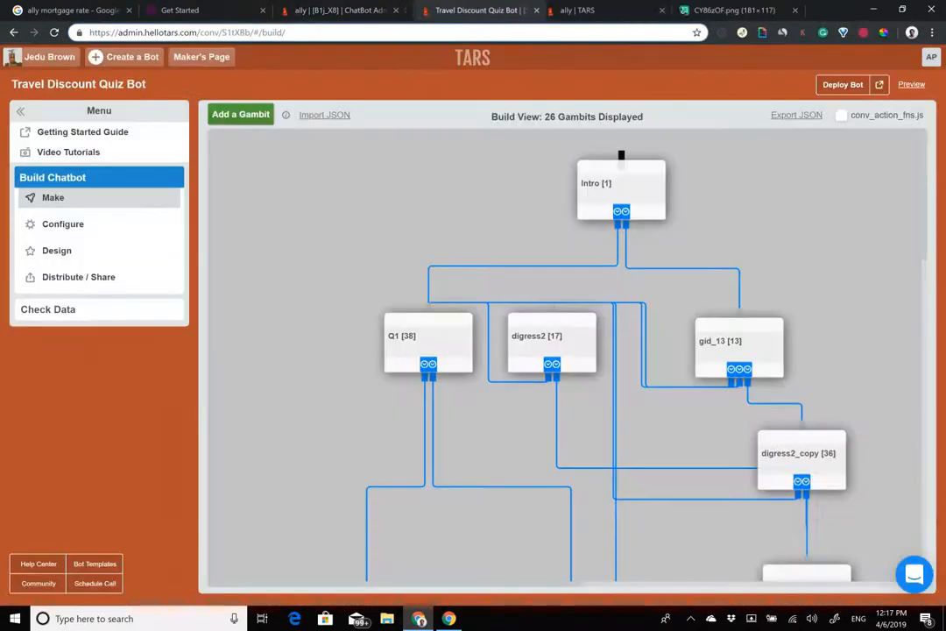
Step: Copy the API endpoint URL from the quiz bot's score_calculation_copy gambit
scroll(565, 354, down, 5)
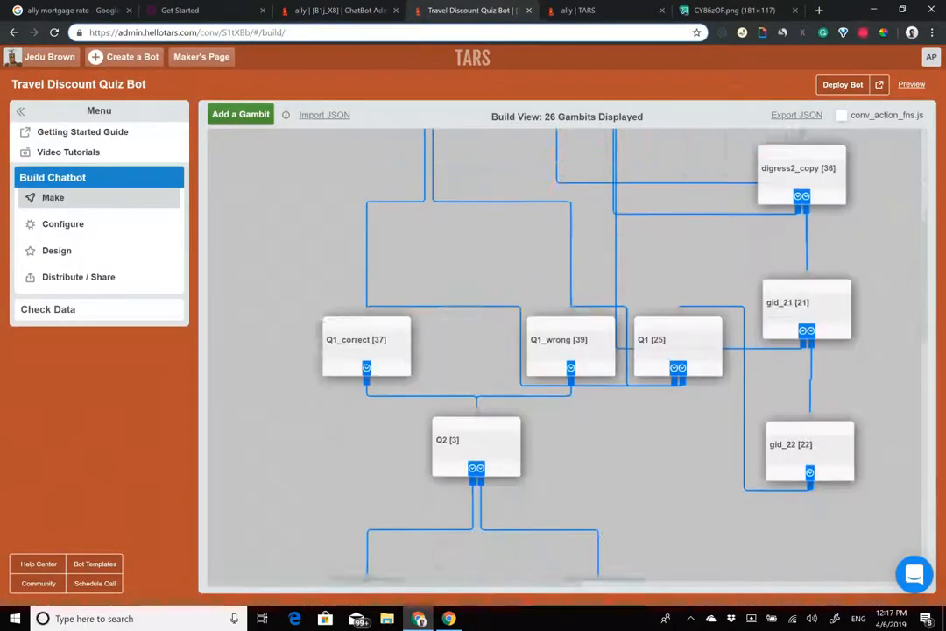
scroll(517, 219, down, 6)
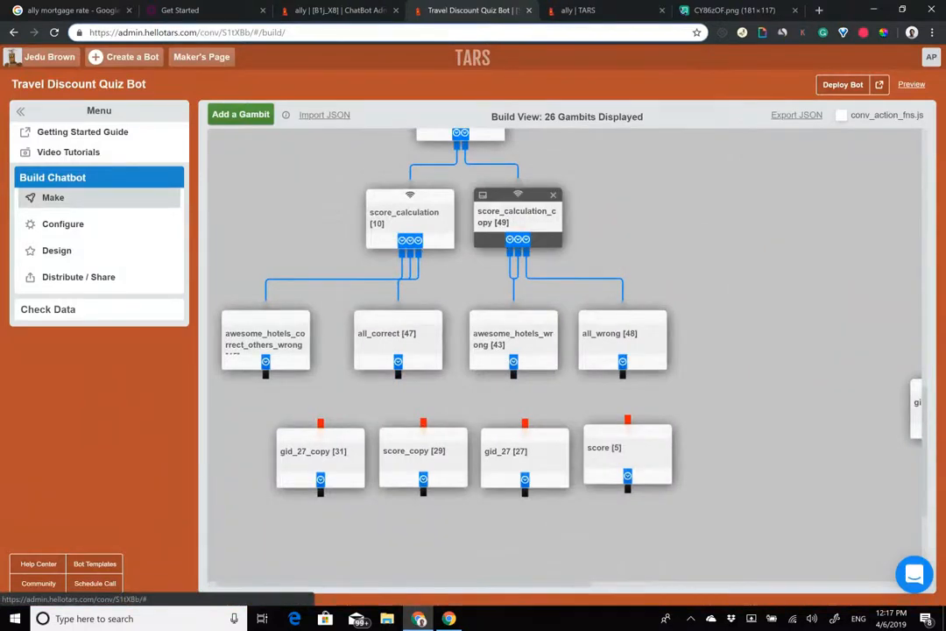
click(517, 216)
drag(431, 181, 311, 182)
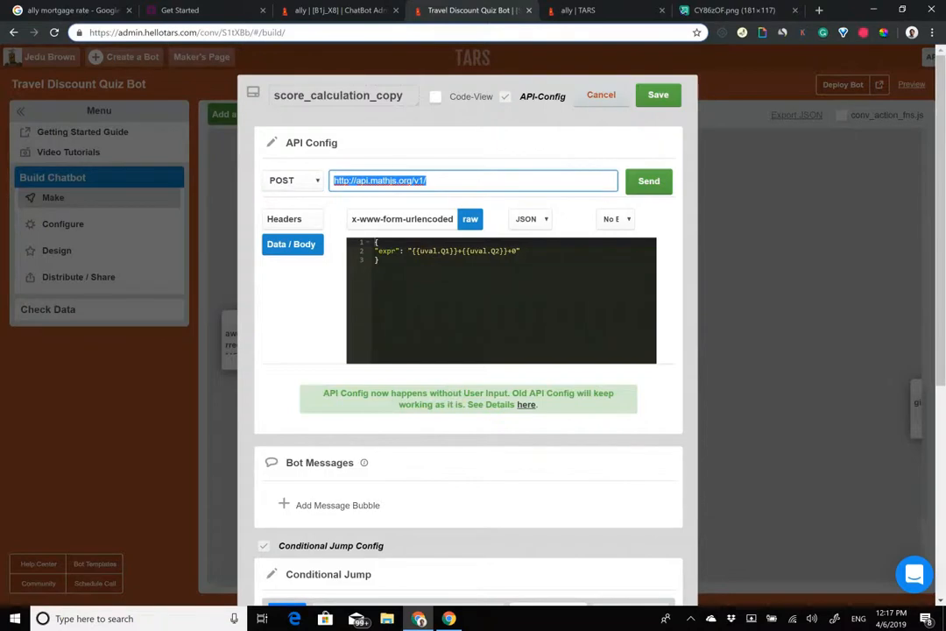
Step: Rename the ally bot's gid_27 gambit to 'calculation'
click(340, 9)
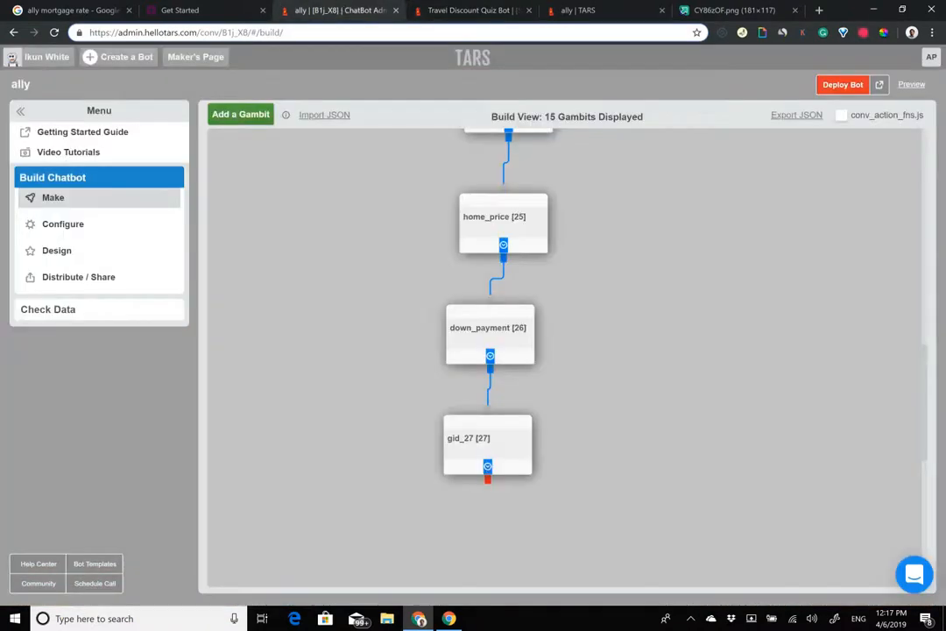
click(487, 442)
text(calculation)
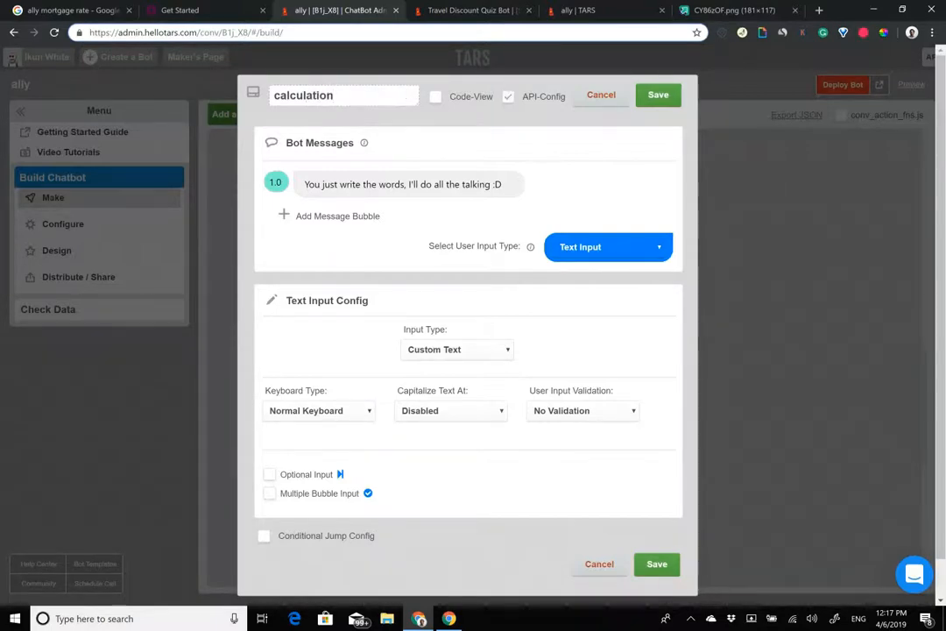
click(509, 96)
mouse_move(558, 415)
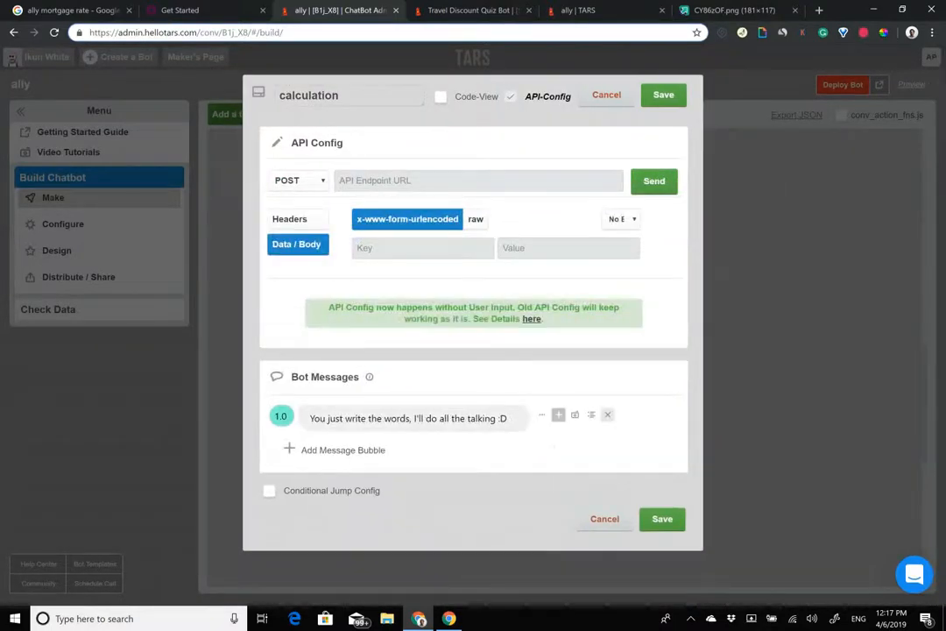
click(607, 415)
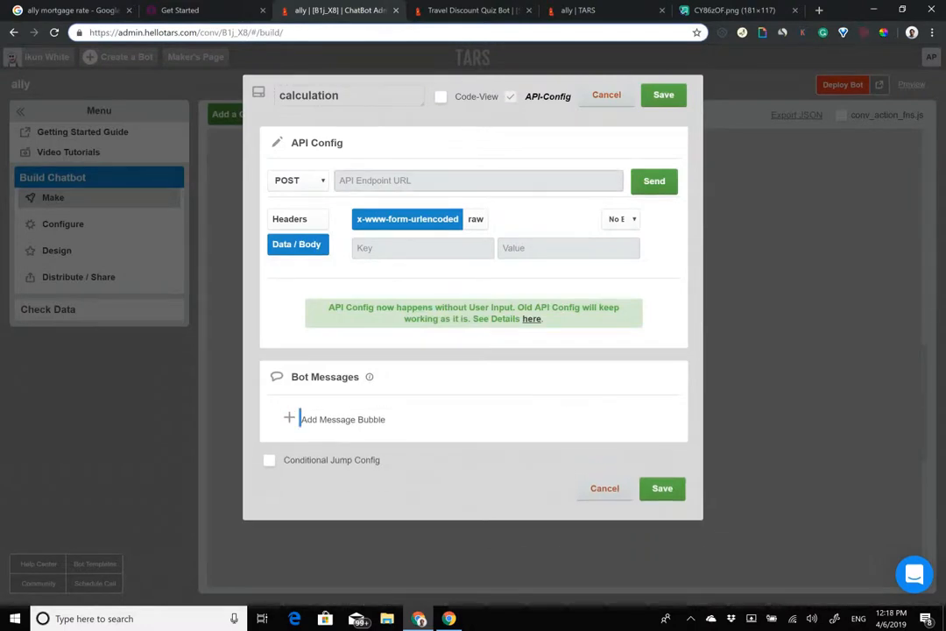
click(478, 181)
text(http://api.mathjs.org/v4/)
Step: Paste the quiz bot's expr JSON, summing {{uval.Q1}} and {{uval.Q2}}, as the raw request body
click(477, 11)
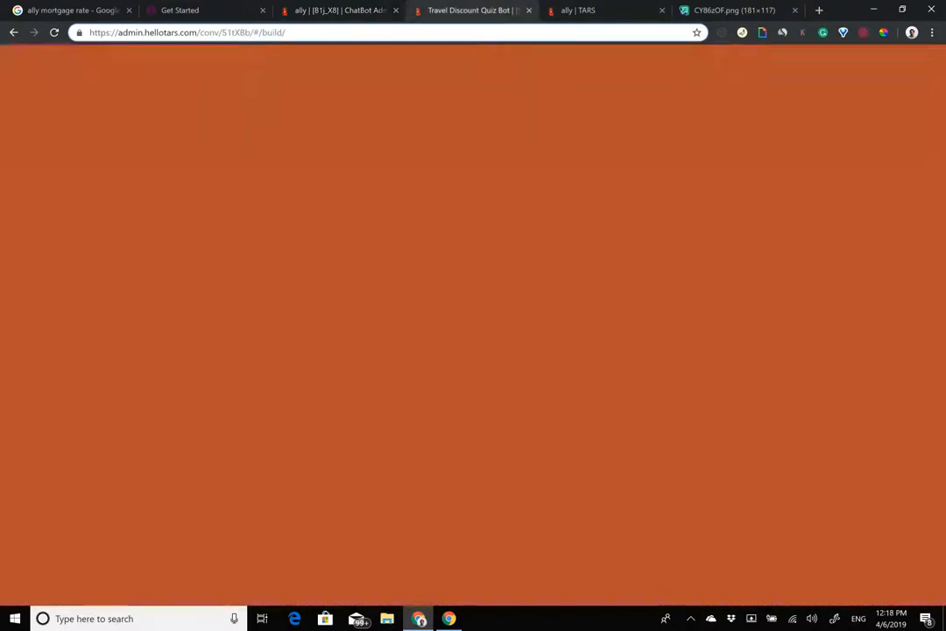
click(415, 263)
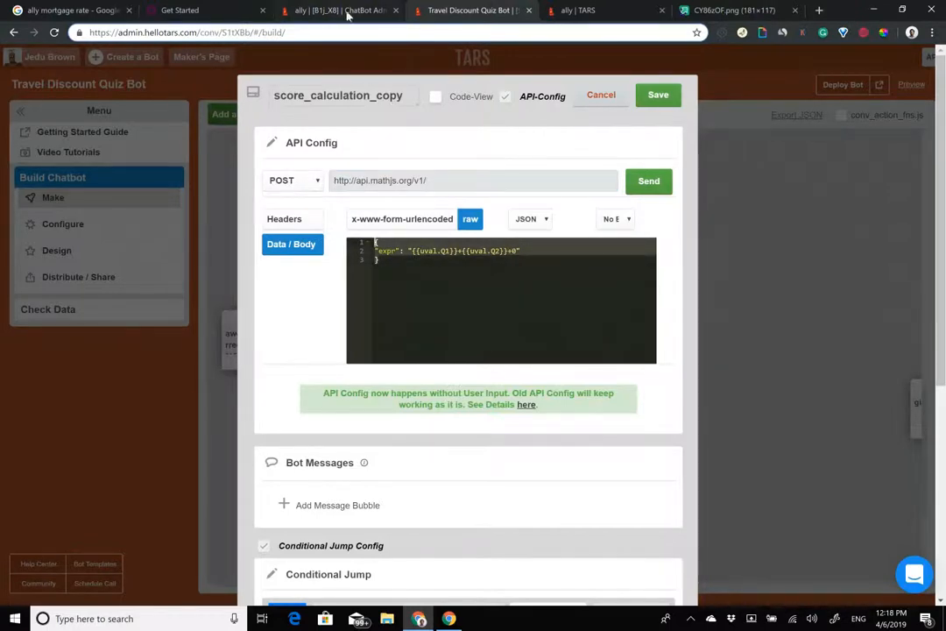
click(294, 13)
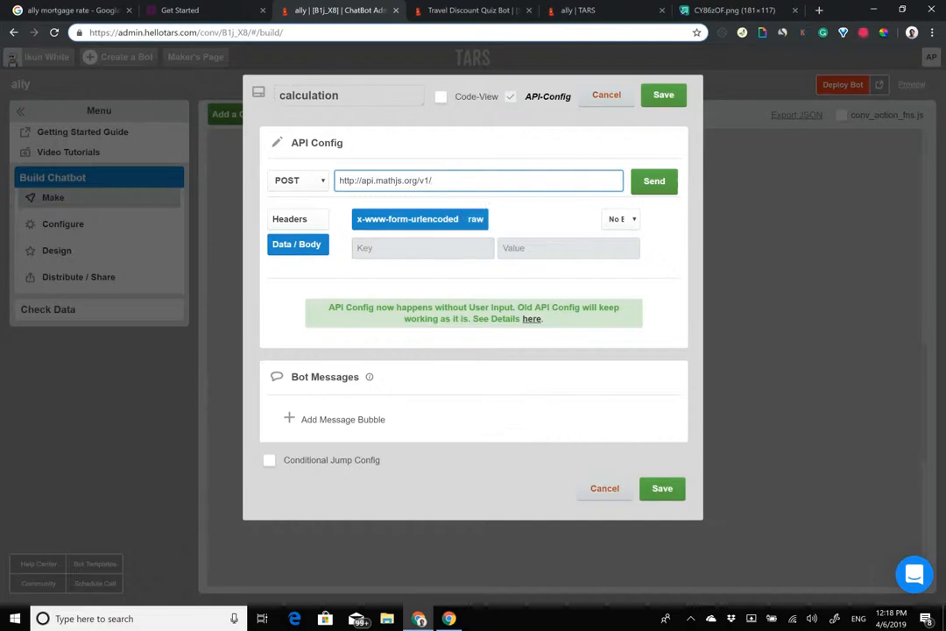
click(476, 219)
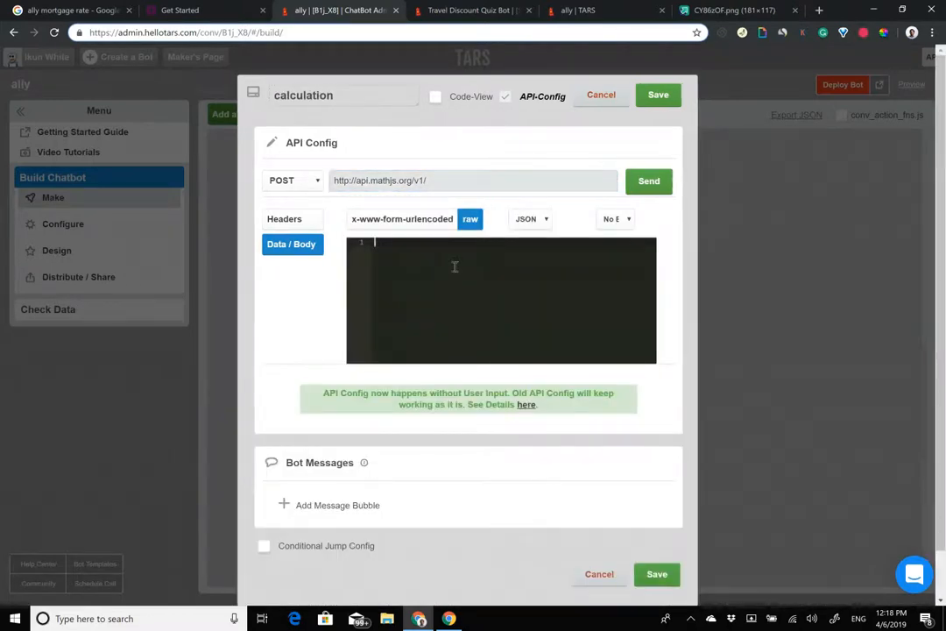
text("expr": "{{uval.Q1}}+{{uval.Q2}}+0")
click(451, 10)
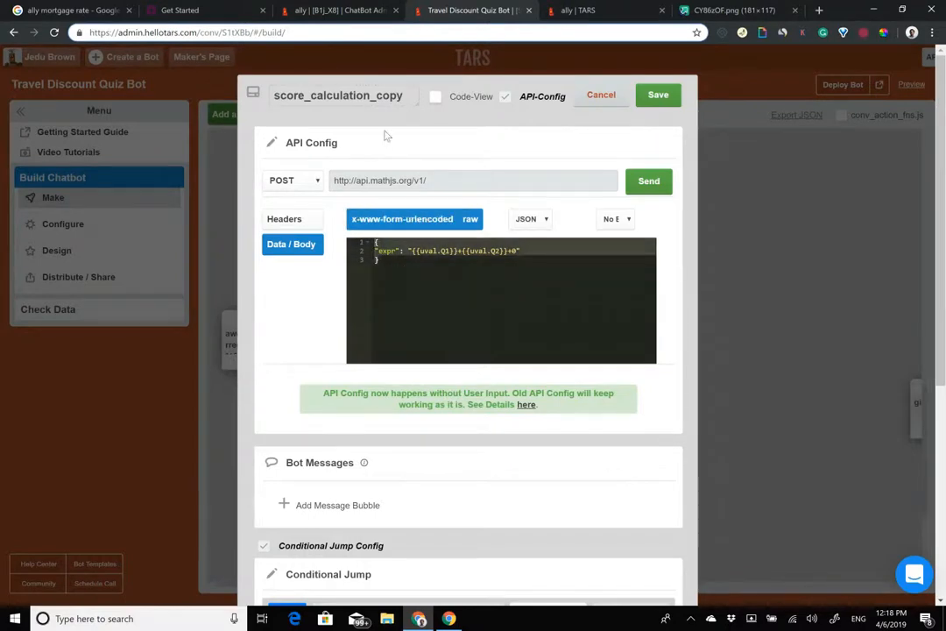
click(306, 9)
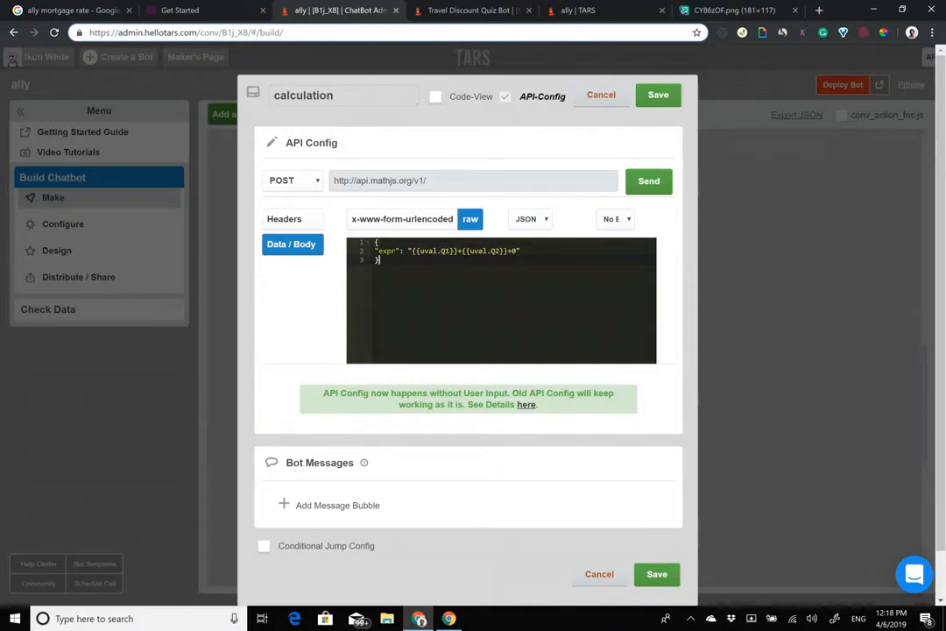
Step: Test the mathjs request with expr 5+4, getting Status 200 and result 9
double_click(371, 181)
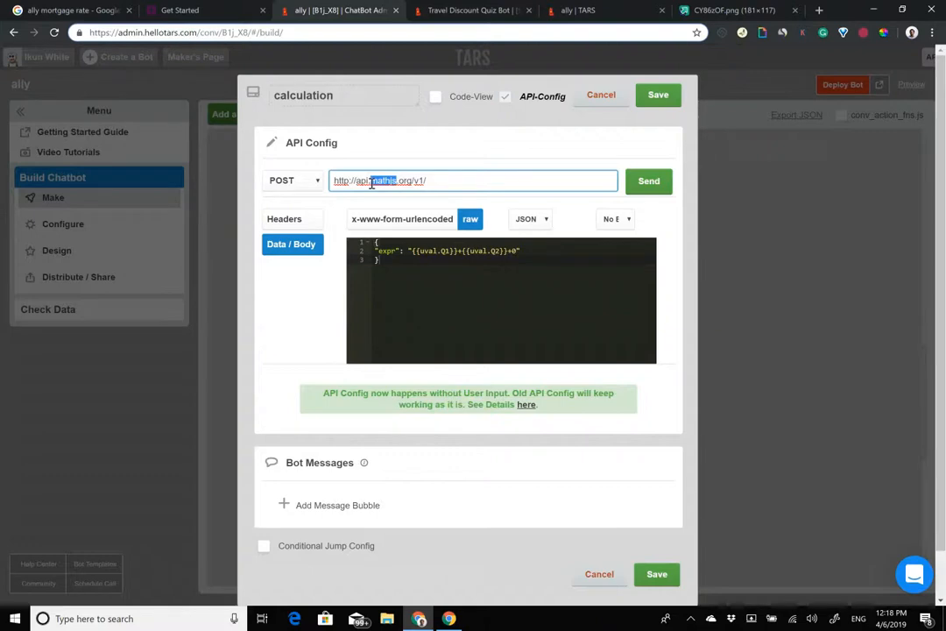
click(396, 265)
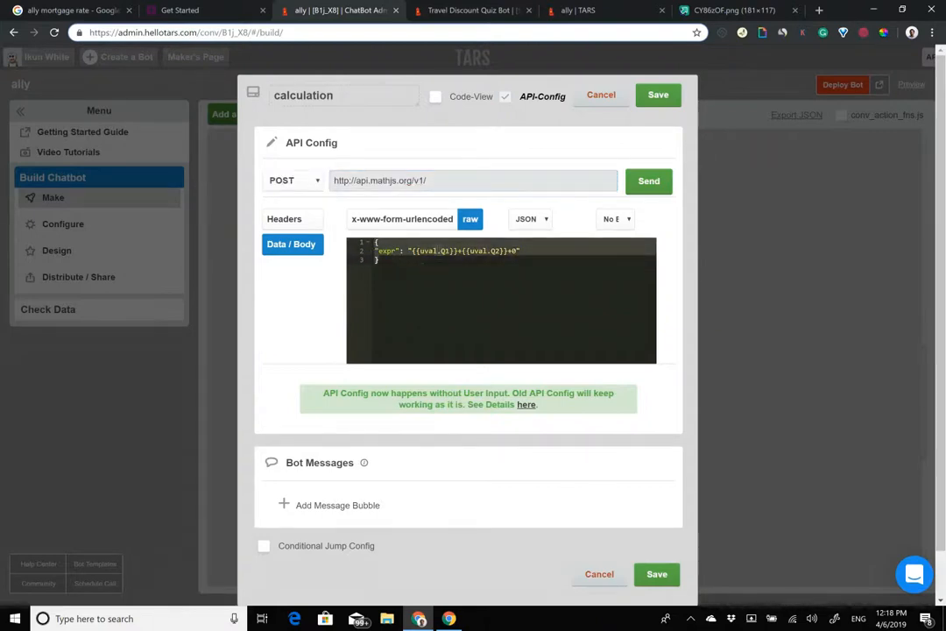
click(413, 252)
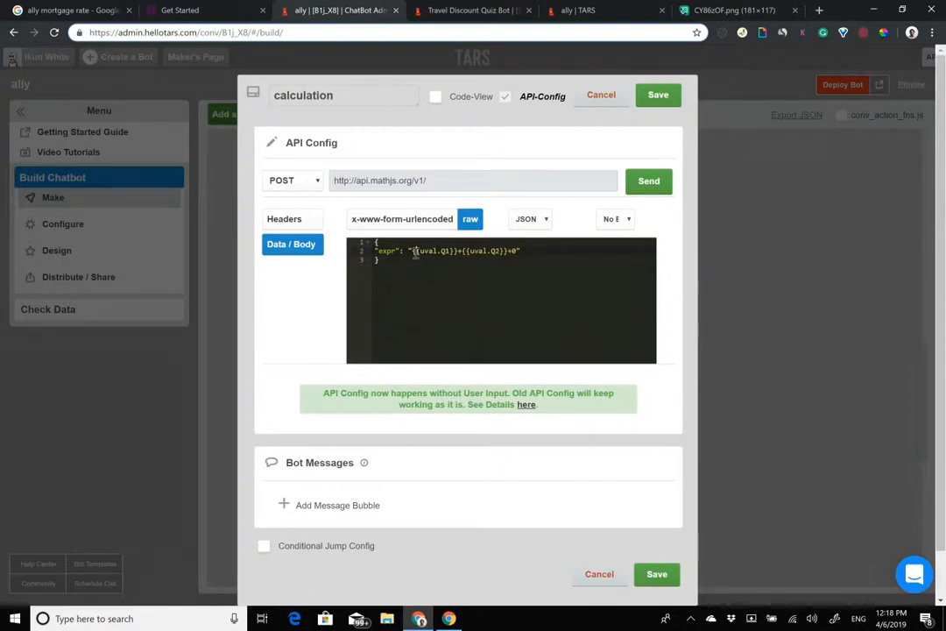
drag(415, 253, 518, 251)
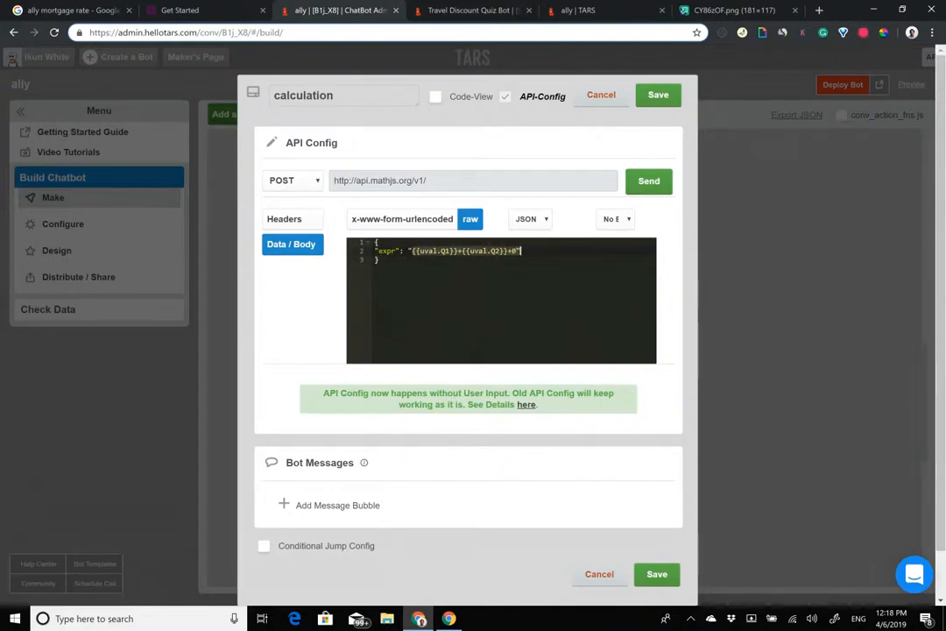
text($)
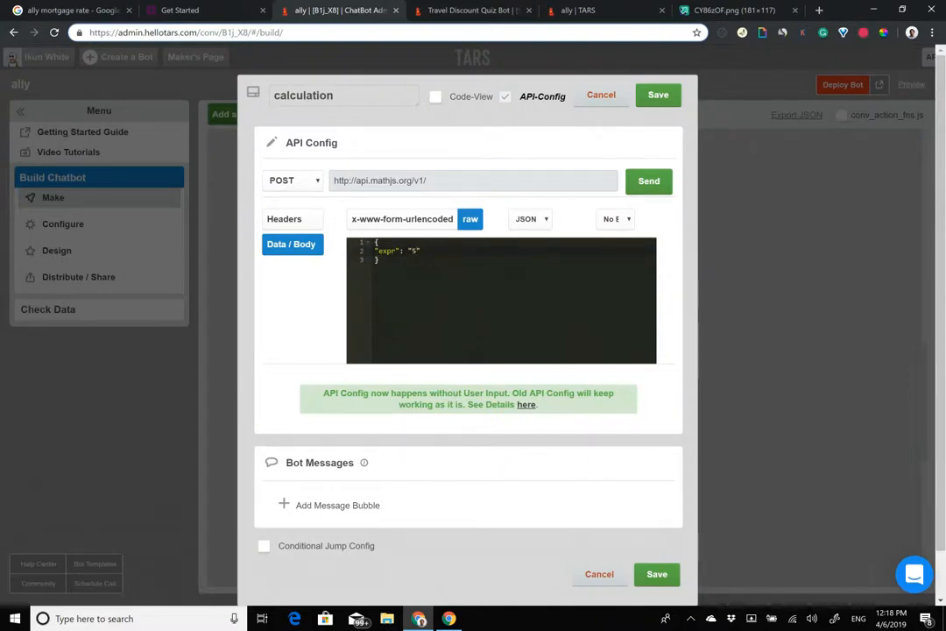
text(+4)
click(648, 181)
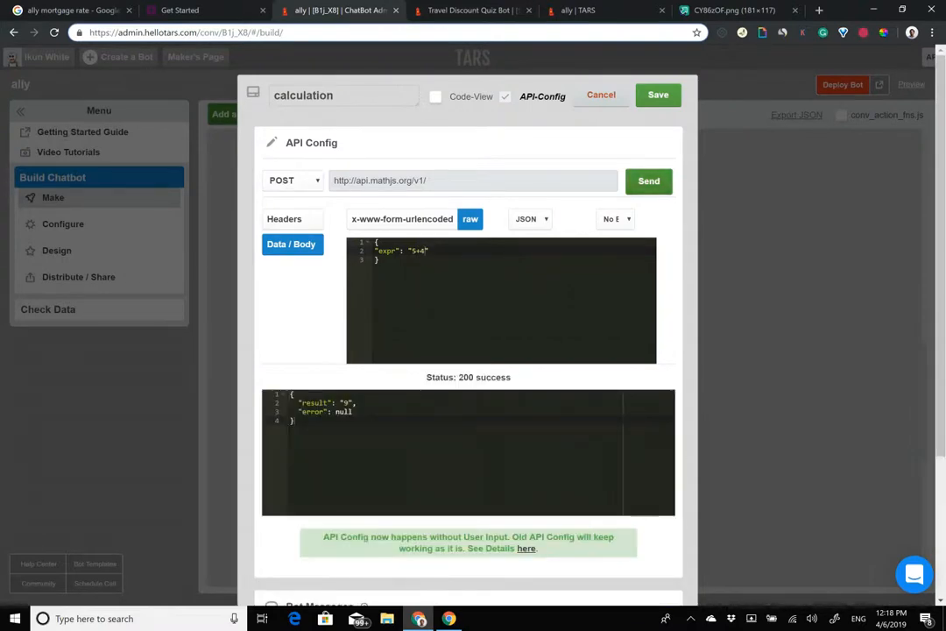
drag(290, 394, 353, 404)
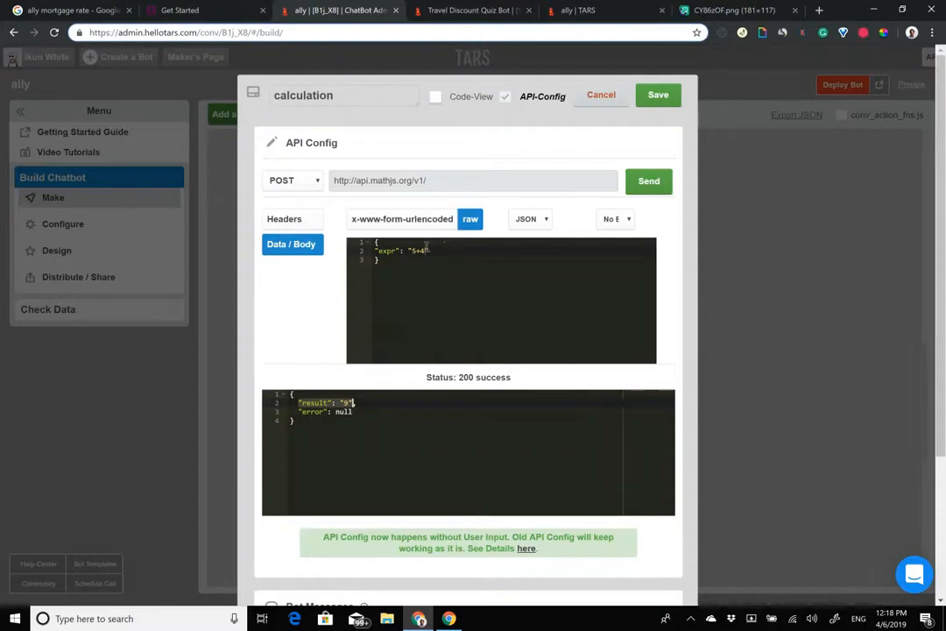
Step: Set the request's expr to {{ursp.home_price}}-{{ursp.down_payment}} and close the gambit editor
mouse_move(425, 251)
mouse_down()
mouse_move(402, 252)
mouse_move(412, 251)
mouse_up()
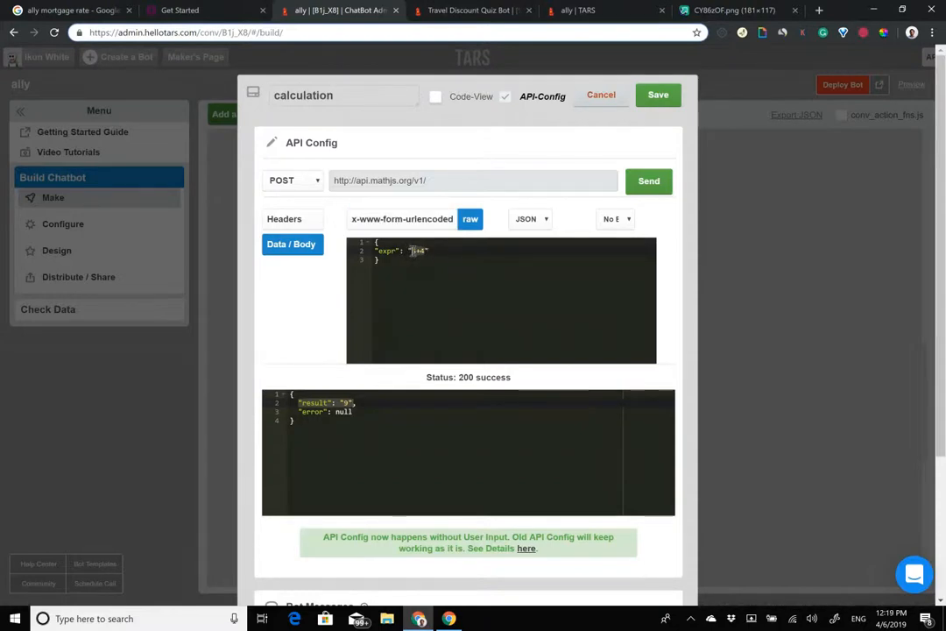
text({{)
key(BackSpace)
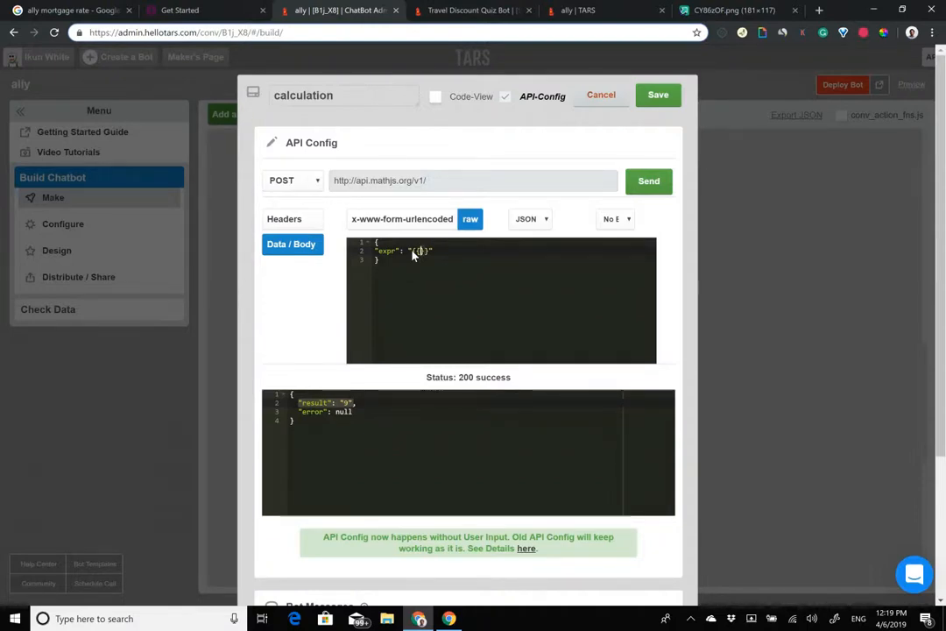
text(ursp.)
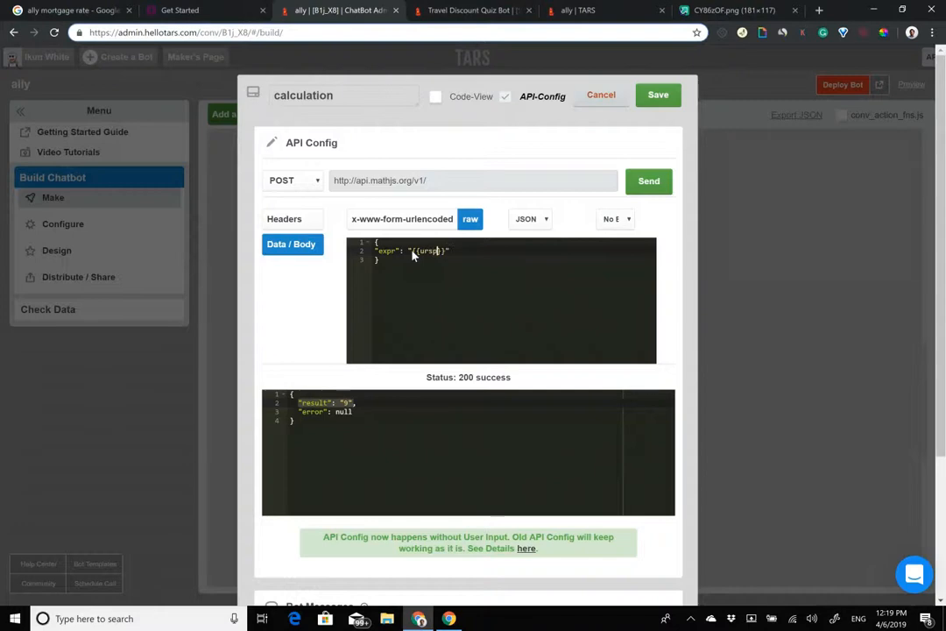
text(home_pr)
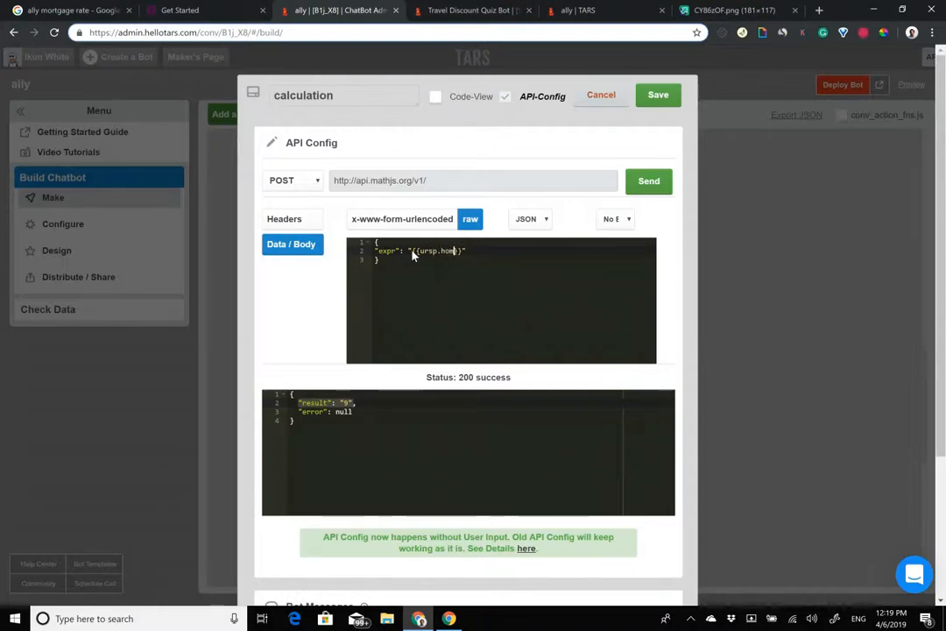
text(ice)
key(End)
text(-{{)
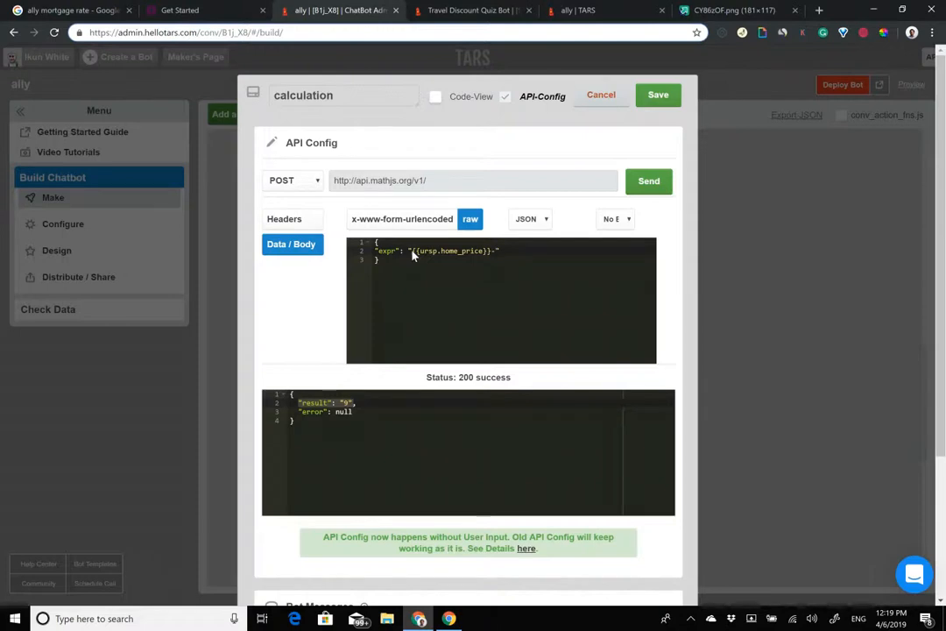
text(ursp.d)
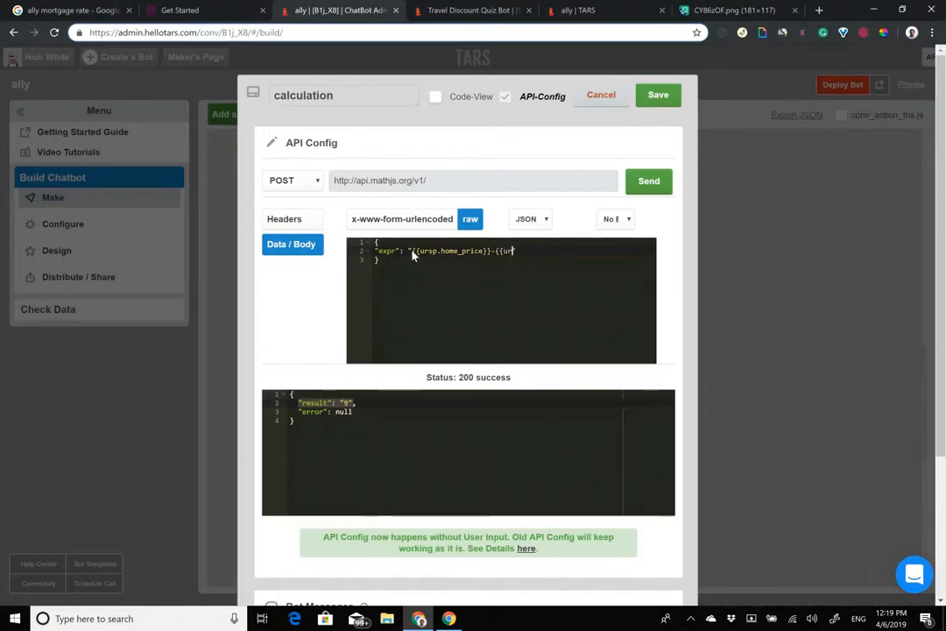
text(own_p)
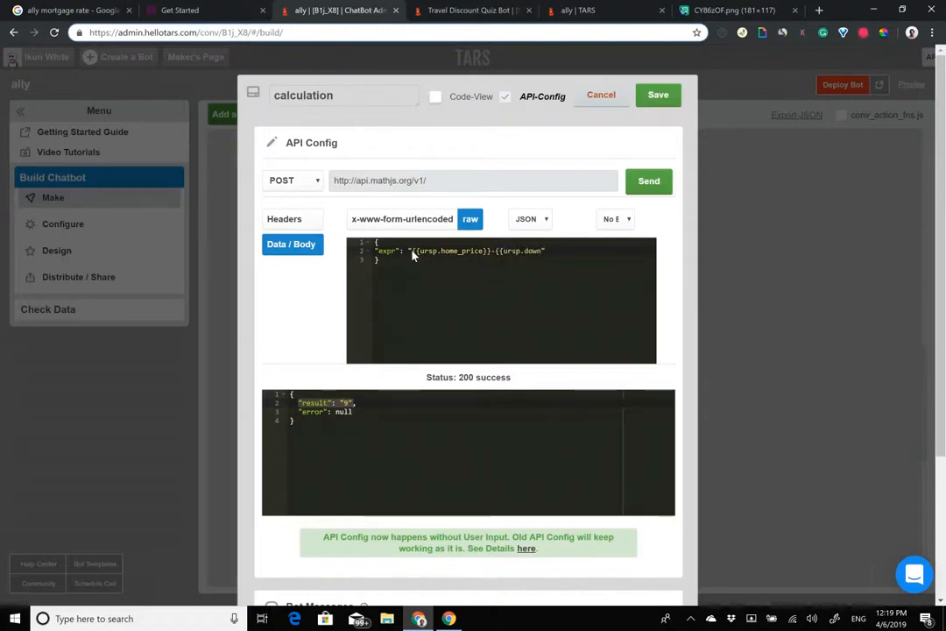
text(ayment)
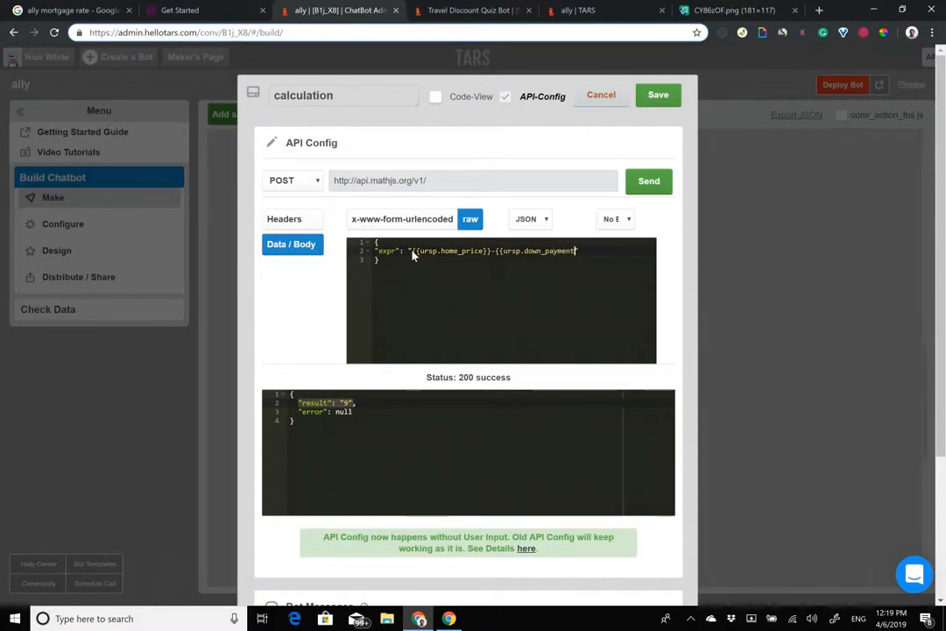
text(}}")
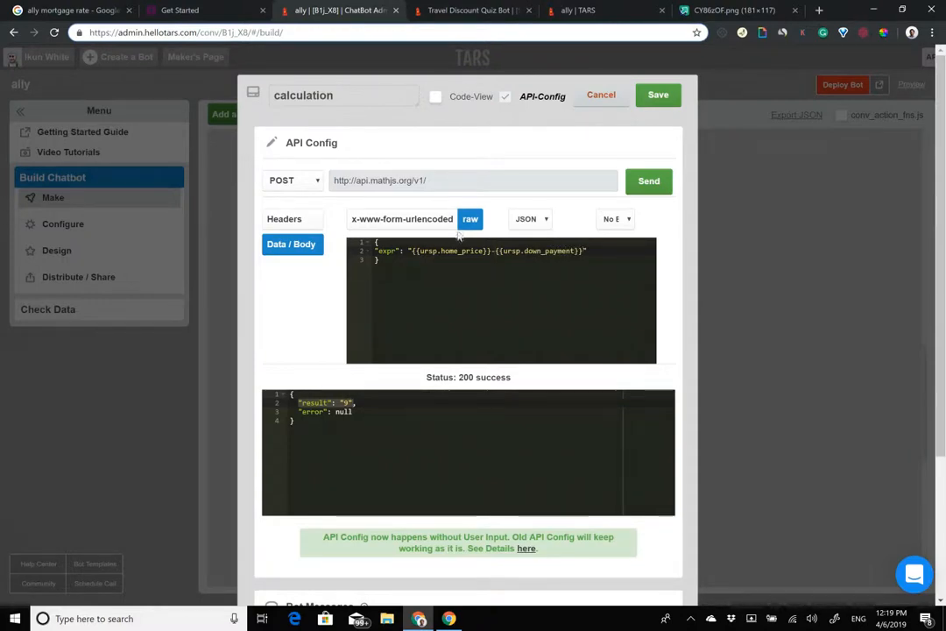
key(ctrl+s)
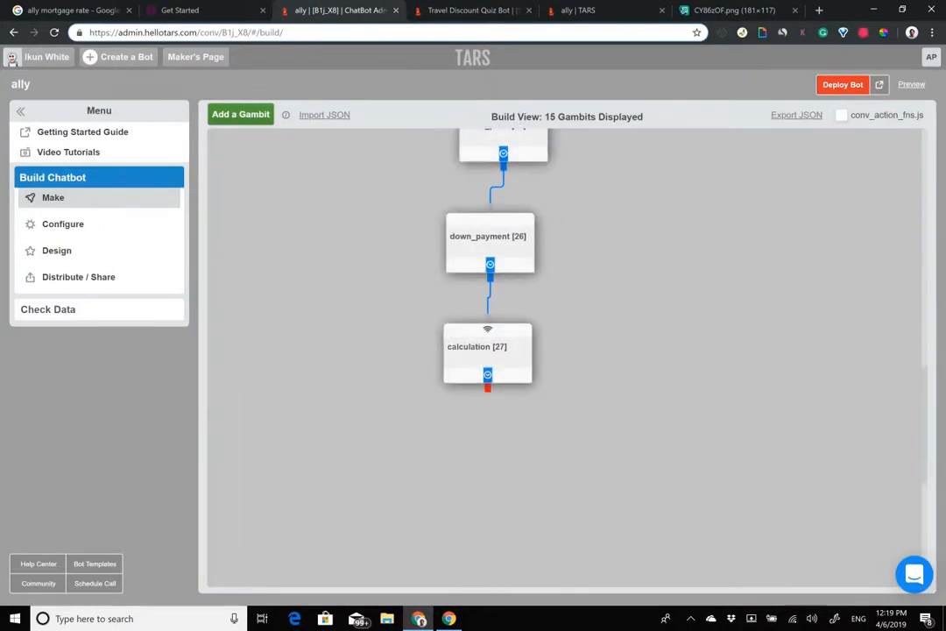
Step: Reopen the calculation gambit and tick Conditional Jump Config
scroll(510, 192, up, 9)
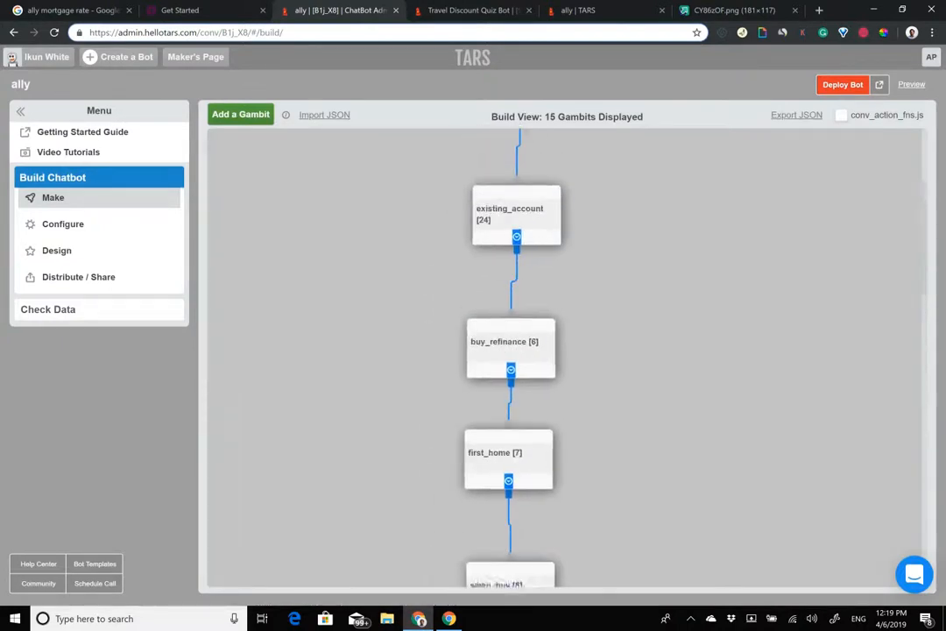
scroll(510, 350, down, 8)
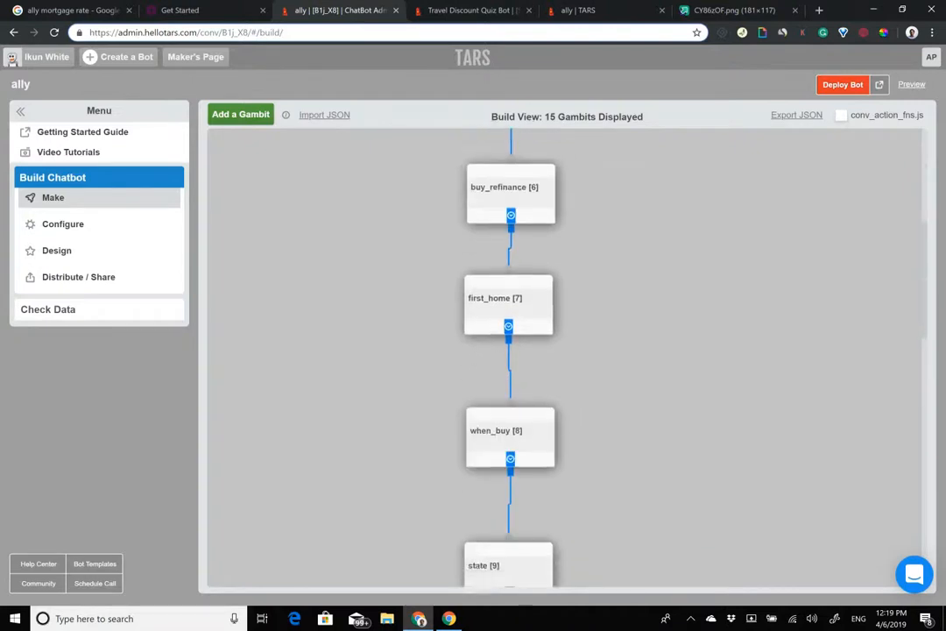
scroll(465, 443, down, 1)
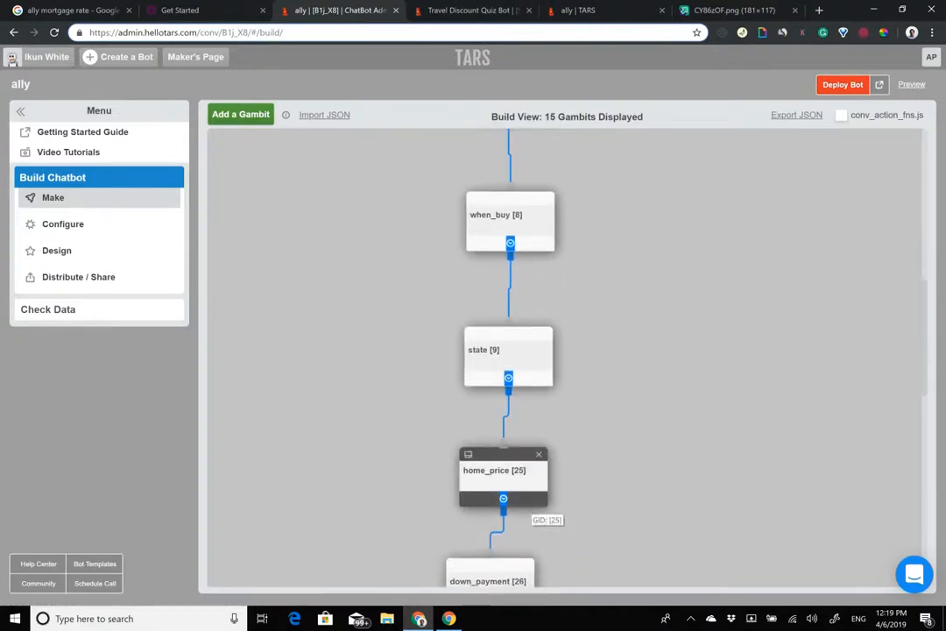
scroll(508, 478, down, 3)
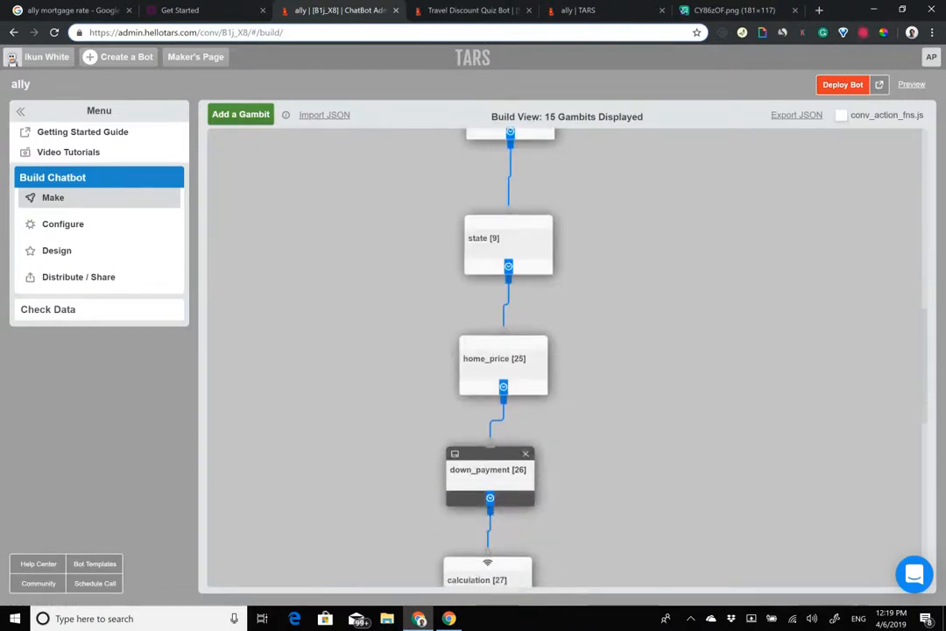
scroll(491, 499, down, 4)
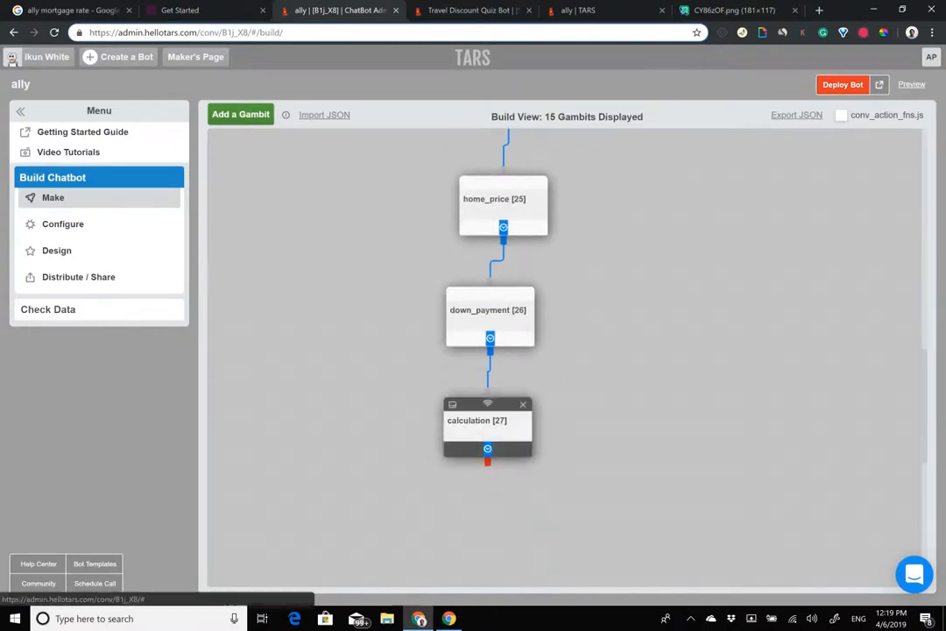
click(483, 422)
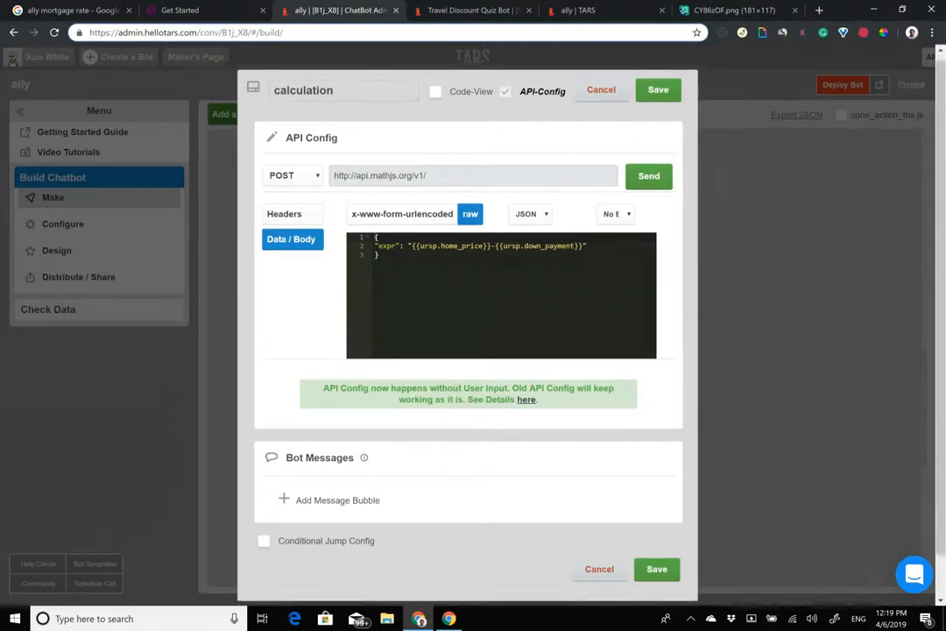
scroll(468, 315, down, 1)
click(265, 496)
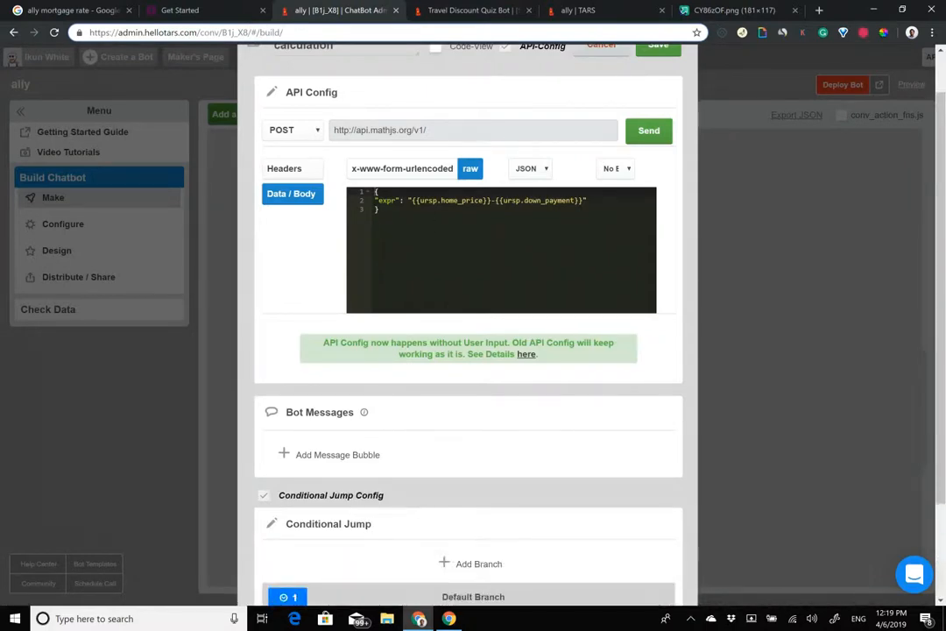
Step: Add a branch where {{pre.calculation.result}} is Less Than 60000, then save the gambit
scroll(453, 307, down, 3)
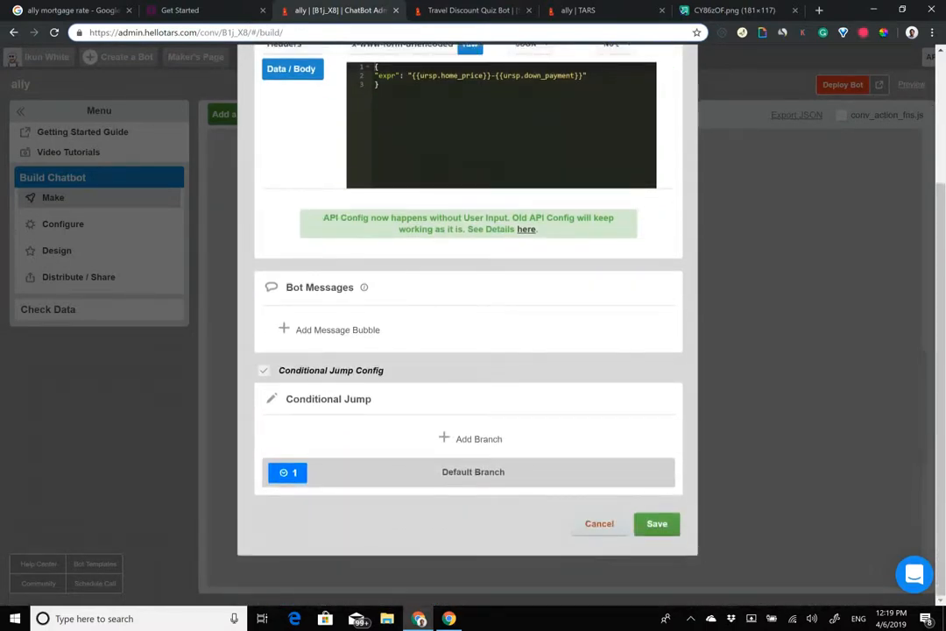
click(474, 438)
click(408, 437)
text({{pre)
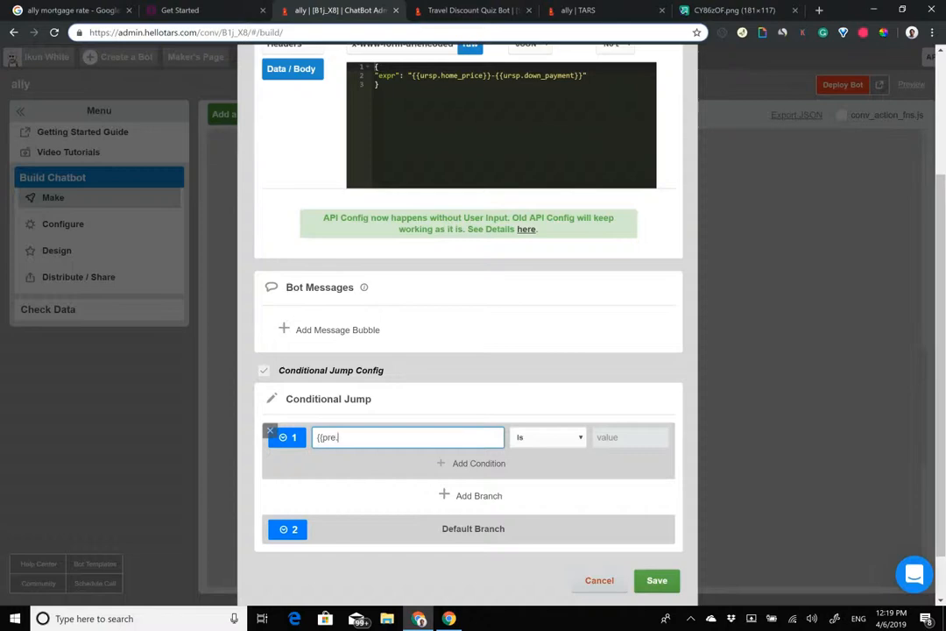
text(.calc)
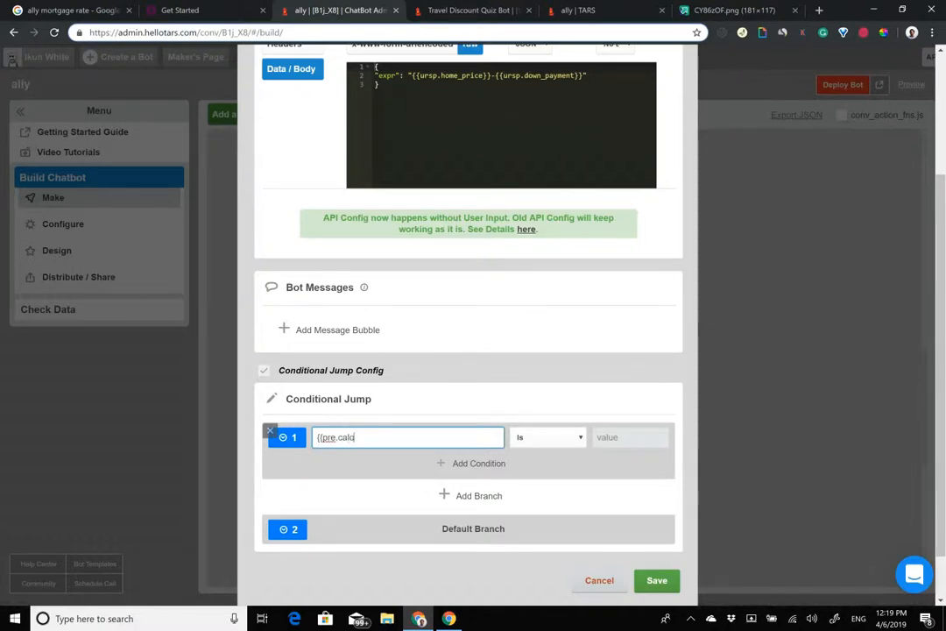
text(ulation.)
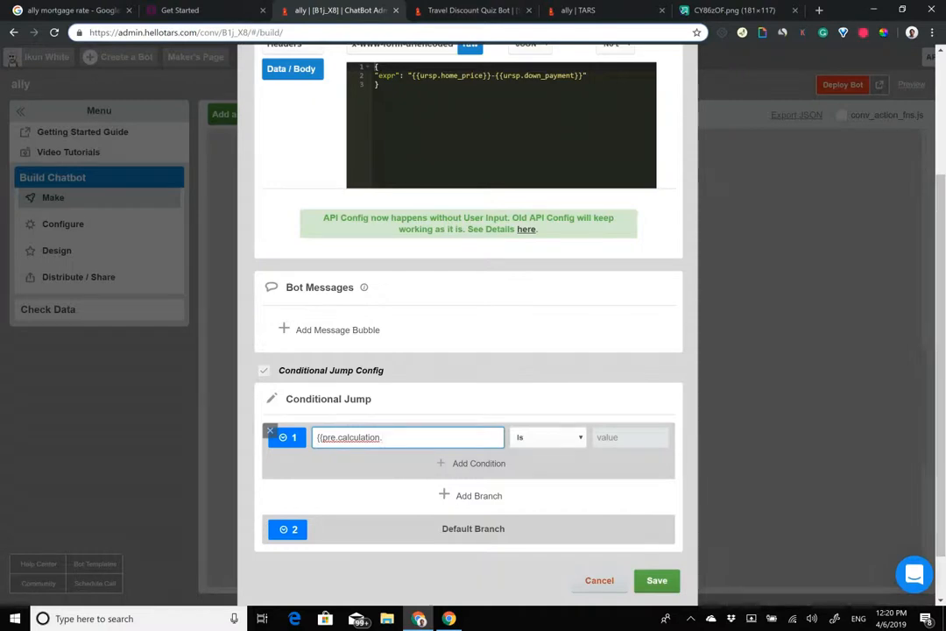
text(result)
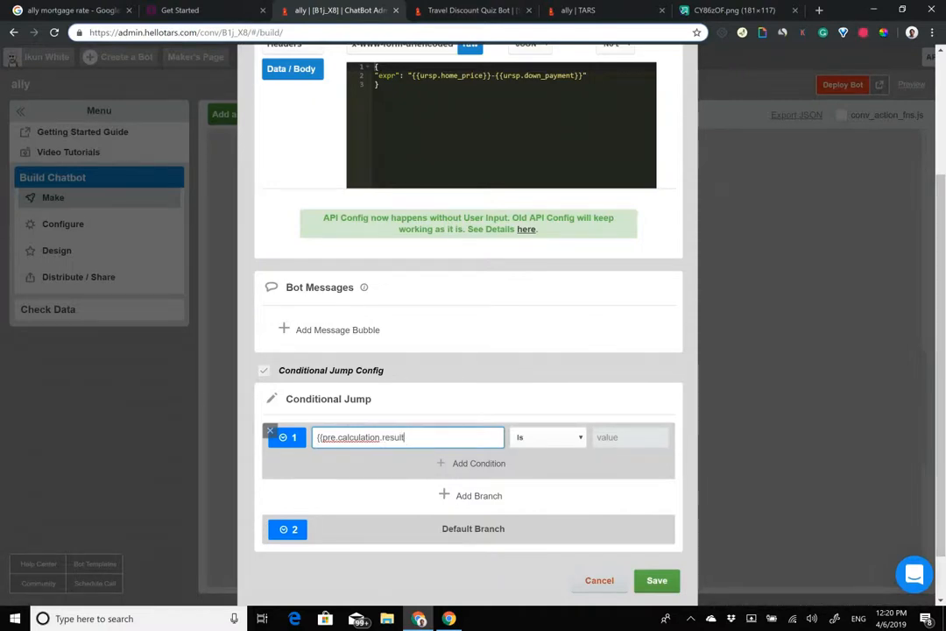
click(548, 437)
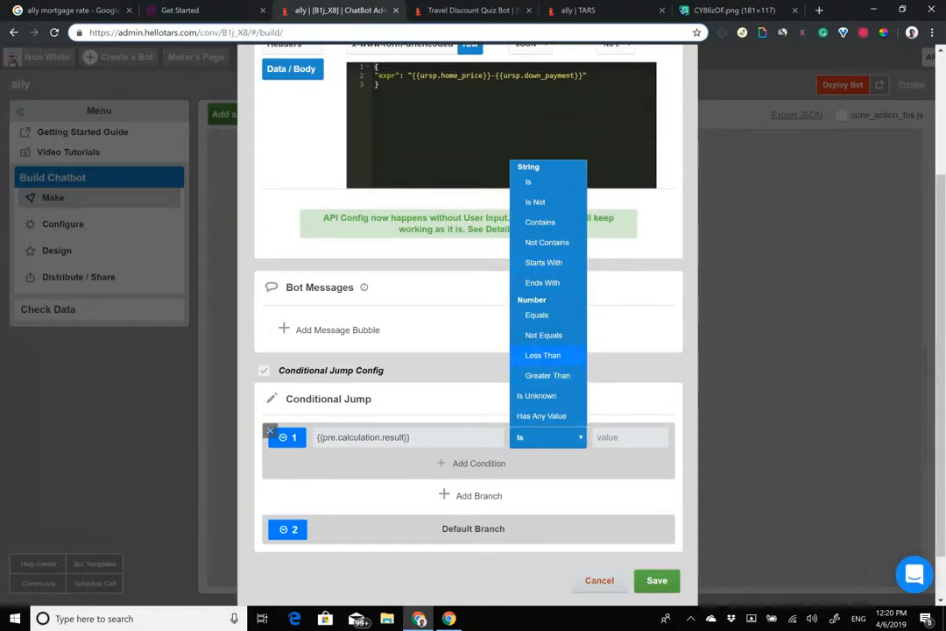
click(542, 355)
click(597, 436)
text(60000)
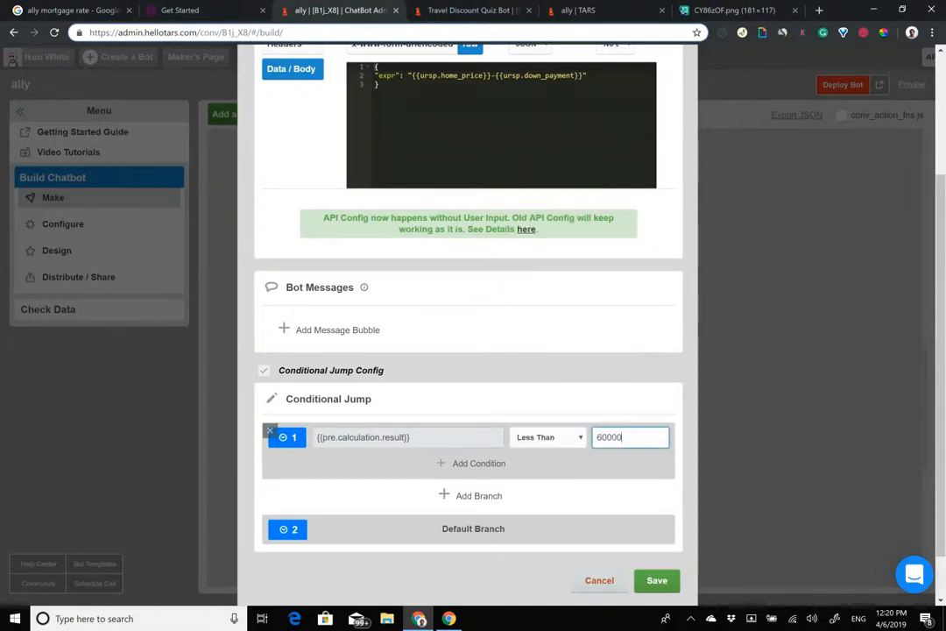
drag(423, 438, 255, 438)
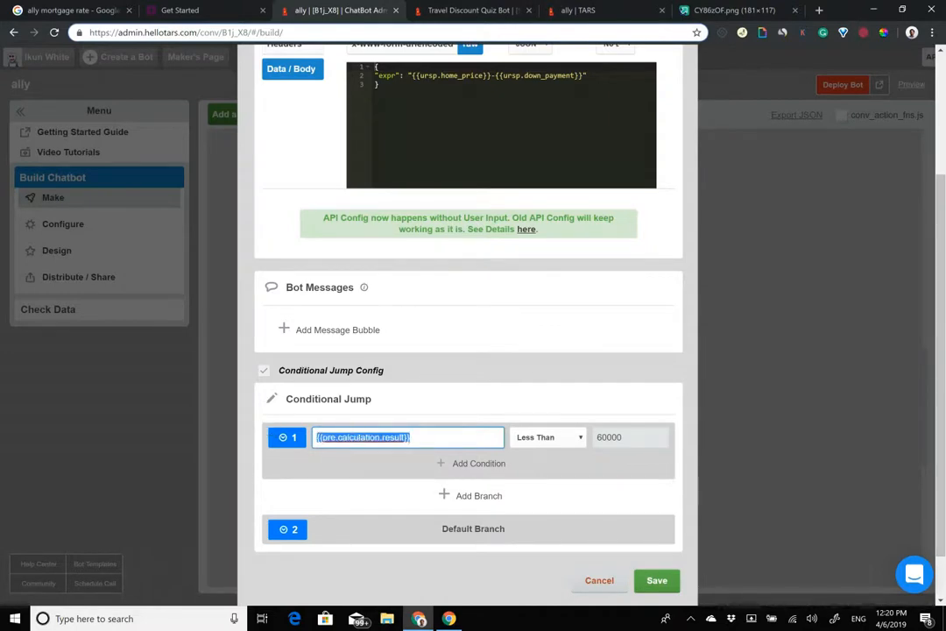
scroll(468, 350, up, 3)
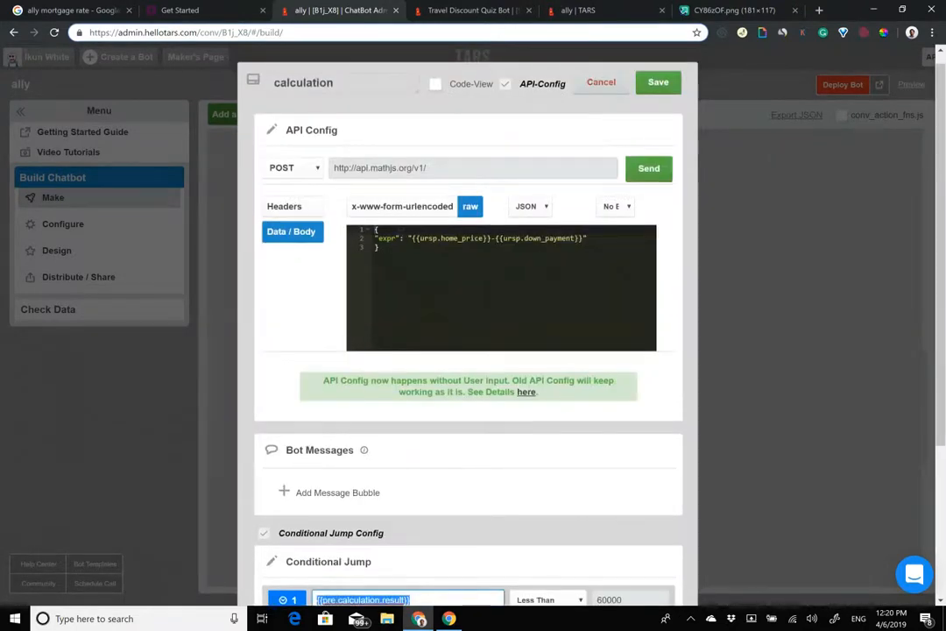
scroll(395, 250, down, 4)
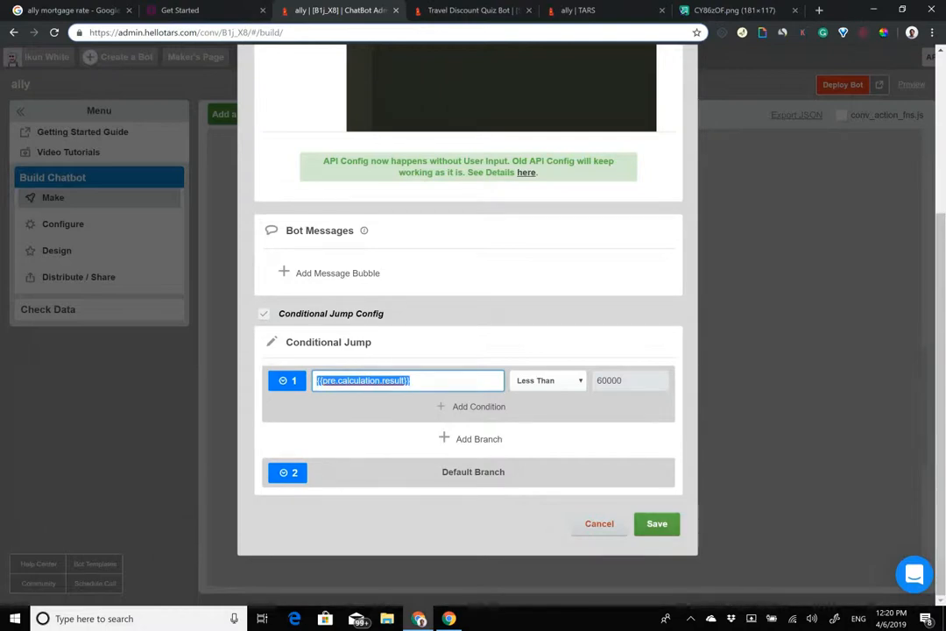
click(658, 524)
Step: Add a new gambit gid_28 below calculation and connect calculation's output to it
scroll(561, 377, down, 3)
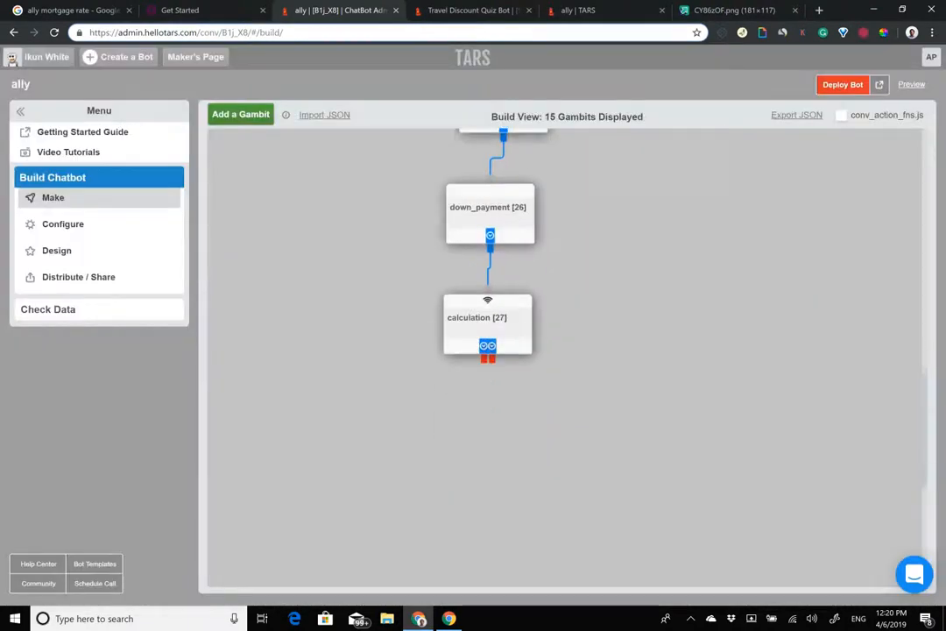
click(245, 121)
drag(270, 173, 371, 339)
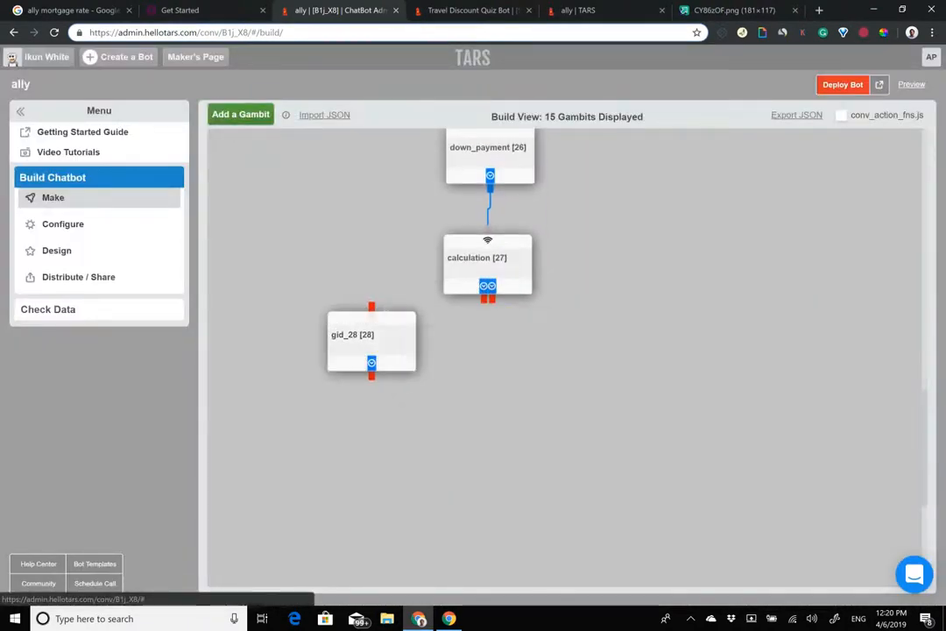
drag(491, 299, 372, 307)
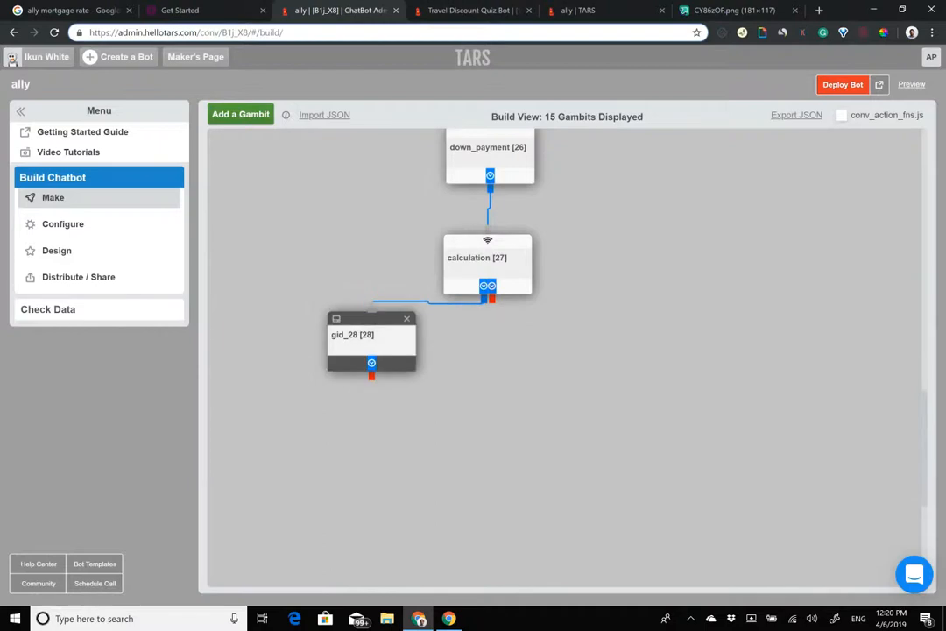
click(389, 346)
Step: Set gid_28's first message to 'Sorry! Your loan amount does not meet our $60,000 threshold'
triple_click(369, 182)
text(Sorry! Your loa)
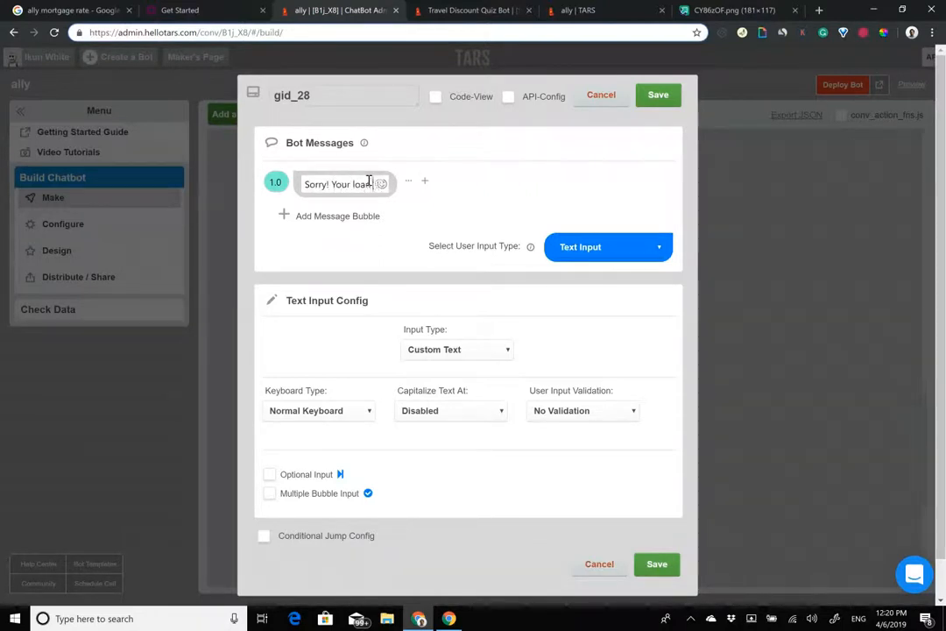
text(n amount does not )
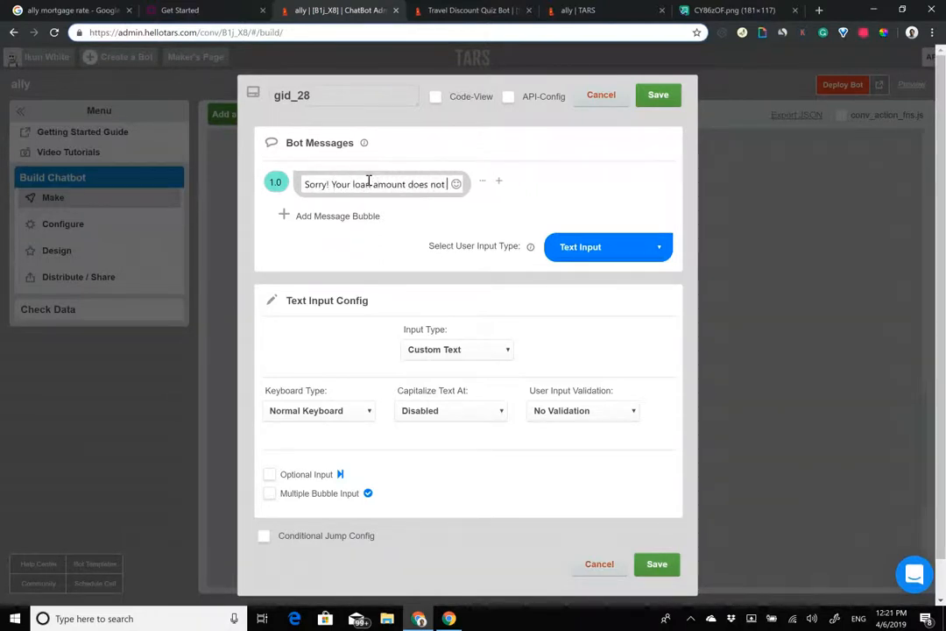
text(meet our g)
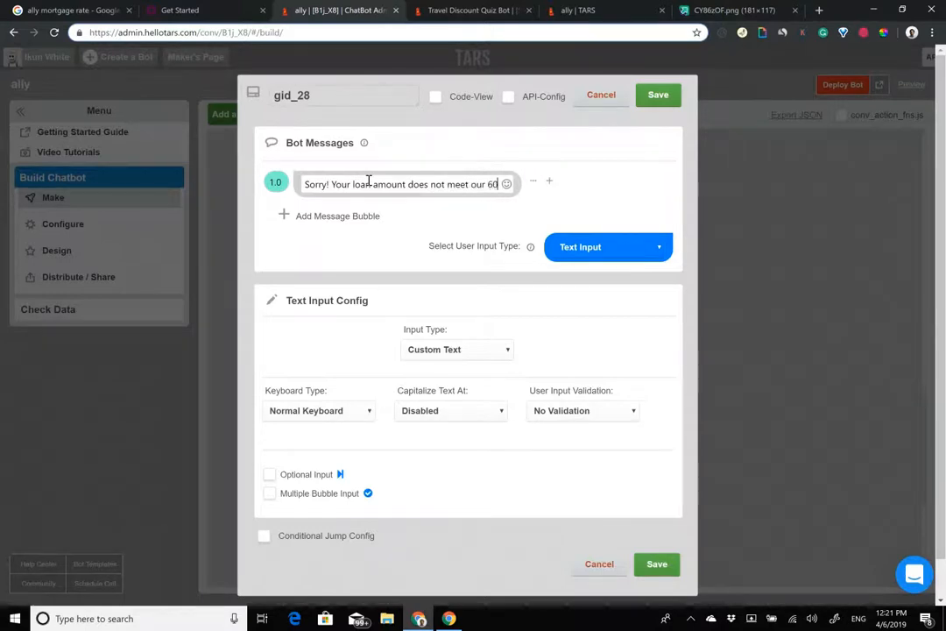
key(BackSpace)
text($60,000)
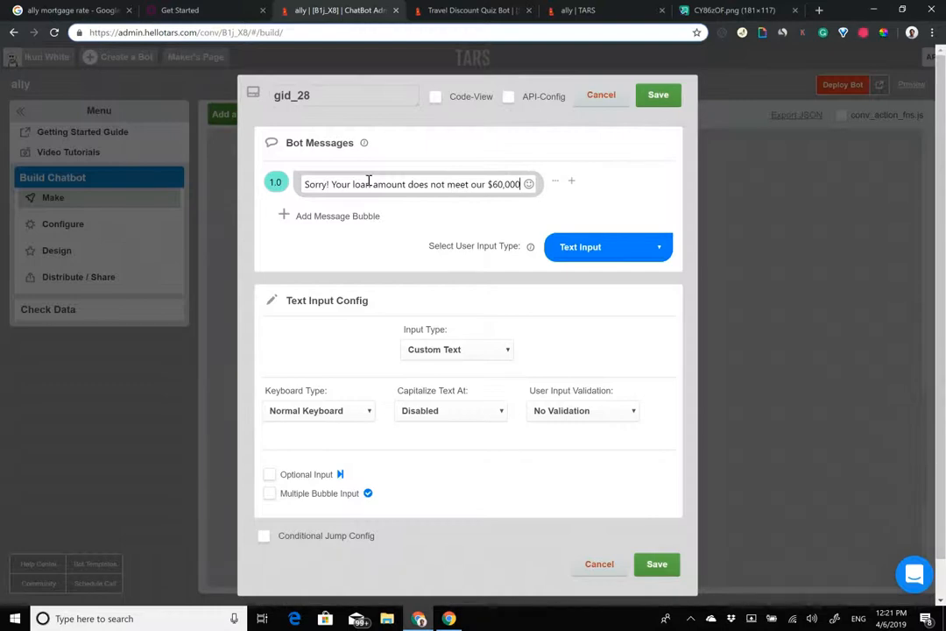
text( threshold)
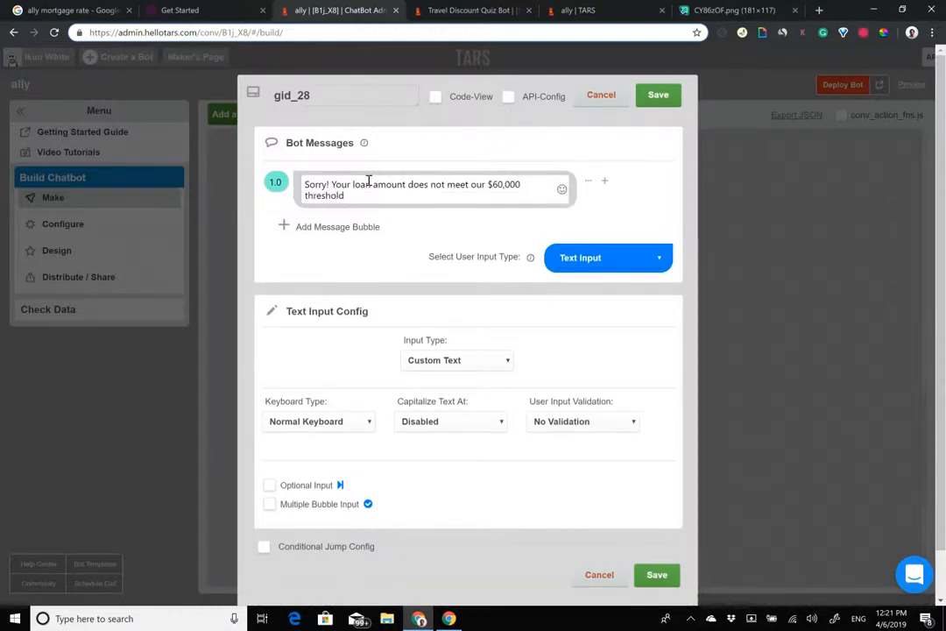
Step: Add a second bubble 'Do you want to re-enter the amount?' with a 2.0 delay
click(340, 228)
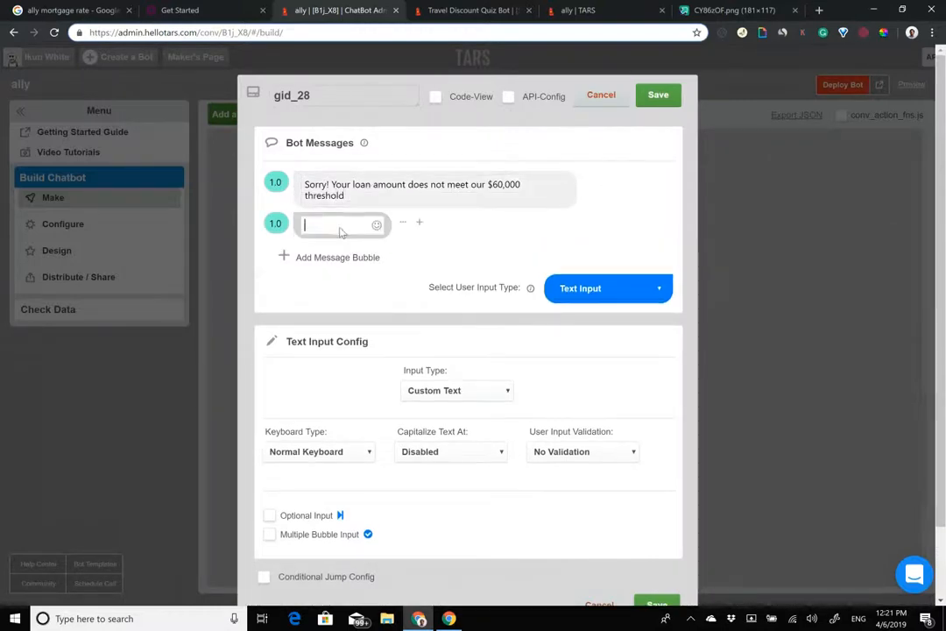
text(D)
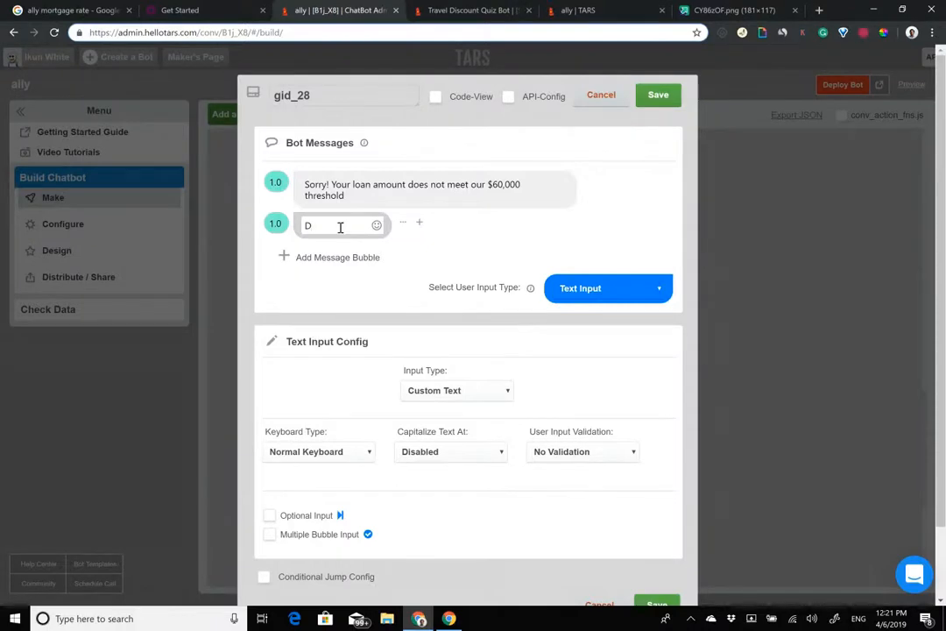
text(o you want to r)
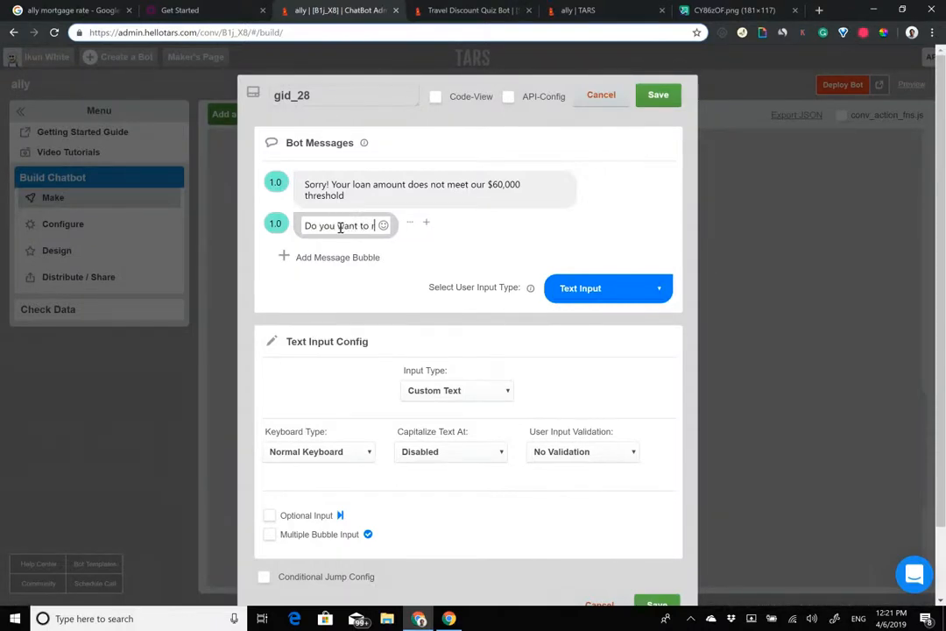
text(e-enter the amount?)
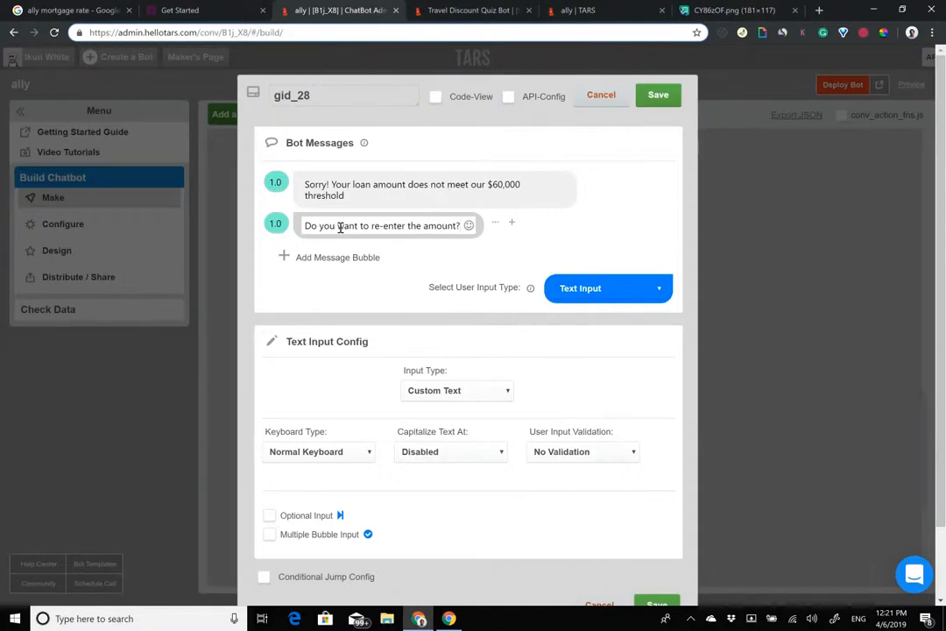
click(275, 226)
click(275, 226)
click(608, 287)
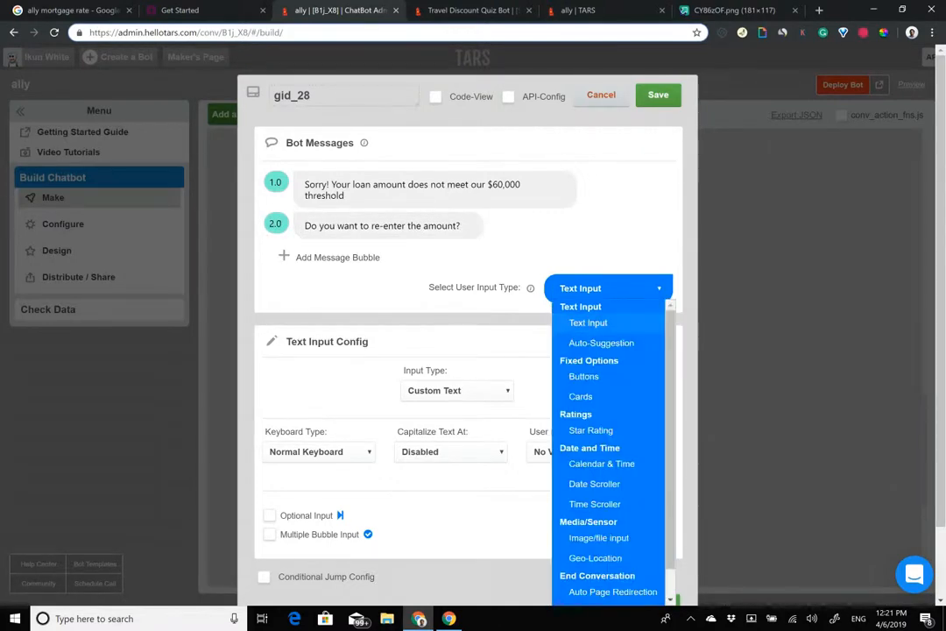
Step: Make the reply a button labelled 'Re-enter home price and down payment'
click(569, 376)
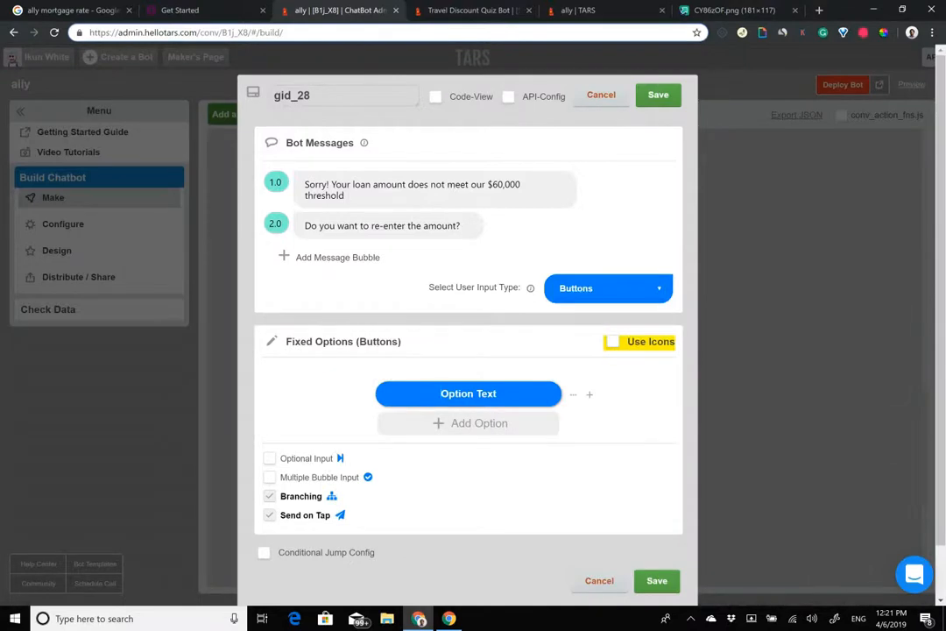
click(468, 394)
text(Re-ente)
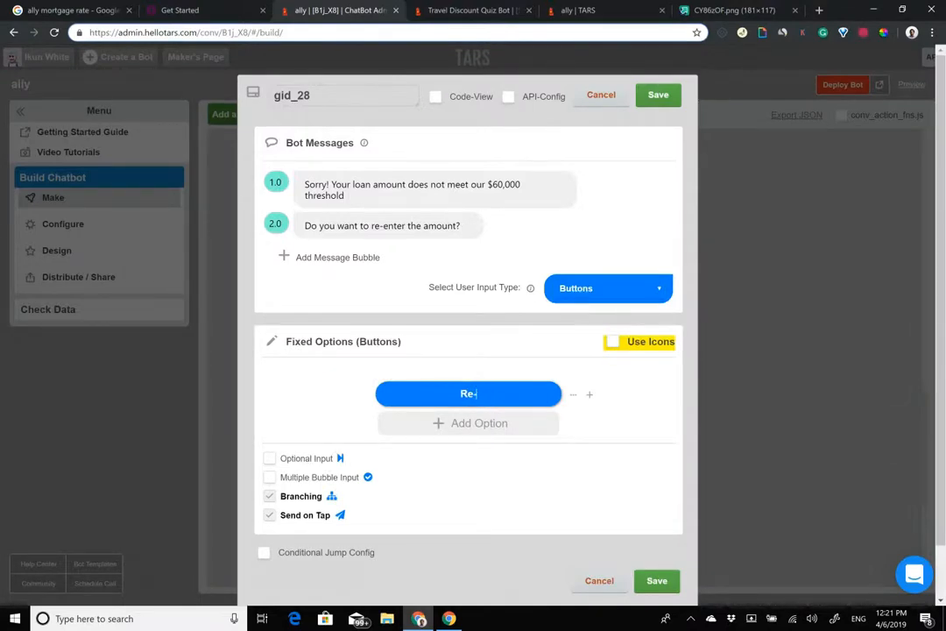
text(r home price )
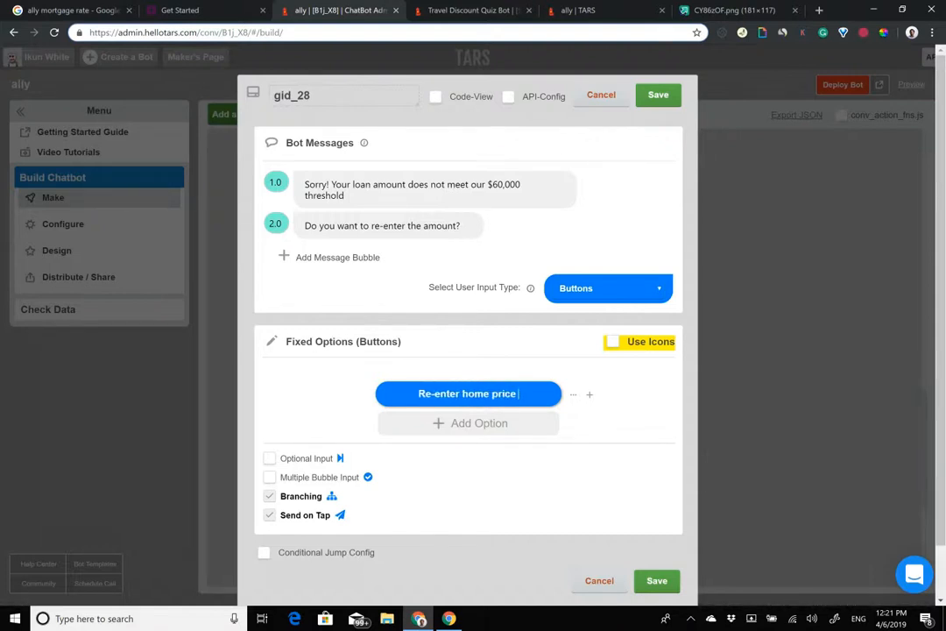
text(and down payment)
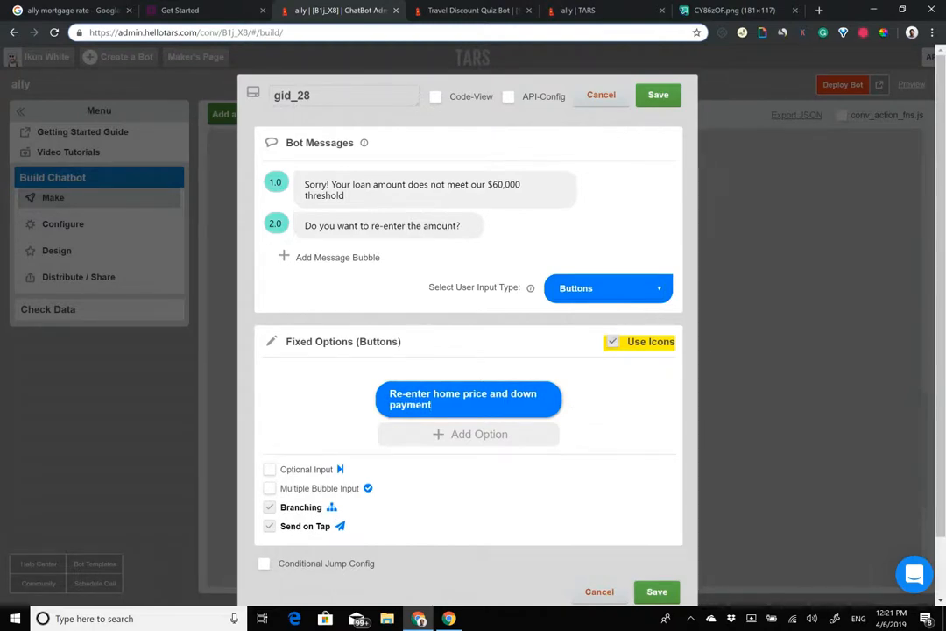
Step: Turn on icons and give the button a redo arrow icon
click(614, 342)
click(394, 399)
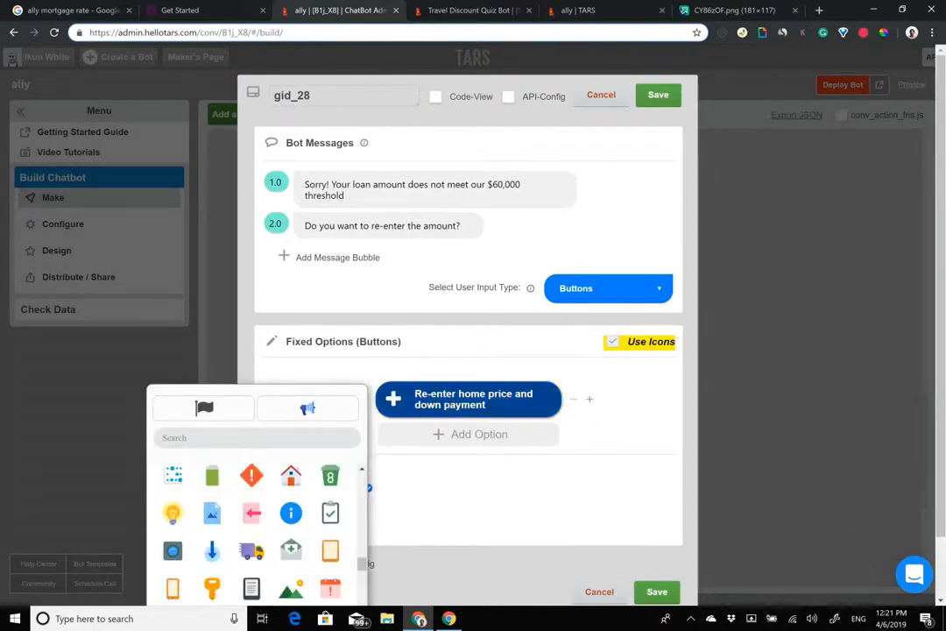
scroll(456, 490, down, 1)
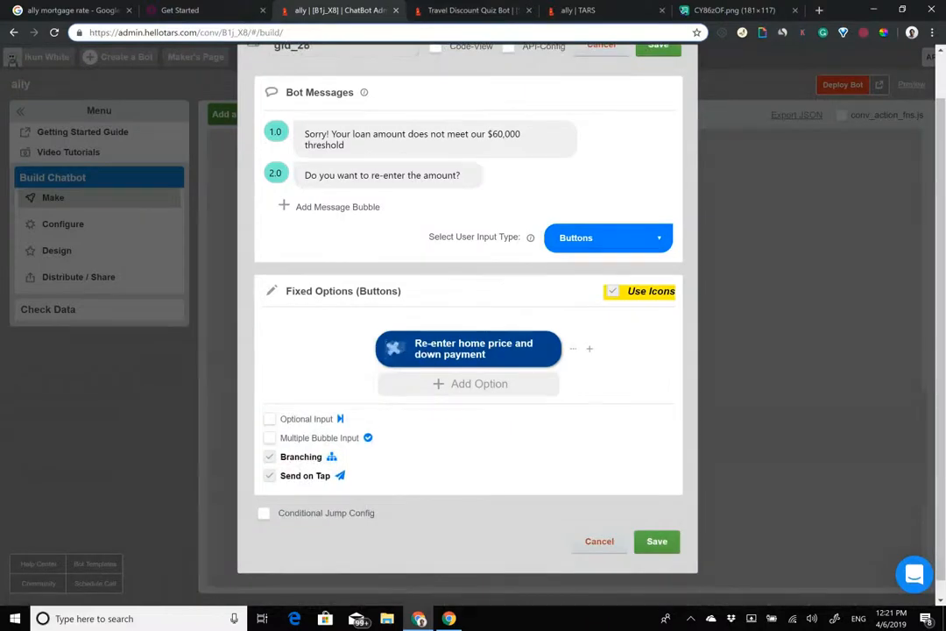
click(394, 348)
scroll(252, 500, down, 3)
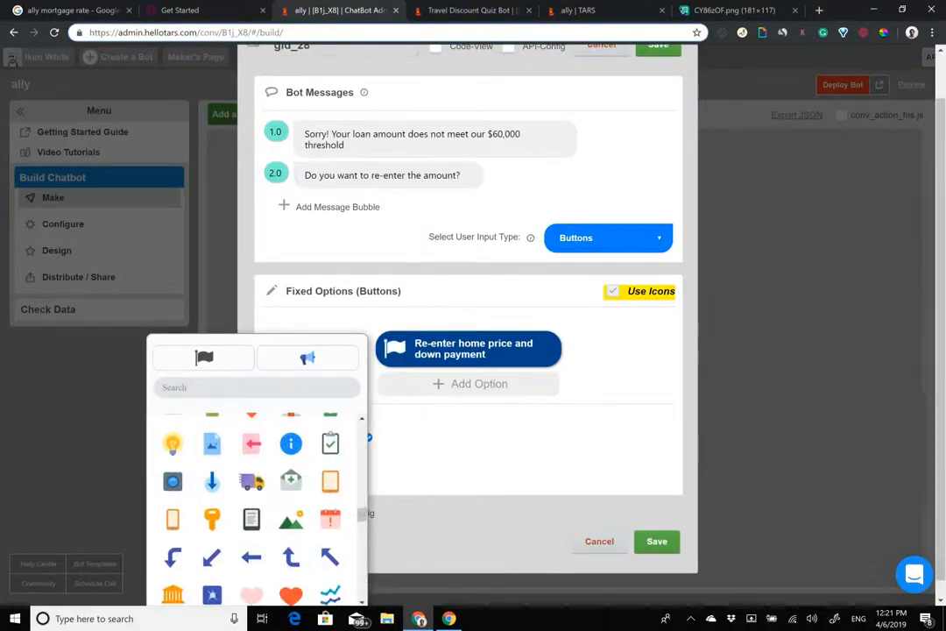
scroll(252, 500, down, 5)
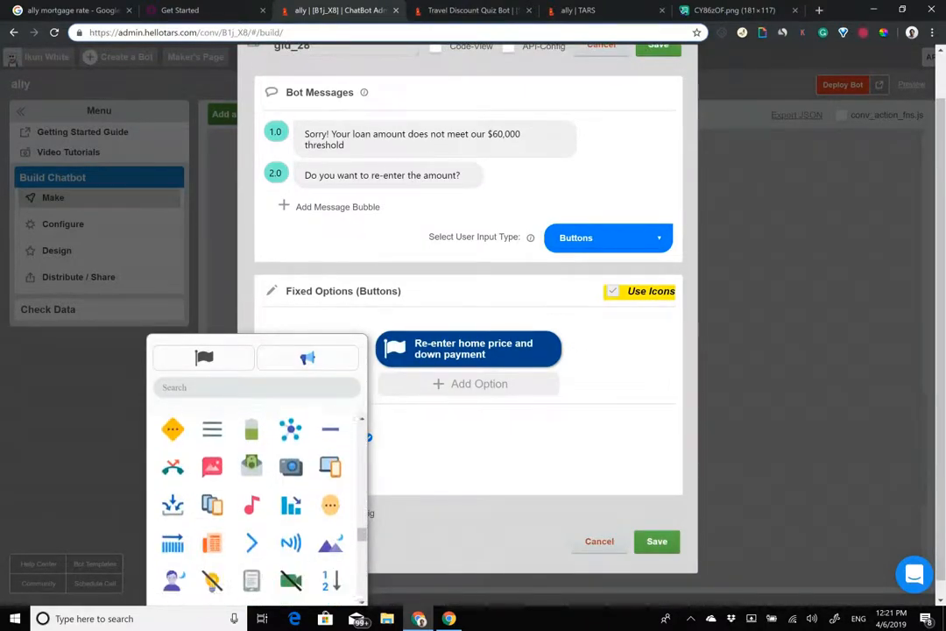
scroll(251, 500, down, 8)
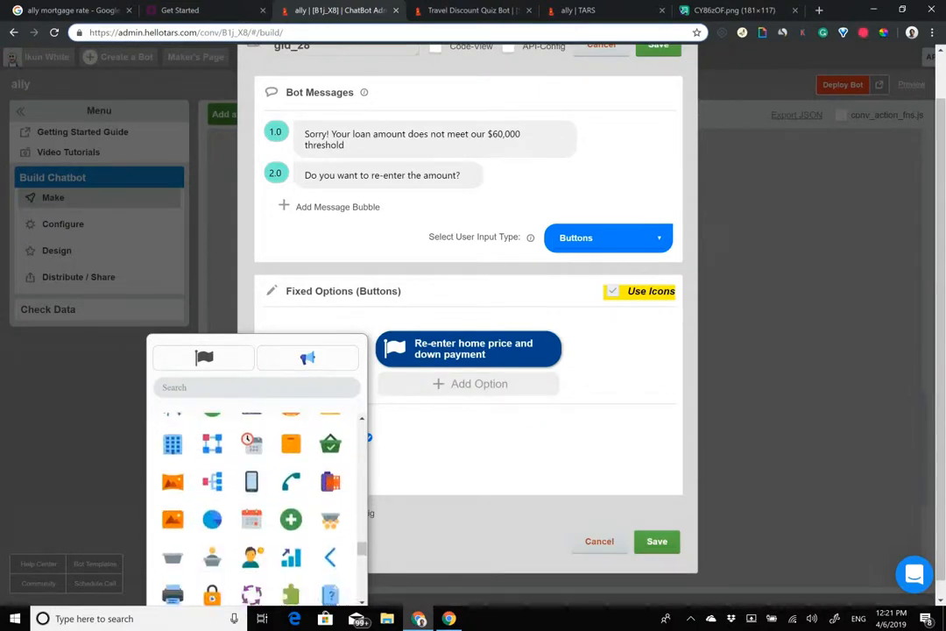
scroll(252, 499, down, 3)
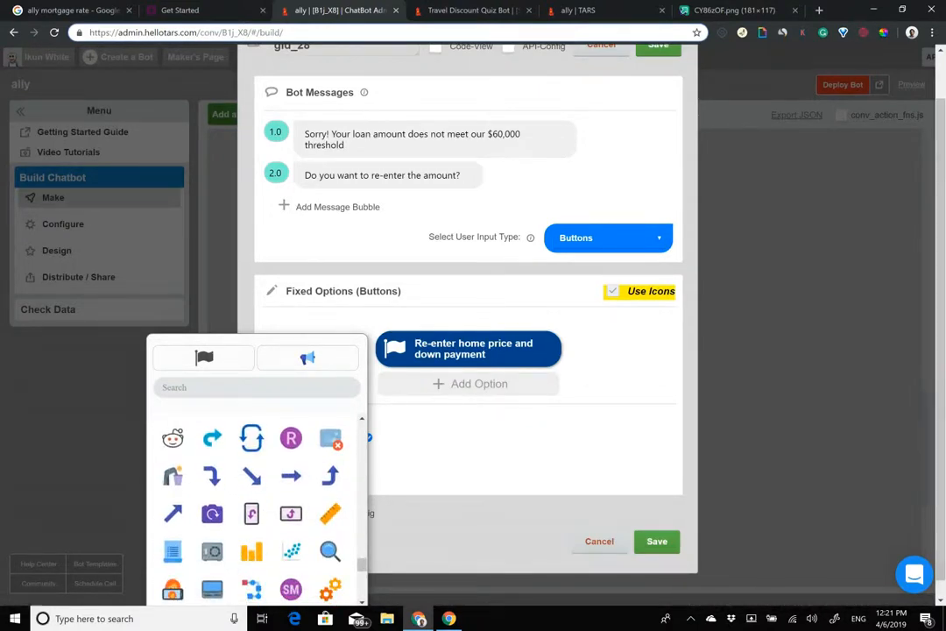
click(212, 438)
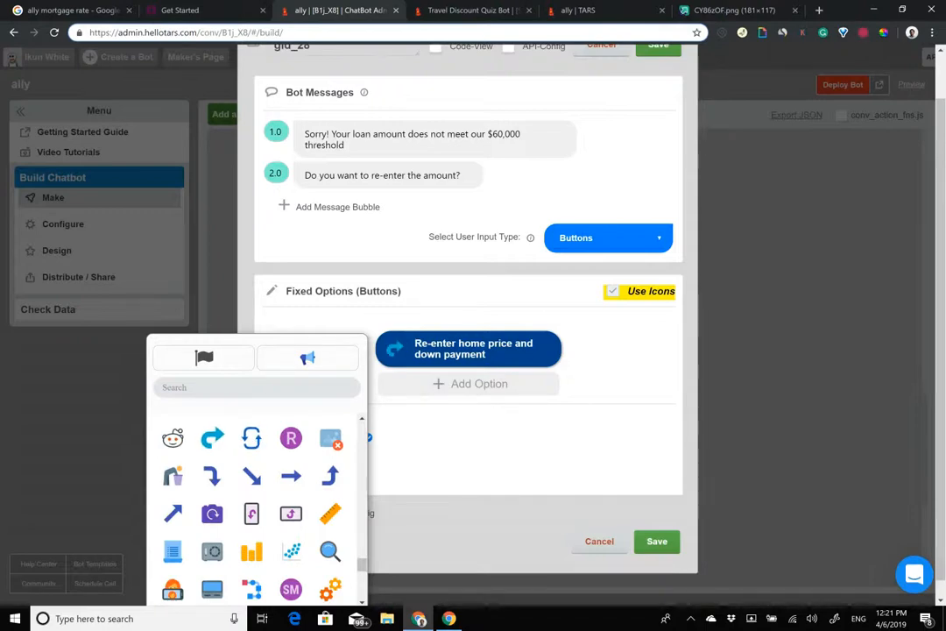
click(554, 451)
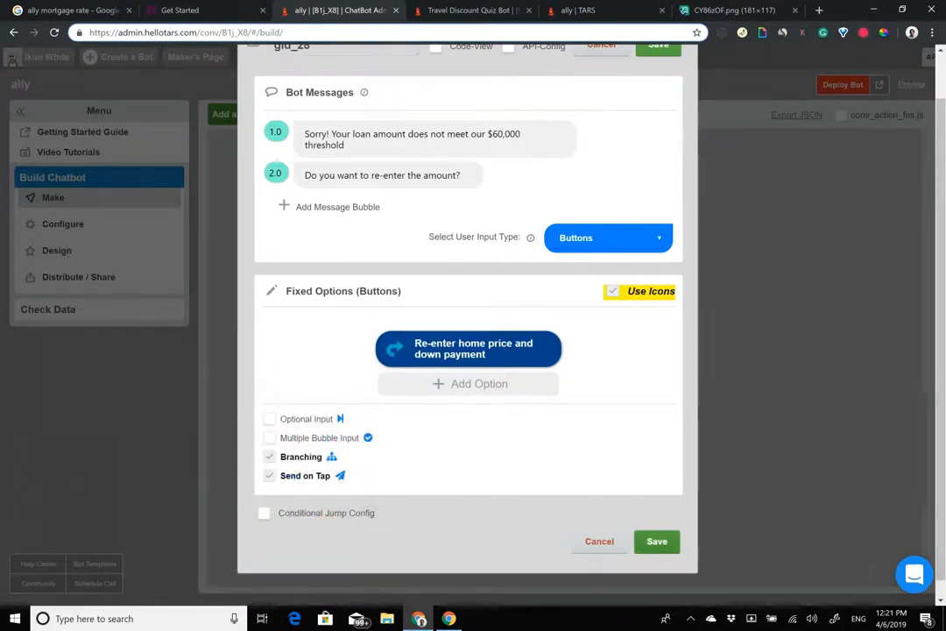
Step: Rename the gambit to sub60k and save it
scroll(427, 156, up, 2)
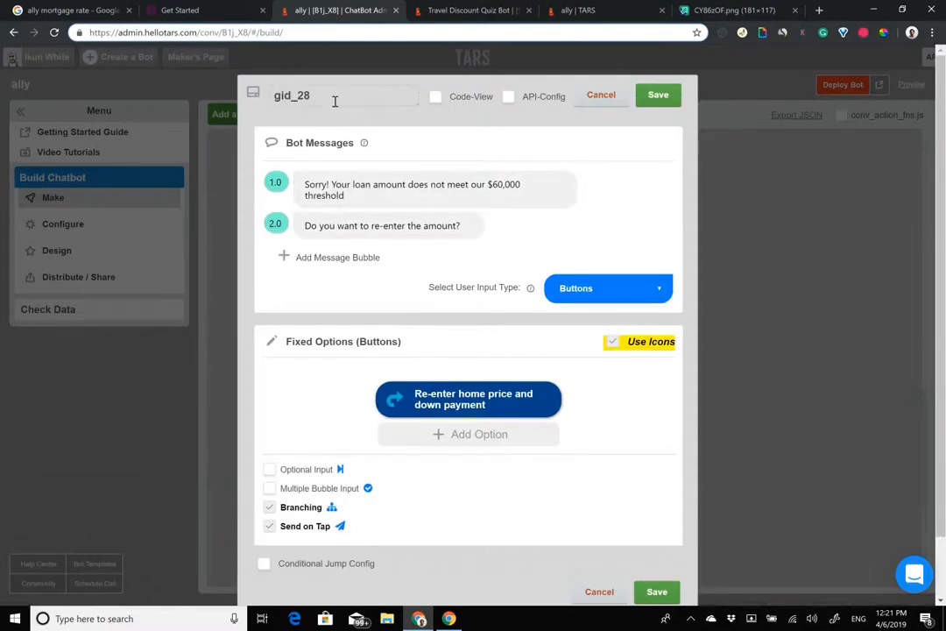
drag(332, 99, 68, 42)
text(sub)
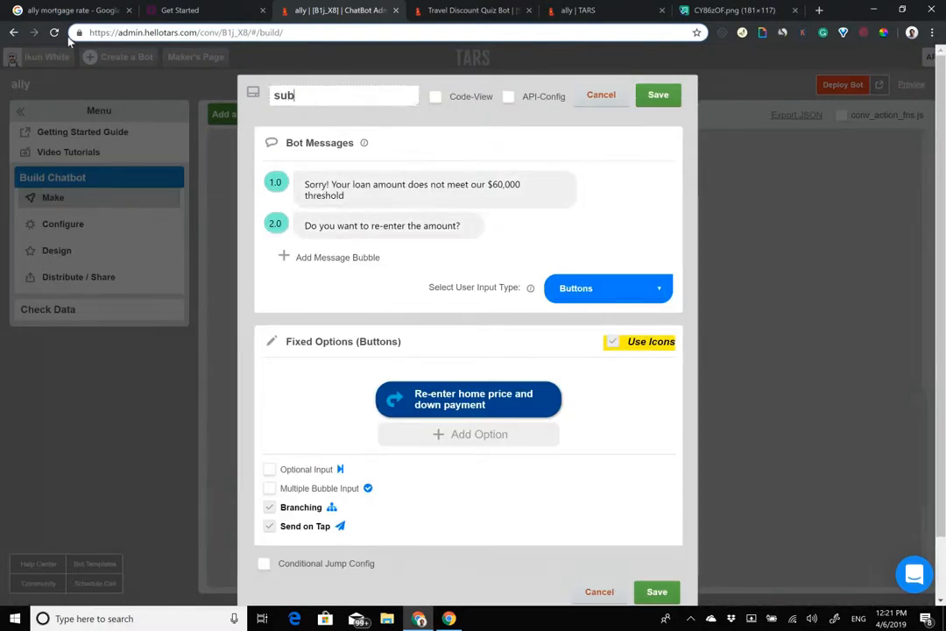
text(60k)
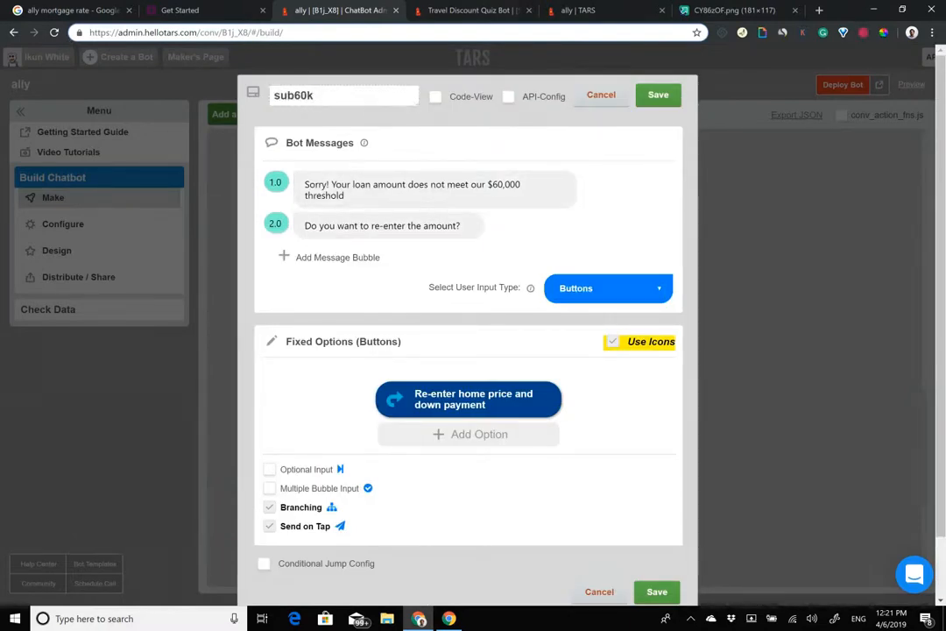
click(659, 94)
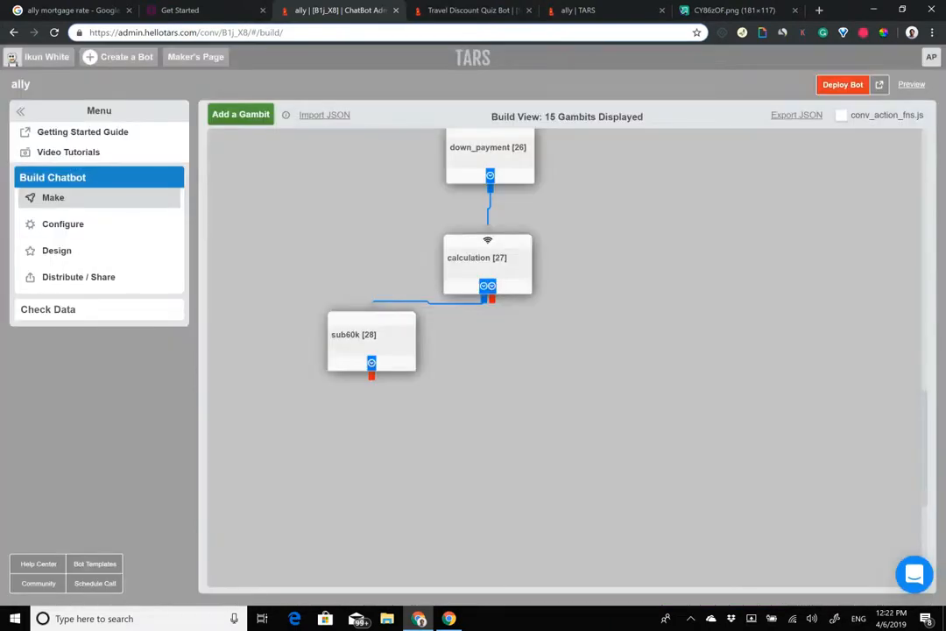
Step: Connect sub60k's output connector back to the home_price gambit
scroll(439, 245, down, 2)
scroll(421, 263, up, 2)
scroll(405, 289, up, 1)
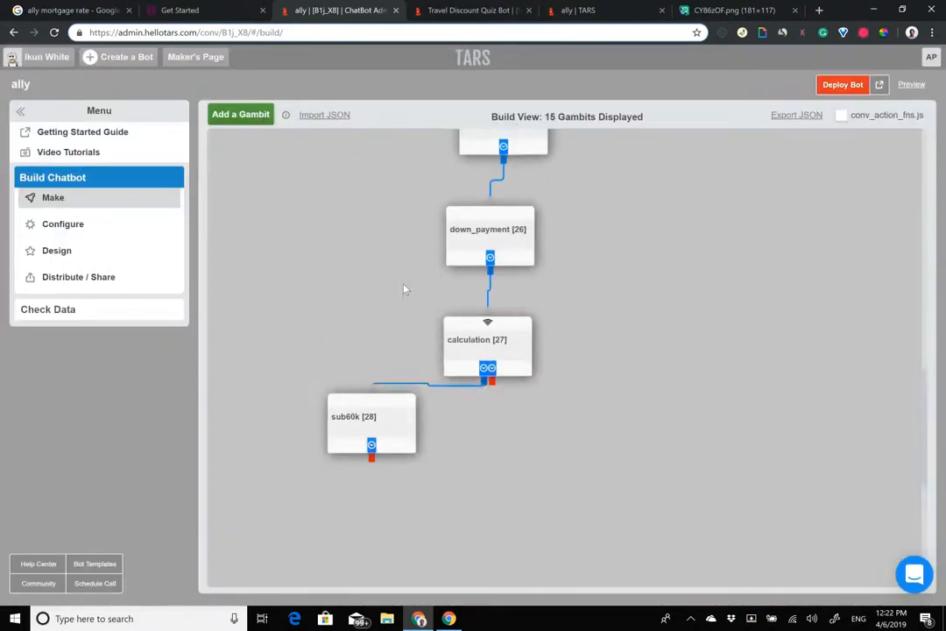
scroll(405, 289, up, 1)
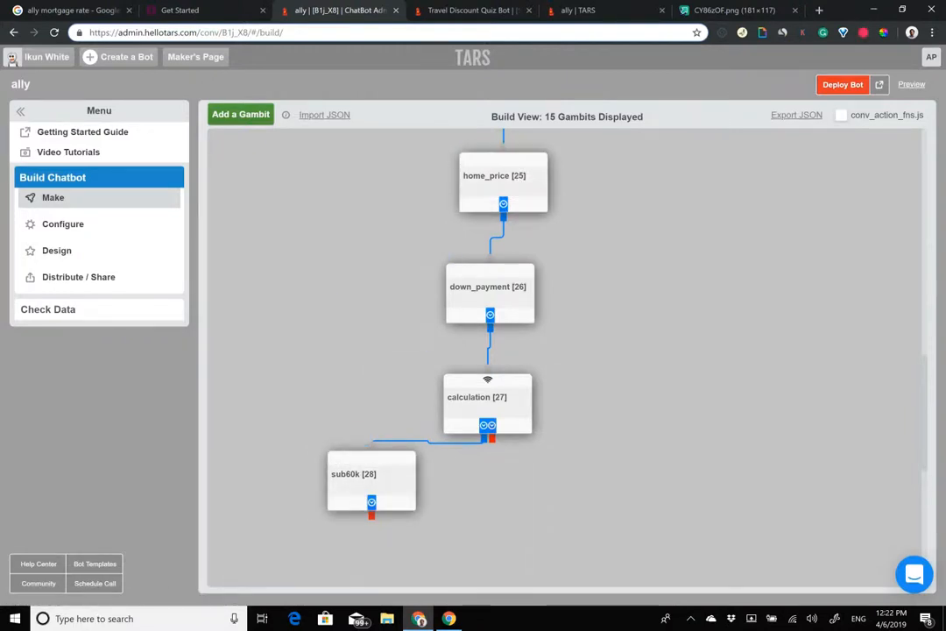
drag(372, 515, 505, 149)
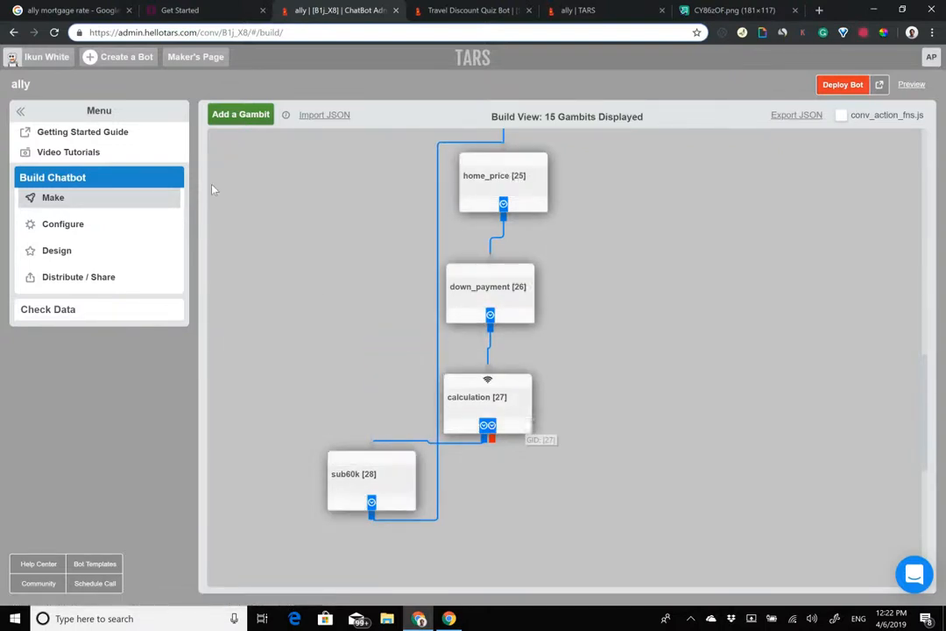
Step: Add a new gambit gid_29 below calculation and select its placeholder message for editing
click(238, 122)
drag(268, 195, 494, 530)
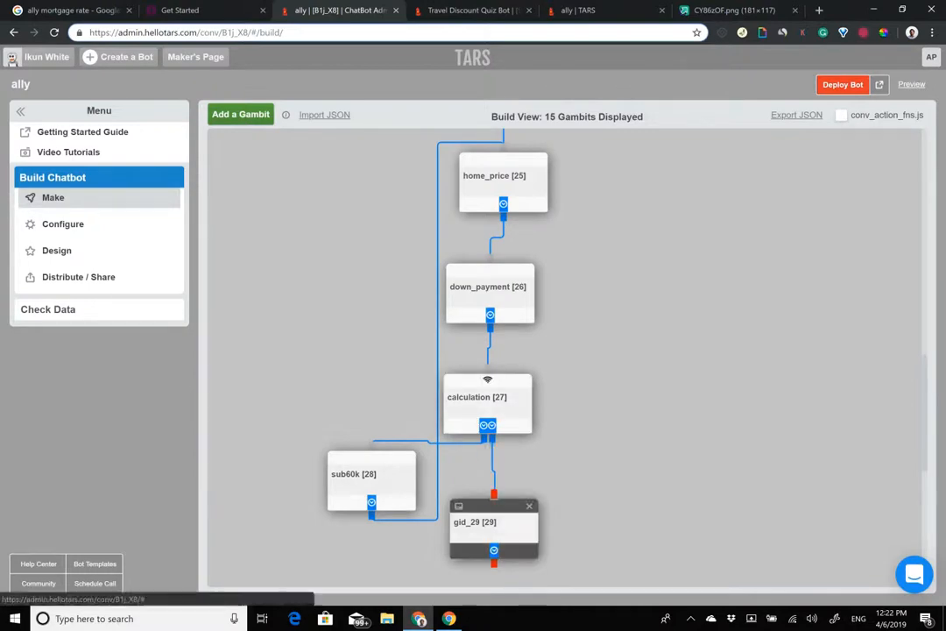
click(207, 10)
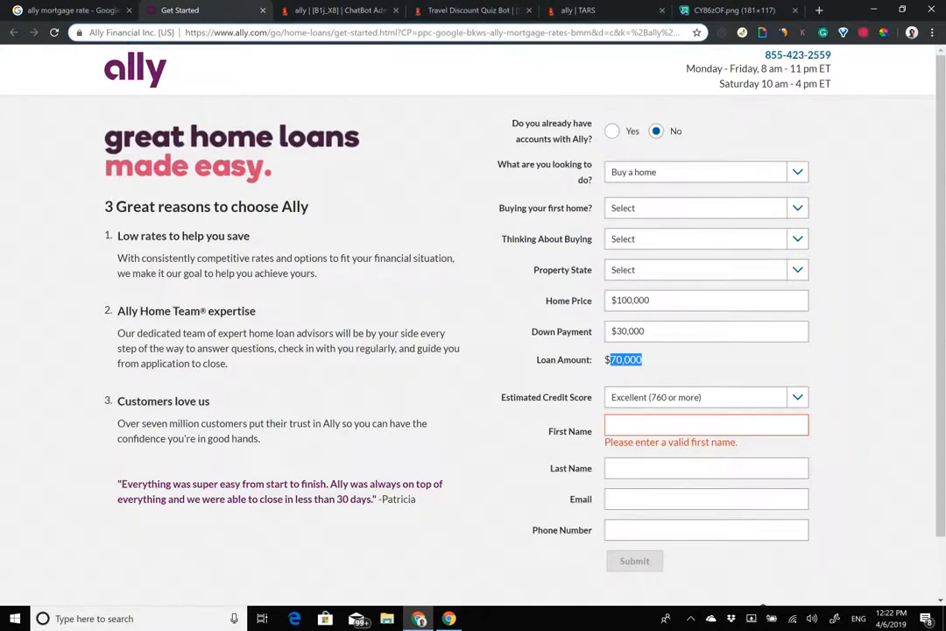
click(342, 11)
scroll(561, 351, down, 2)
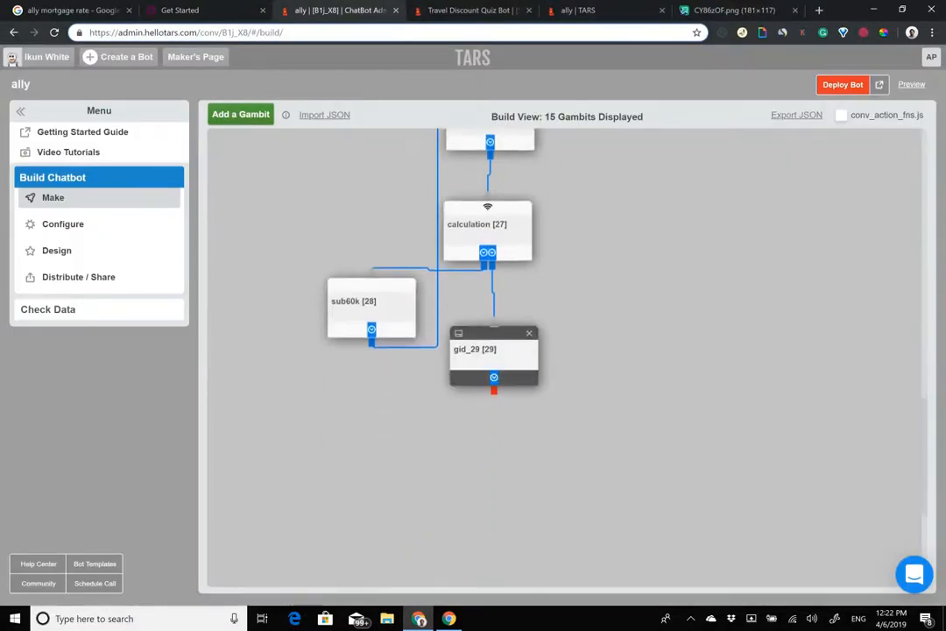
click(513, 354)
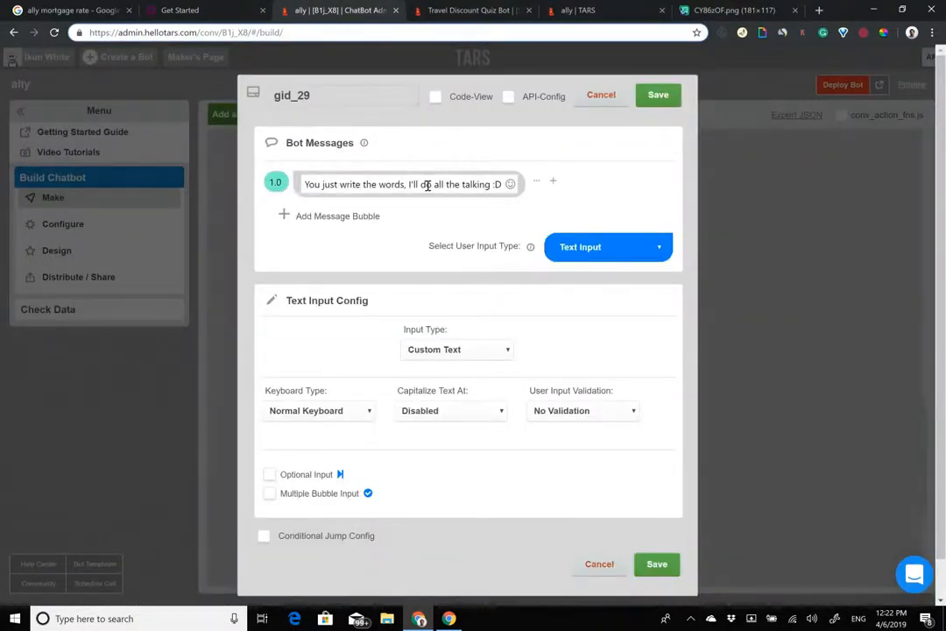
triple_click(427, 185)
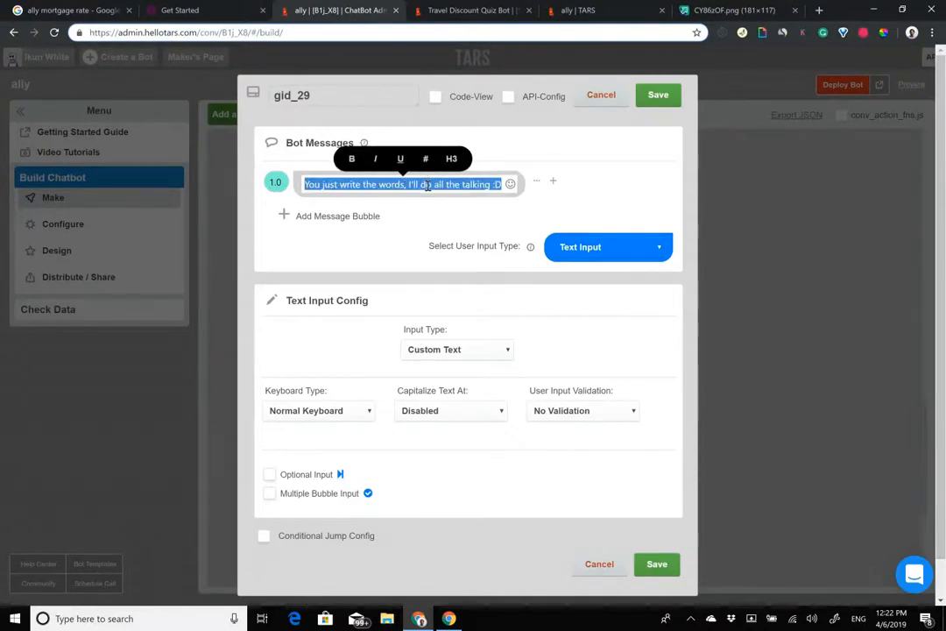
Step: Write the first bubble: 'Your loan amount meets our minimum threshold'
text(G)
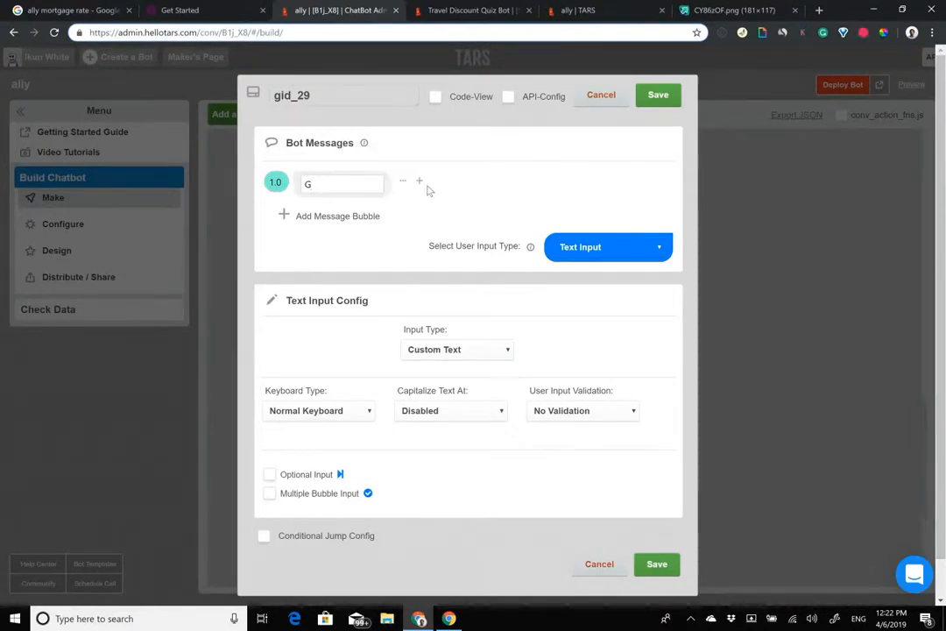
key(BackSpace)
text(Amazing)
key(BackSpace)
key(BackSpace)
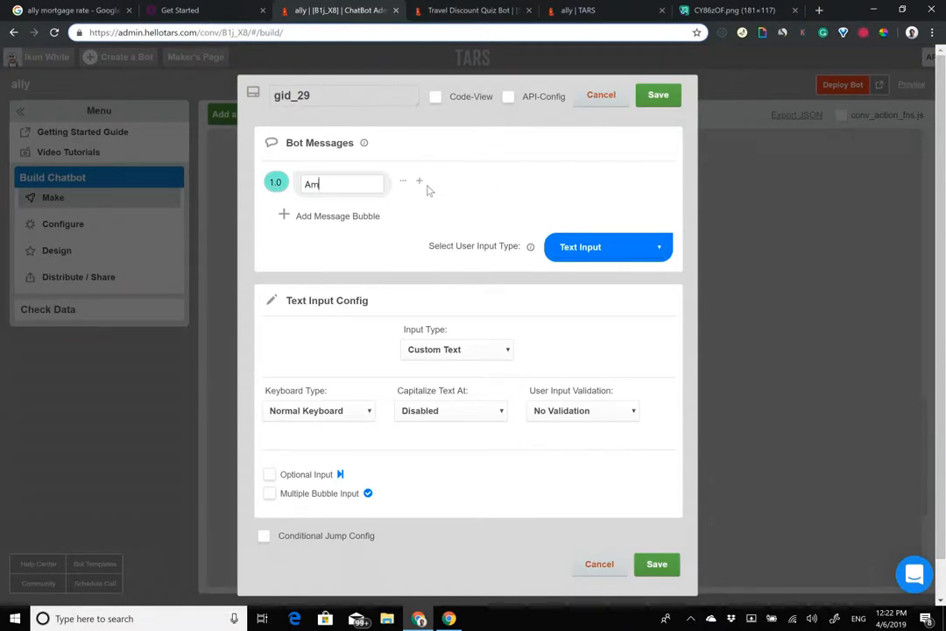
text(Your loan meets our min)
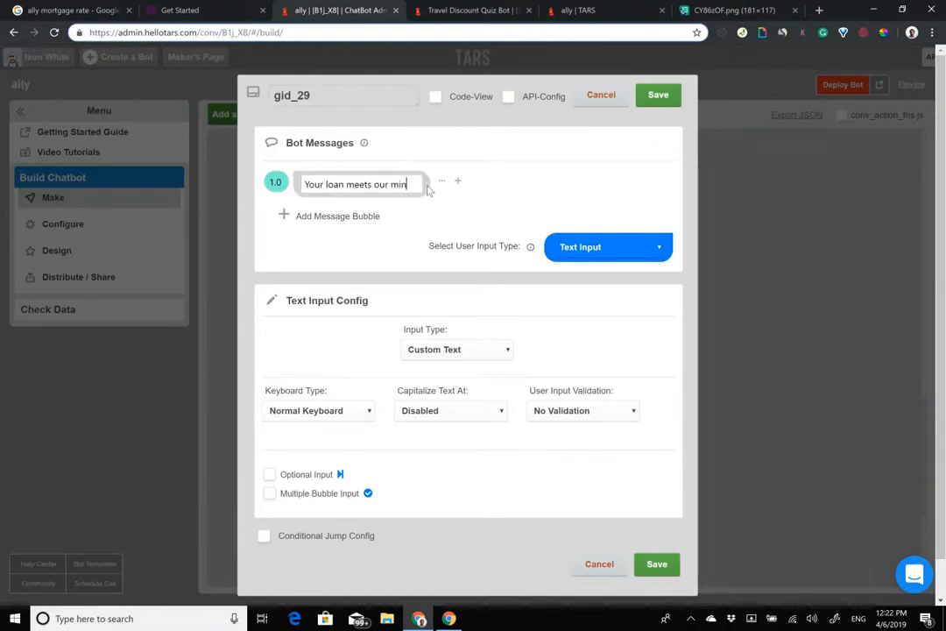
click(341, 185)
text(minimum)
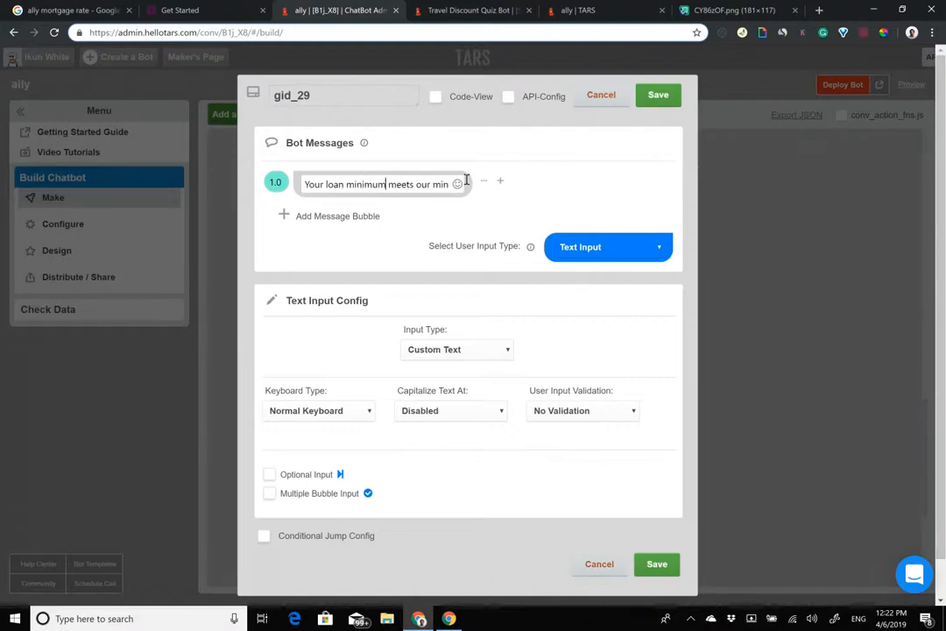
key(BackSpace)
key(BackSpace)
key(BackSpace)
key(BackSpace)
key(BackSpace)
key(BackSpace)
key(BackSpace)
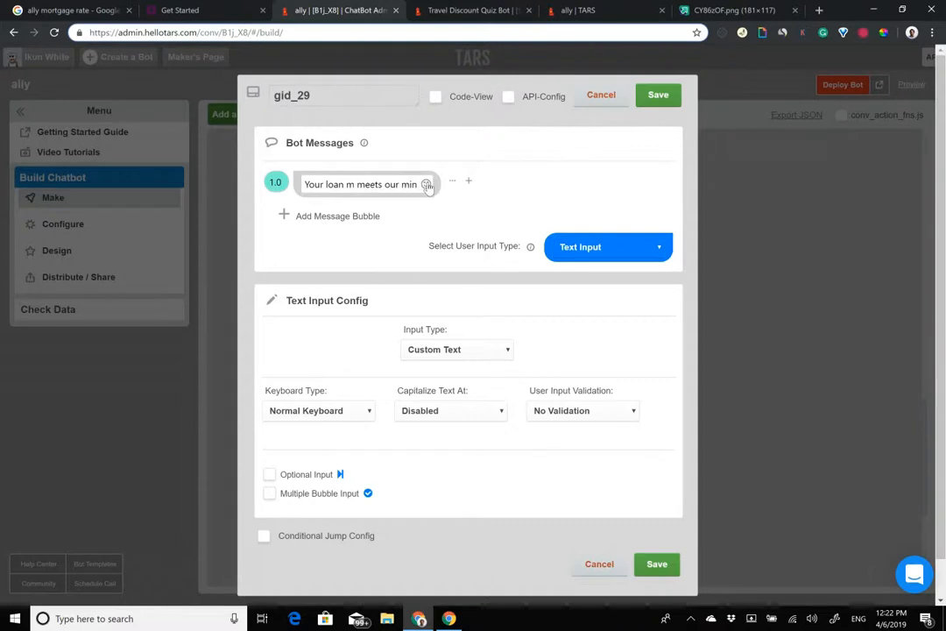
text(amount meets our m)
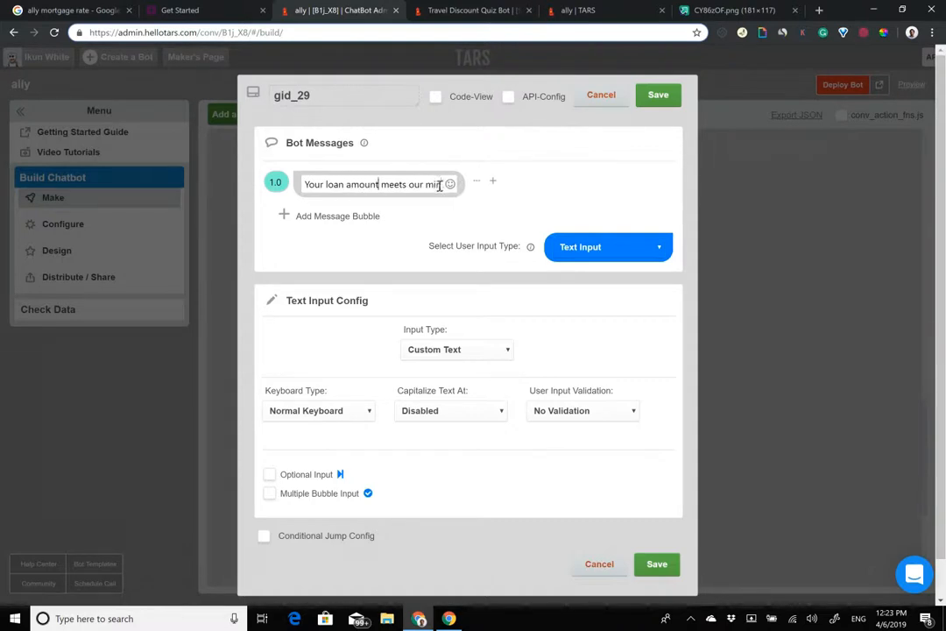
text(inimum thr)
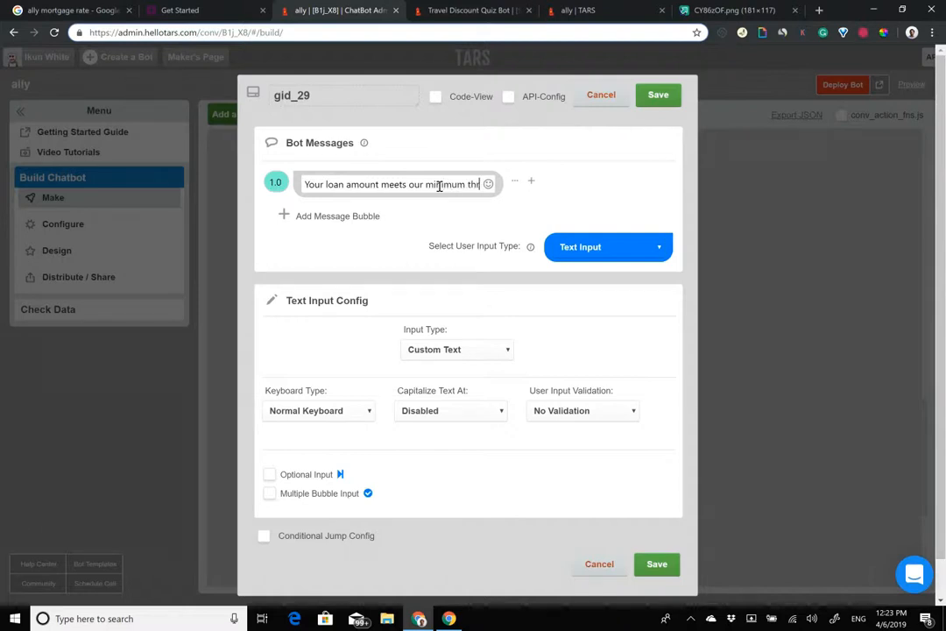
text(eshold)
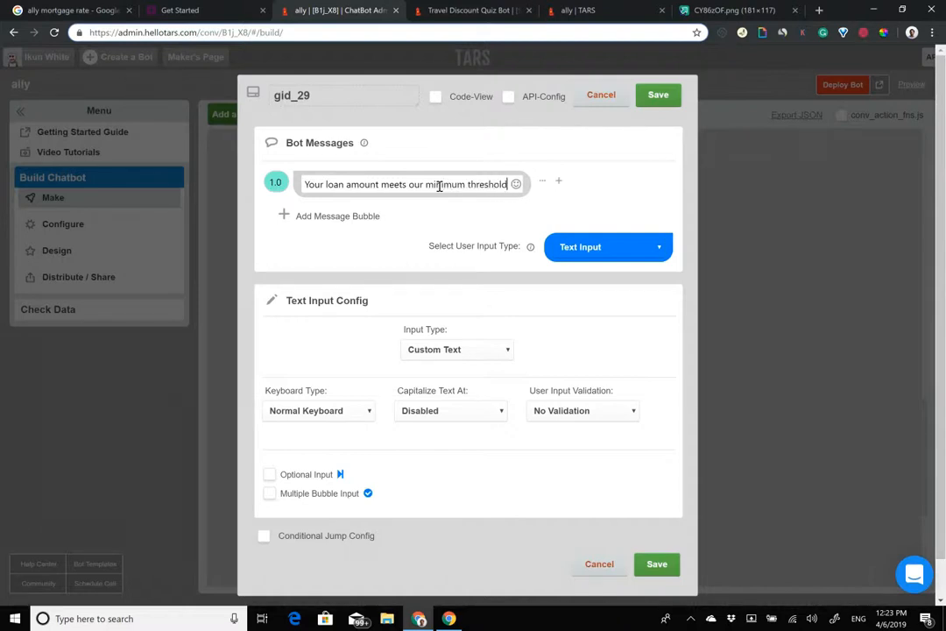
Step: Add a second bubble asking for the user's credit score before passing their details to the team
click(315, 216)
click(320, 219)
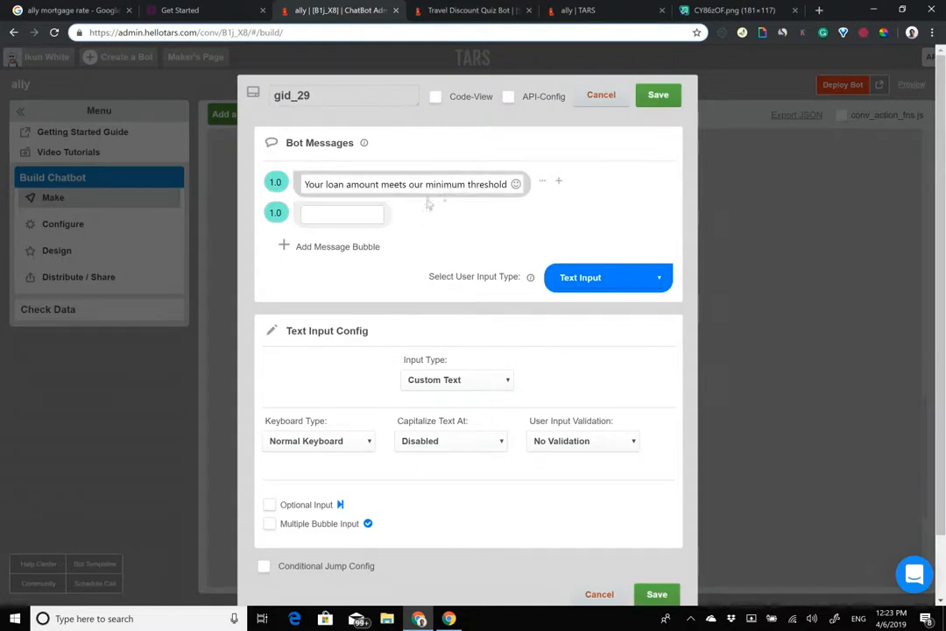
text(What is)
key(BackSpace)
key(BackSpace)
key(BackSpace)
key(BackSpace)
key(BackSpace)
key(BackSpace)
text(I just need your credit score.)
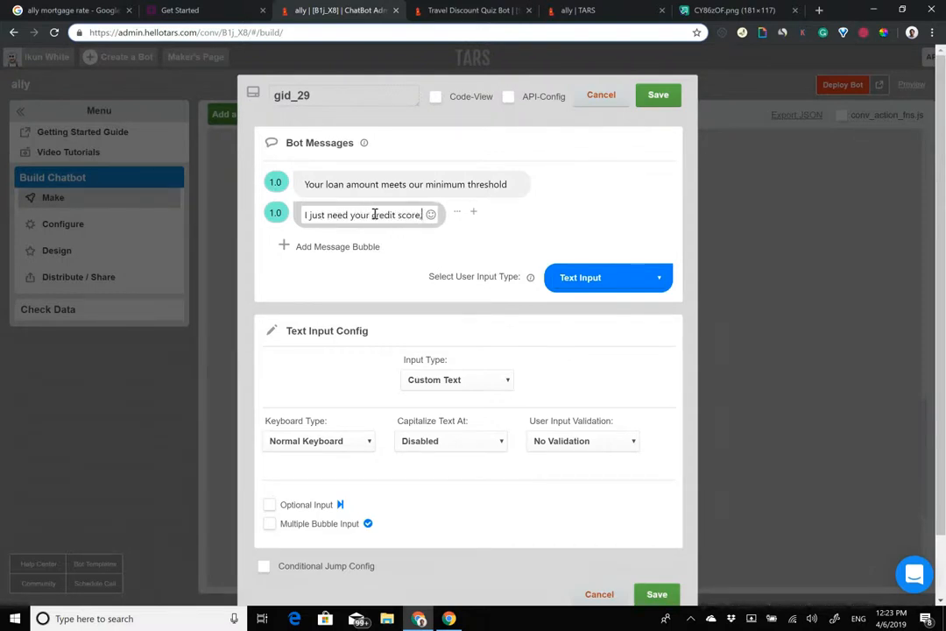
key(BackSpace)
text(, bec)
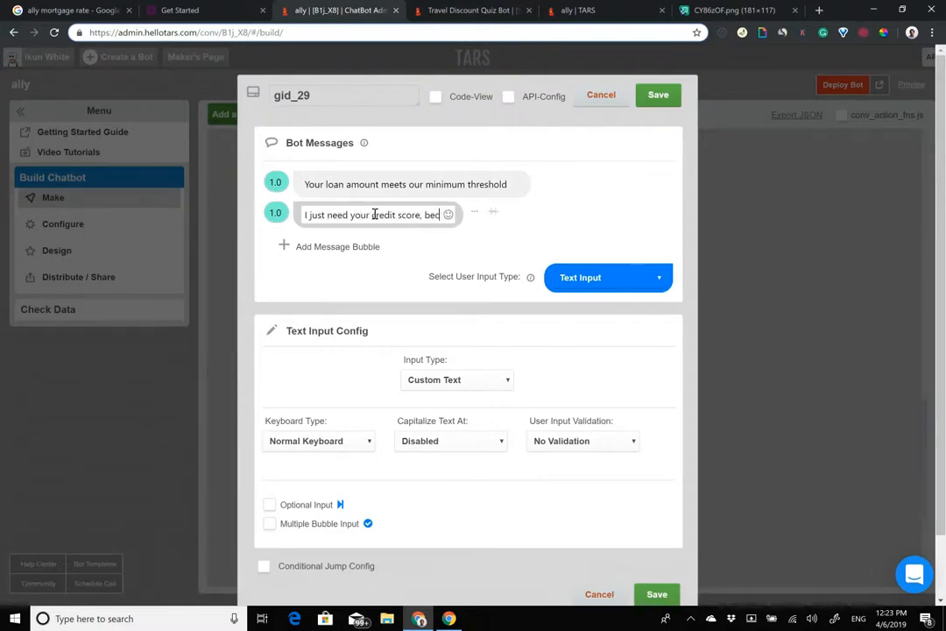
key(BackSpace)
text(fore)
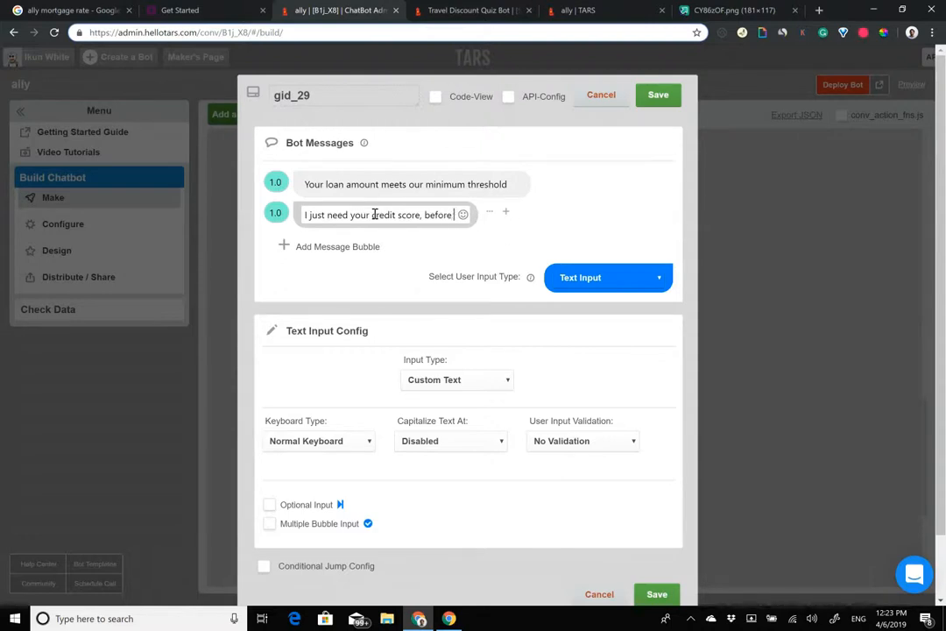
text( we can )
text(h)
text(ass)
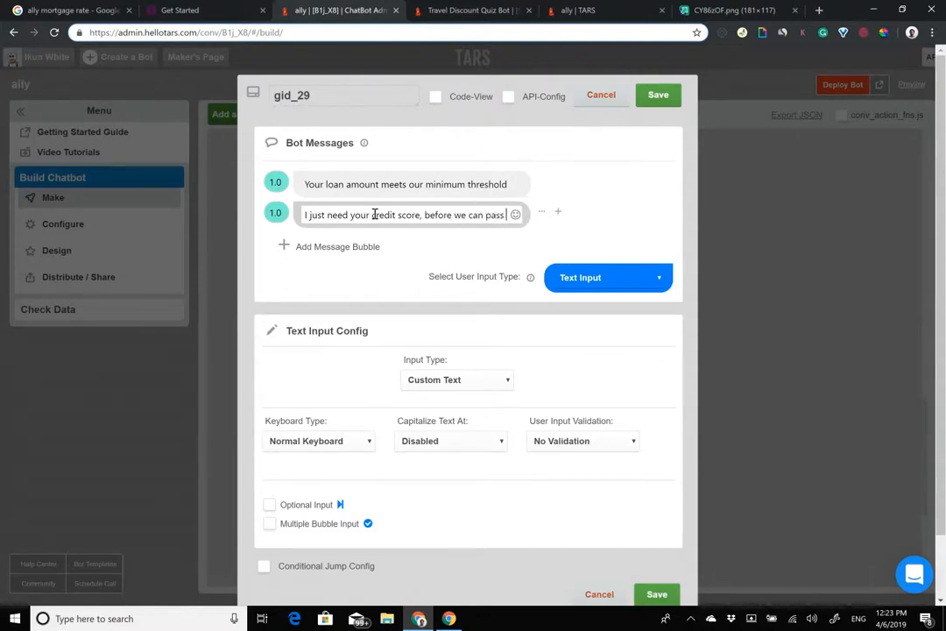
text( your details a)
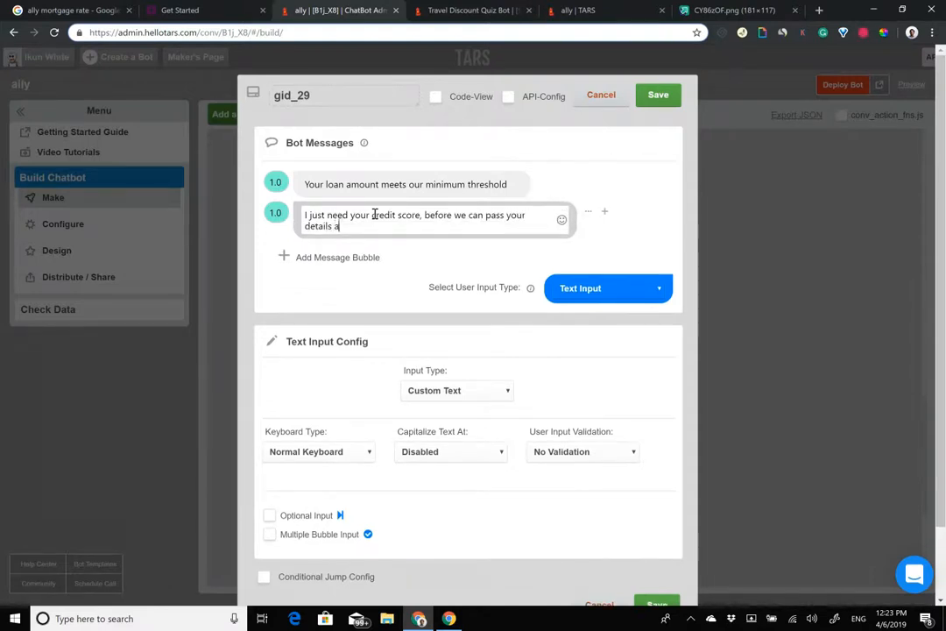
text(long to the team)
Step: Bold 'credit score' and place a pointing-down emoji right after it
drag(373, 219, 427, 218)
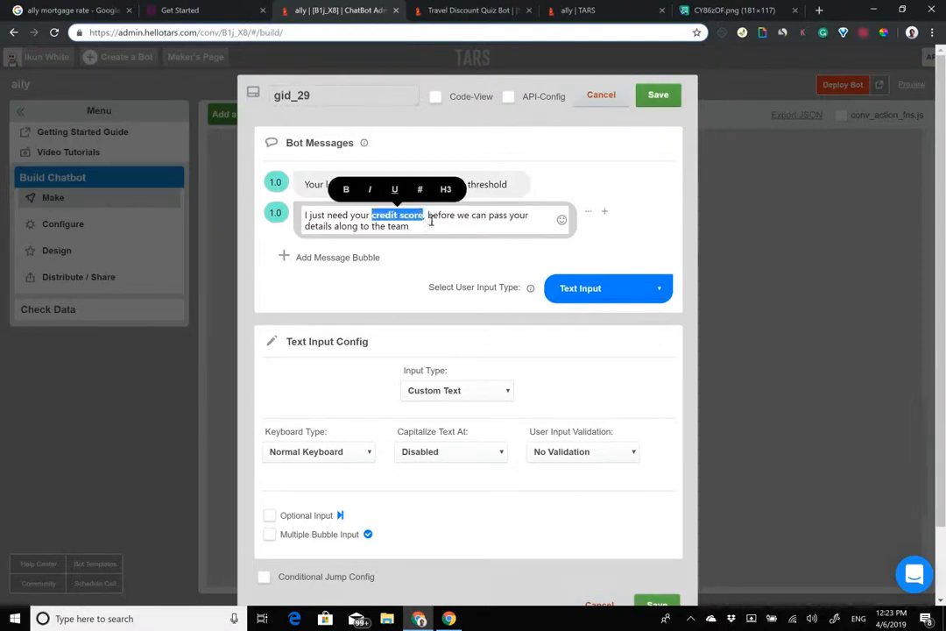
key(ctrl+b)
click(560, 220)
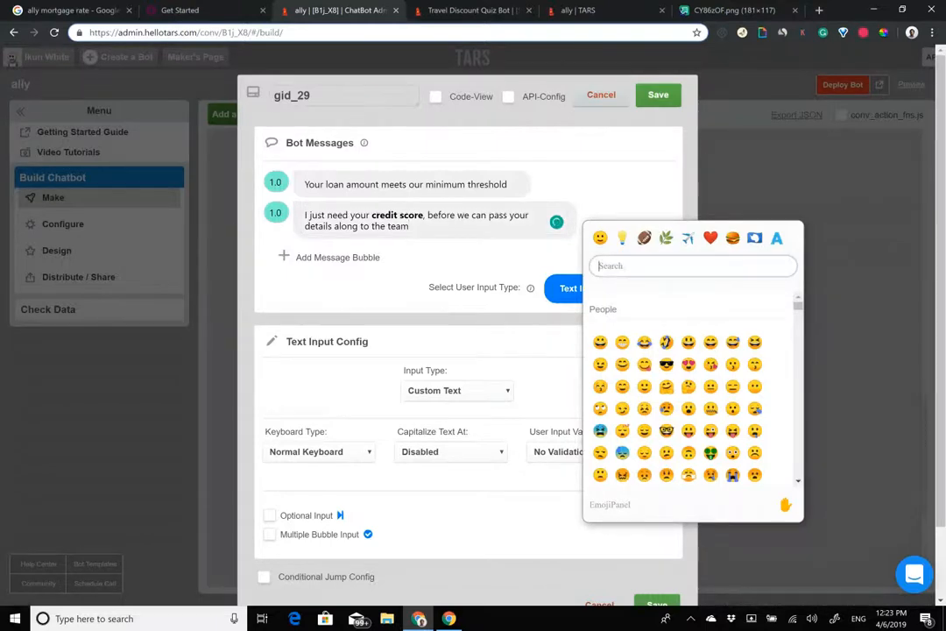
text(poin)
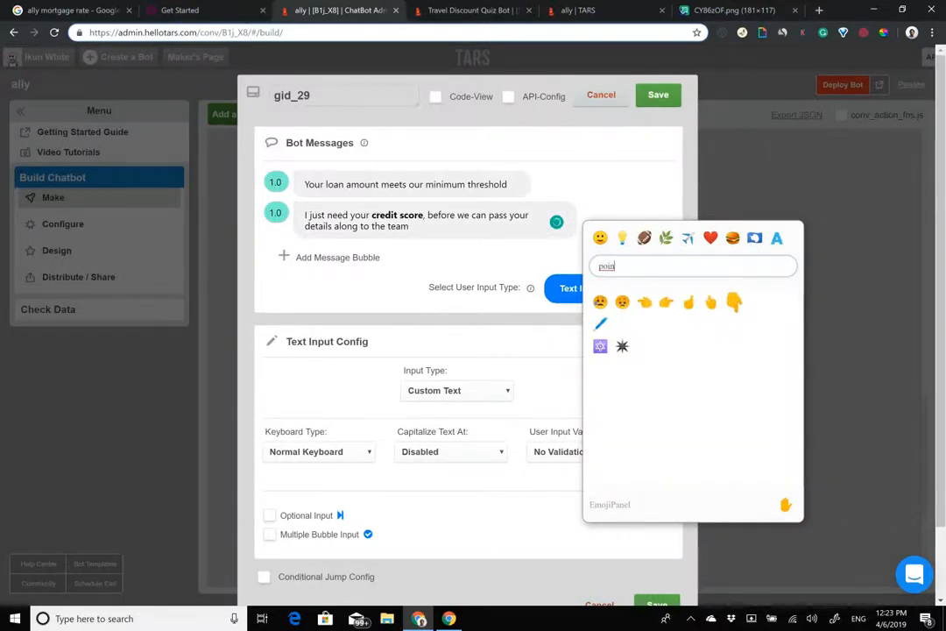
click(734, 302)
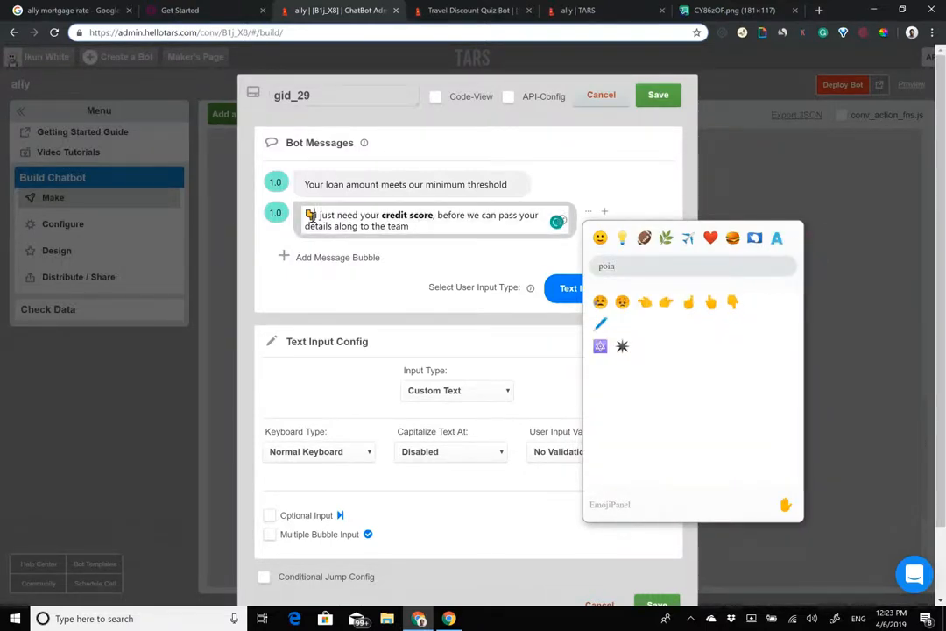
click(311, 217)
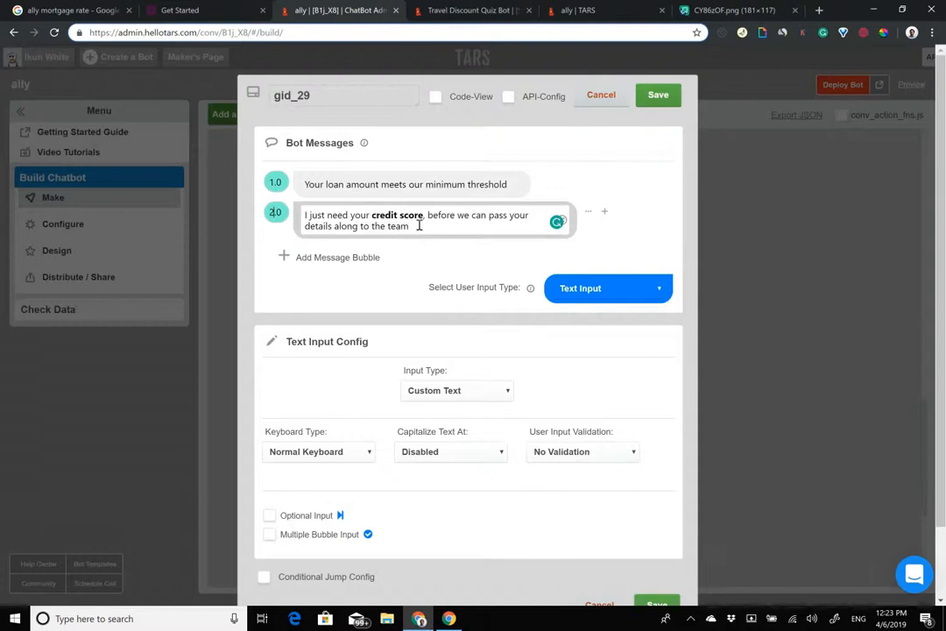
text(👇)
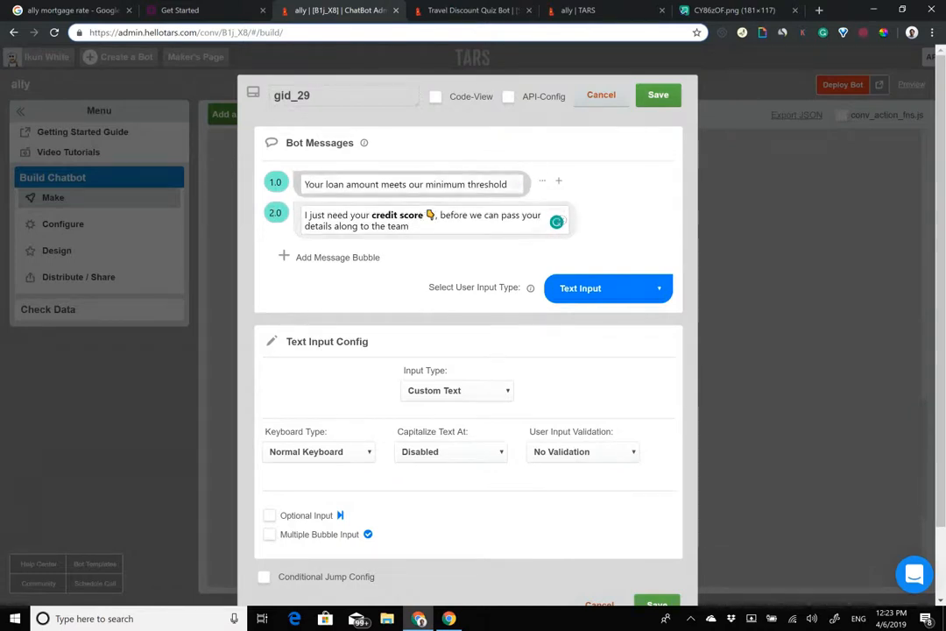
Step: Set the keyboard type to Number Keyboard and rename gid_29 to credit_score
click(316, 453)
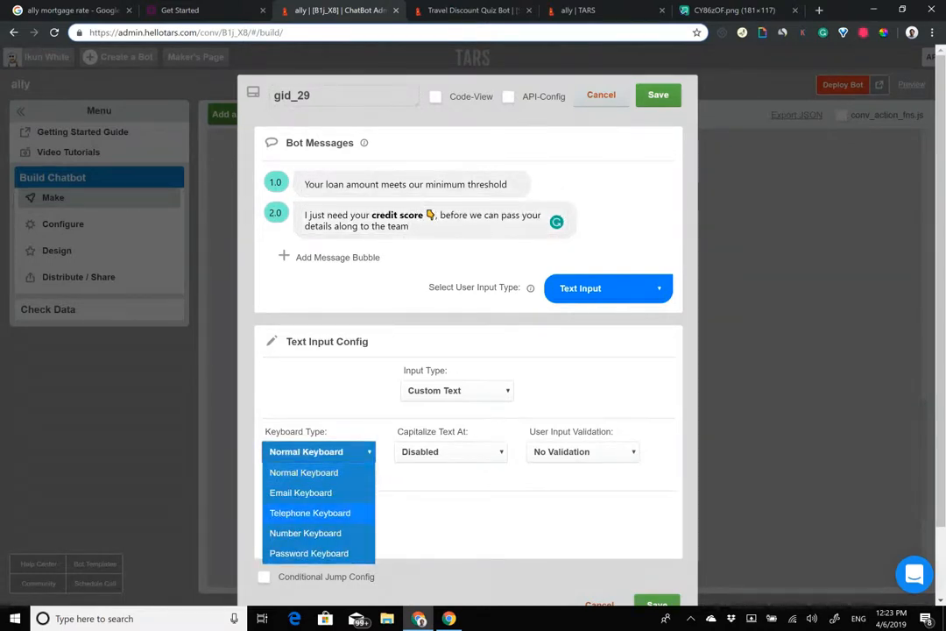
click(305, 533)
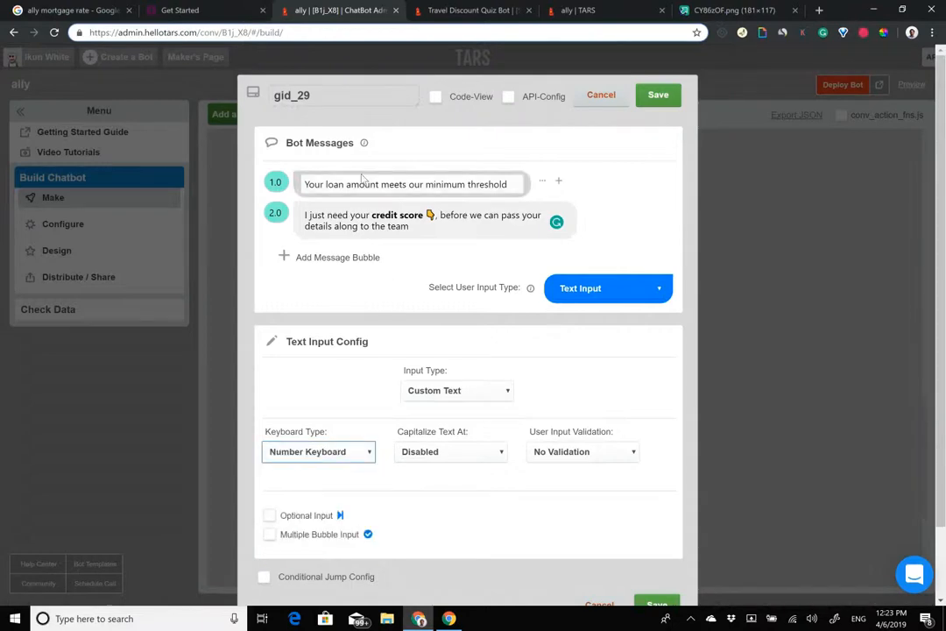
double_click(317, 92)
text(credit_score)
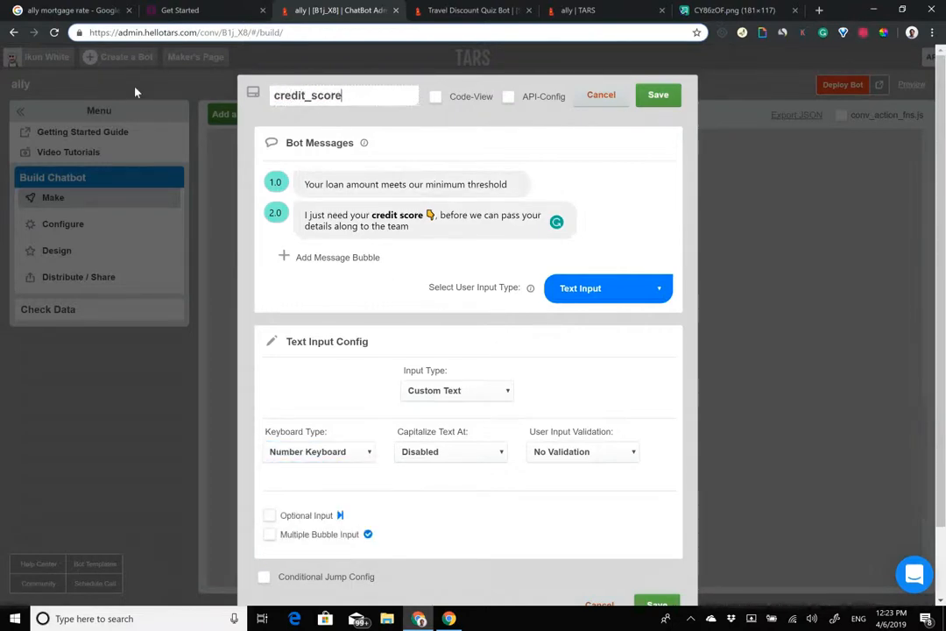
Step: Add a bold 'estimated' before credit score and enable Conditional Jump Config
click(373, 223)
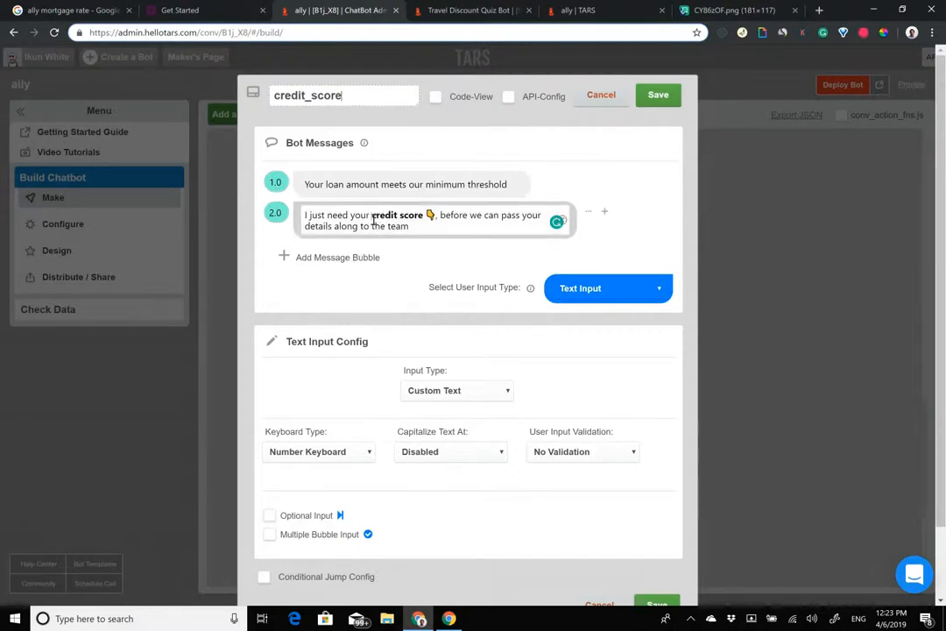
text(estimated)
key(shift+Left)
key(shift+Left)
key(shift+Left)
key(shift+Left)
key(shift+Left)
key(shift+Left)
key(shift+Left)
key(shift+Left)
key(shift+Left)
key(shift+Left)
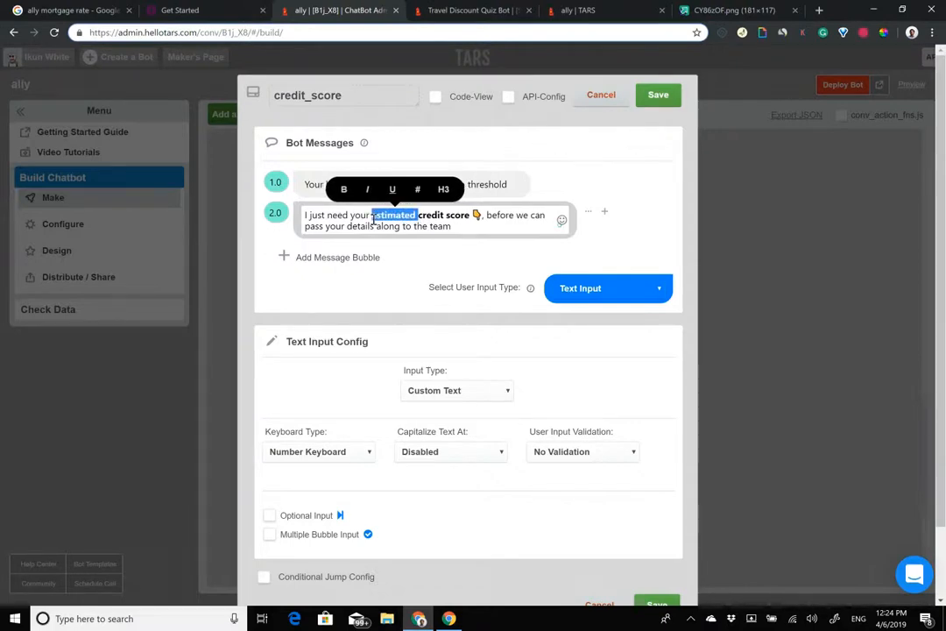
key(ctrl+b)
scroll(468, 351, down, 2)
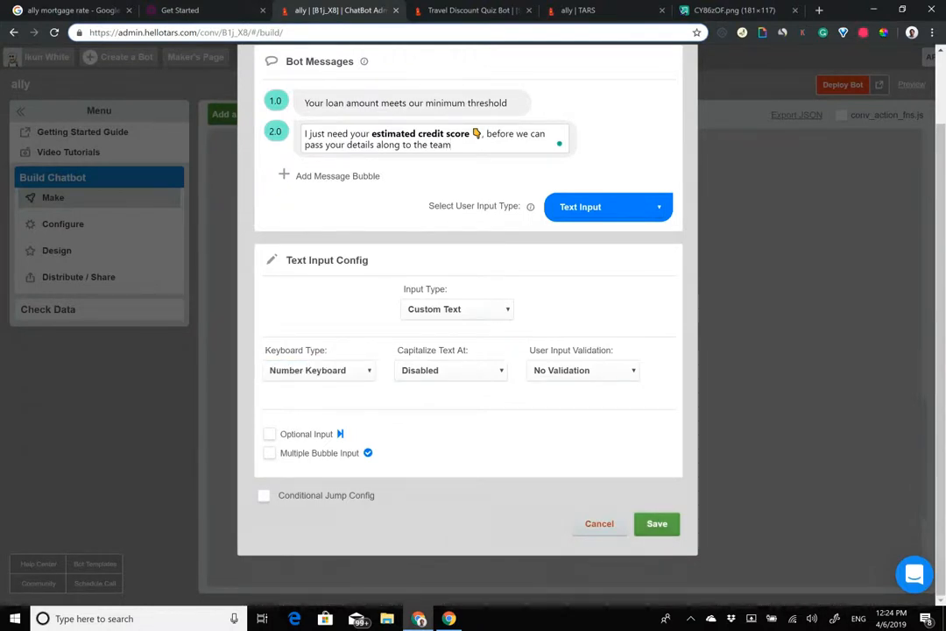
click(177, 10)
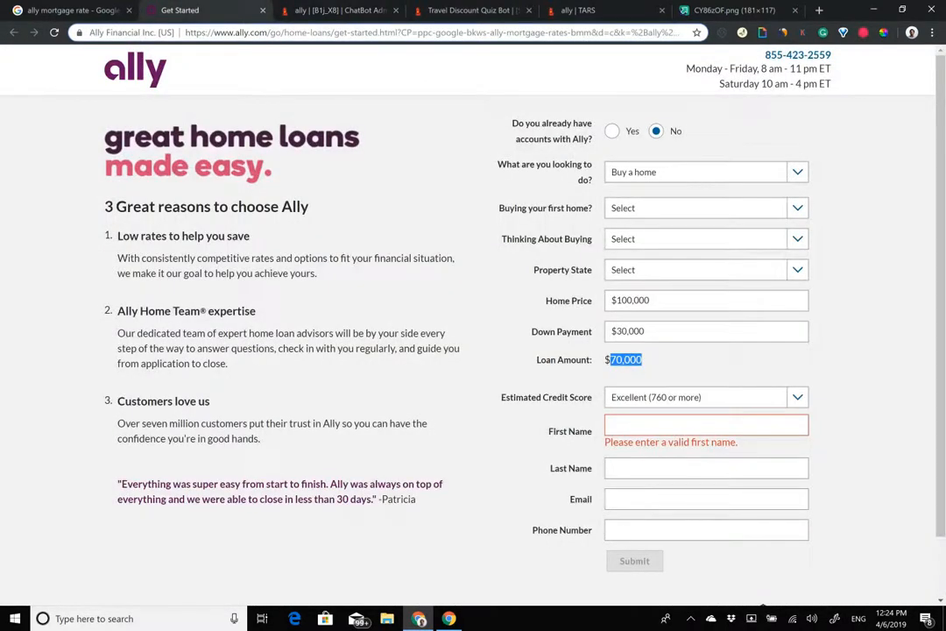
Step: On Ally's form, choose Poor (580-599) credit score and highlight the below-620 warning
click(706, 397)
click(683, 357)
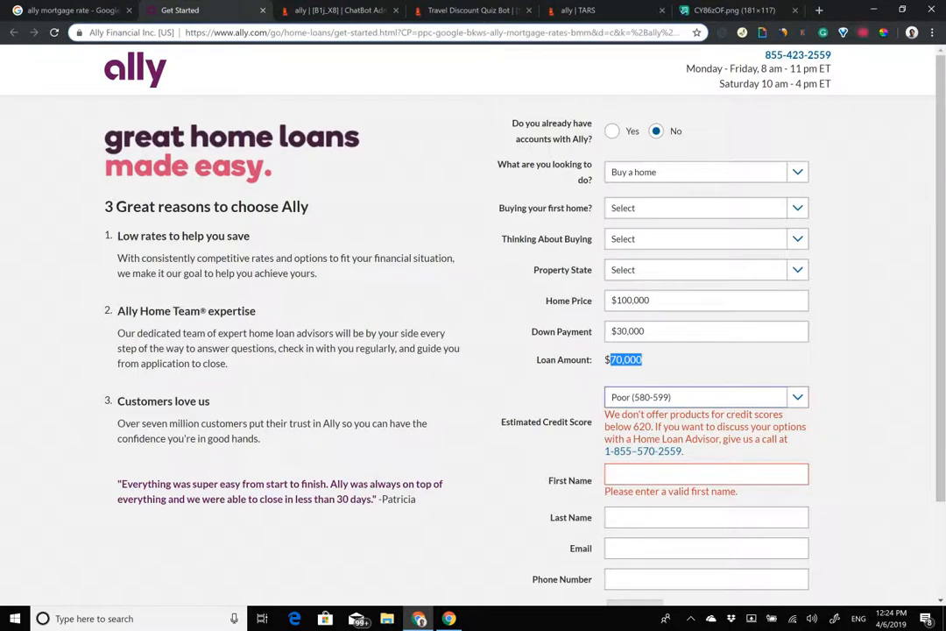
drag(642, 359, 682, 451)
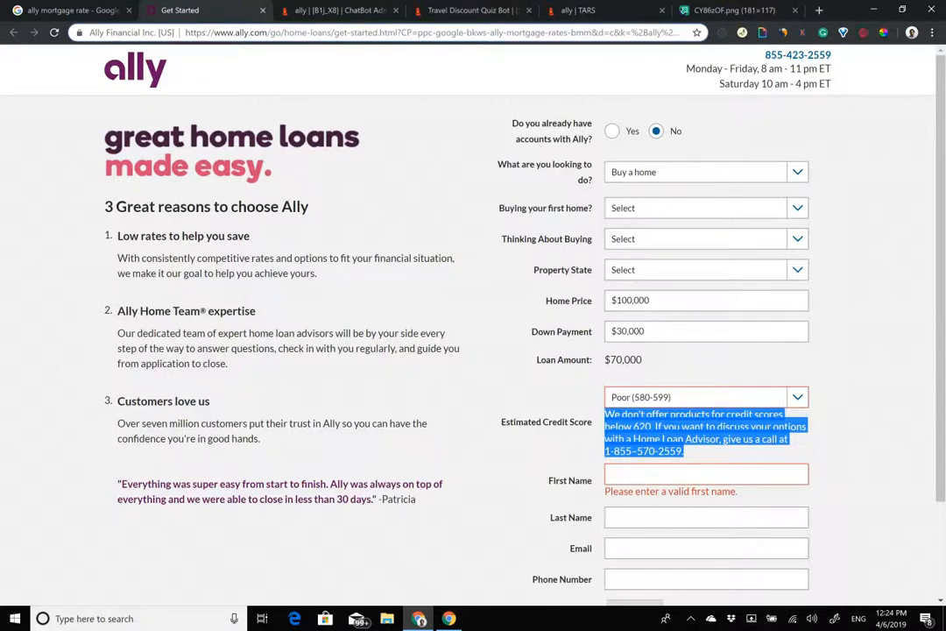
click(337, 10)
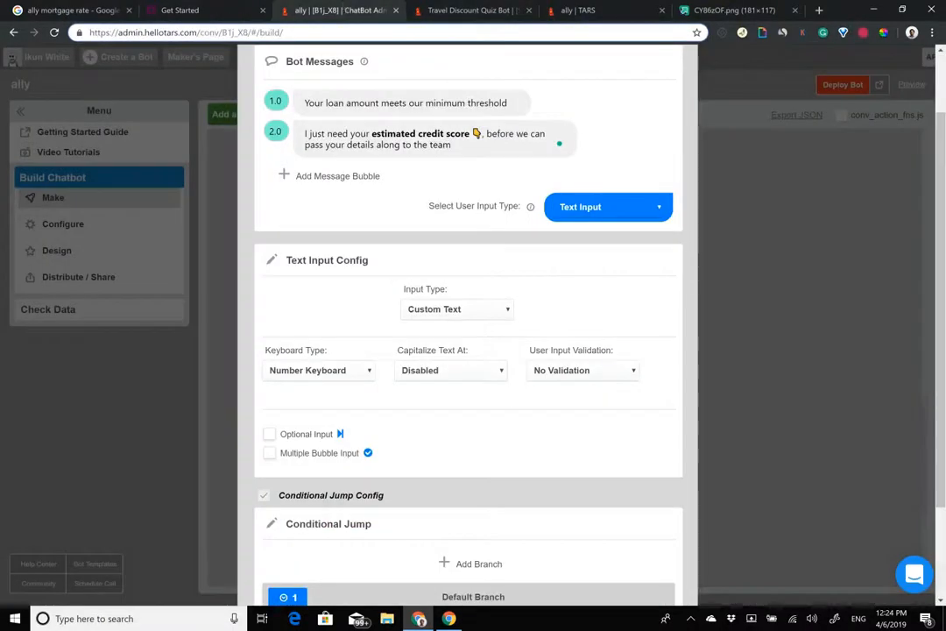
Step: Add a conditional branch on the field {{ursp.credit_score}}
scroll(469, 438, down, 3)
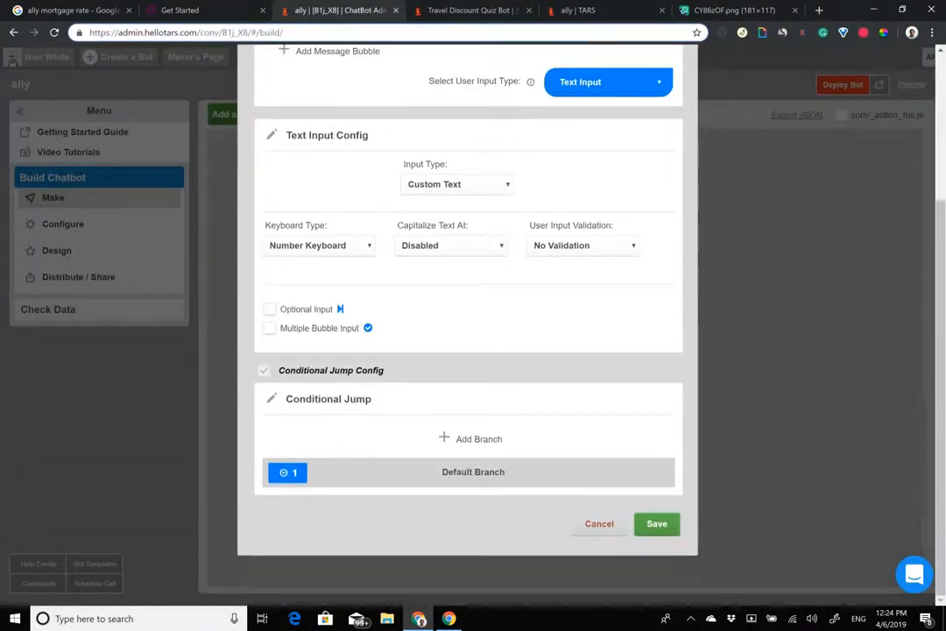
click(473, 438)
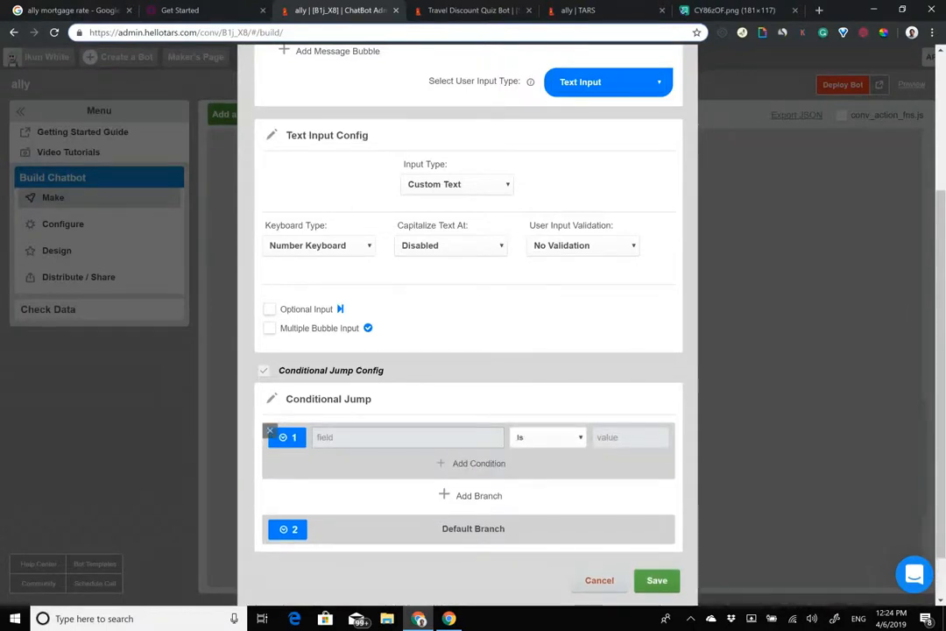
click(408, 437)
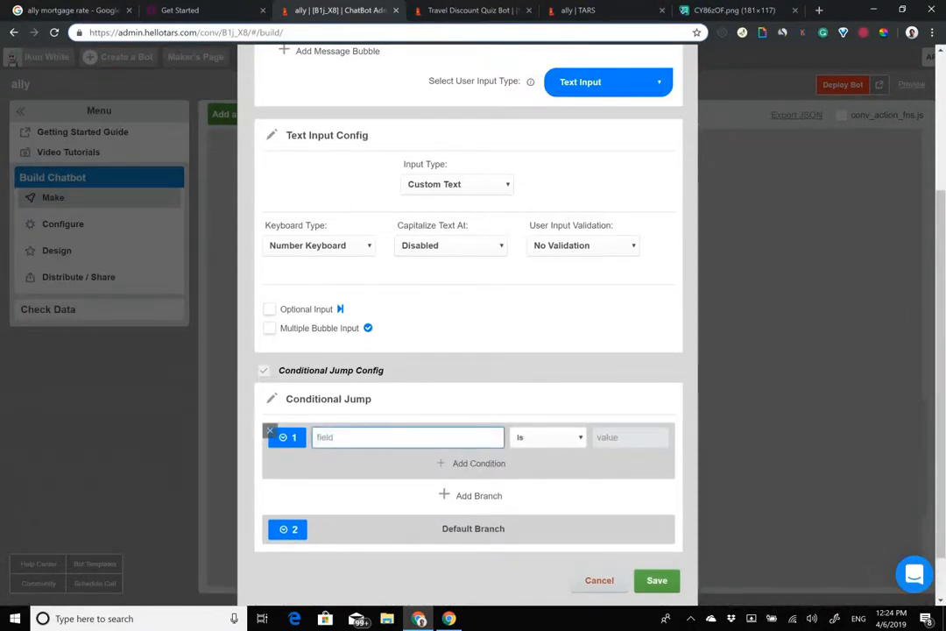
text({{ursp.)
scroll(452, 448, up, 3)
scroll(452, 449, down, 4)
text(credit_score)
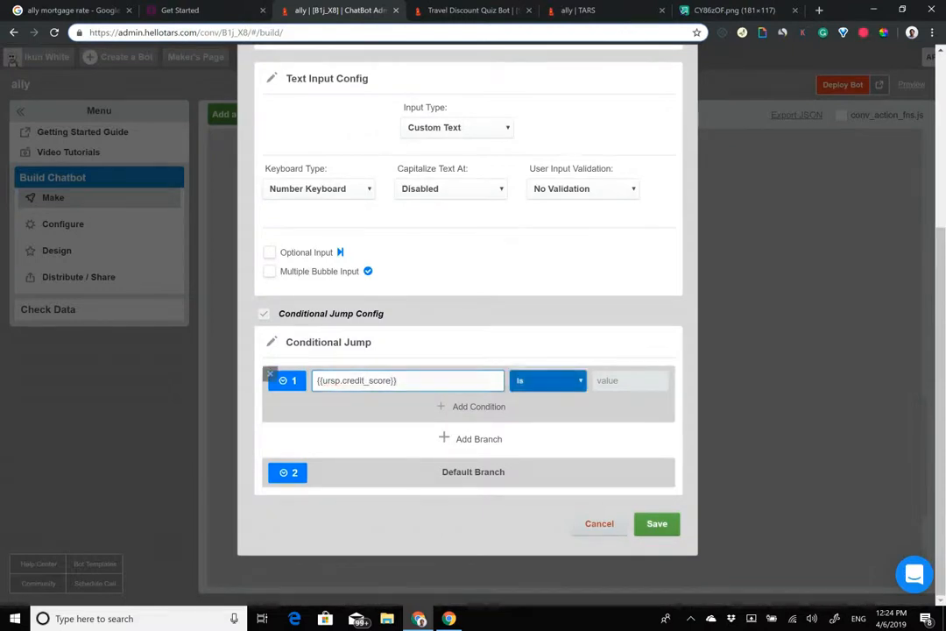
Step: Set the branch condition to Less Than 620 and save the jump settings
click(549, 381)
click(543, 299)
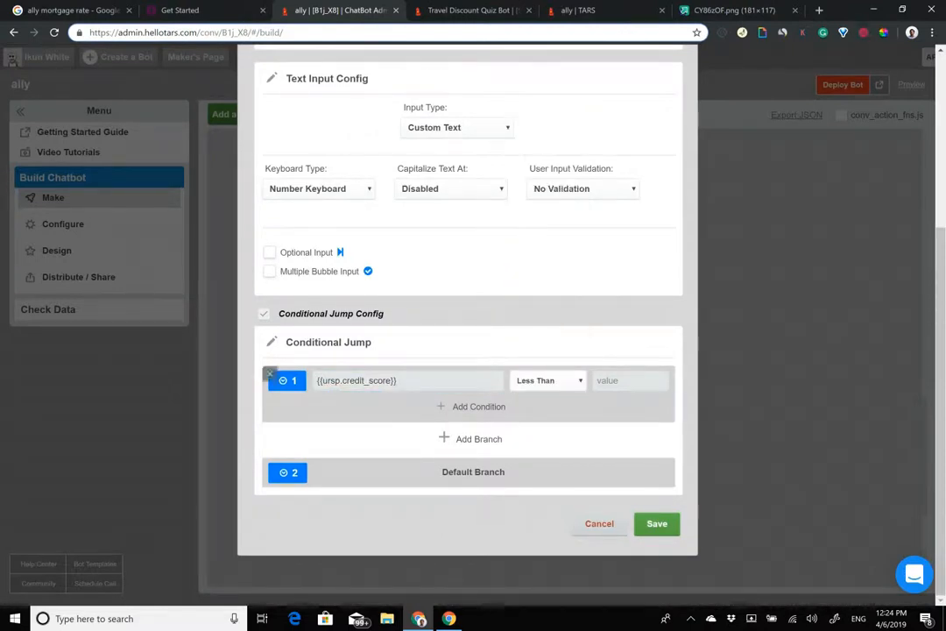
click(630, 381)
text(620)
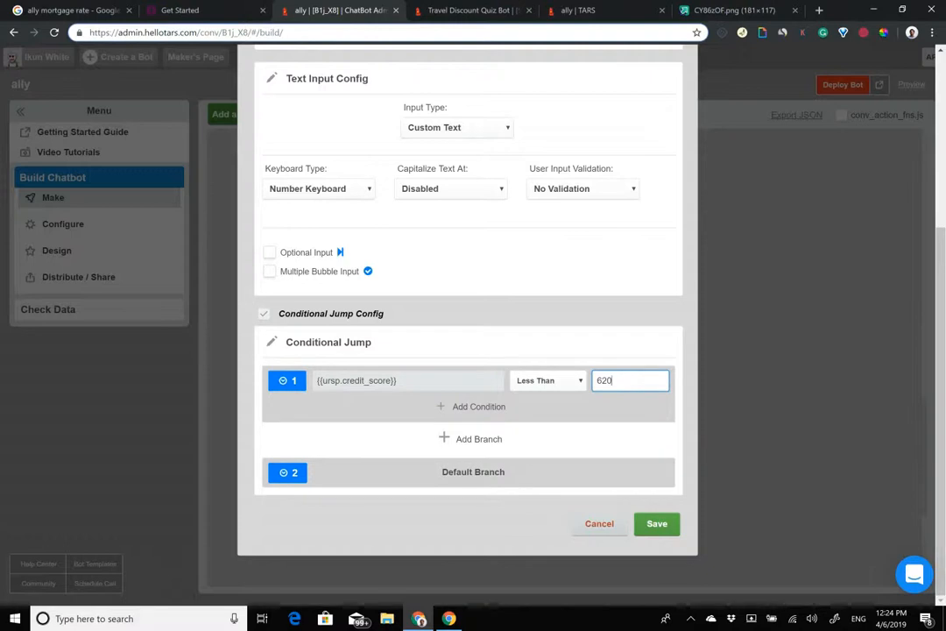
click(657, 523)
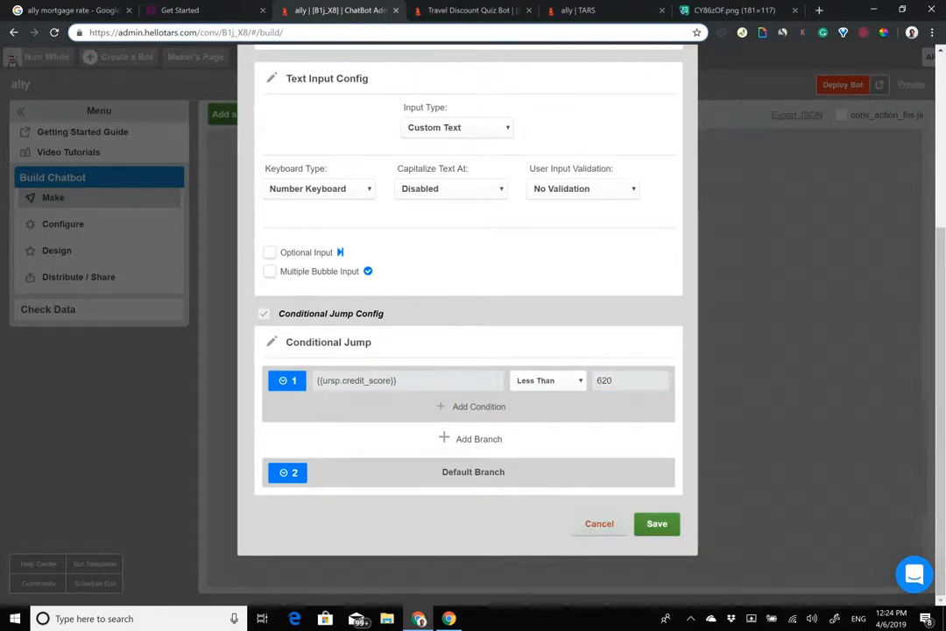
scroll(560, 350, down, 3)
click(241, 114)
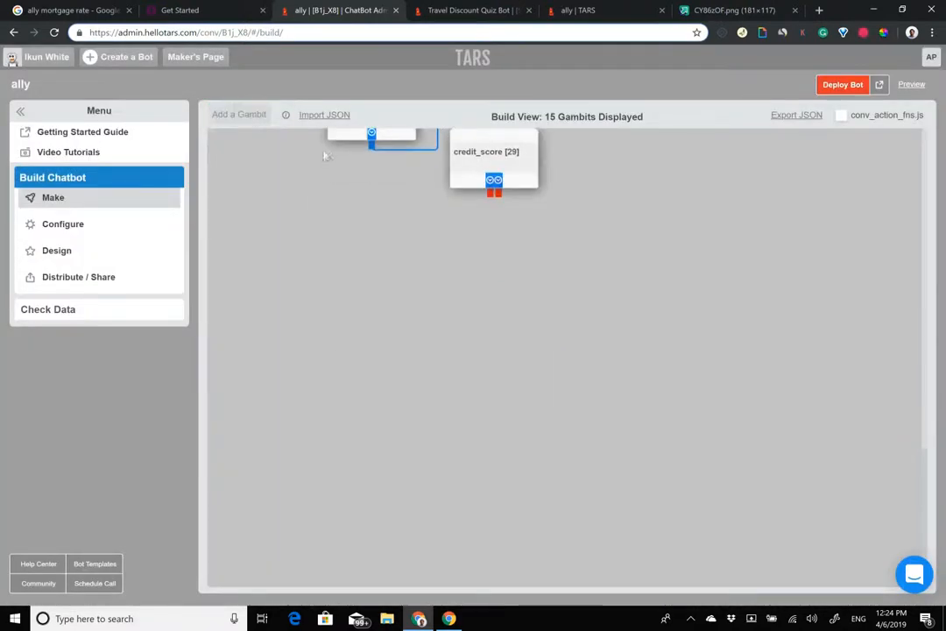
Step: Place a new gambit under credit_score, link the first branch to it, and copy Ally's rejection message
drag(270, 179, 408, 259)
drag(491, 193, 417, 227)
click(210, 6)
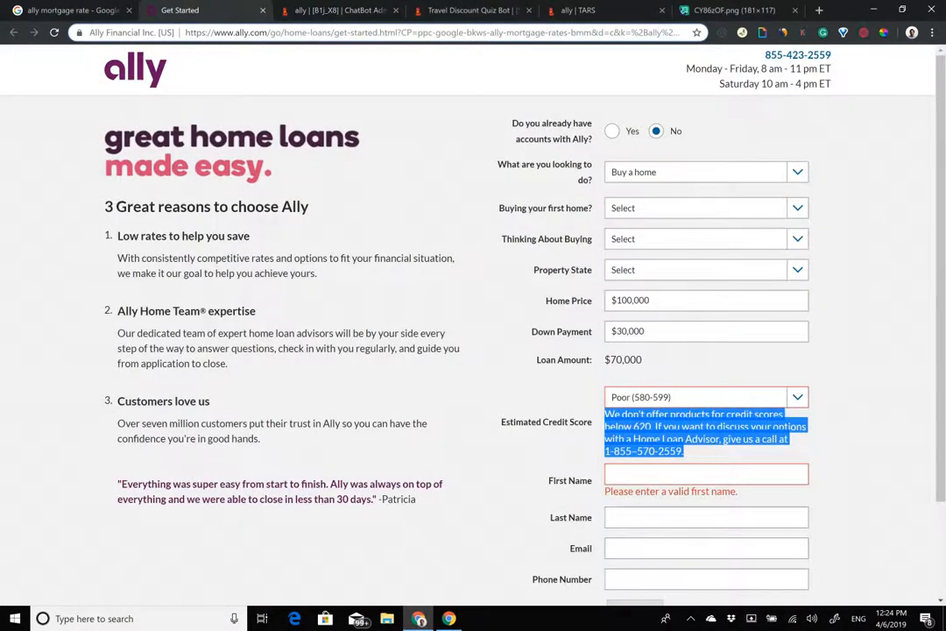
click(597, 377)
drag(620, 415, 684, 451)
key(ctrl+c)
click(324, 9)
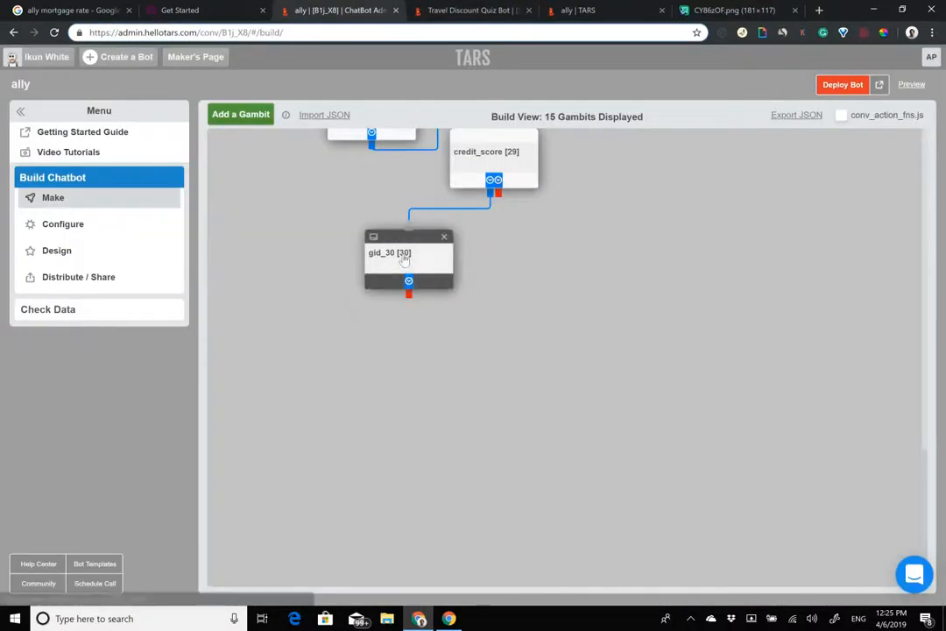
Step: Paste Ally's message into gid_30, moving the advisor sentence into a second bubble
click(401, 256)
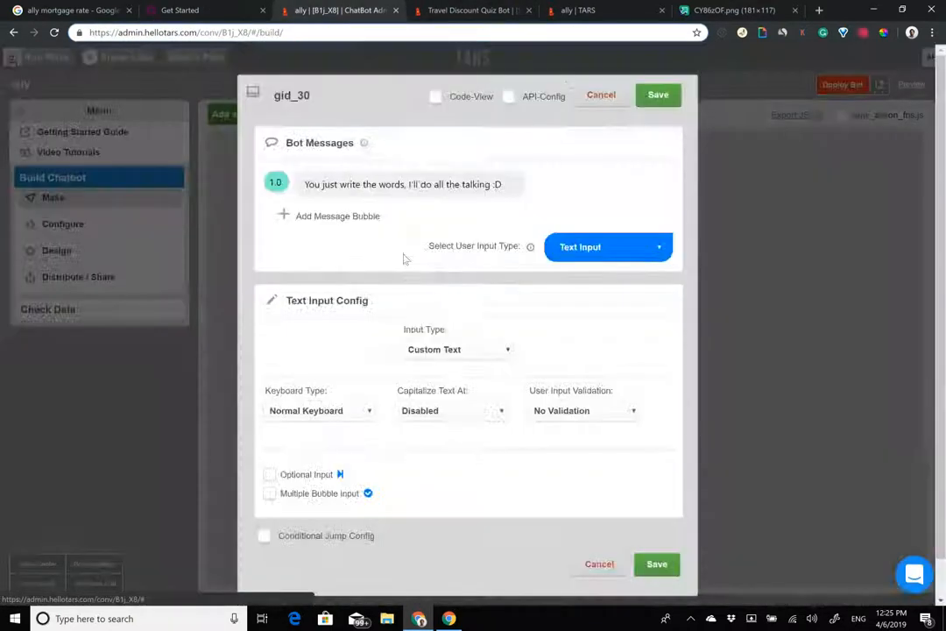
triple_click(430, 182)
key(ctrl+v)
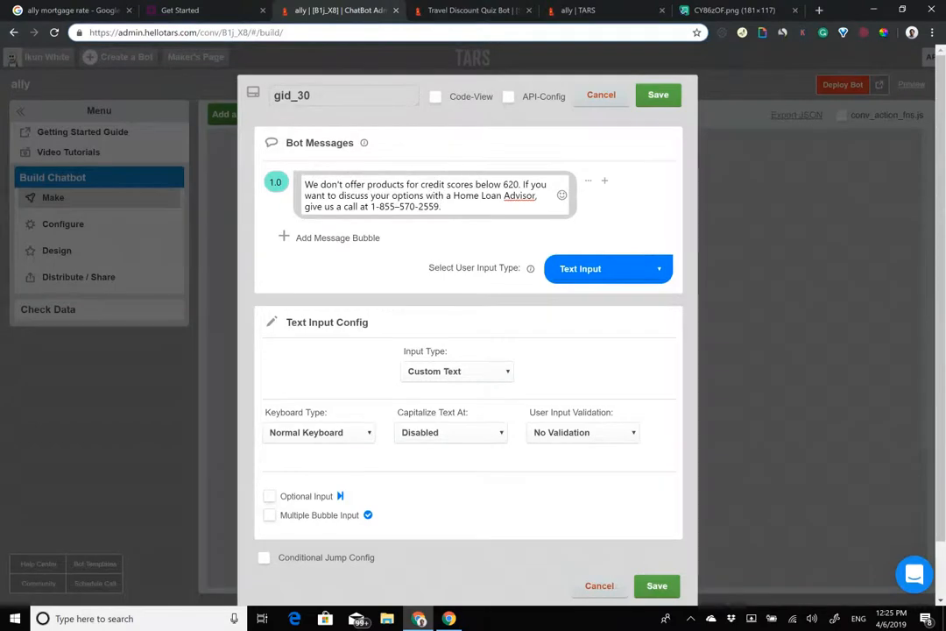
drag(523, 184, 442, 208)
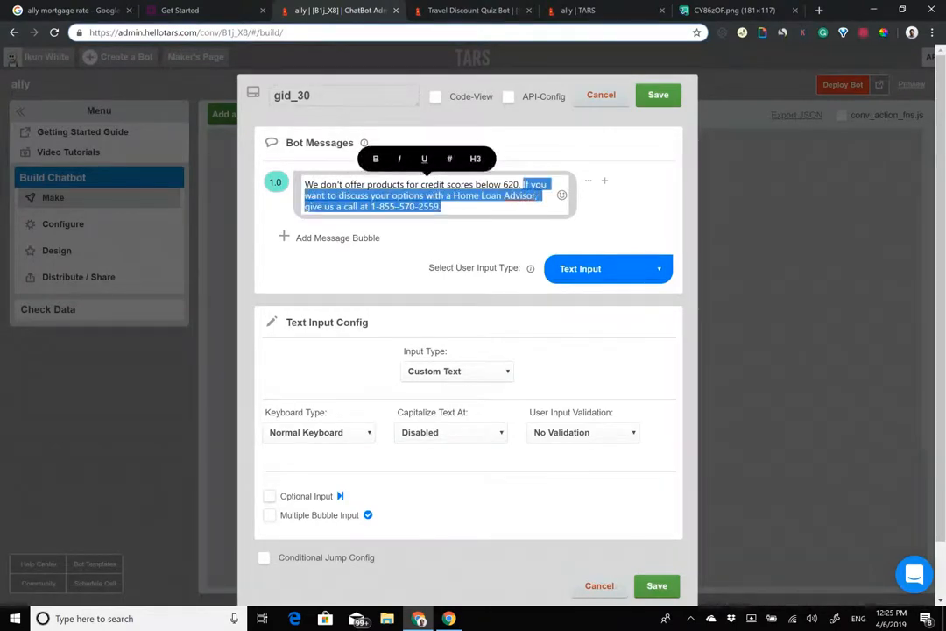
key(ctrl+x)
click(339, 218)
click(348, 219)
key(ctrl+v)
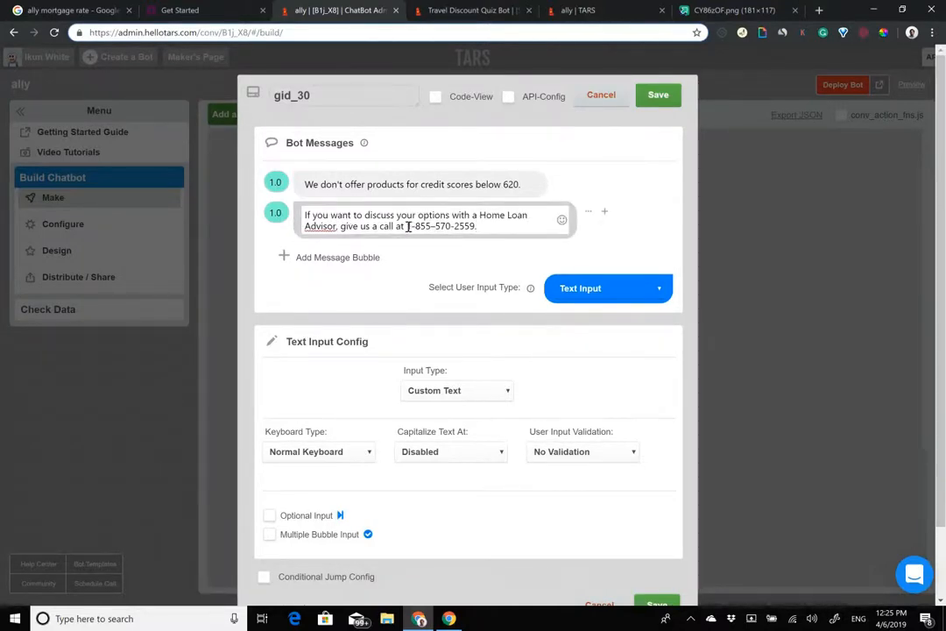
drag(407, 227, 479, 227)
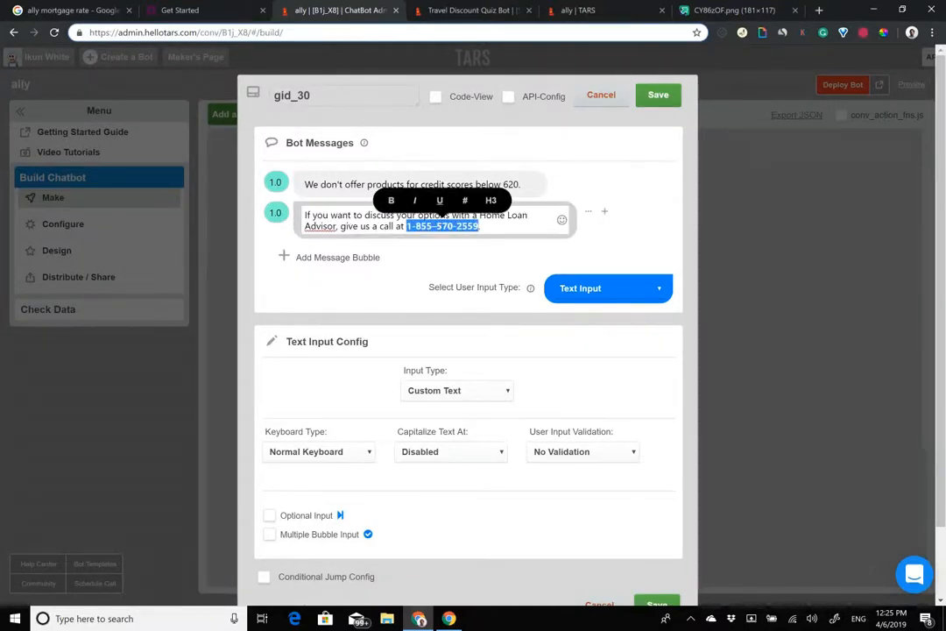
Step: Rename the gambit to sub620cs, set Auto Page Redirection, and save it
drag(314, 96, 26, 48)
text(sub620)
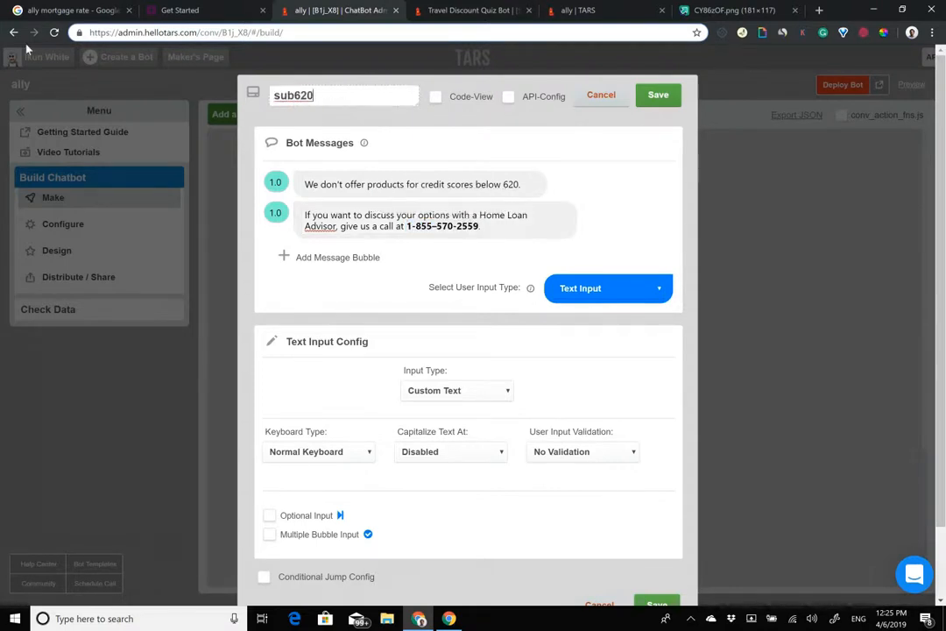
text(cs)
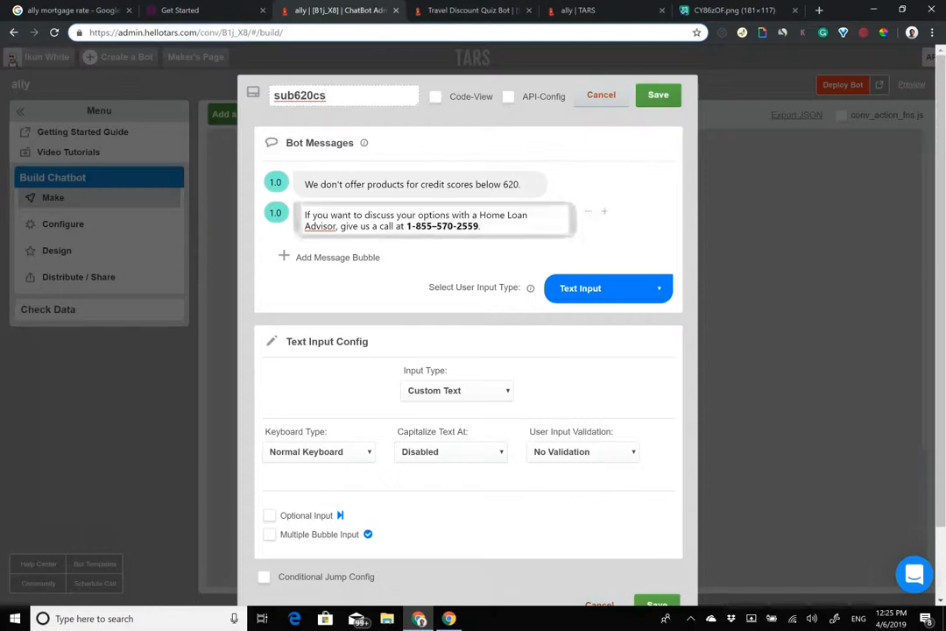
click(608, 288)
click(613, 594)
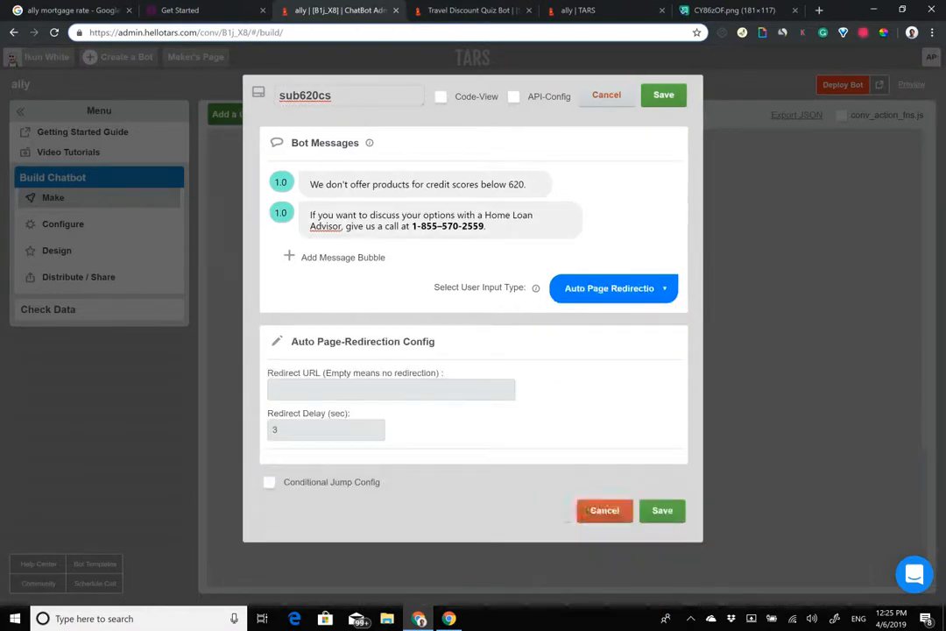
click(663, 511)
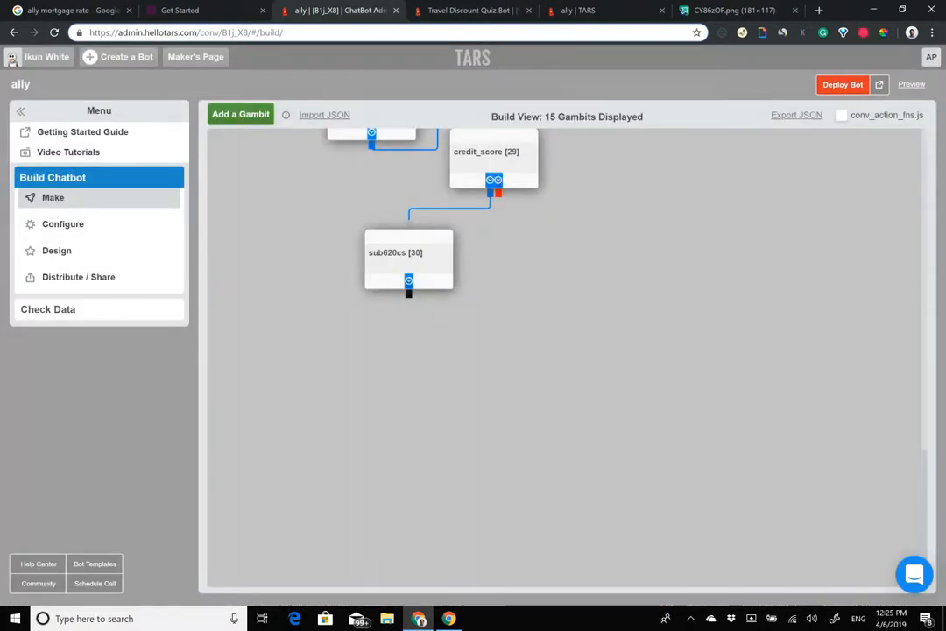
Step: Add gid_31 beside sub620cs and connect credit_score's second branch to it
scroll(566, 358, down, 1)
click(248, 120)
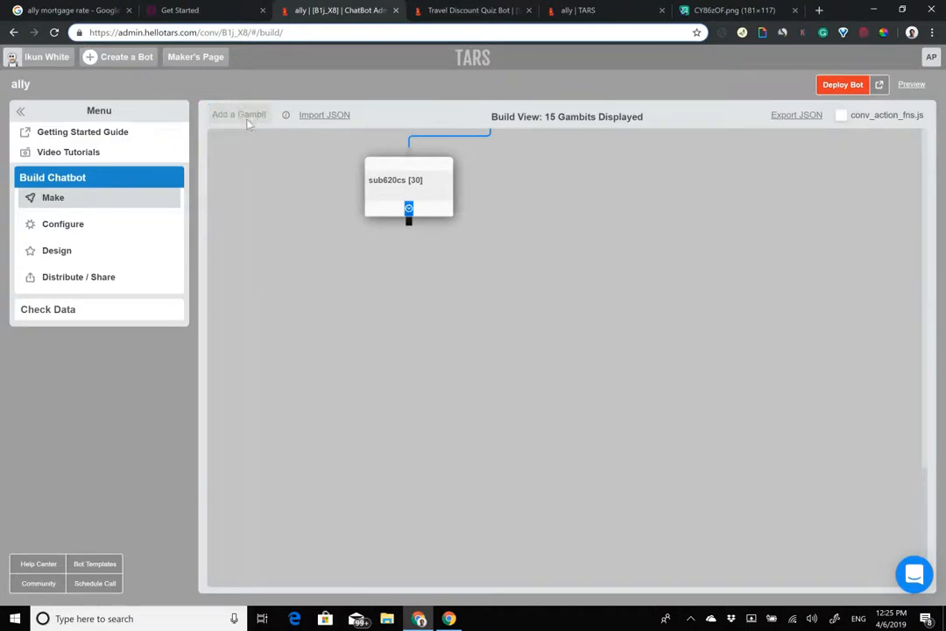
drag(254, 185, 509, 214)
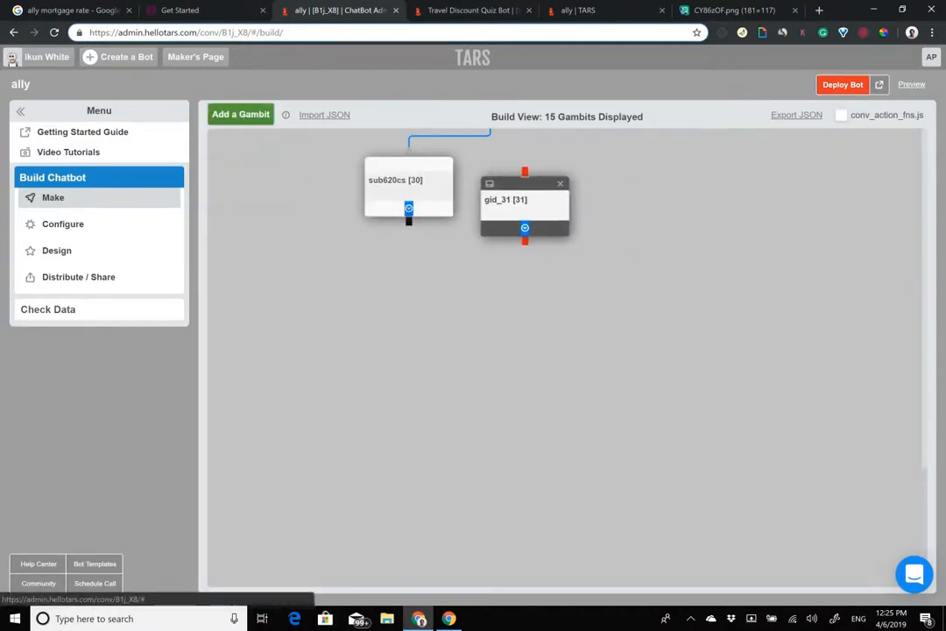
scroll(567, 358, up, 1)
drag(499, 220, 491, 346)
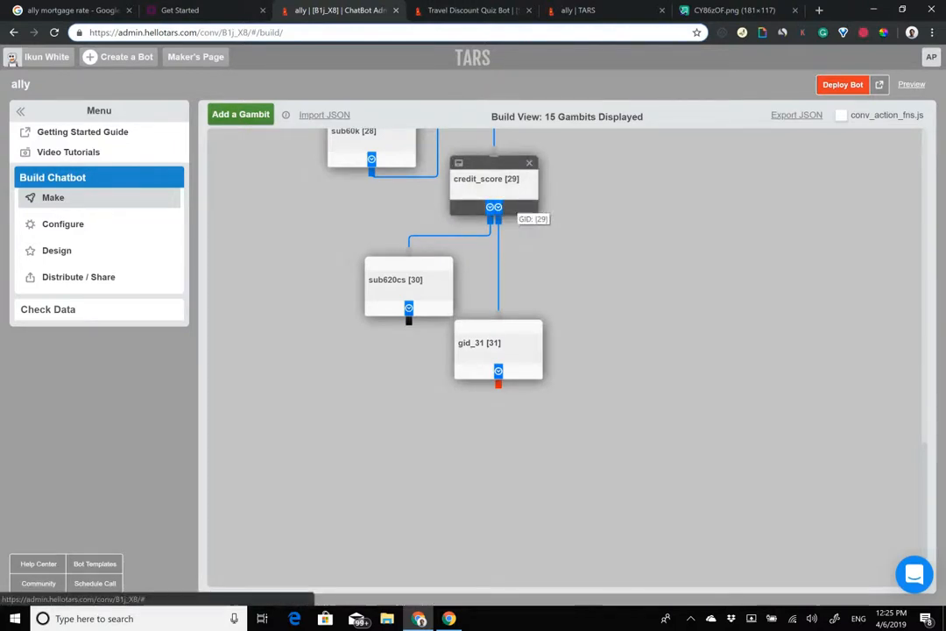
Step: Make gid_31 say 'Congratulations you are eligible for a mortgage, and our team is working on your quote as we speak!'
click(491, 352)
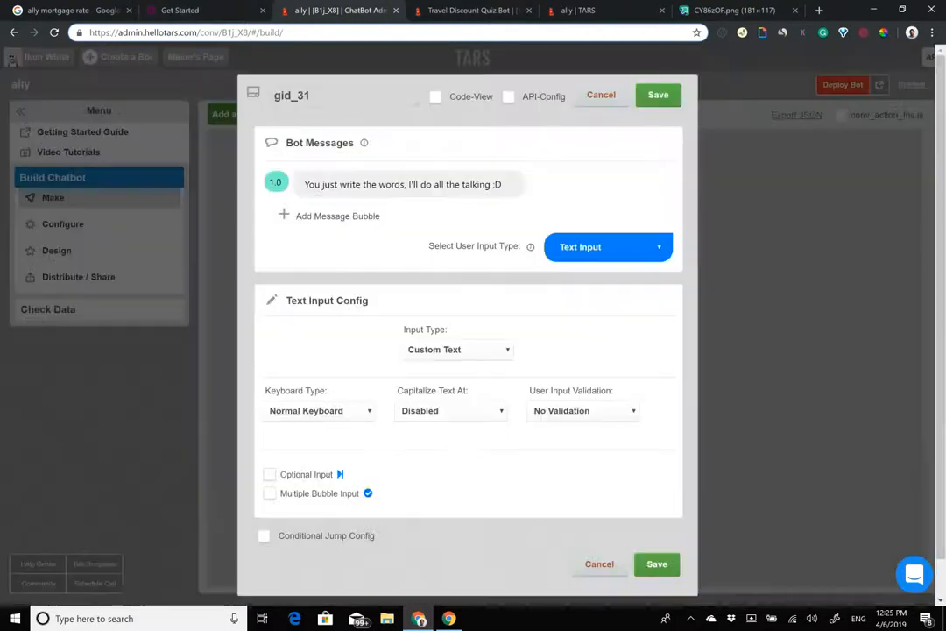
triple_click(463, 185)
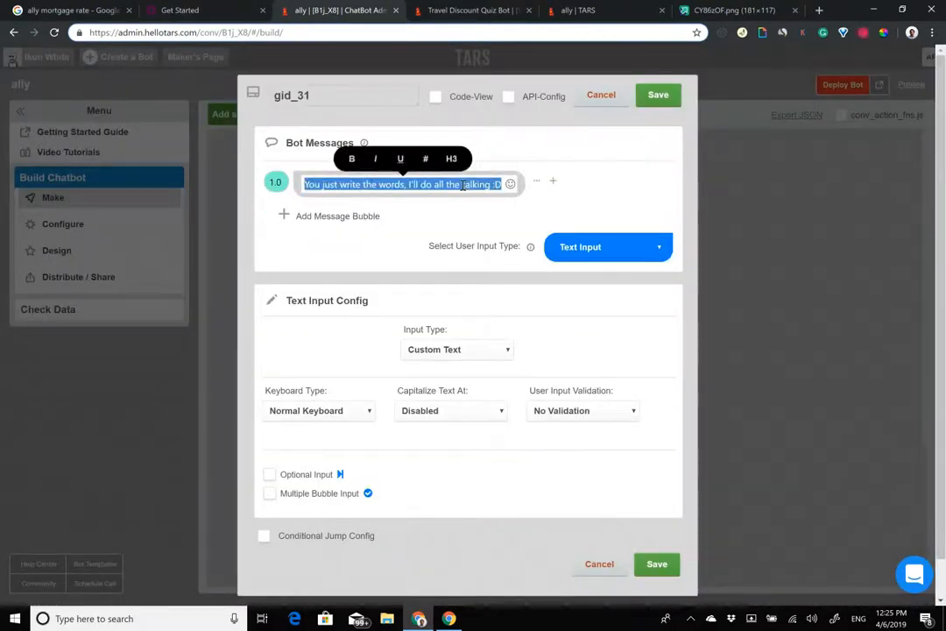
text(COngrat)
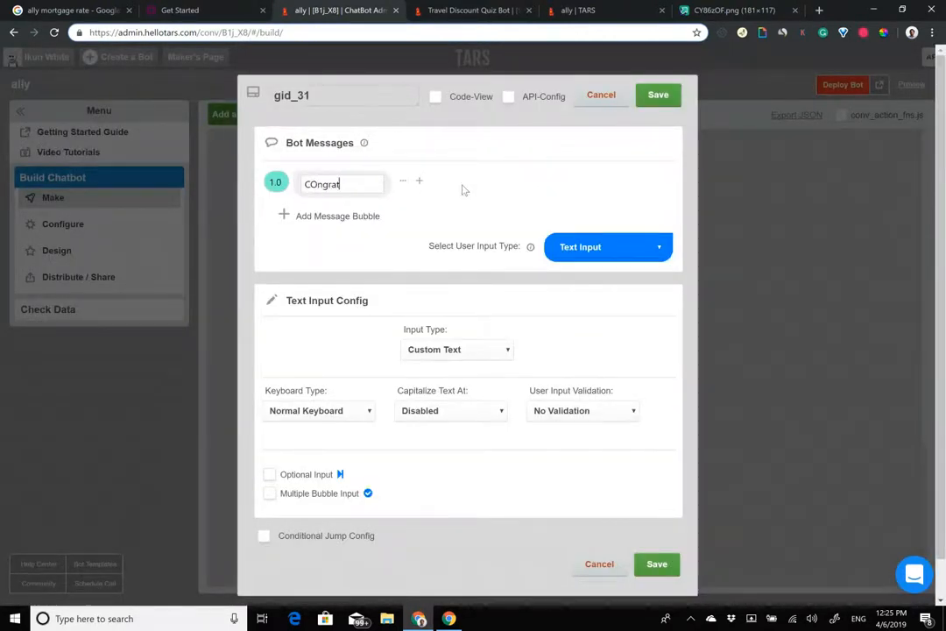
text(ulations you are e)
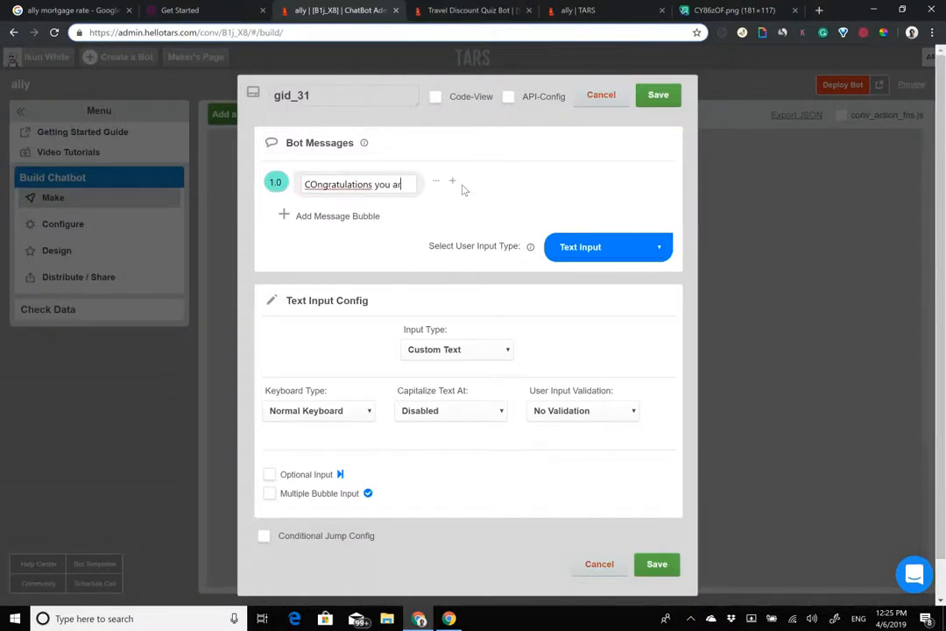
click(316, 183)
key(BackSpace)
text(o)
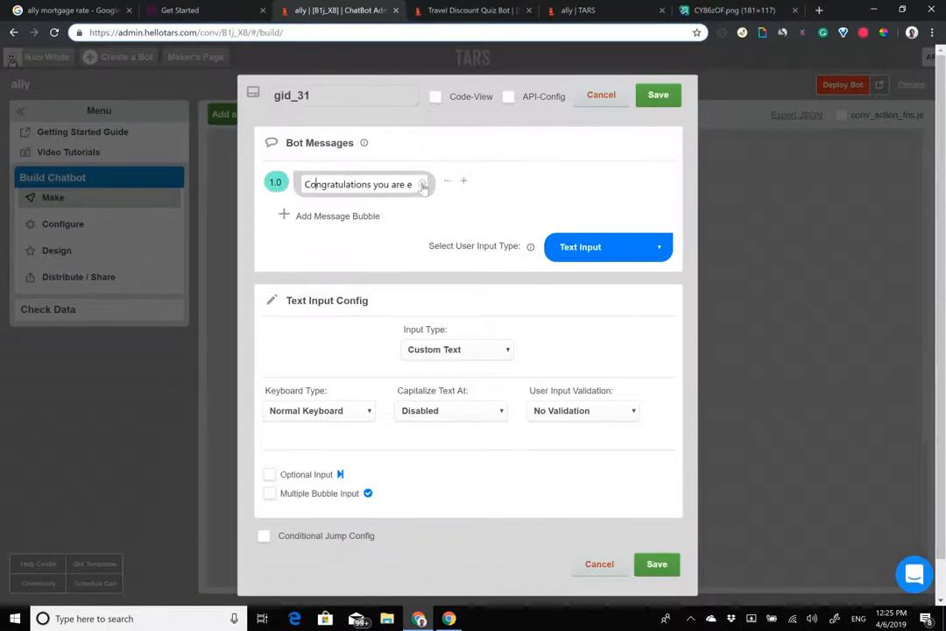
click(415, 186)
text(ligibl)
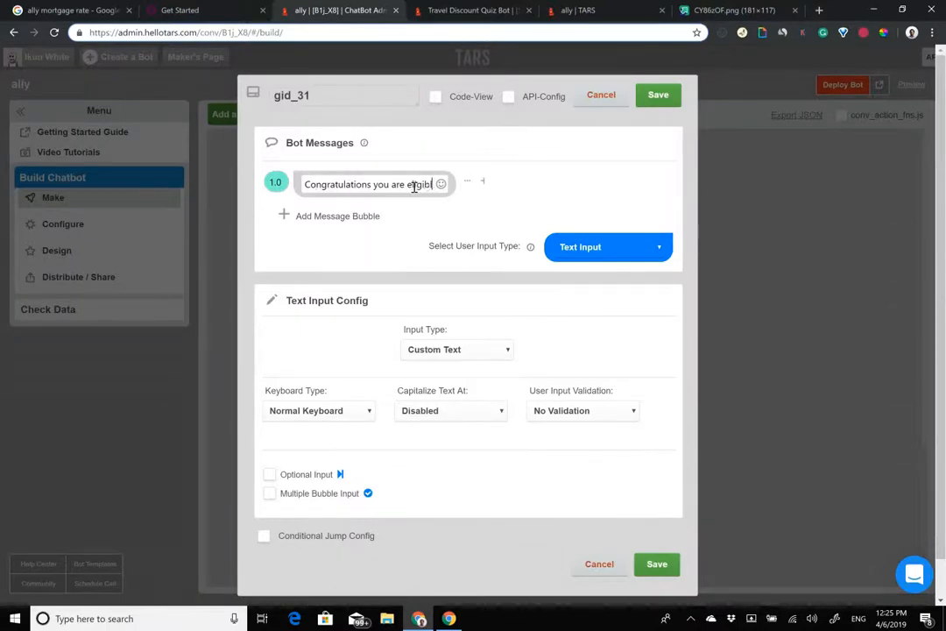
text(e for a mortg)
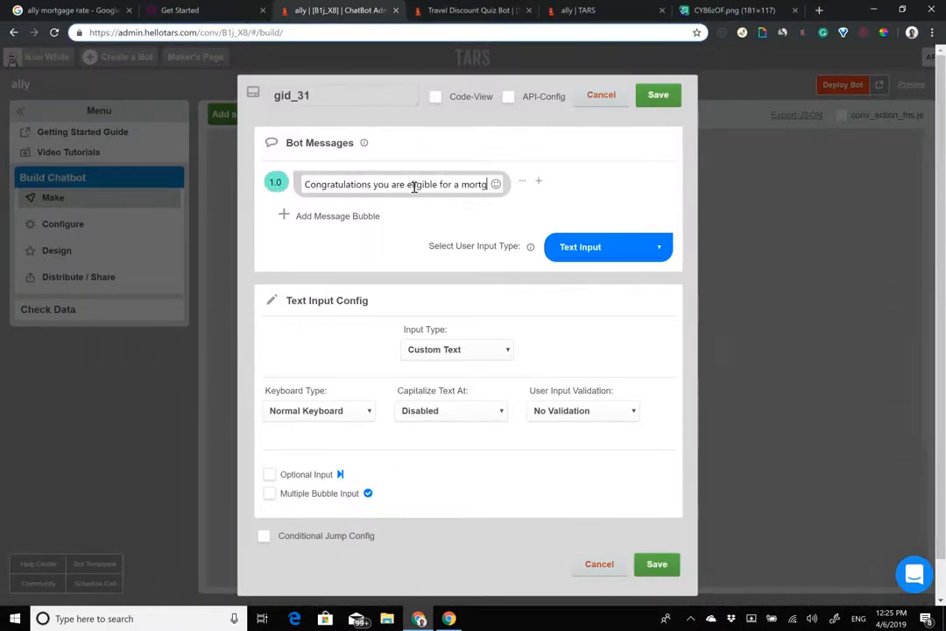
text(age, and o)
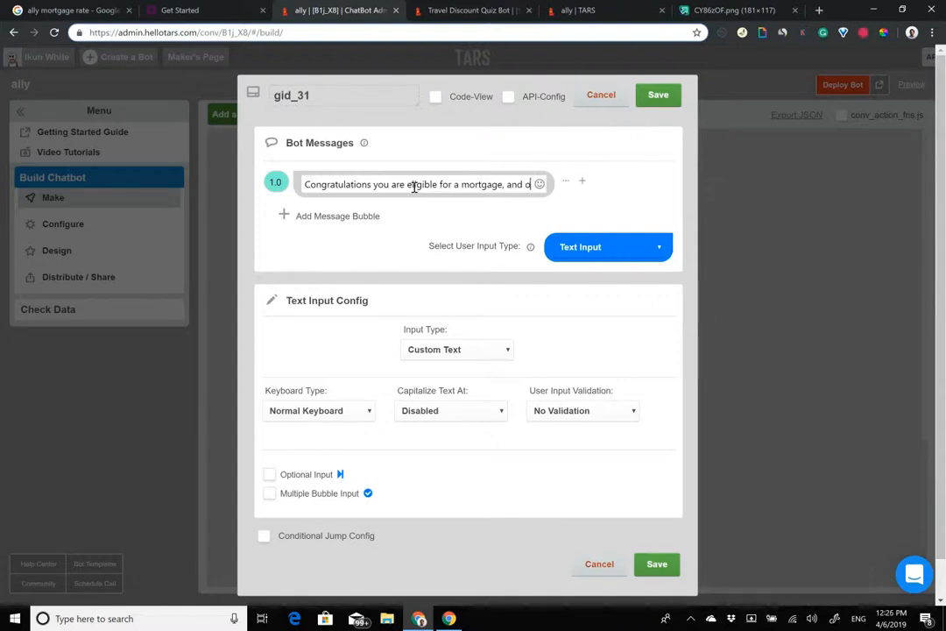
text(ur team is wor)
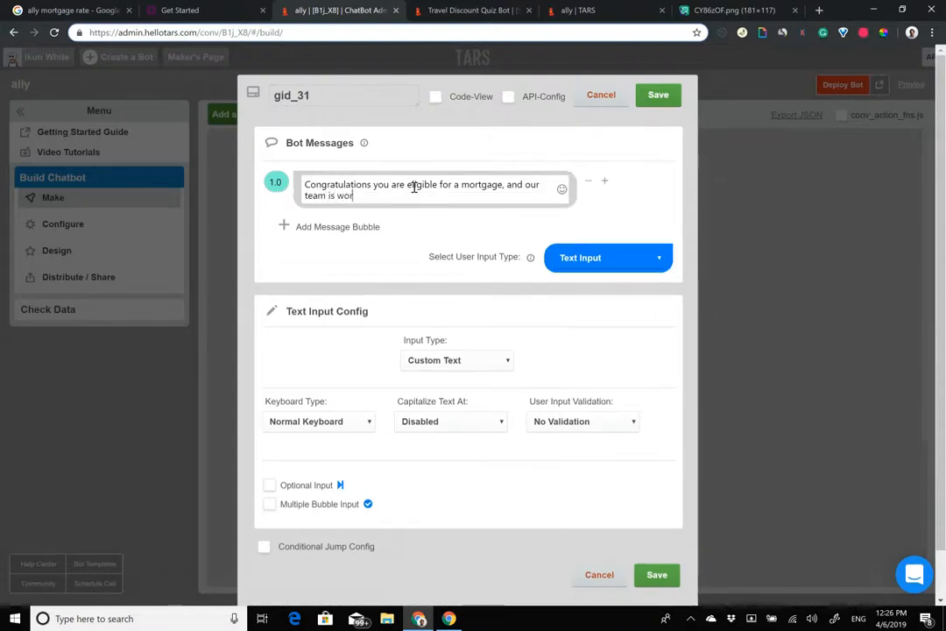
text(king on your quote as we s)
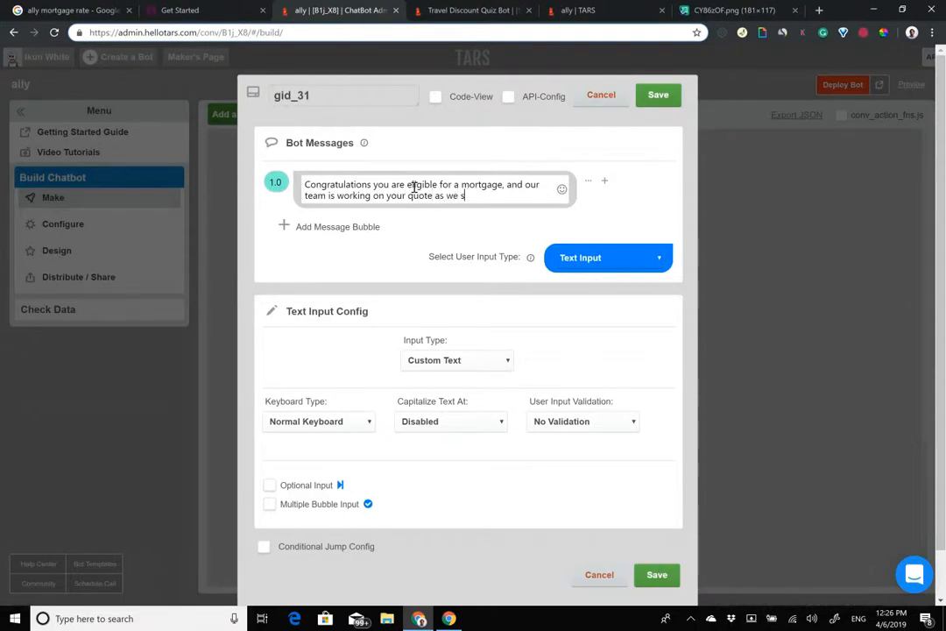
text(peak!)
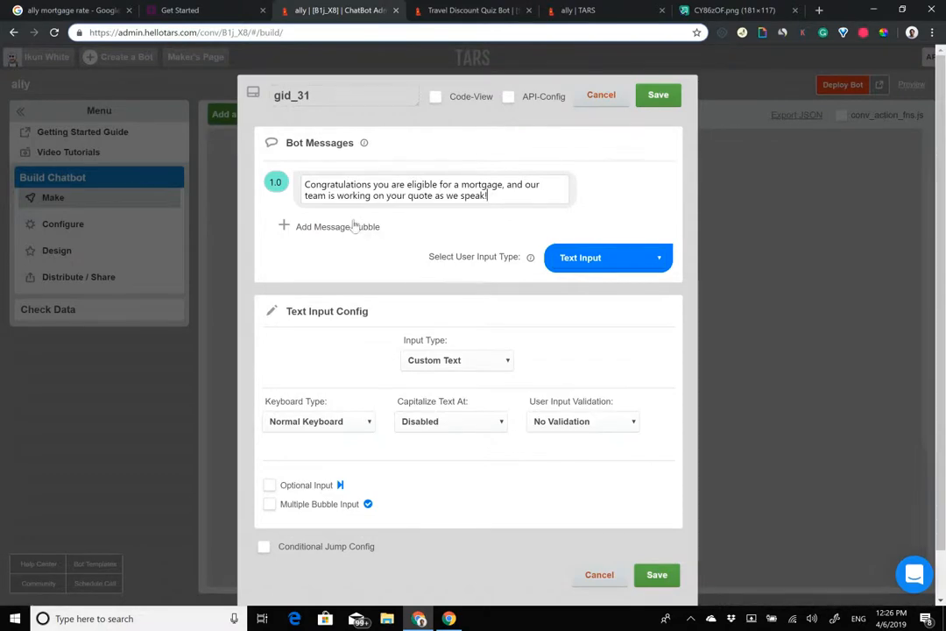
click(225, 7)
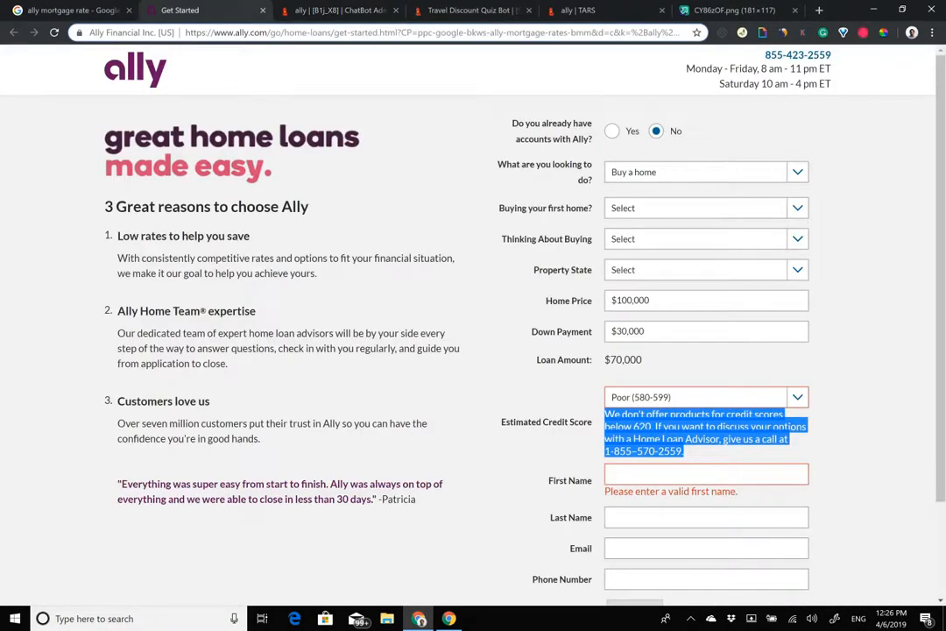
Step: Compare Ally's quote form with the live ally chatbot preview, then return to the gid_31 editor
scroll(648, 334, down, 2)
drag(570, 430, 595, 462)
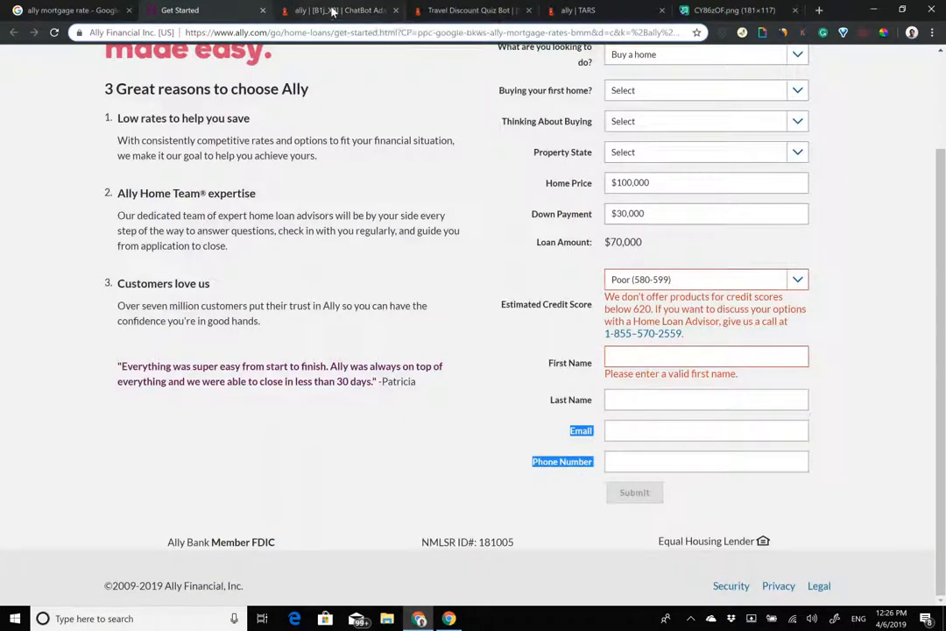
click(298, 8)
click(207, 7)
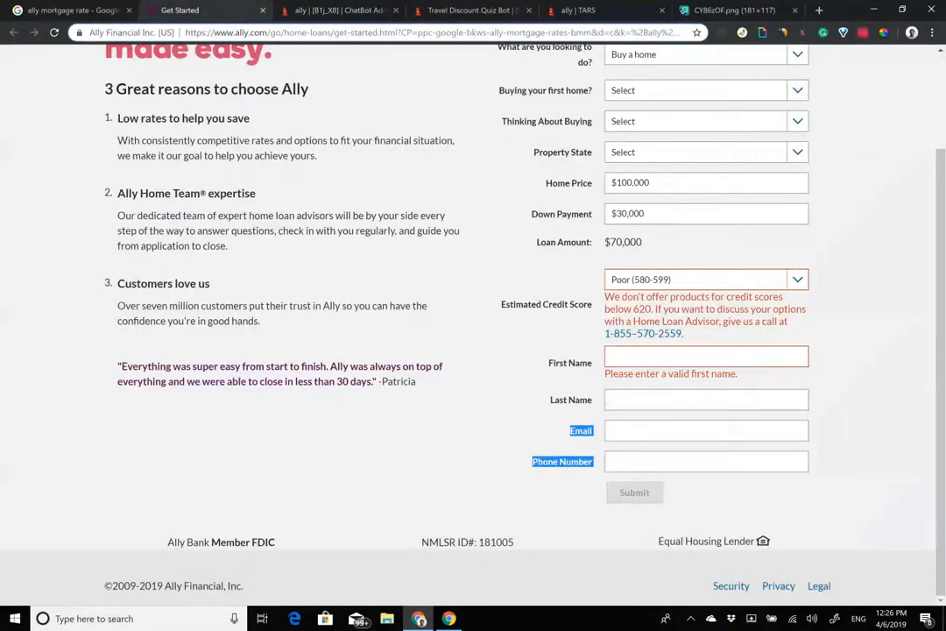
click(344, 8)
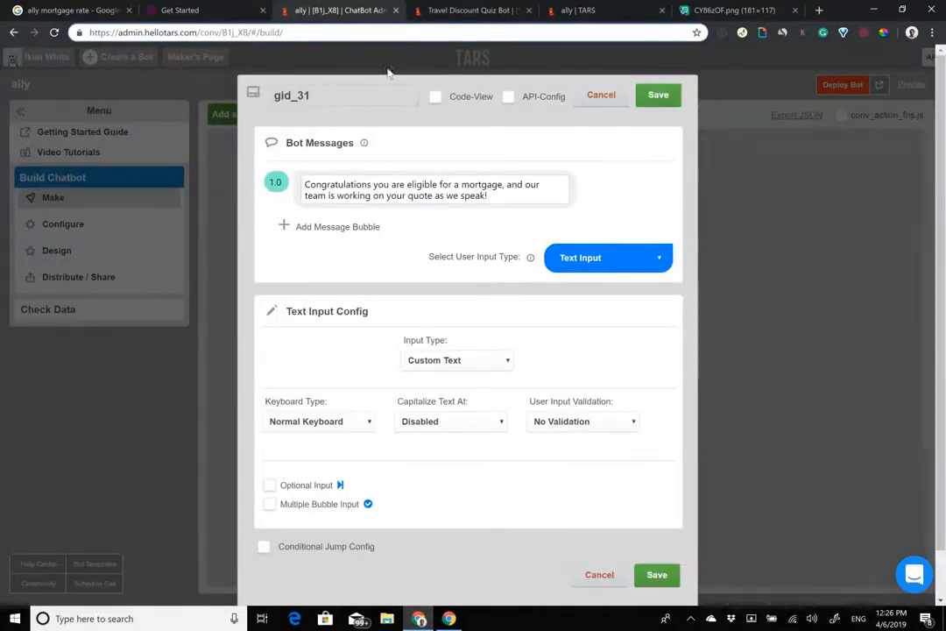
double_click(368, 95)
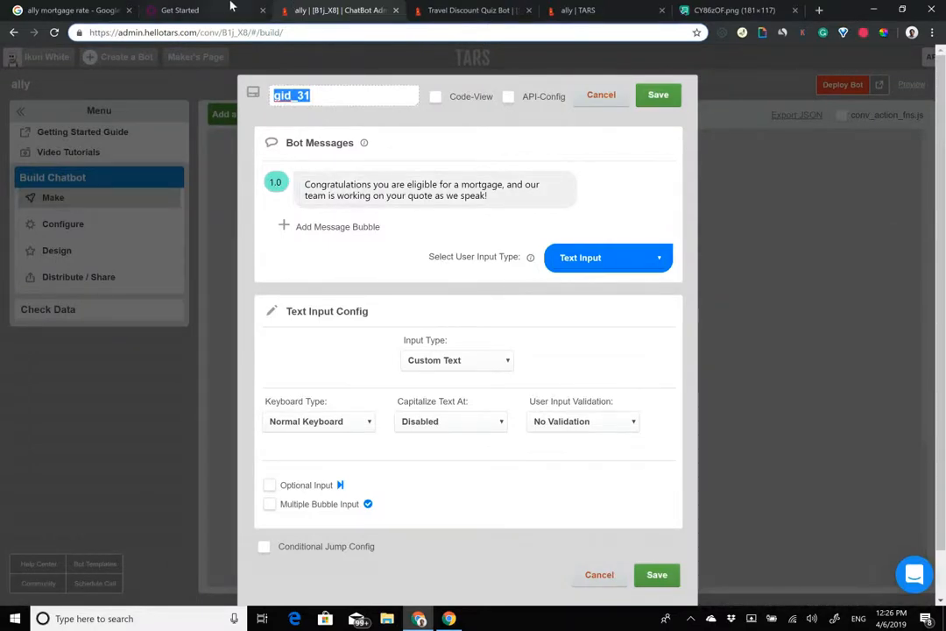
click(193, 10)
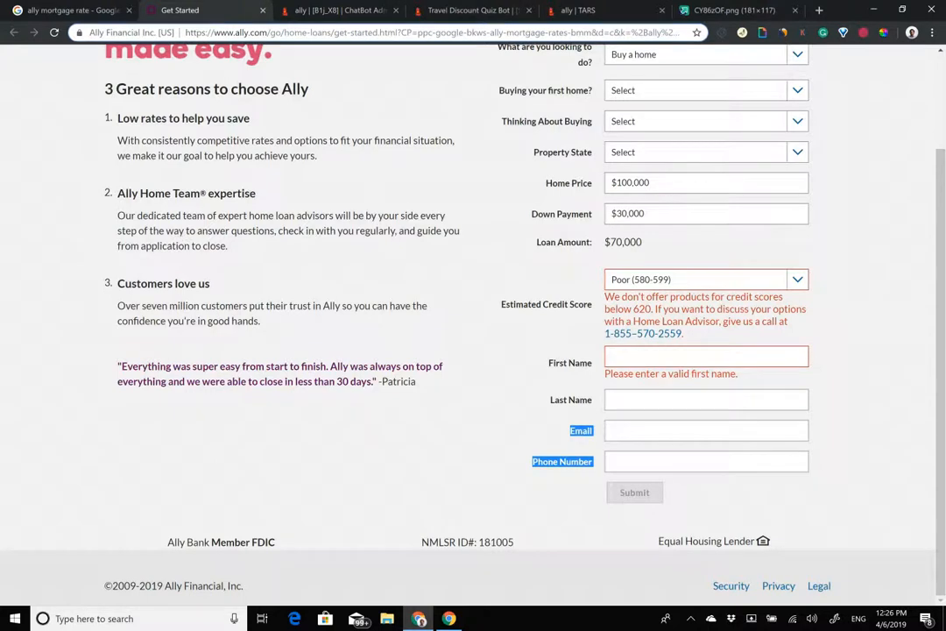
click(473, 9)
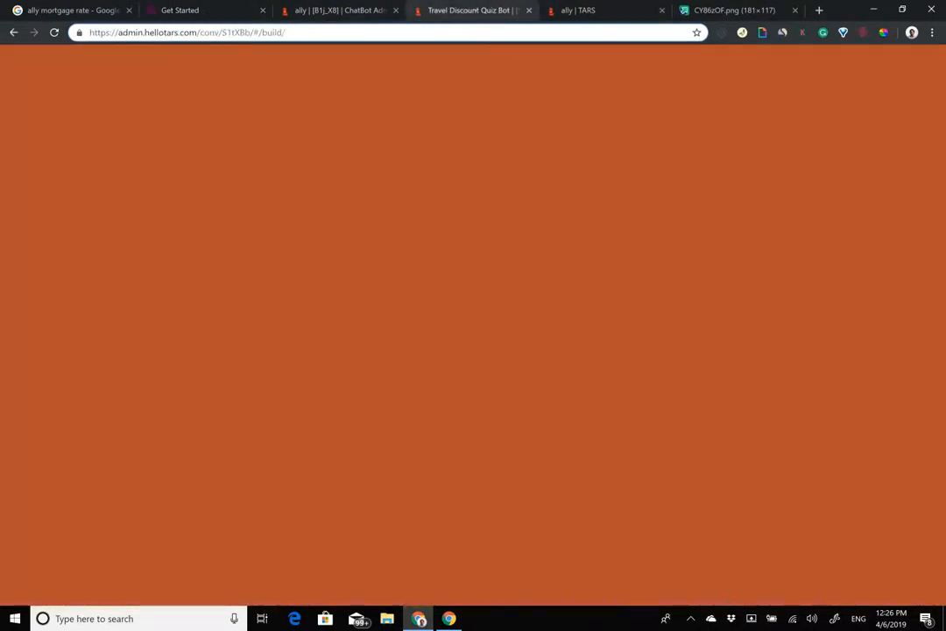
click(596, 11)
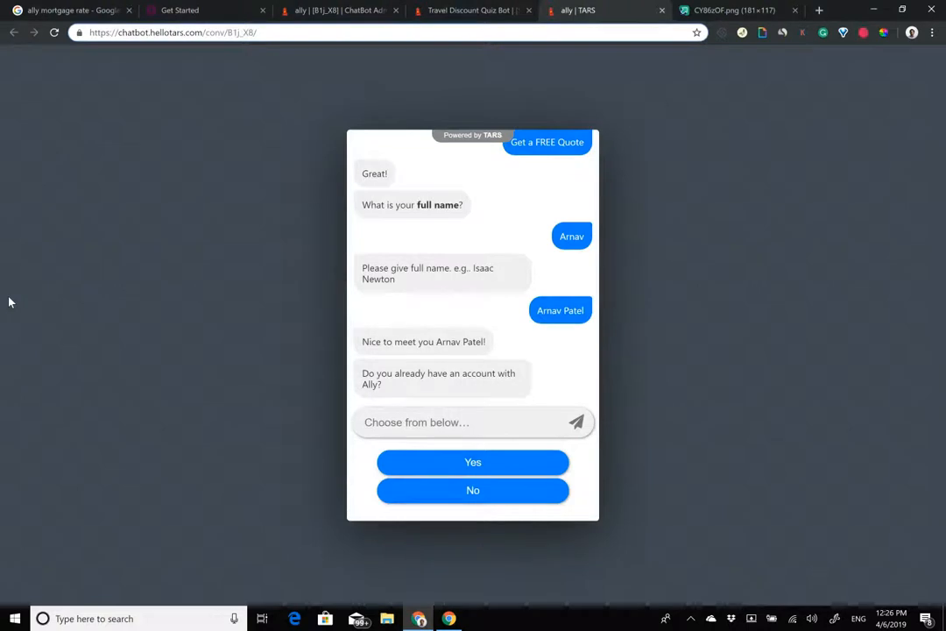
click(319, 15)
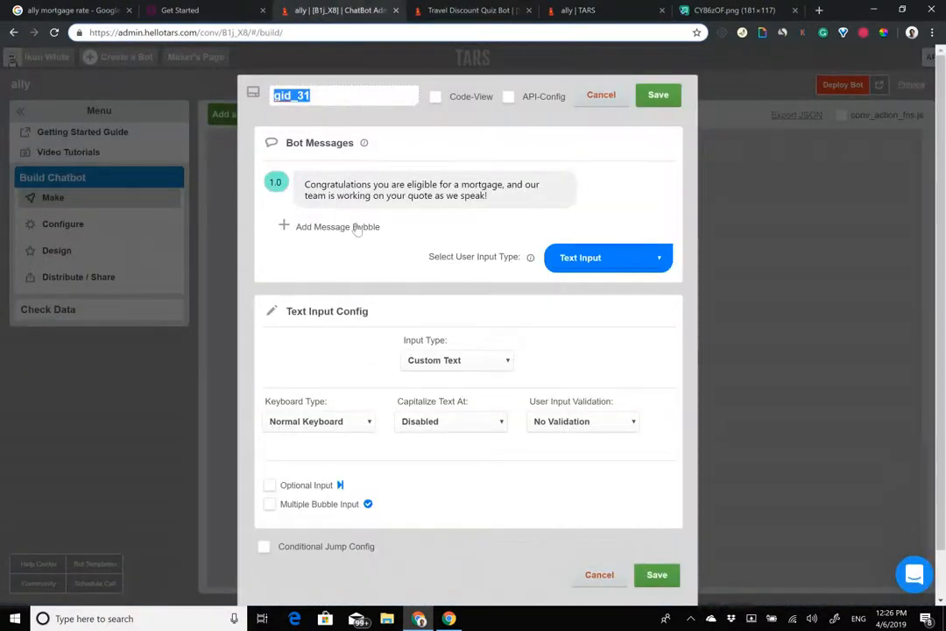
Step: Add a second bubble asking for the user's email id so the team can get in touch, bolding 'email', delay 3.0
click(358, 228)
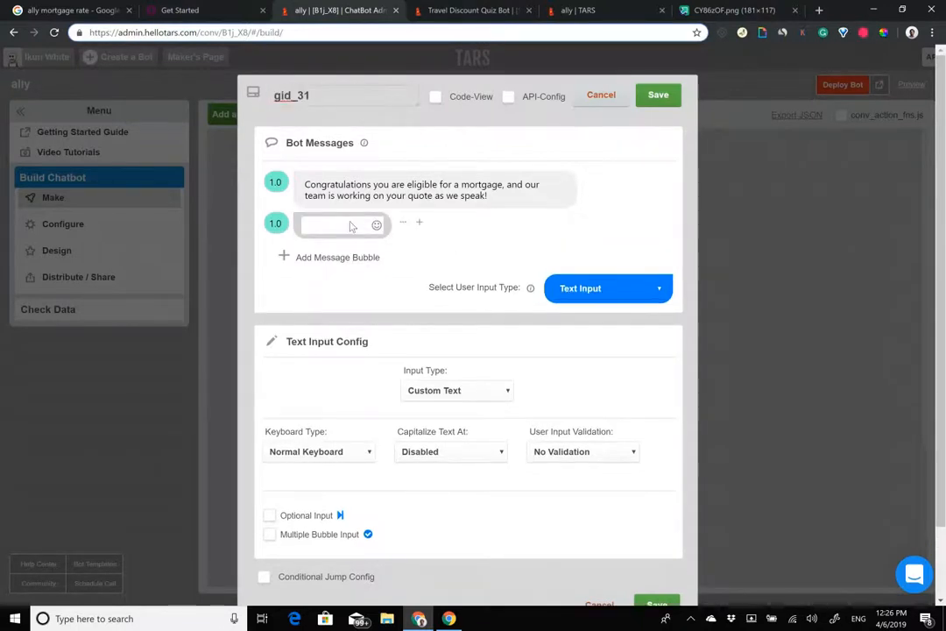
text(Could you share your ema)
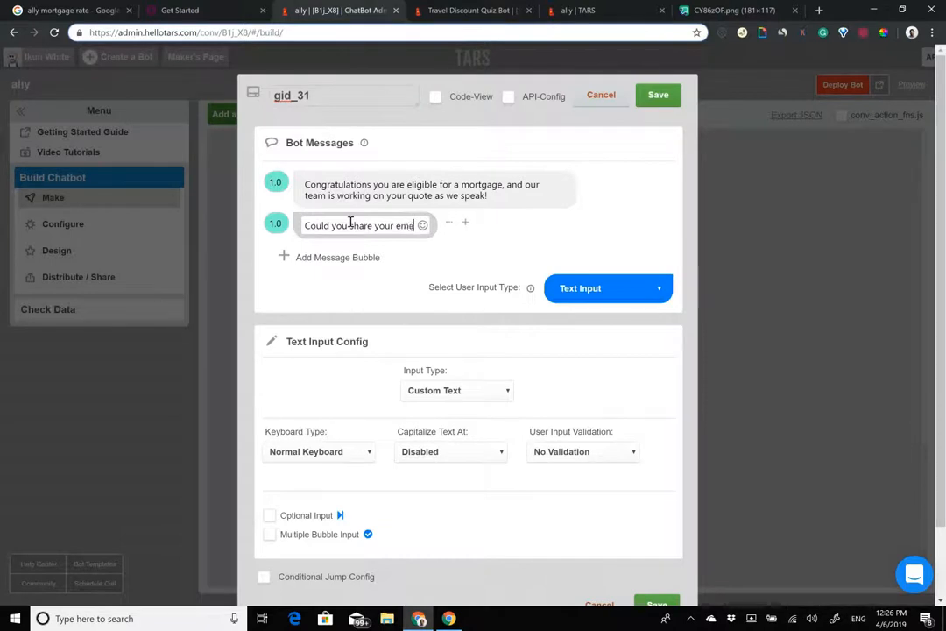
text(il id bel)
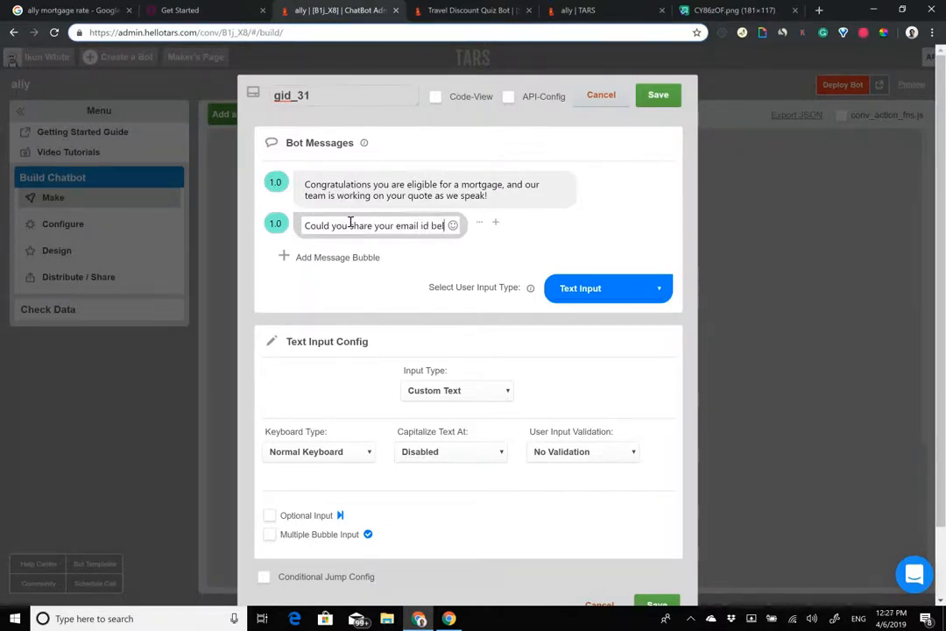
text(ow. so that o)
text(ur t)
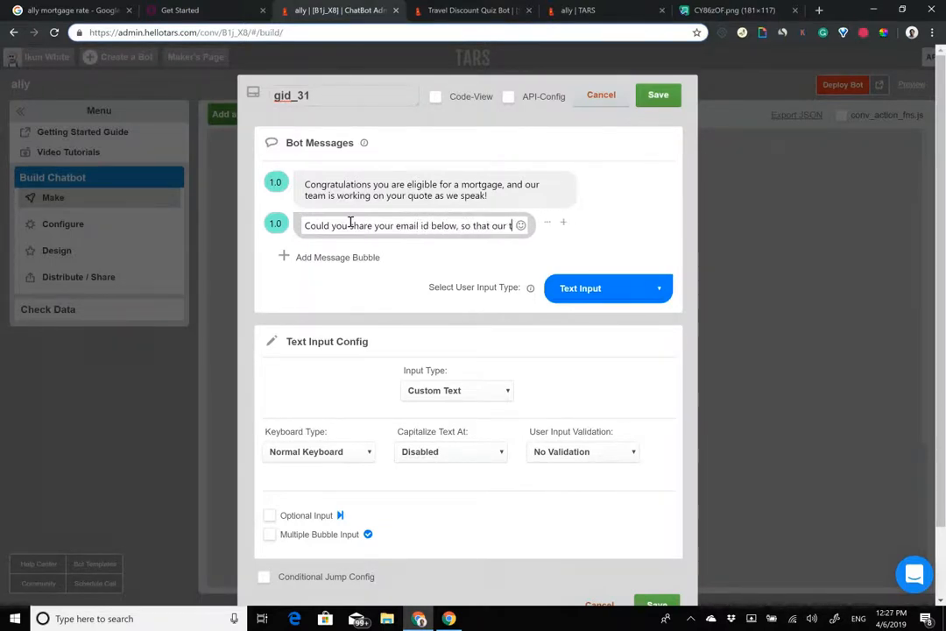
text(eam can get in touch?)
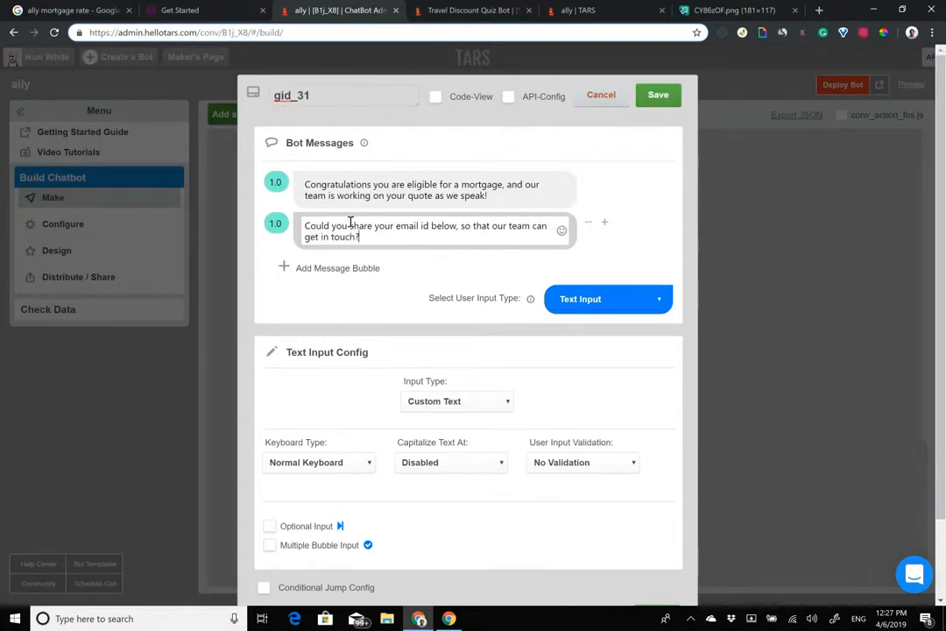
drag(396, 227, 418, 227)
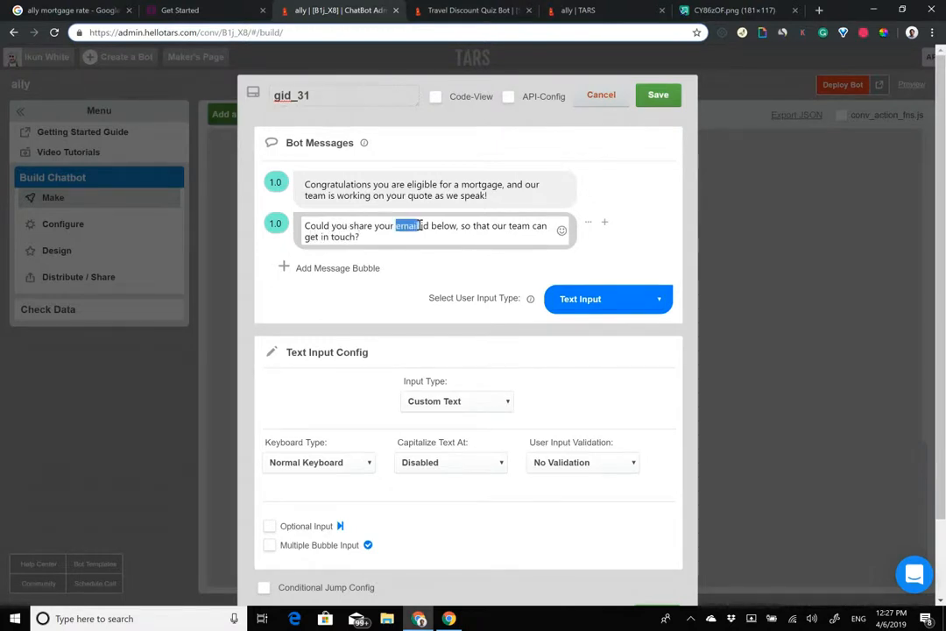
key(ctrl+b)
click(268, 221)
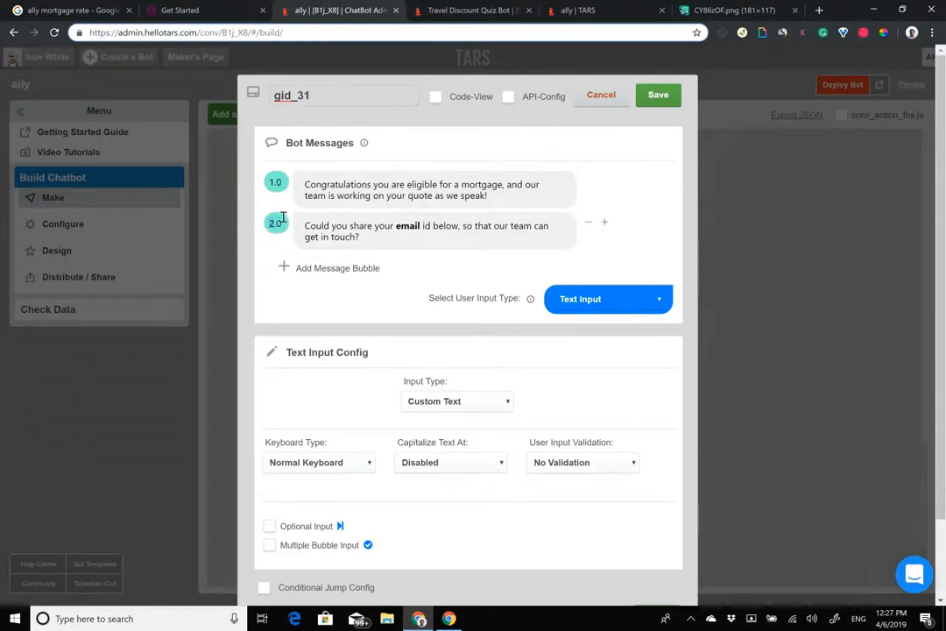
text(3)
click(317, 228)
Step: Review the text of both gid_31 message bubbles
drag(305, 184, 290, 212)
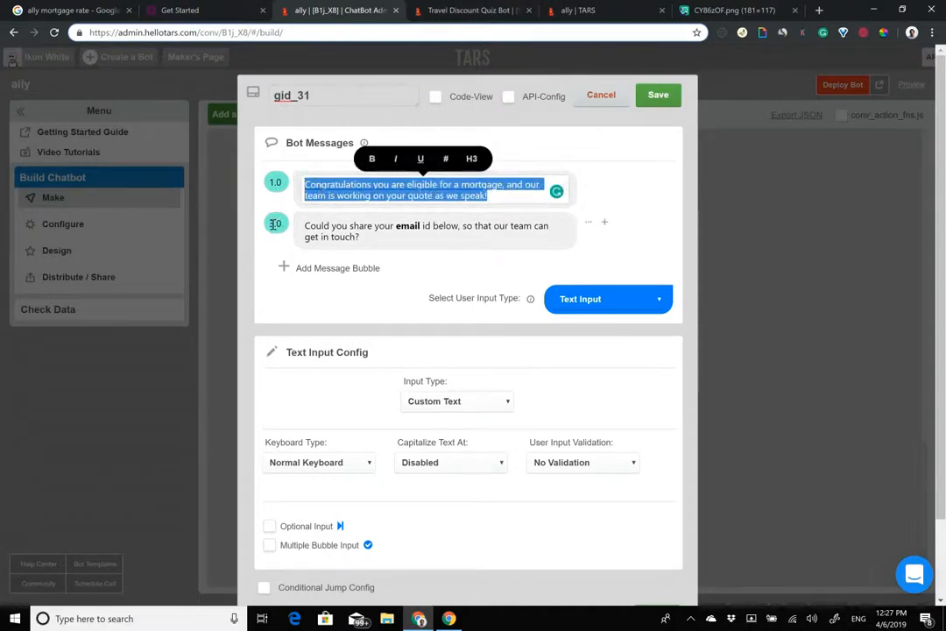
drag(305, 226, 433, 246)
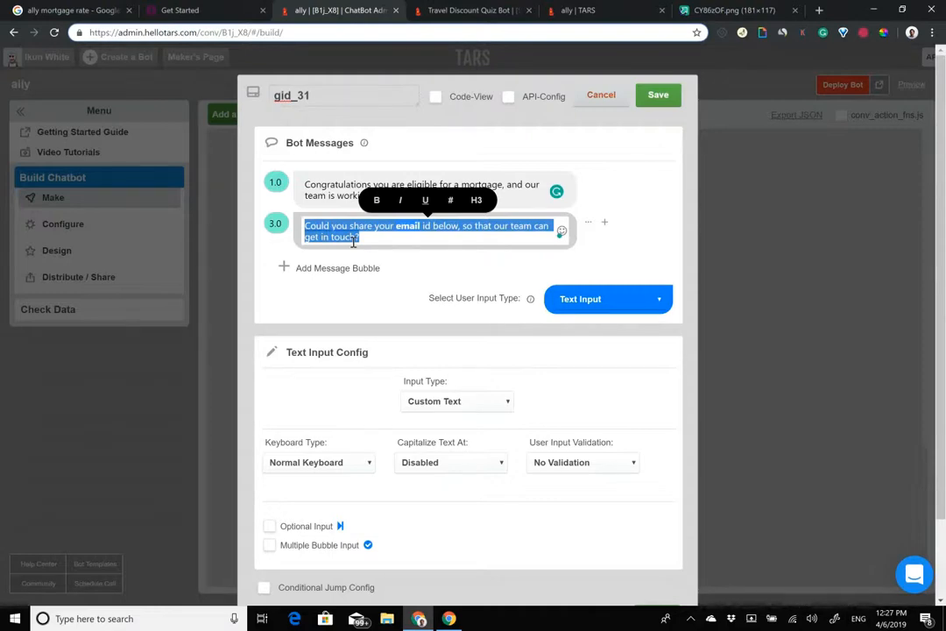
click(354, 242)
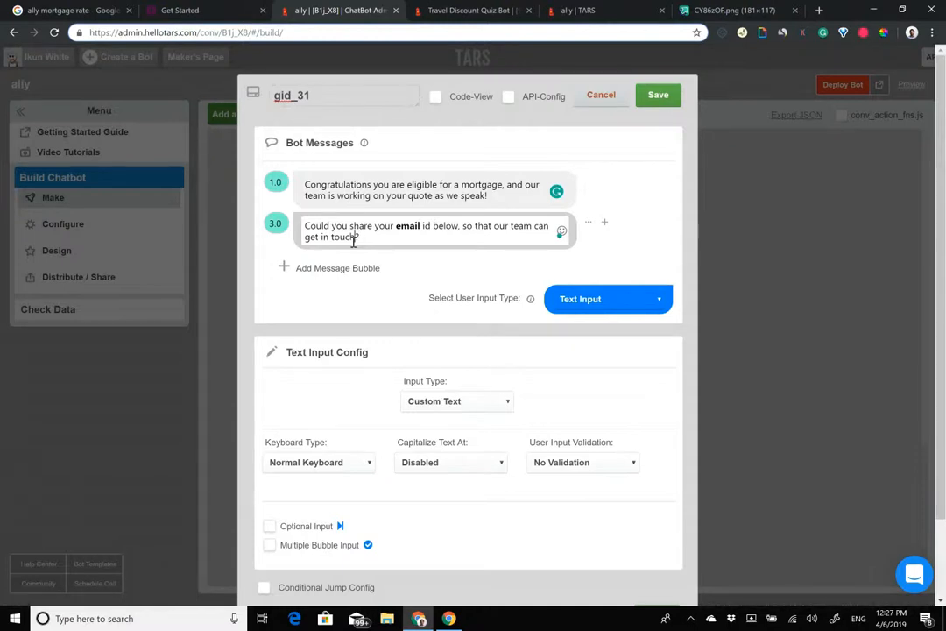
drag(376, 240, 487, 196)
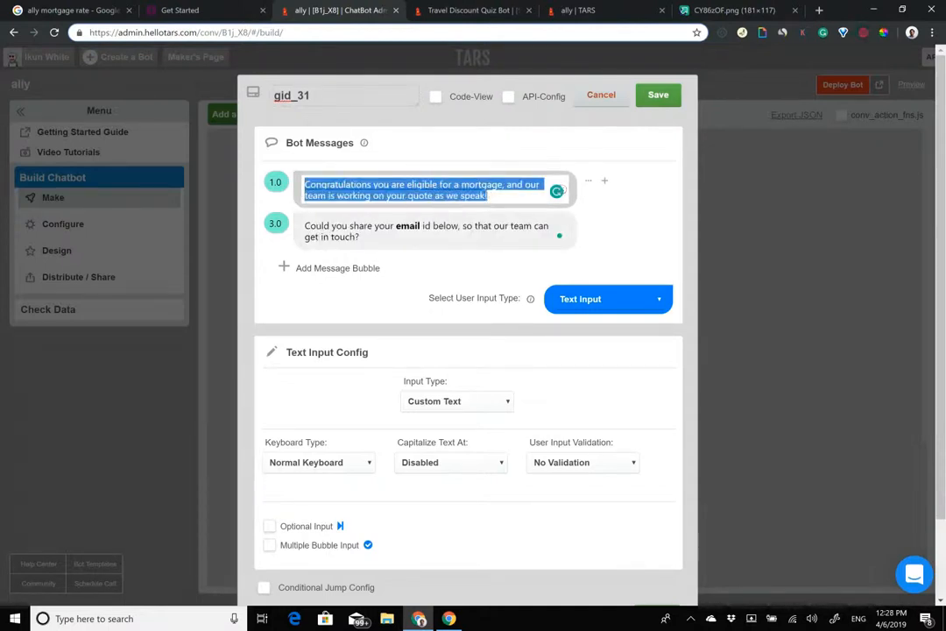
click(383, 237)
drag(382, 237, 439, 186)
drag(304, 225, 469, 268)
click(423, 230)
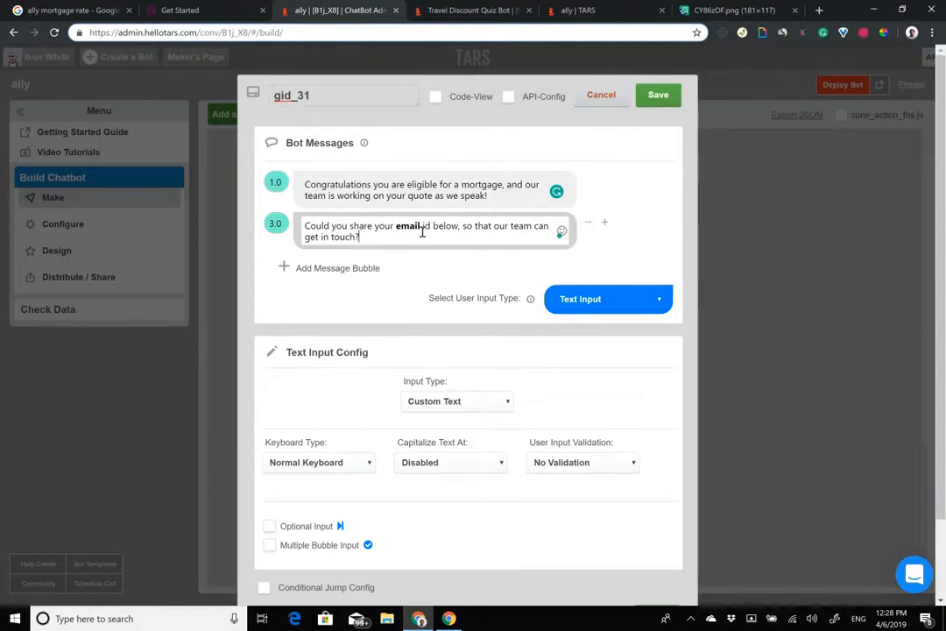
drag(383, 185, 457, 196)
Step: Rename the step to 'email' and set its input type to Email
click(322, 227)
triple_click(316, 226)
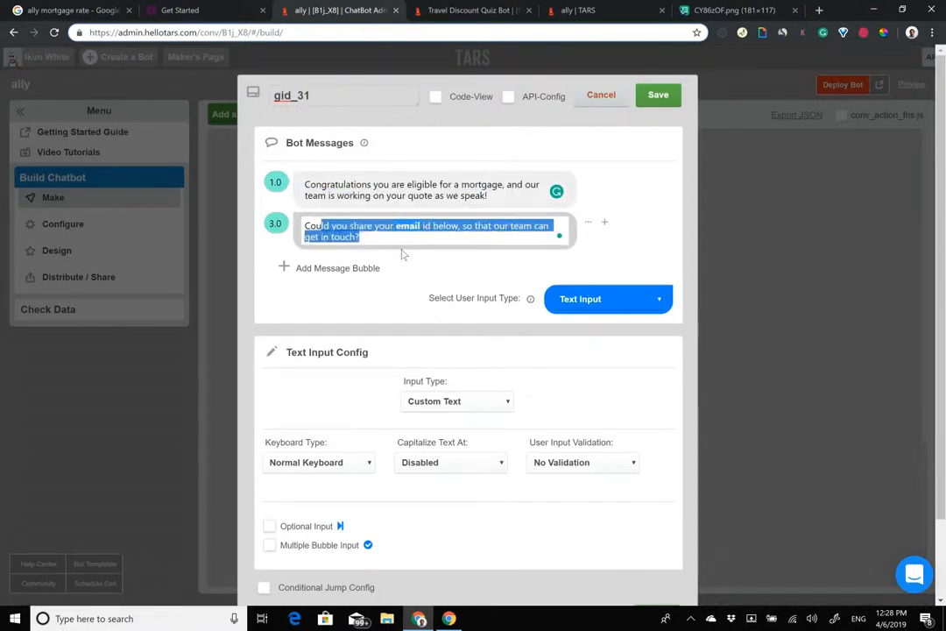
click(271, 224)
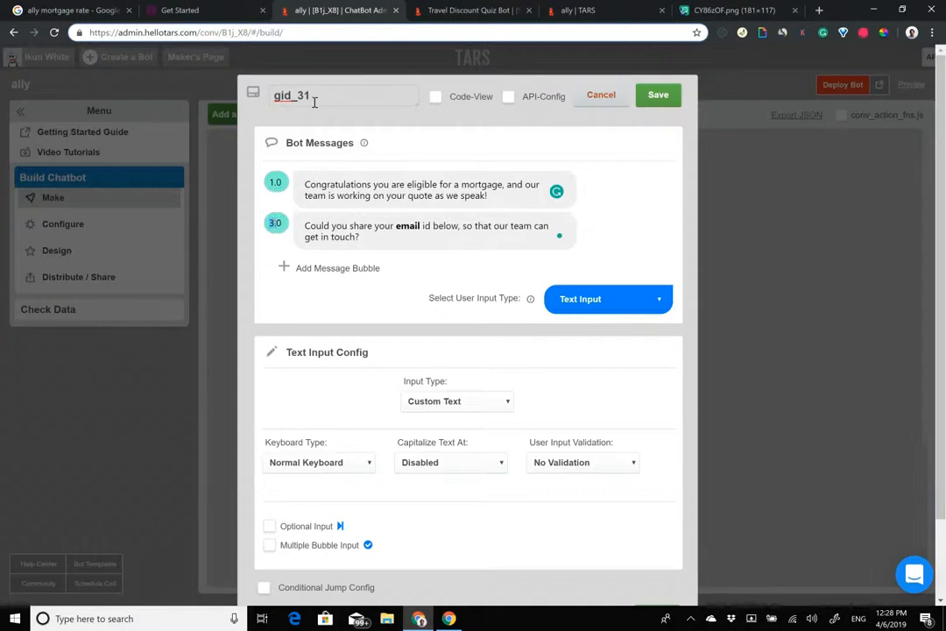
drag(371, 95, 87, 57)
text(email)
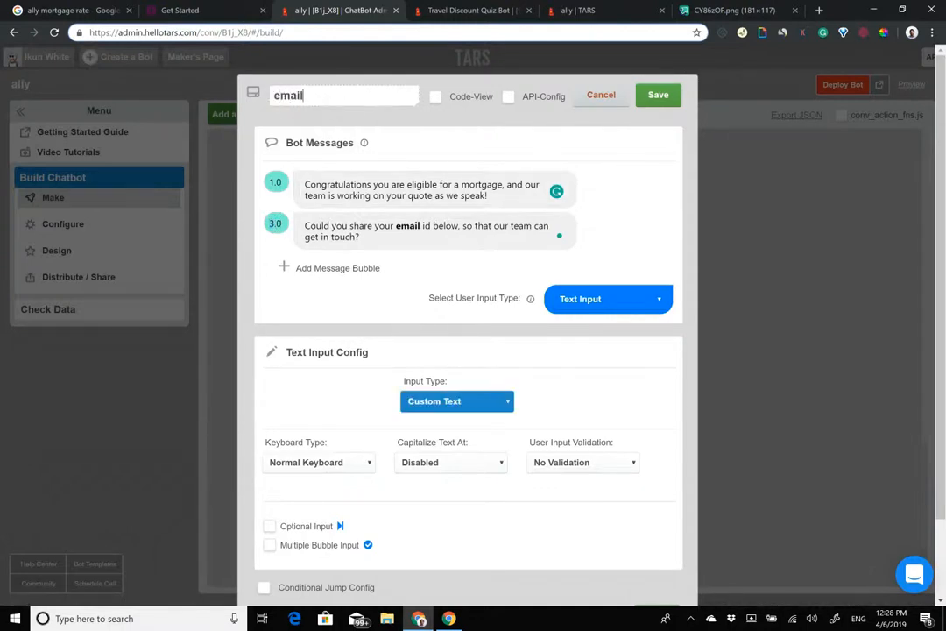
click(456, 400)
click(456, 462)
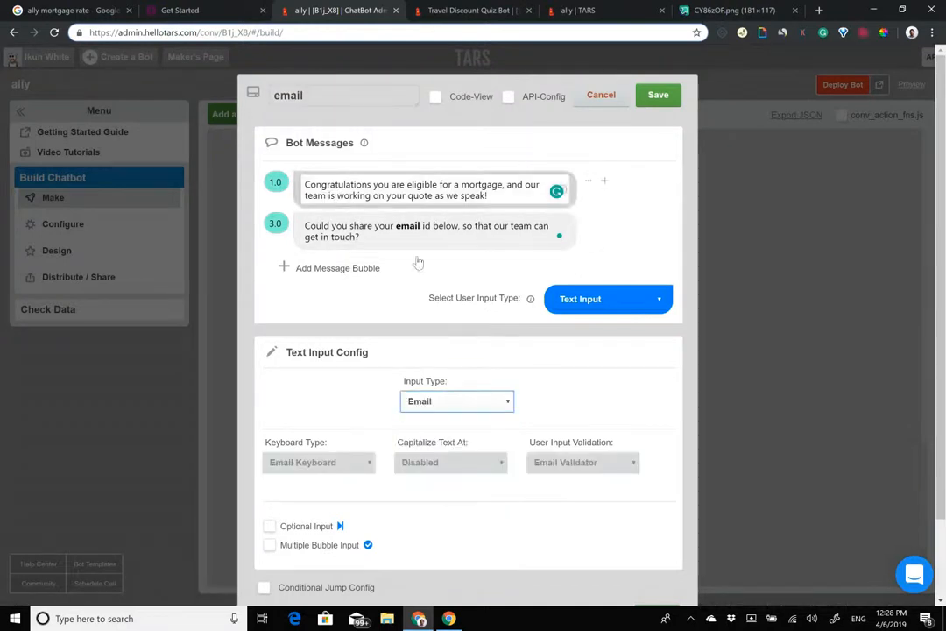
Step: Put a pointing-down 👇 emoji right after 'below' in the message and save the step
click(459, 227)
text(,)
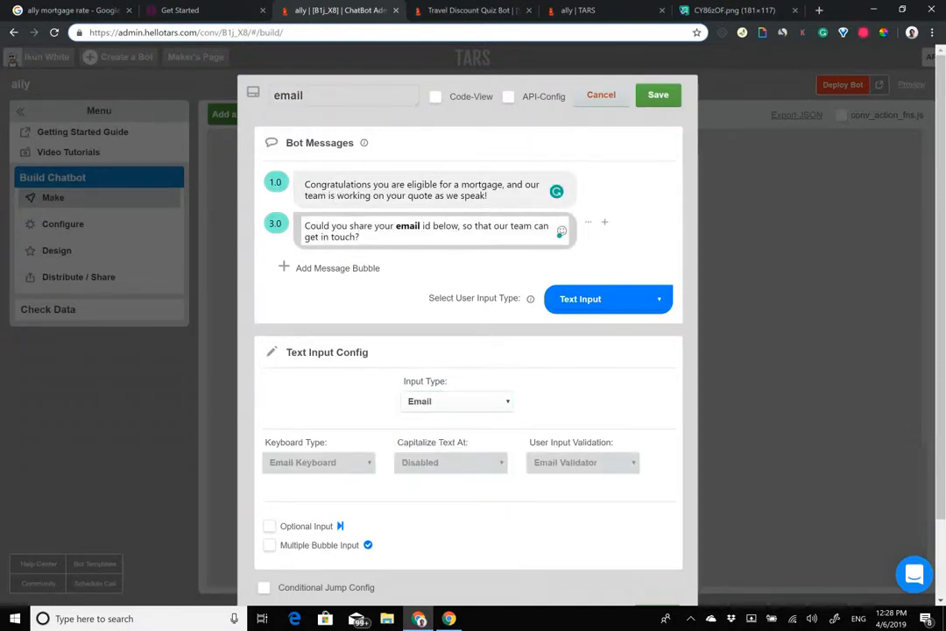
click(562, 231)
click(733, 312)
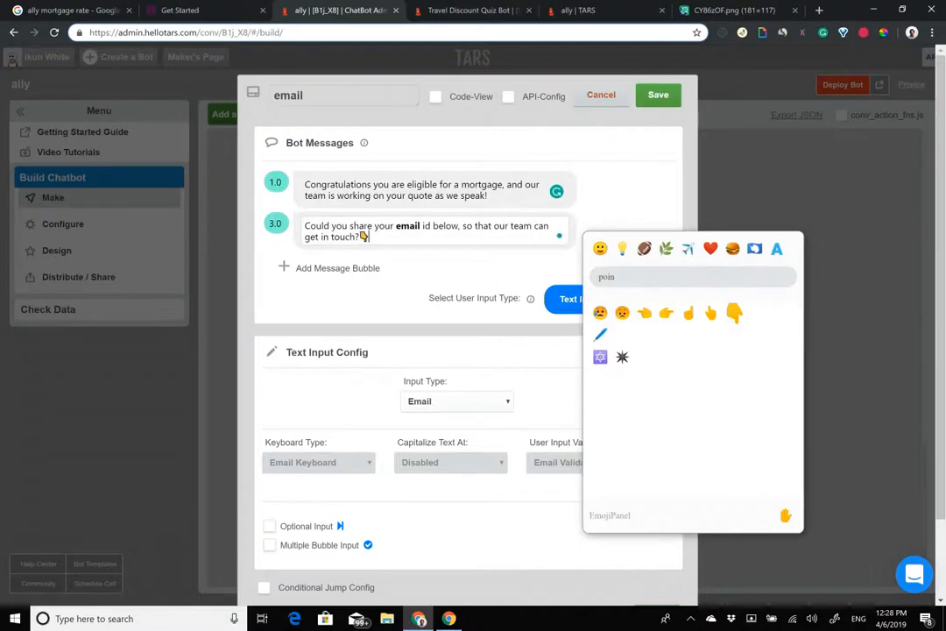
drag(371, 227, 367, 236)
click(369, 238)
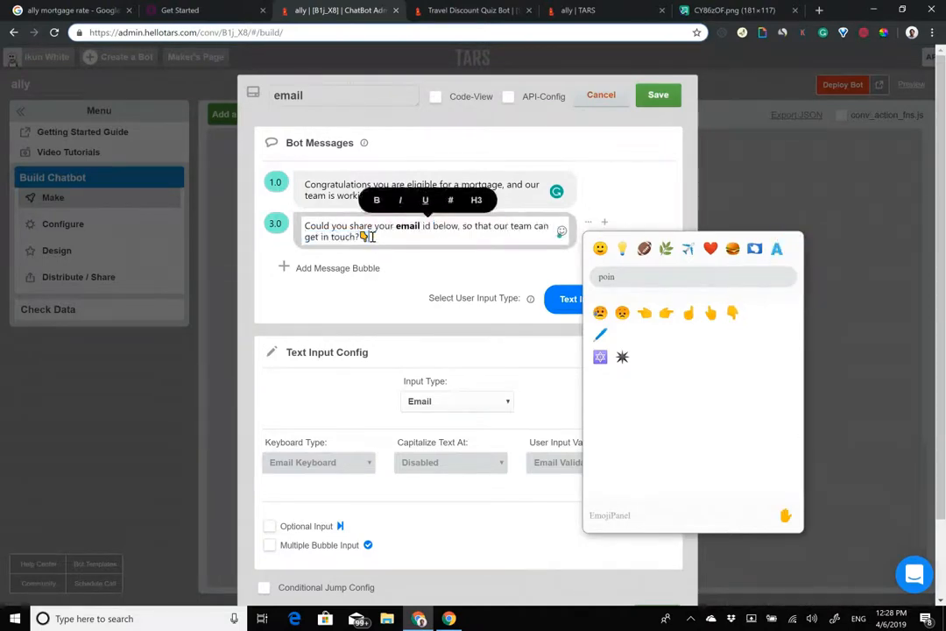
click(562, 232)
drag(370, 238, 361, 240)
key(ctrl+c)
key(BackSpace)
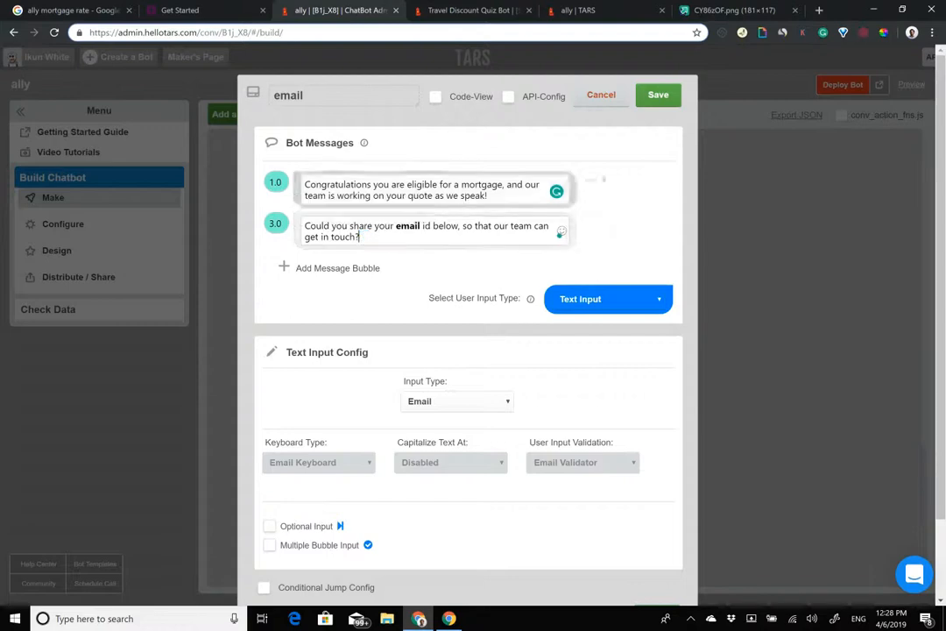
click(459, 226)
key(ctrl+v)
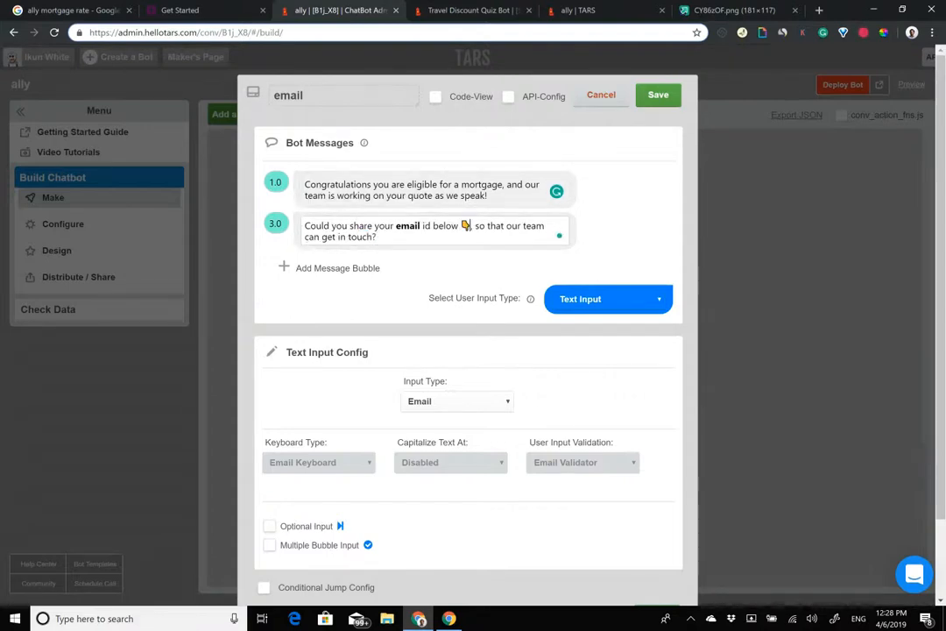
click(658, 94)
Step: Add a new gambit below the email step, connect them, and set Auto Page Redirection
scroll(491, 227, down, 2)
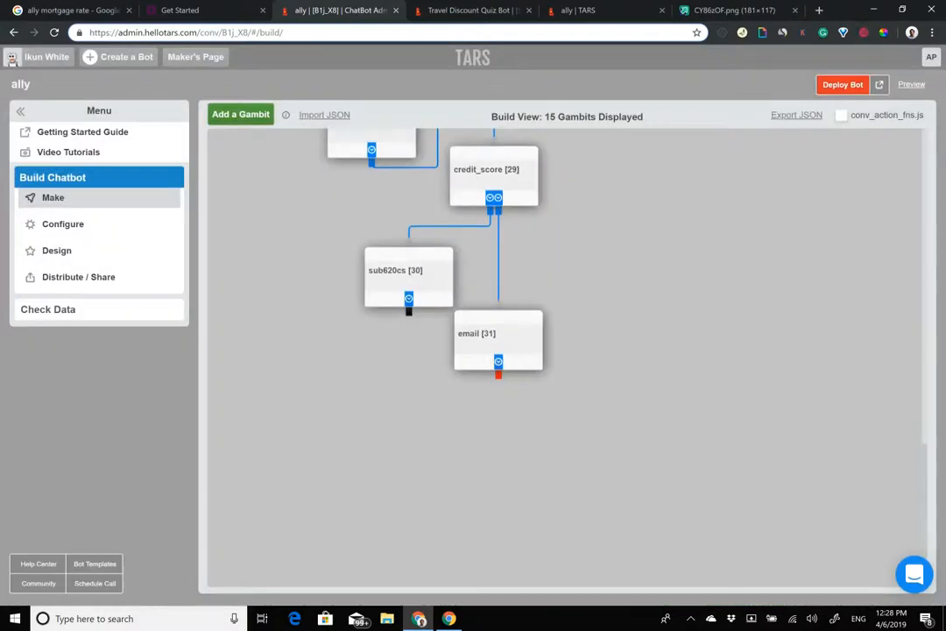
click(236, 116)
drag(267, 179, 495, 377)
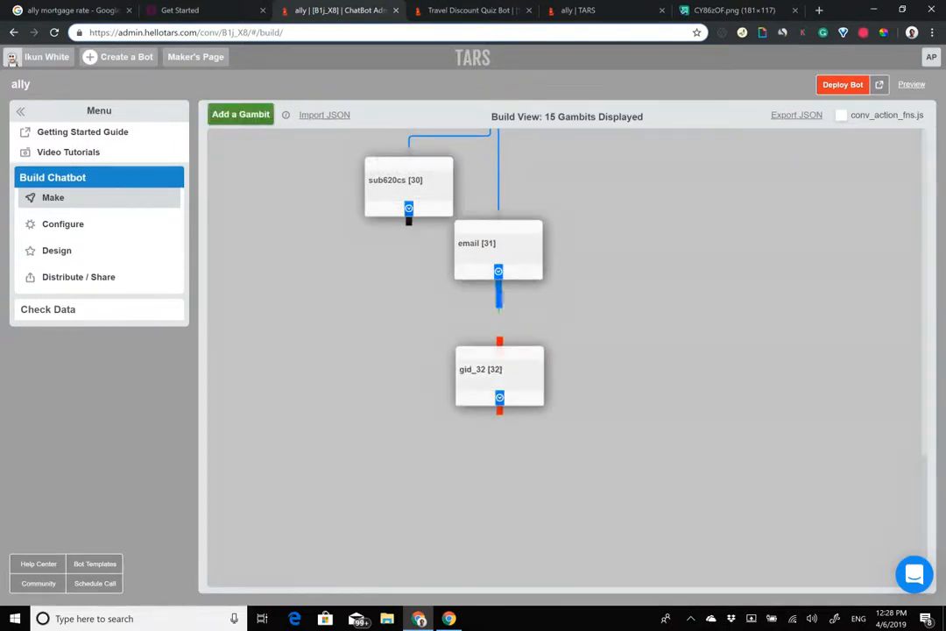
drag(499, 307, 499, 344)
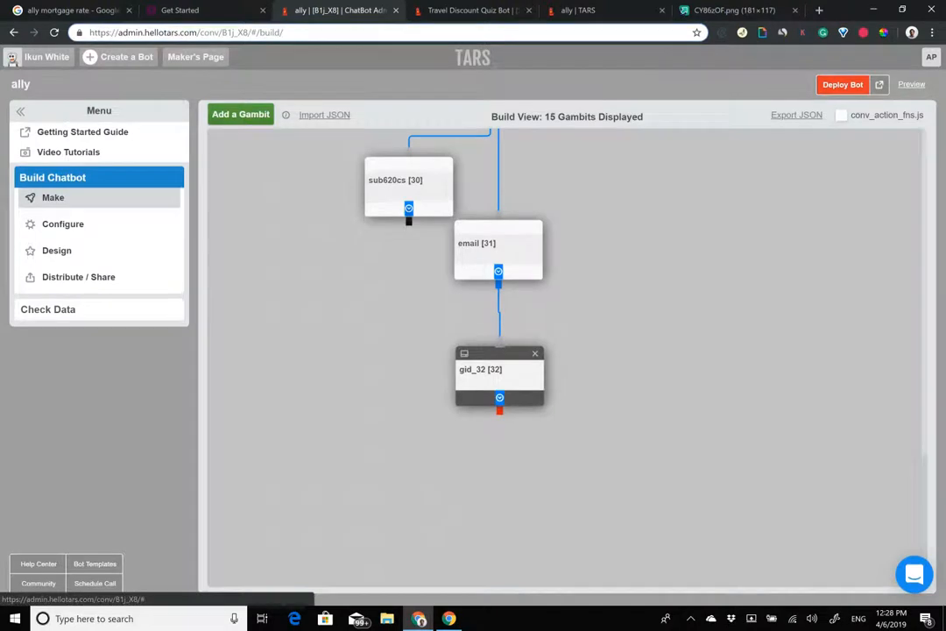
click(490, 369)
click(608, 246)
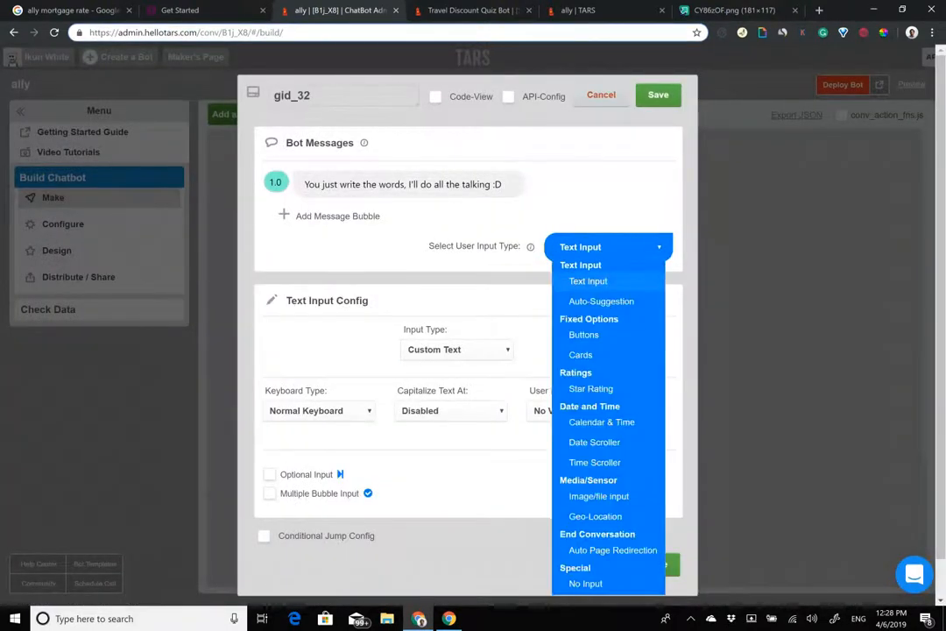
click(613, 552)
Step: Write three messages: 'Thank you for your patience', an inbox reminder, and 'Have a great day!'
click(396, 191)
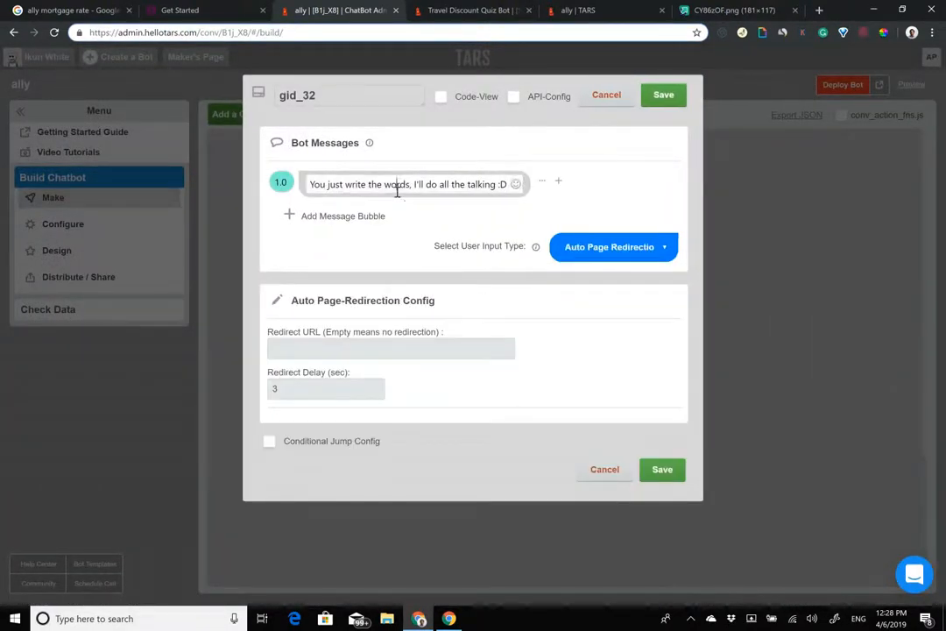
triple_click(397, 190)
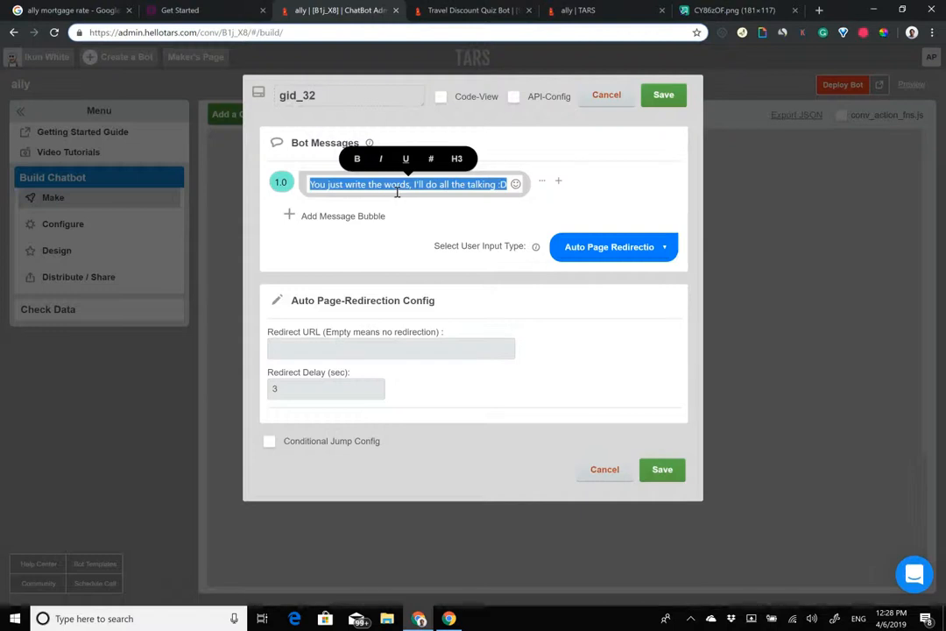
text(Thank you f)
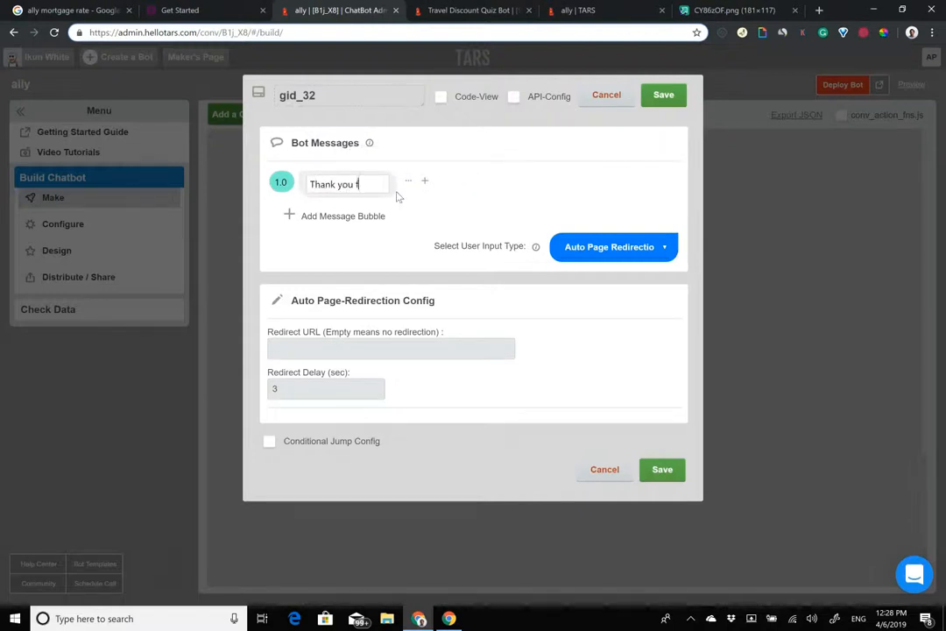
text(or your patience)
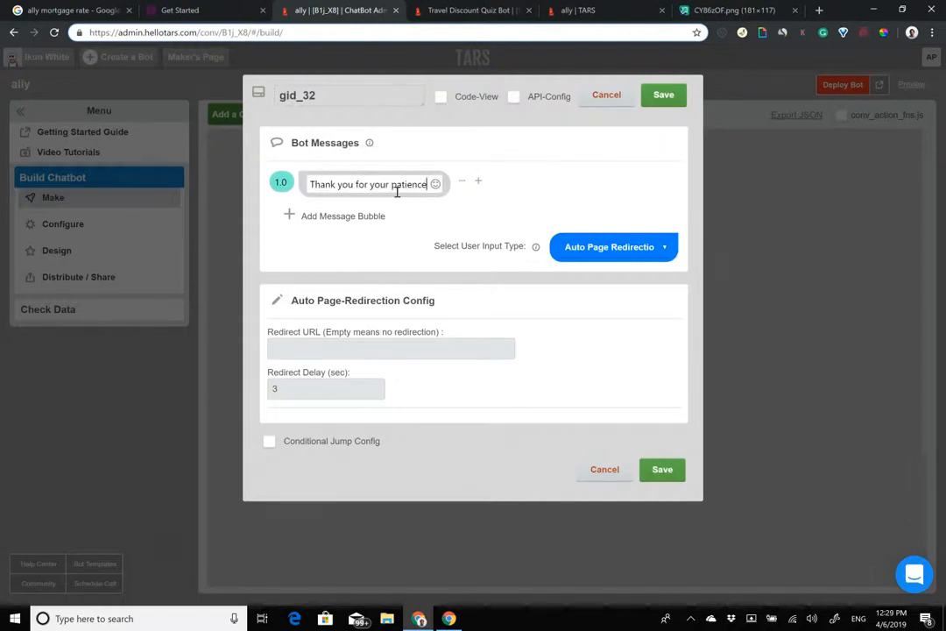
click(368, 216)
text(keep a loo)
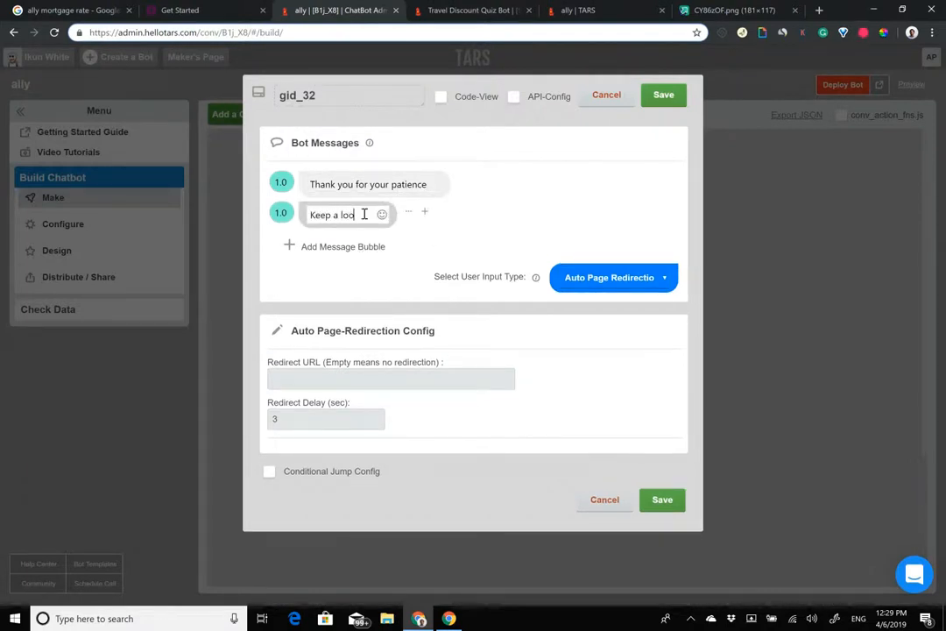
key(BackSpace)
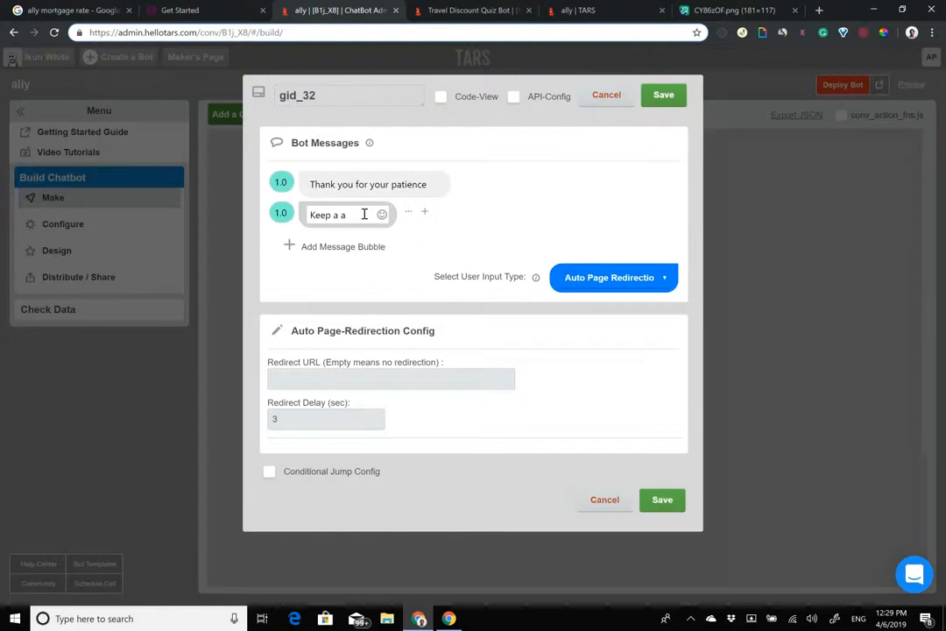
text(n eye on your inbox gr)
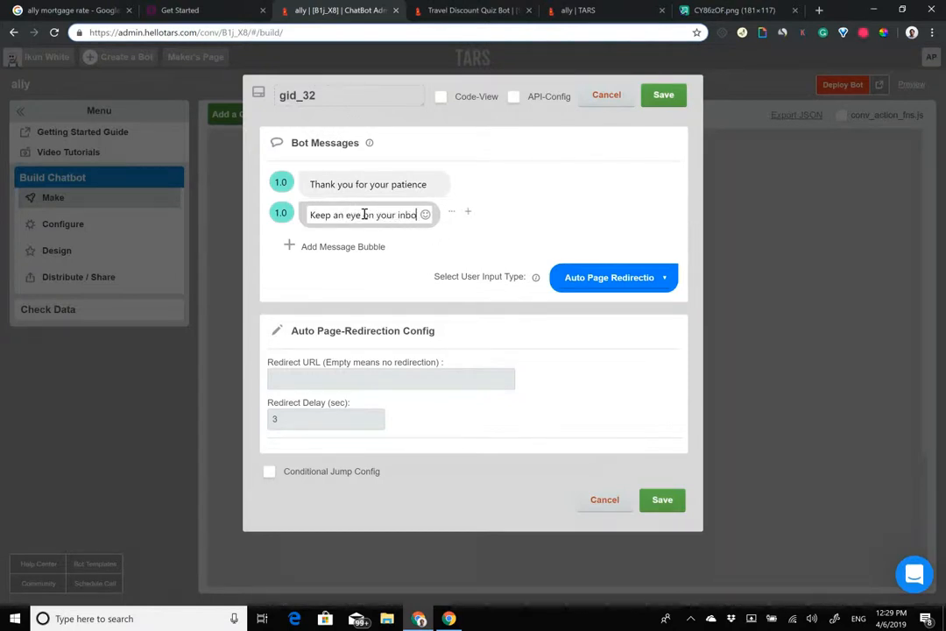
key(BackSpace)
key(BackSpace)
text(for our email)
click(355, 247)
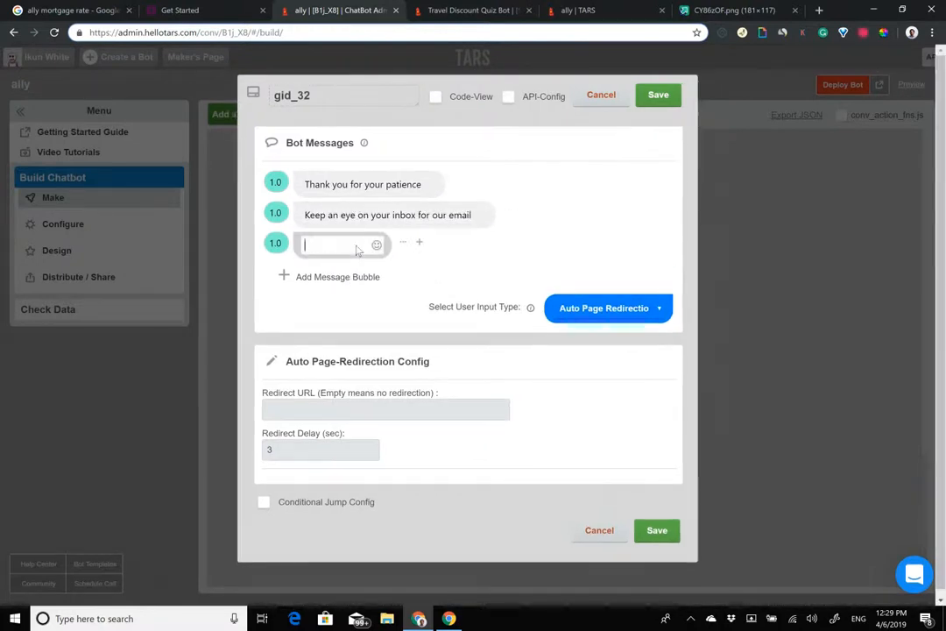
text(Have a grw)
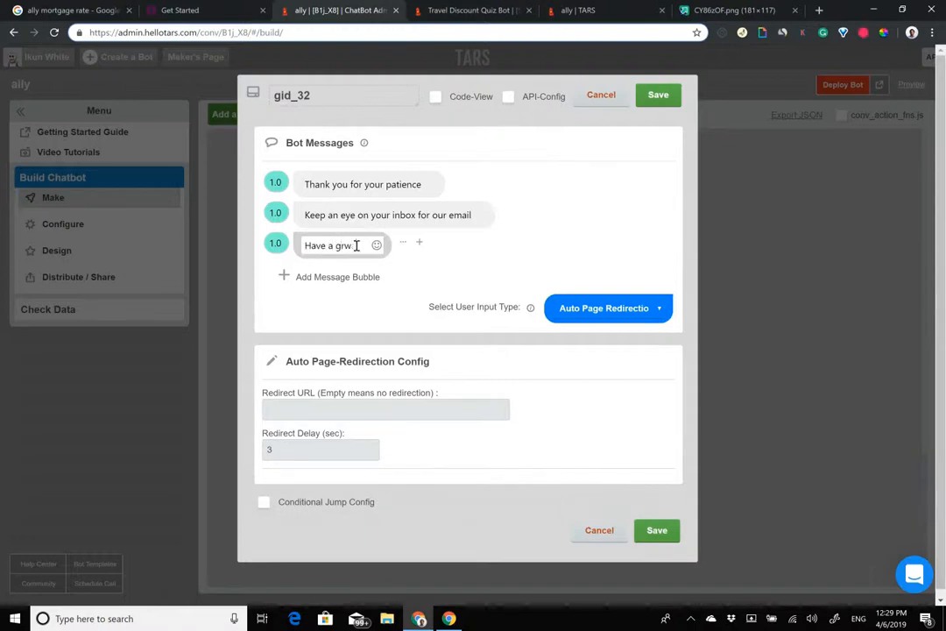
key(BackSpace)
text(eat day)
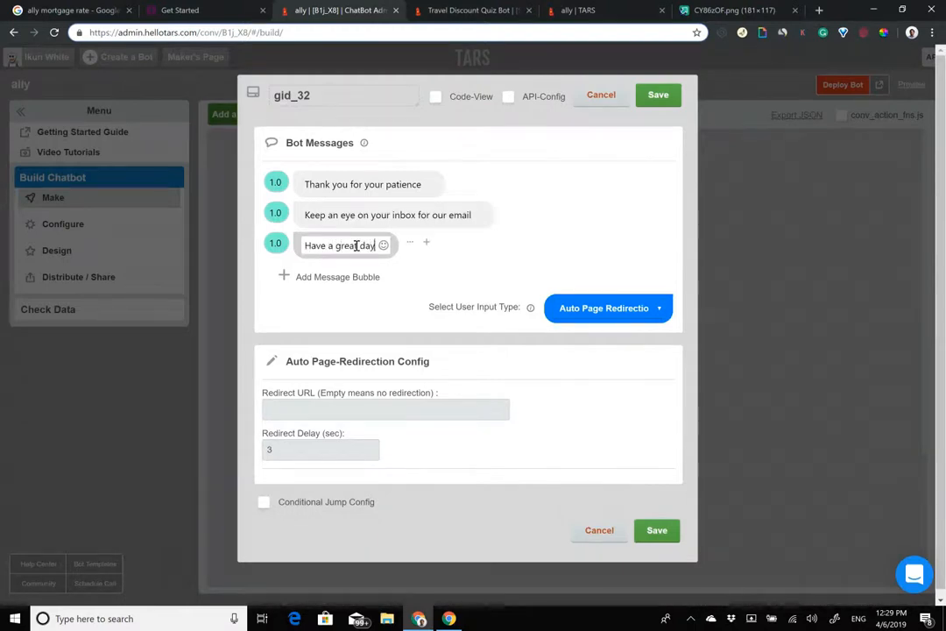
text(!)
Step: Set the goodbye message delay to 2, rename the gambit to 'fin', and save it
click(256, 230)
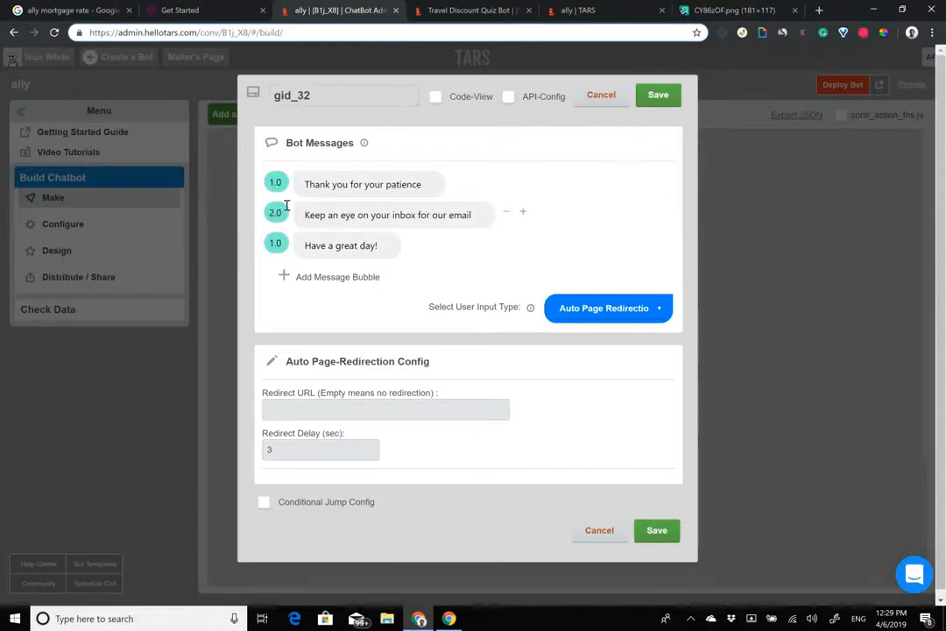
drag(273, 243, 243, 244)
text(2)
drag(357, 93, 30, 78)
text(fin)
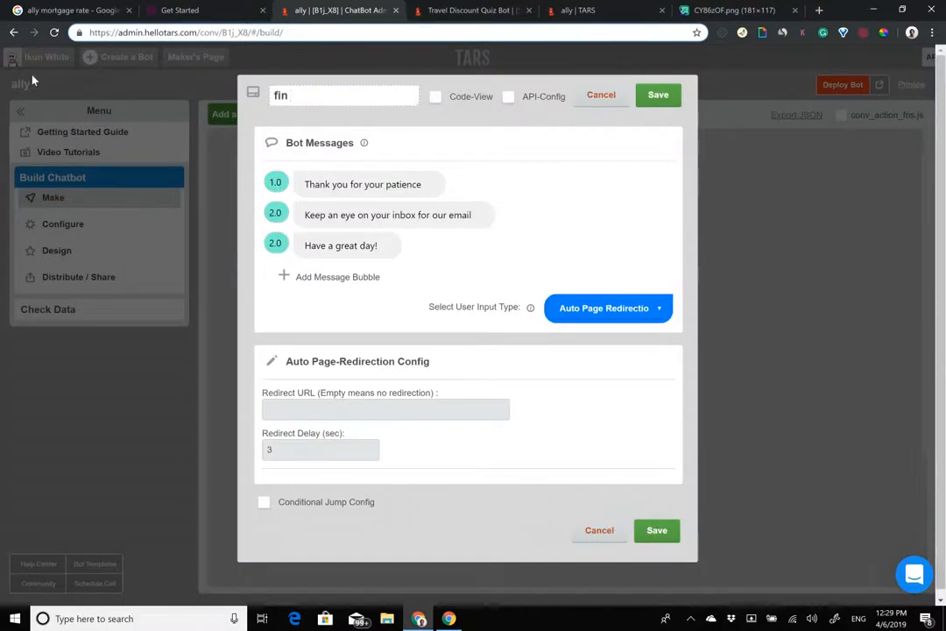
click(658, 94)
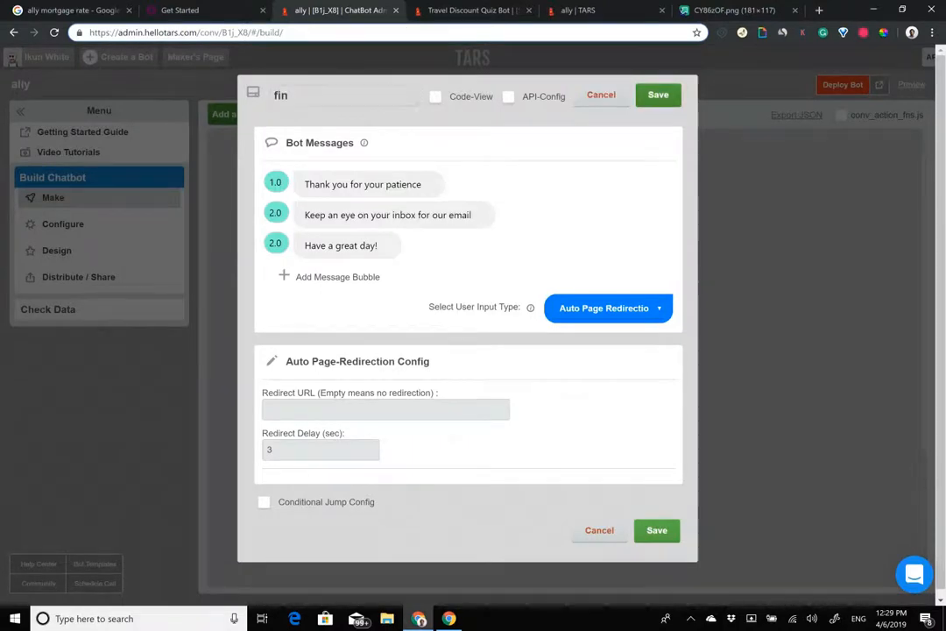
scroll(565, 350, up, 15)
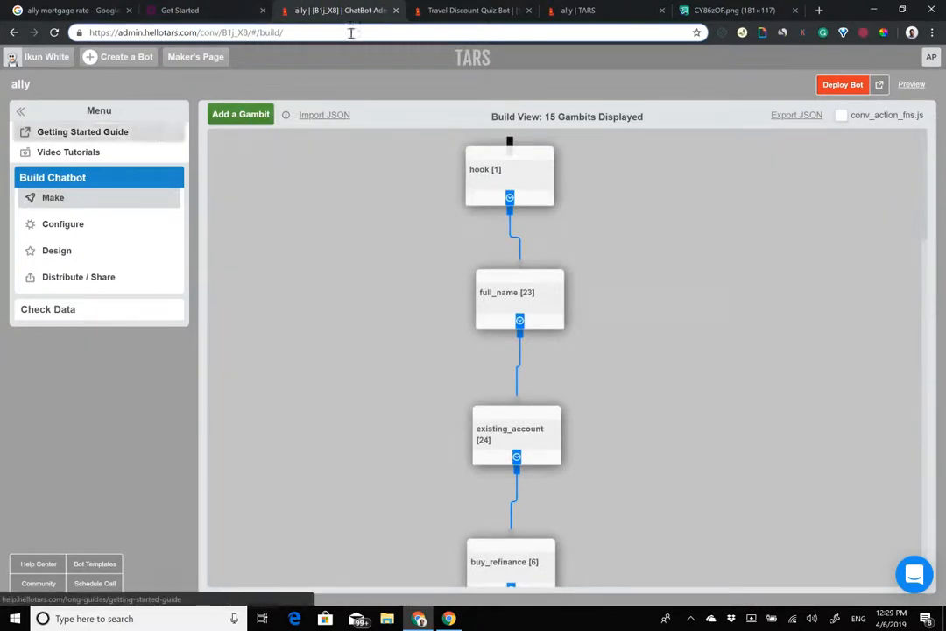
click(580, 10)
drag(580, 11, 451, 11)
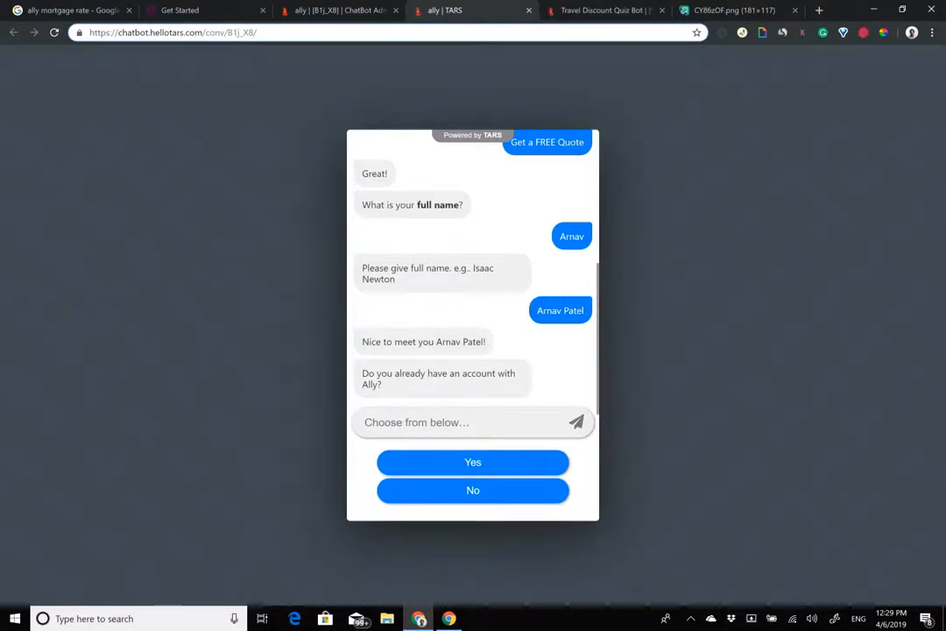
scroll(473, 272, up, 4)
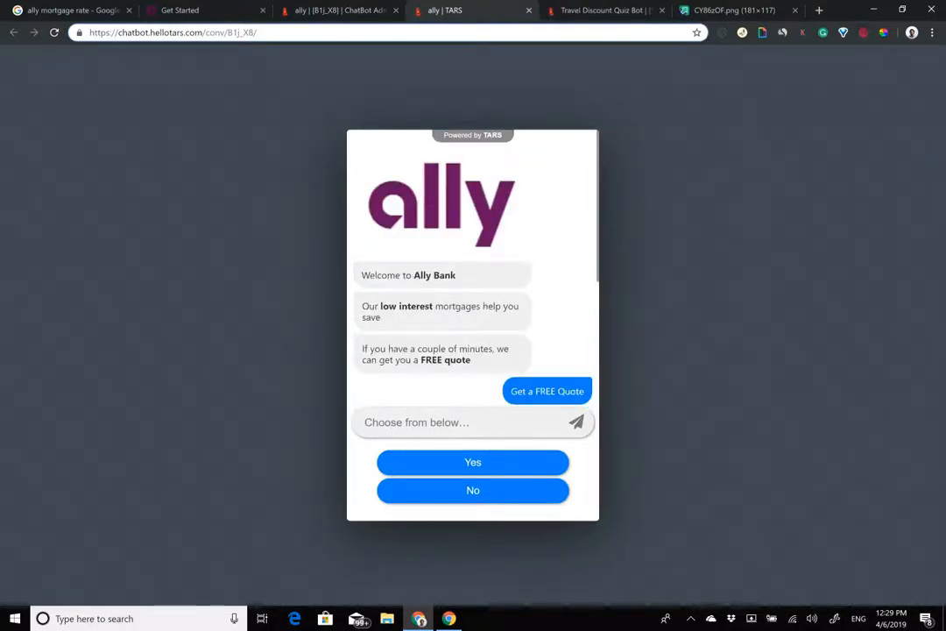
scroll(473, 289, down, 1)
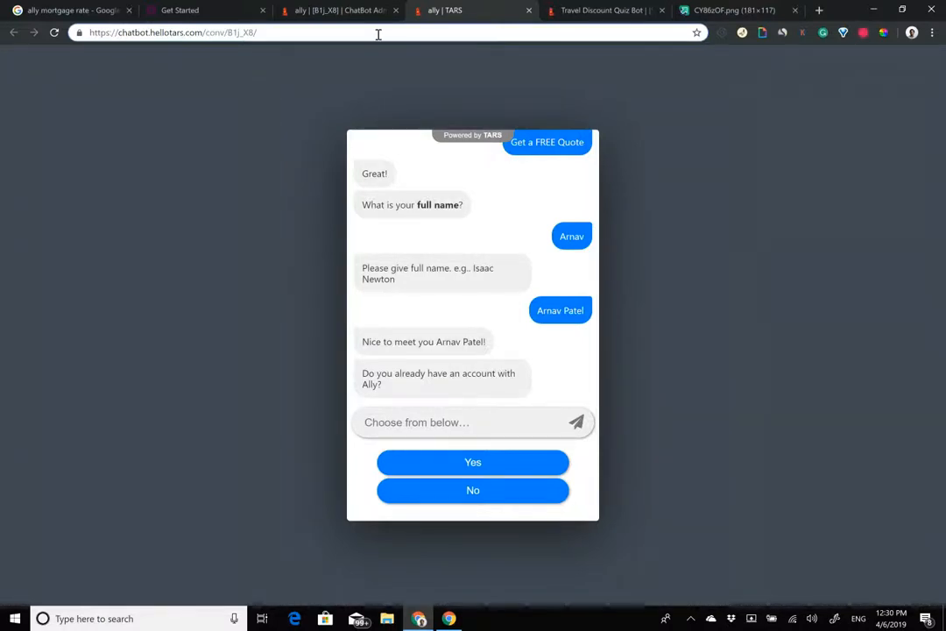
click(326, 10)
Step: On Ally's quote page, sample the logo's purple with the colour picker (650360)
click(232, 8)
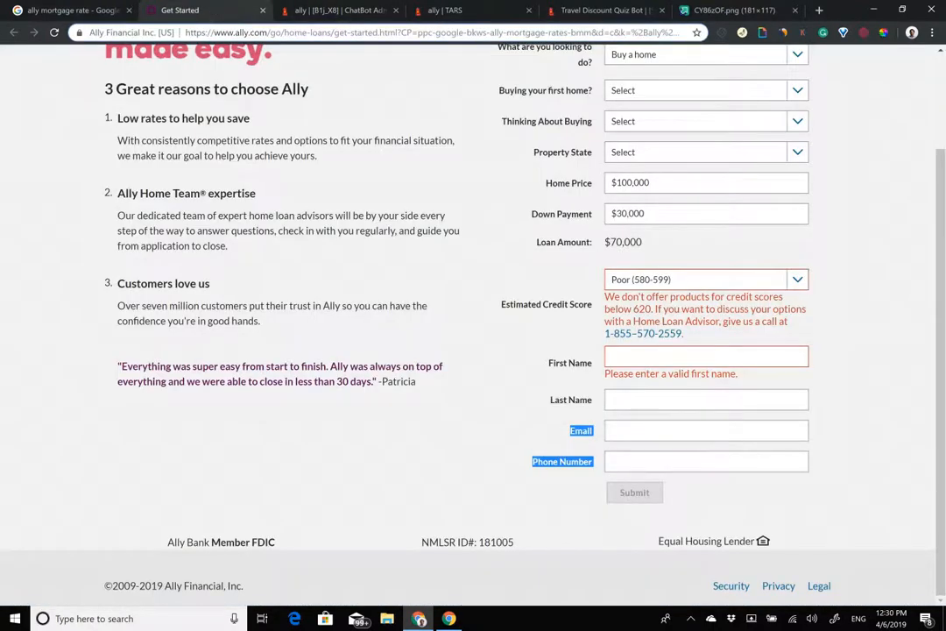
click(884, 32)
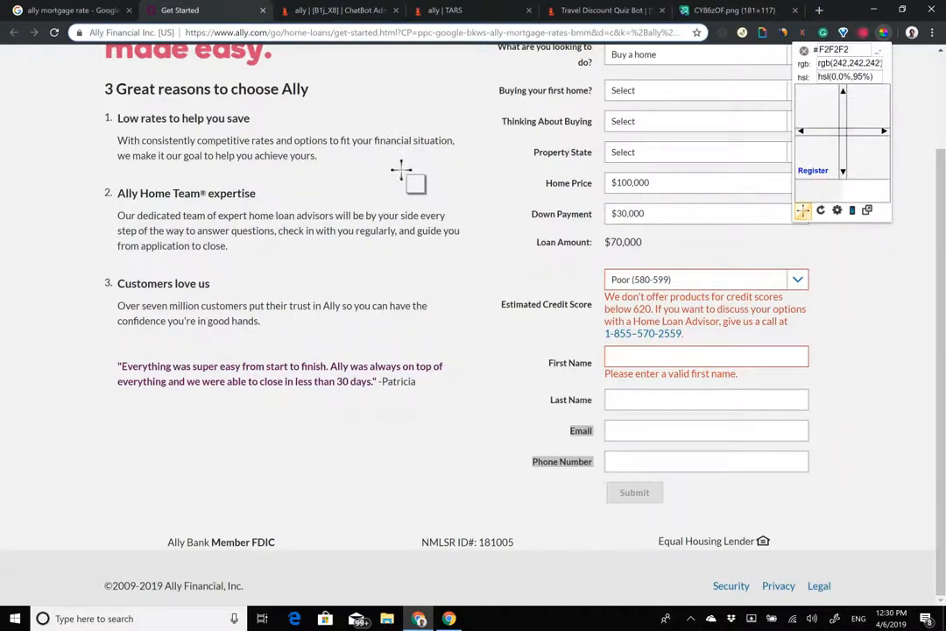
scroll(402, 171, up, 2)
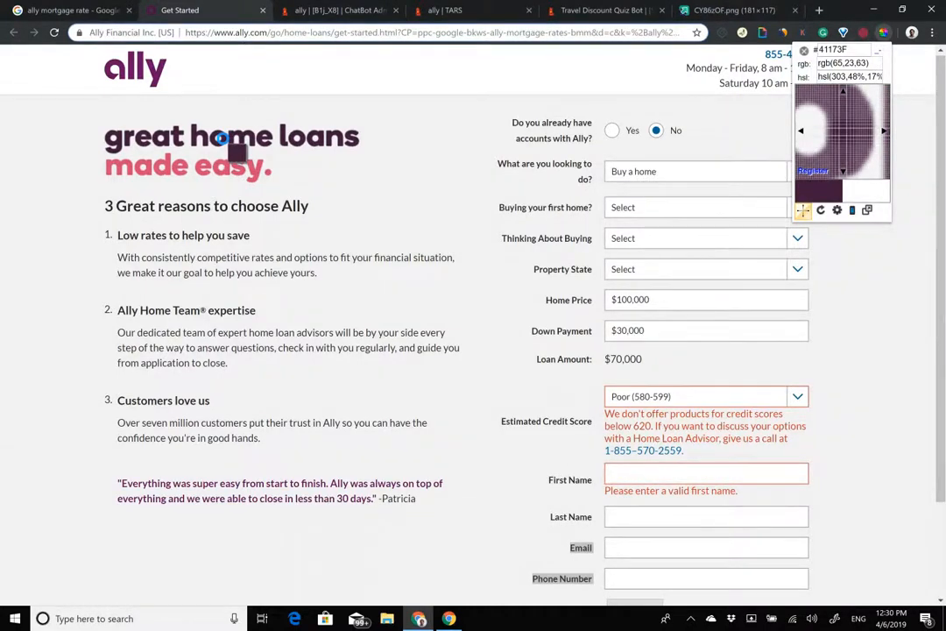
click(263, 143)
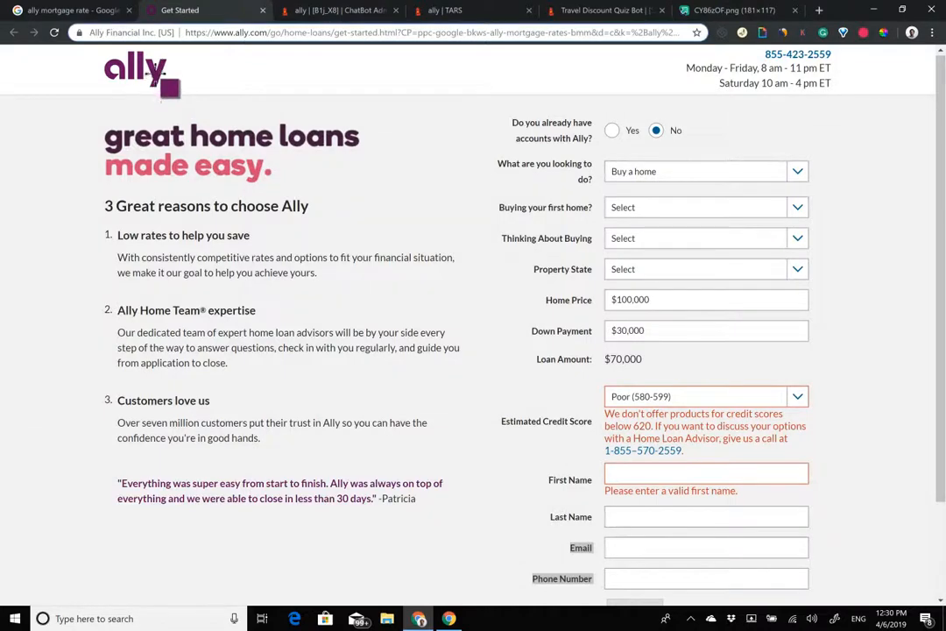
click(317, 10)
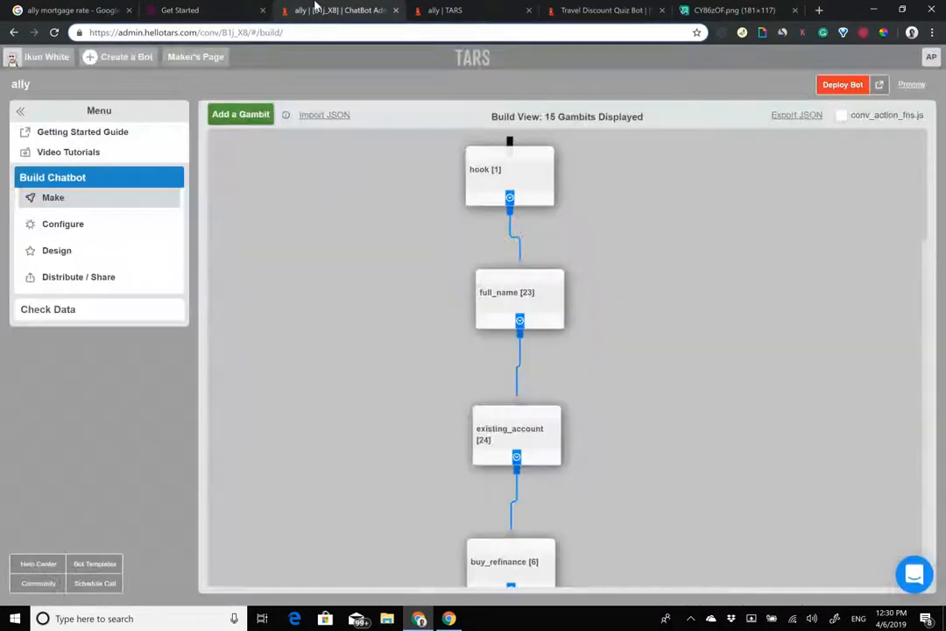
Step: In Design, set the Bot Messages colour to Ally purple #650360
click(70, 252)
click(763, 225)
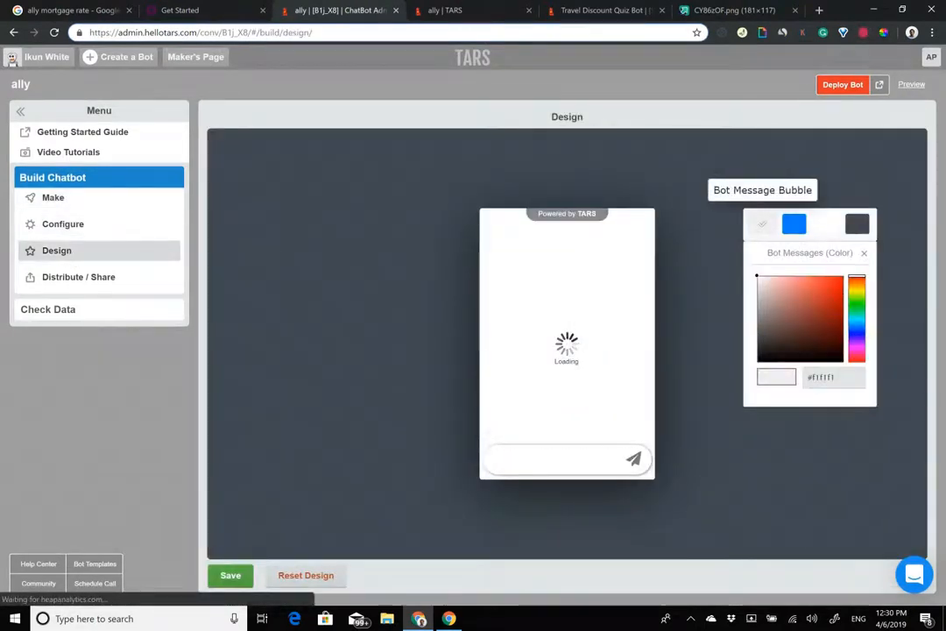
click(828, 378)
text(#650360)
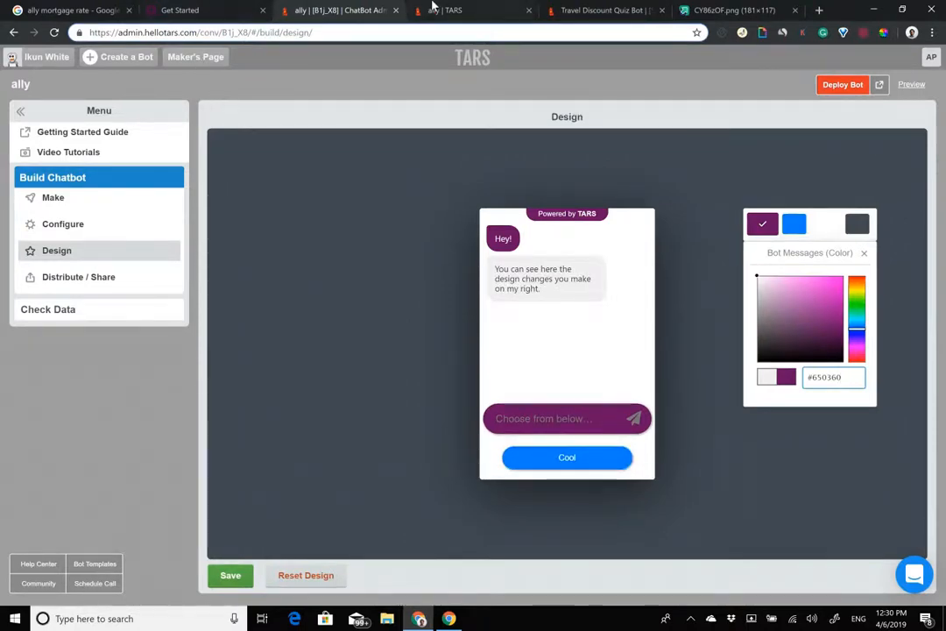
Step: Sample Ally's pink from the quote page and set User Messages to #cb3974
click(231, 15)
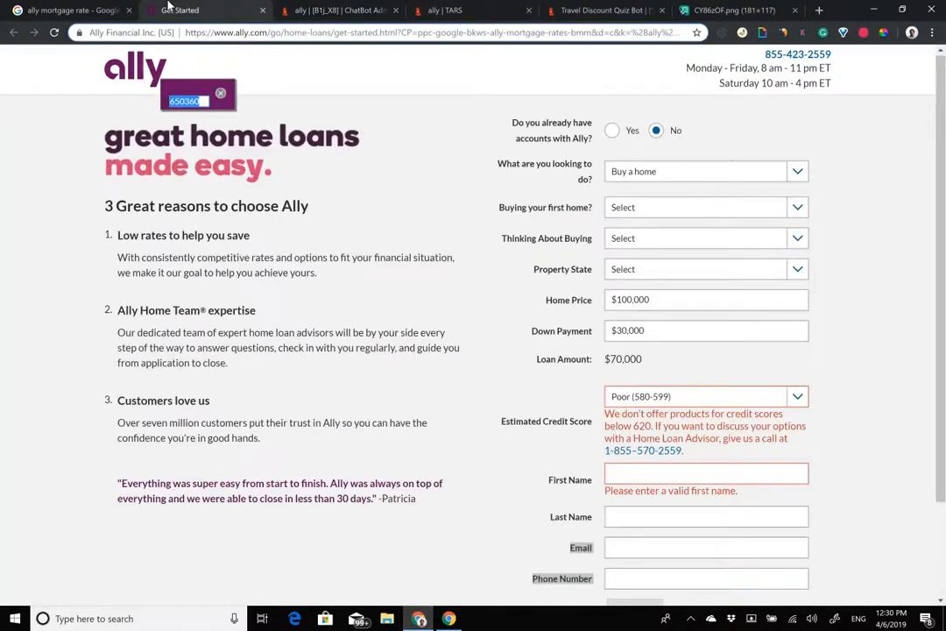
click(239, 167)
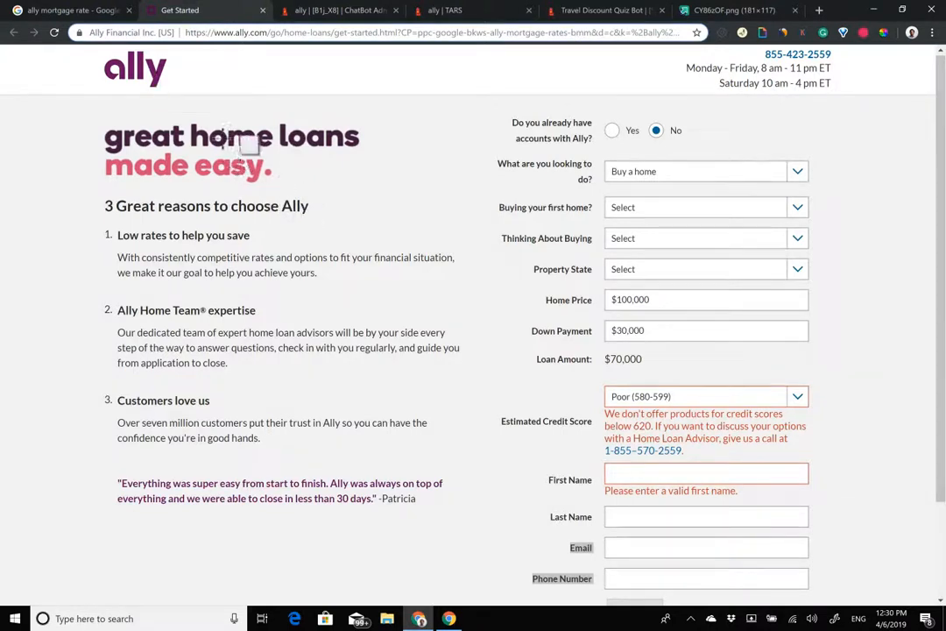
click(238, 168)
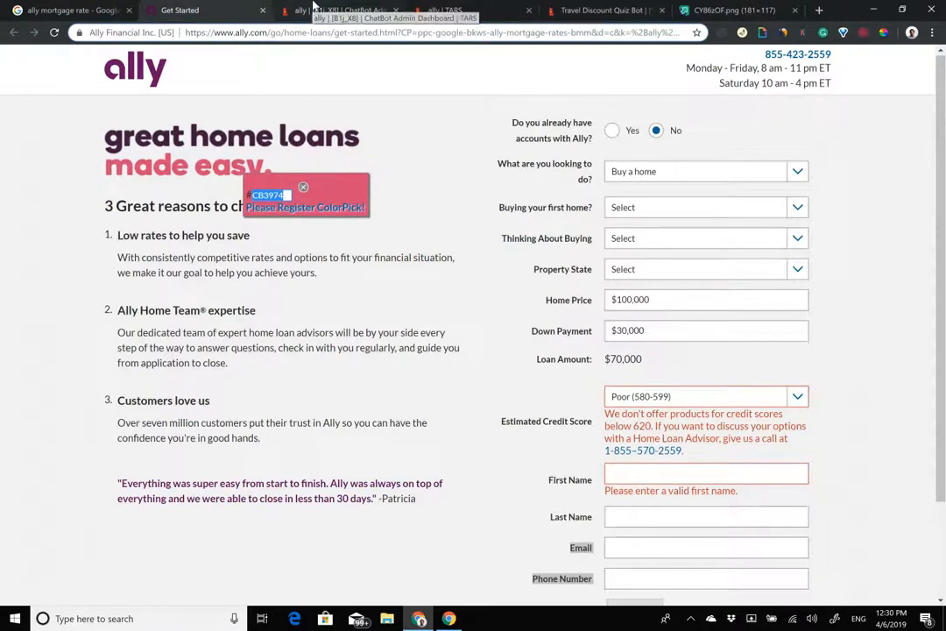
click(267, 10)
click(794, 225)
triple_click(823, 378)
text(#cb3974)
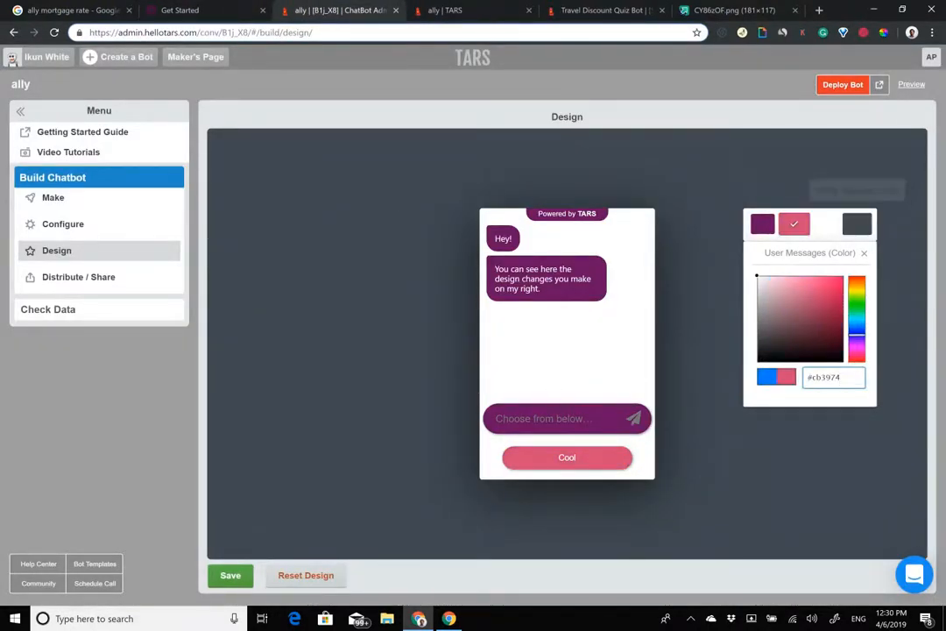
Step: Make the page background solid white #ffffff, save the design, and deploy the bot
click(857, 224)
click(780, 284)
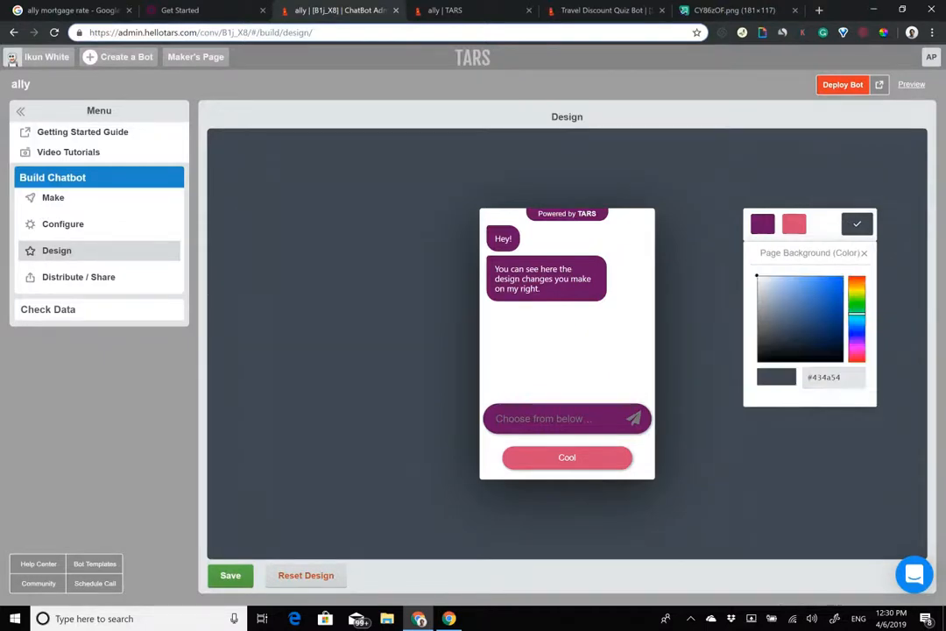
click(758, 277)
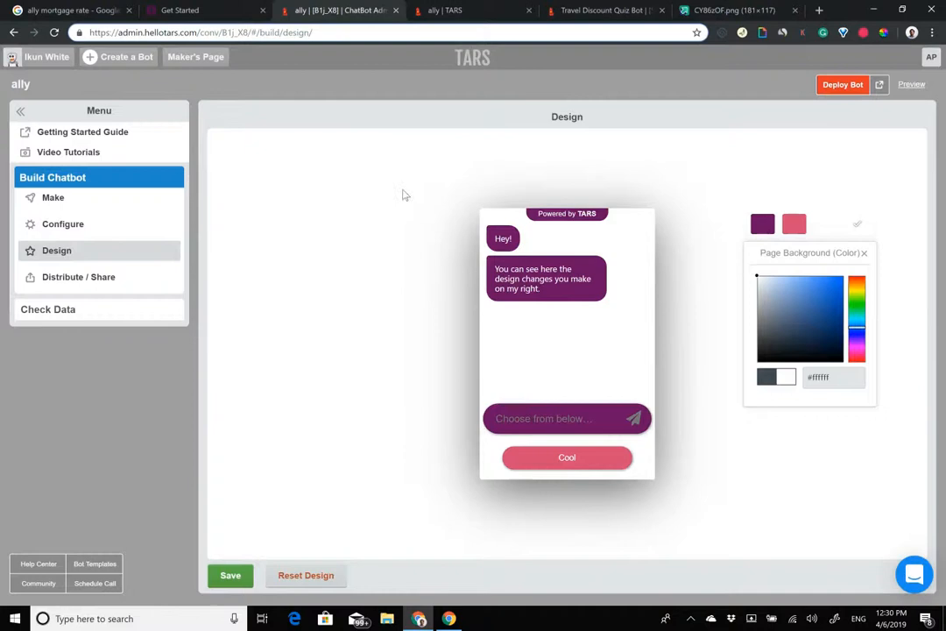
click(231, 576)
click(231, 575)
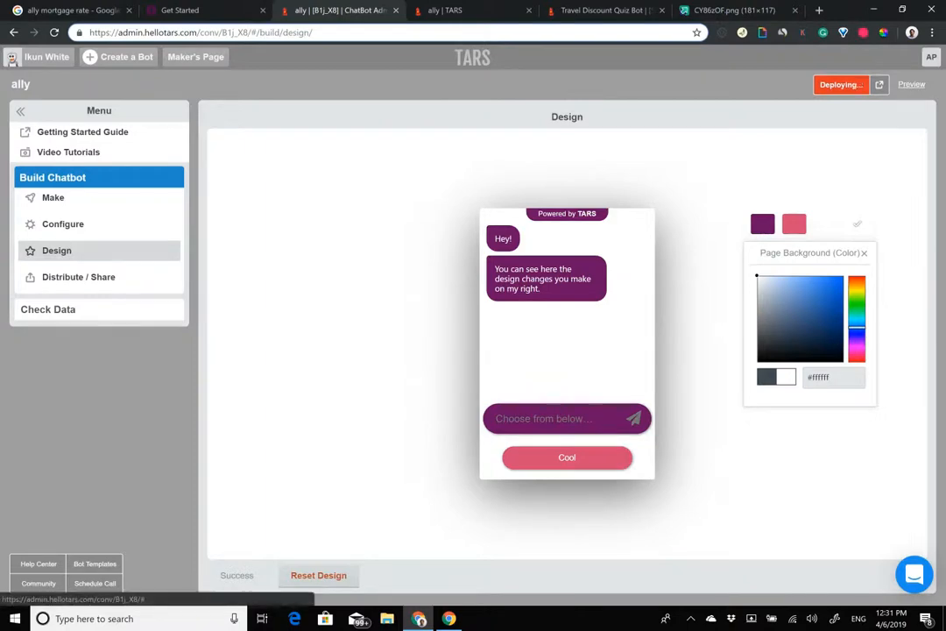
click(65, 225)
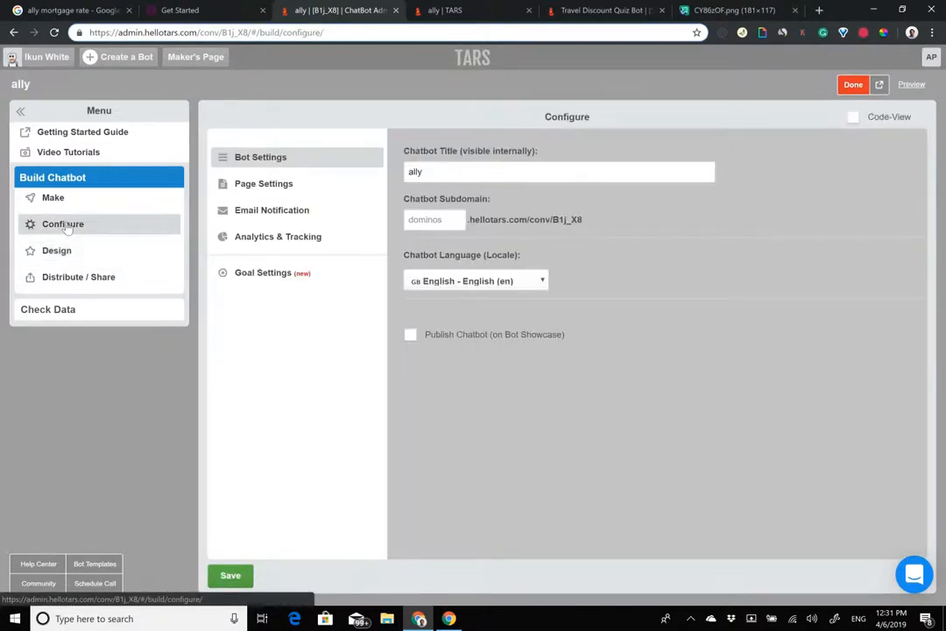
Step: Enter 'ally' as the chatbot subdomain, checking the preview's current web address
click(438, 221)
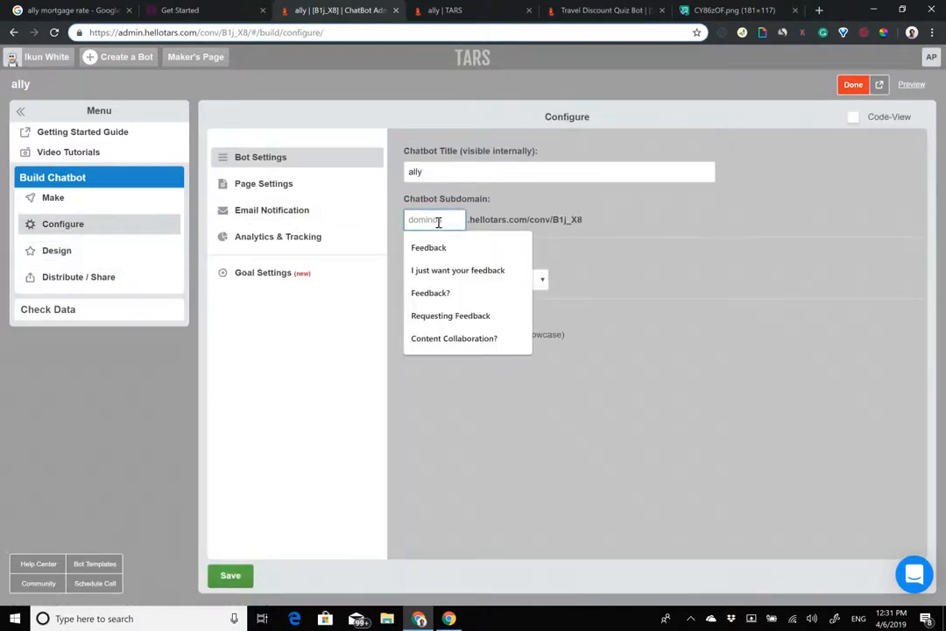
text(ally)
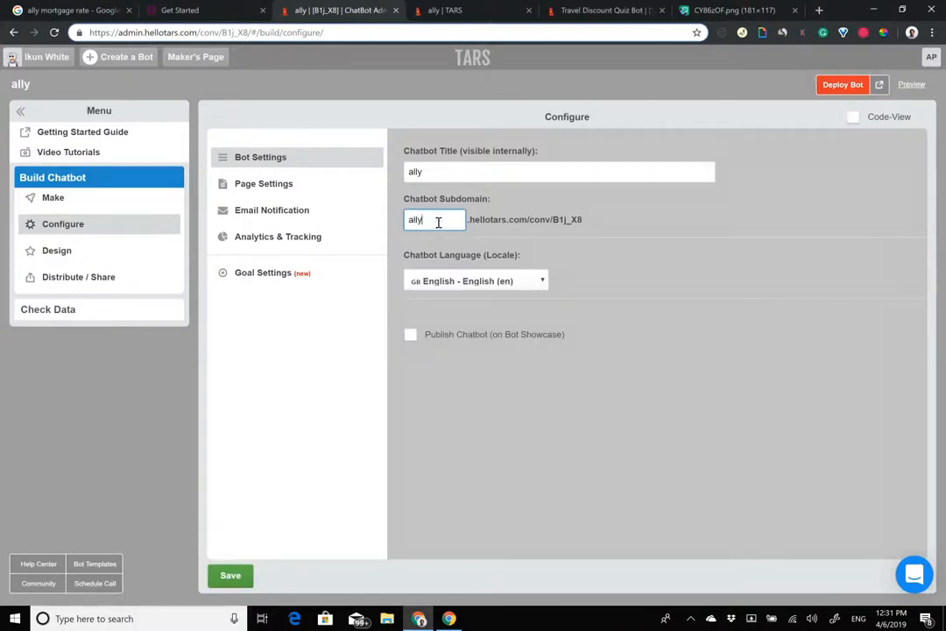
click(446, 10)
drag(120, 35, 296, 37)
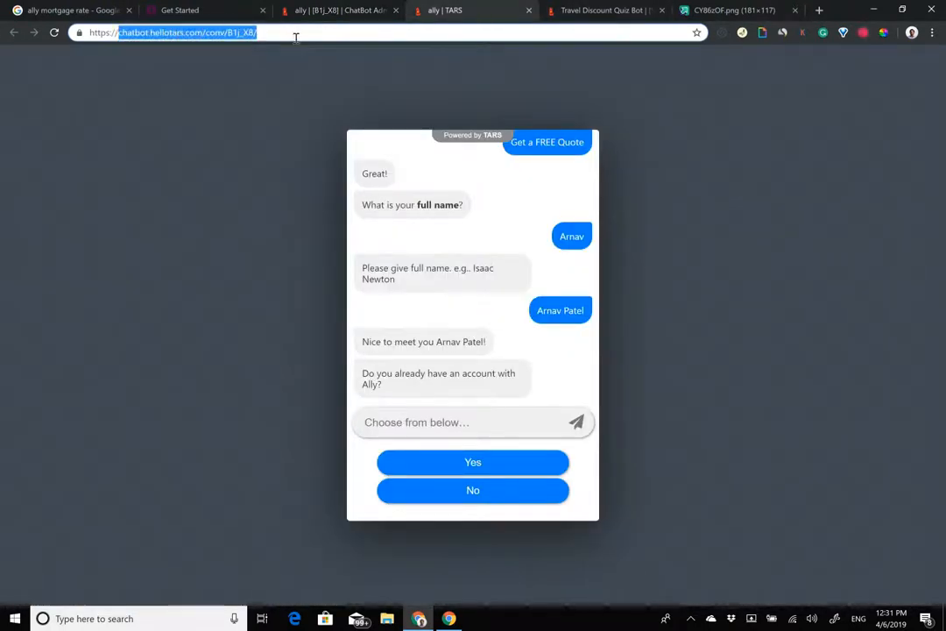
click(380, 10)
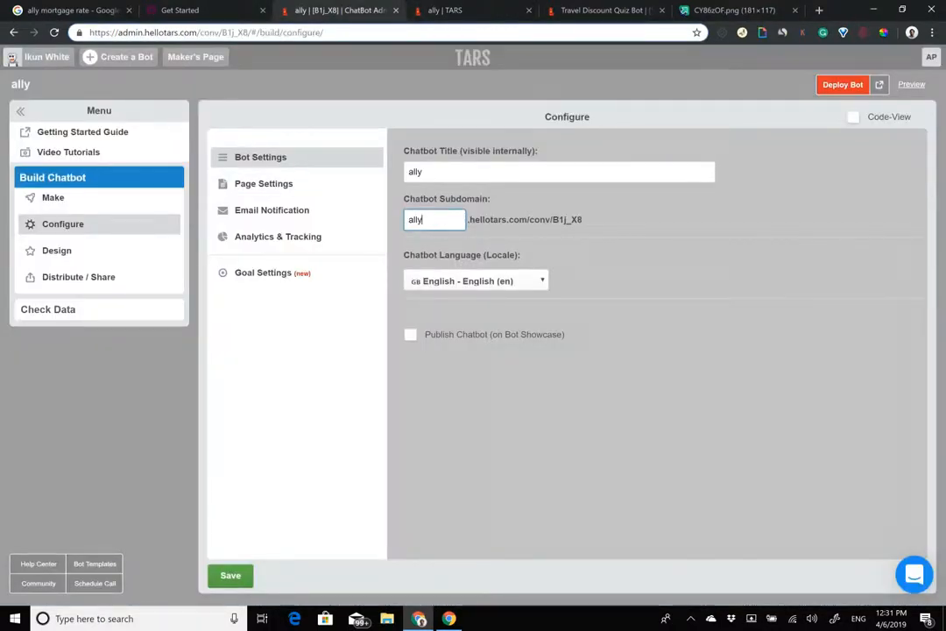
Step: Save and deploy the bot, then open its live preview at ally.hellotars.com
click(230, 575)
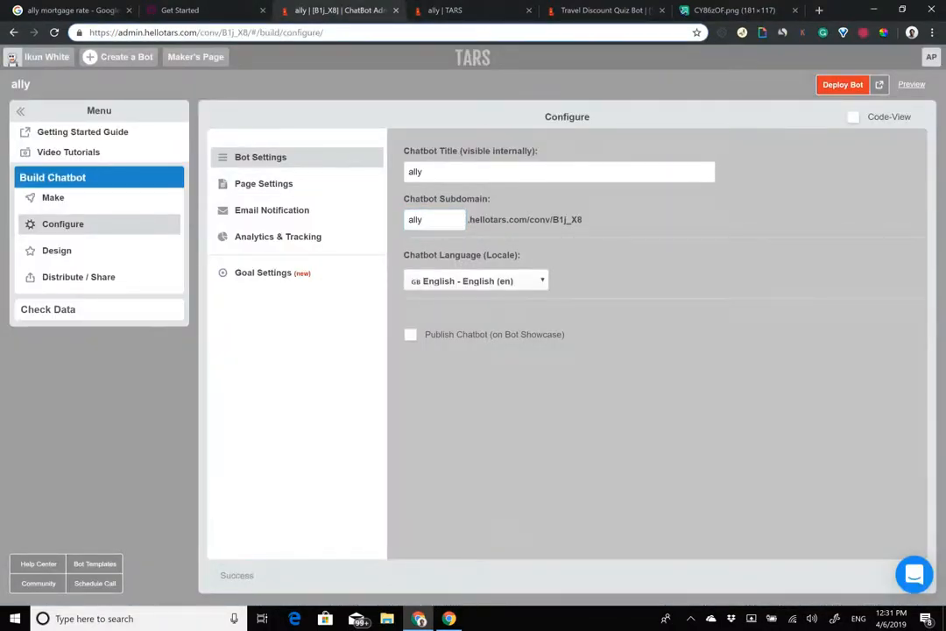
click(843, 84)
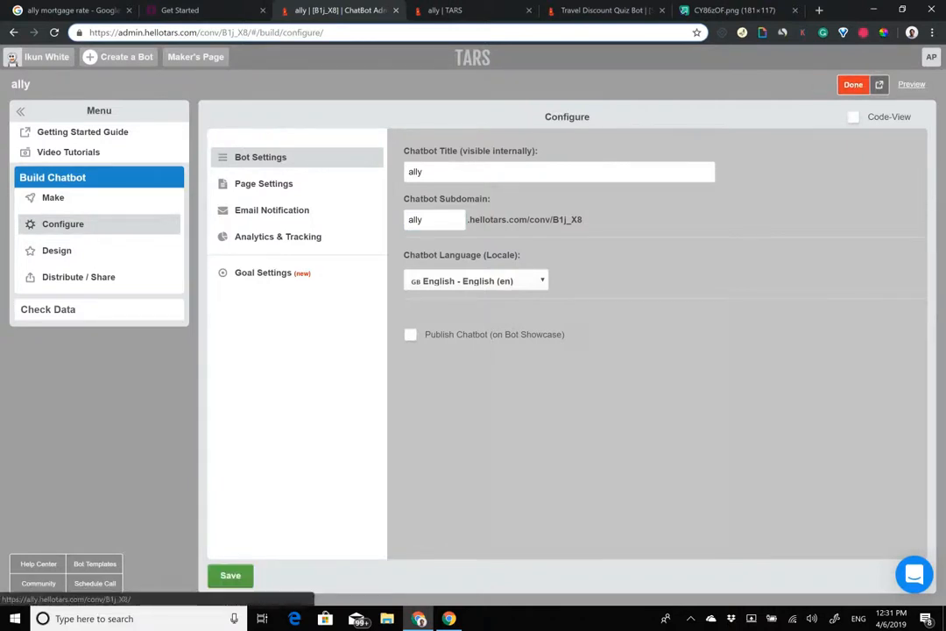
click(912, 84)
key(Return)
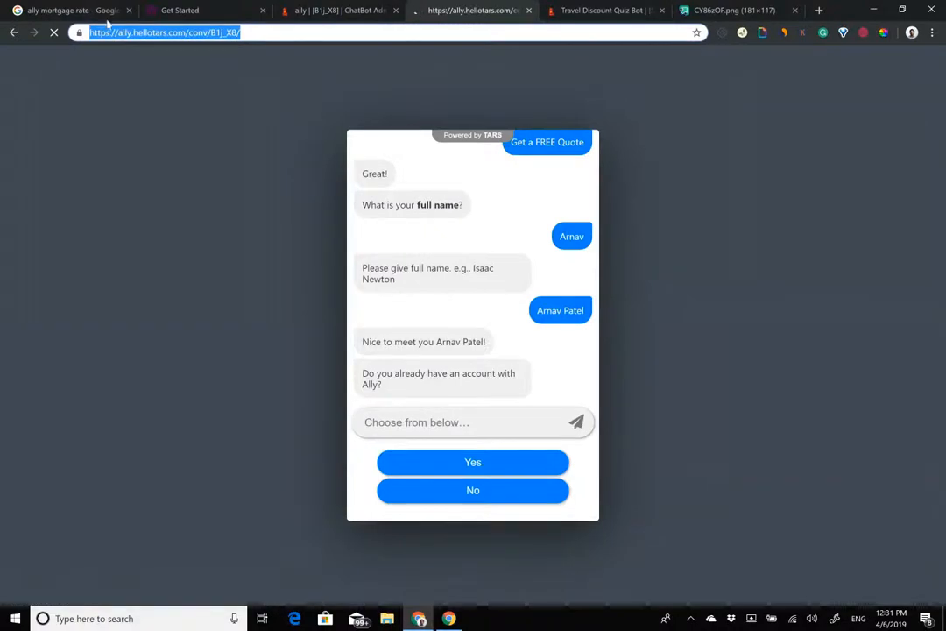
Step: In the live preview, request a free quote and send a full name
double_click(124, 32)
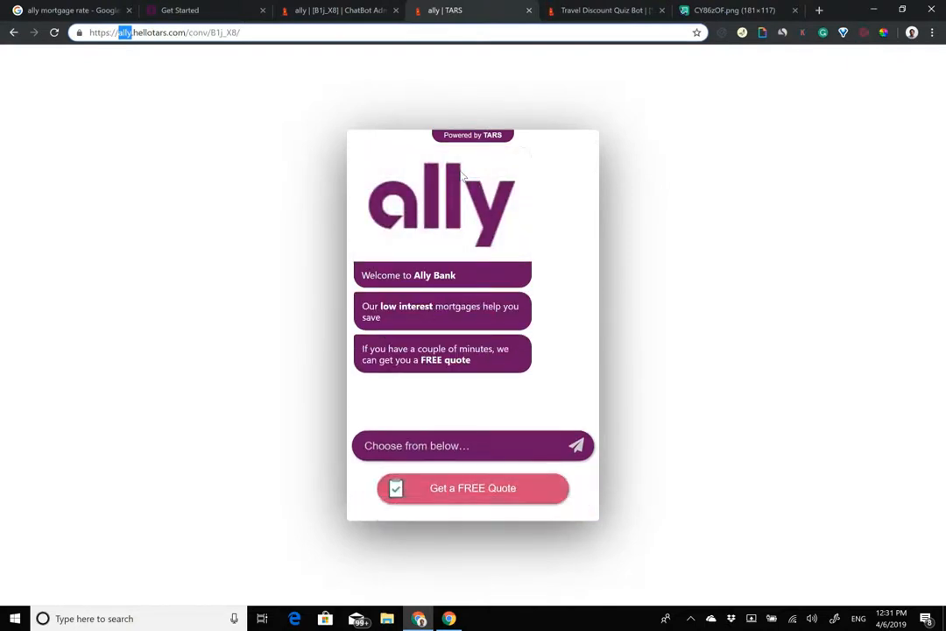
click(473, 489)
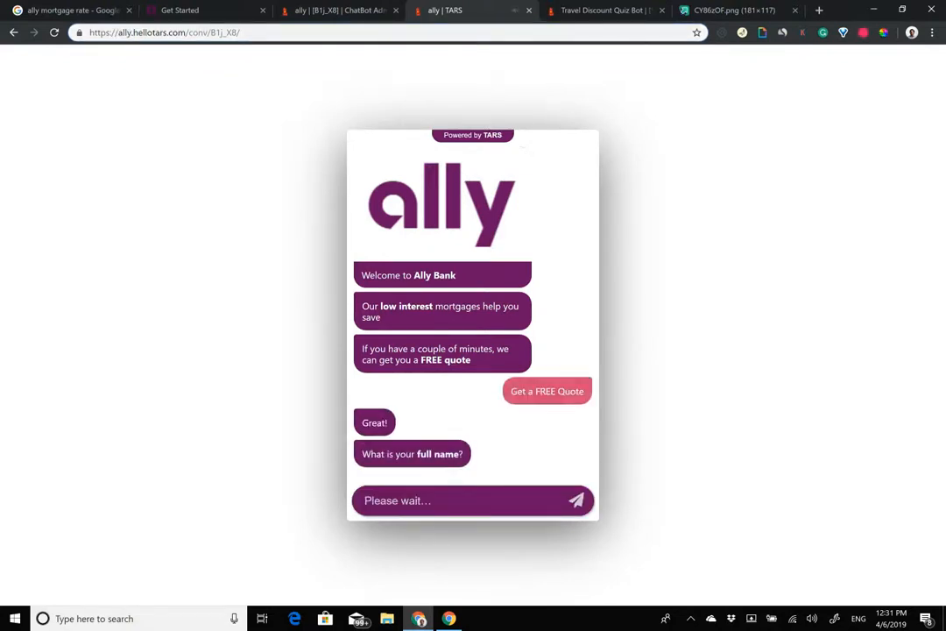
key(Return)
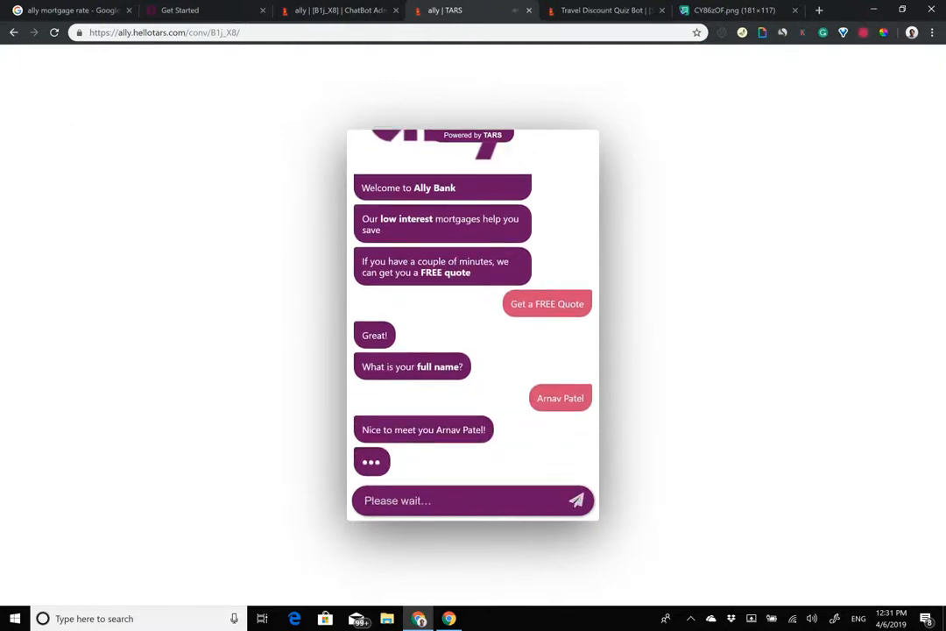
Step: Answer No, Buy a New Home, Yes and Right away, reaching the state question
click(473, 490)
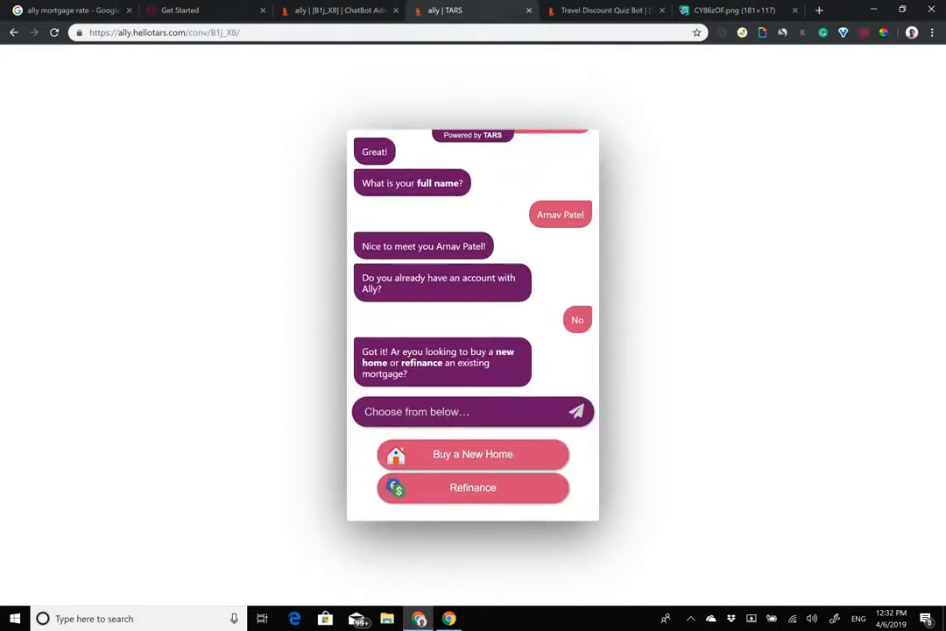
click(474, 454)
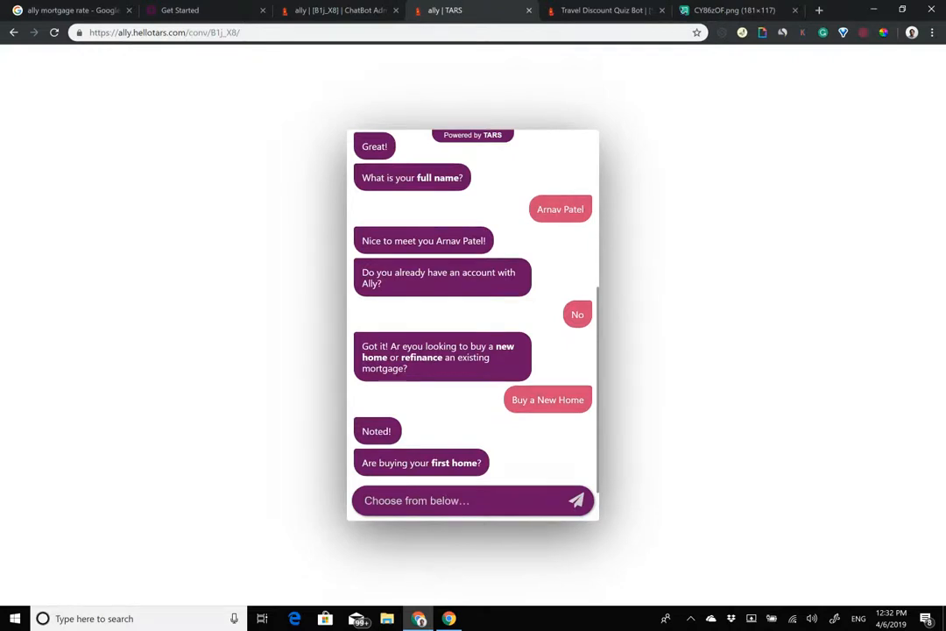
click(473, 461)
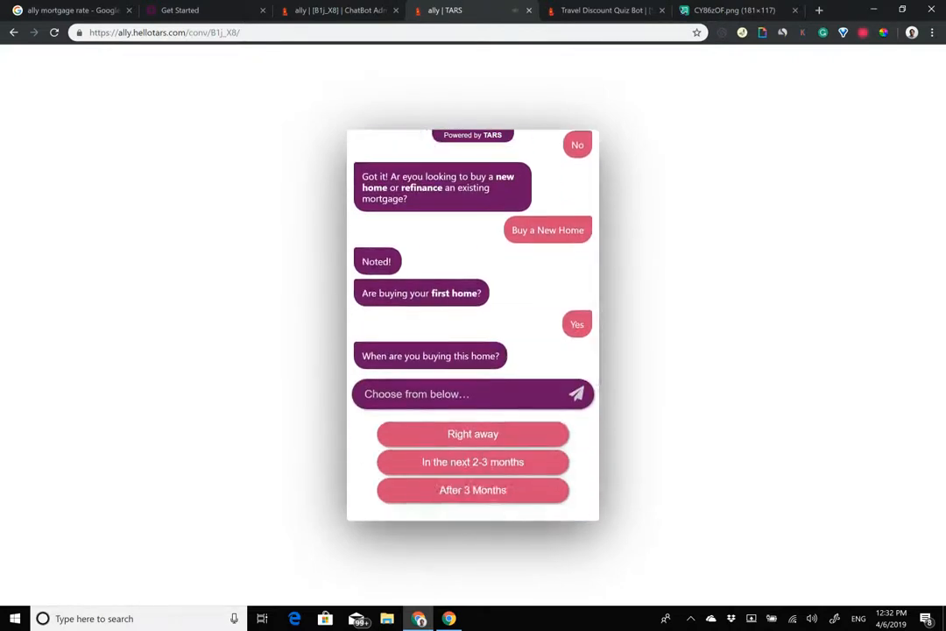
click(474, 434)
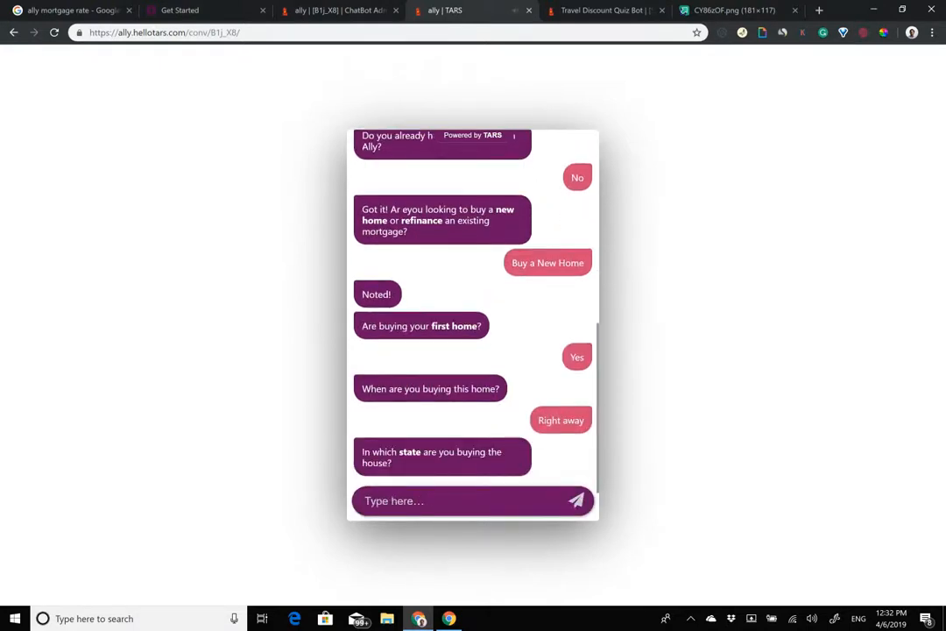
text(Calo)
key(BackSpace)
key(BackSpace)
key(BackSpace)
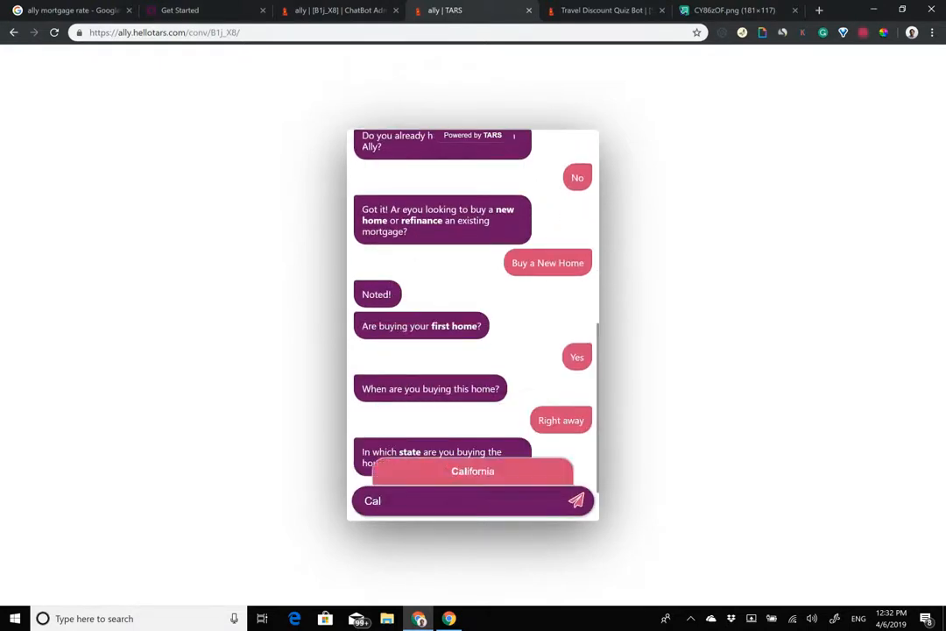
key(BackSpace)
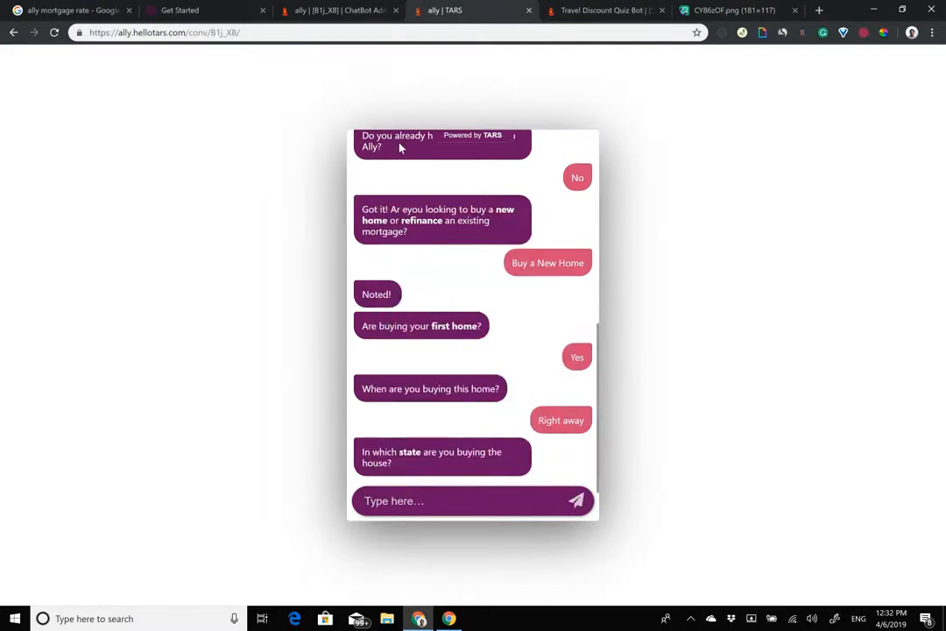
click(360, 10)
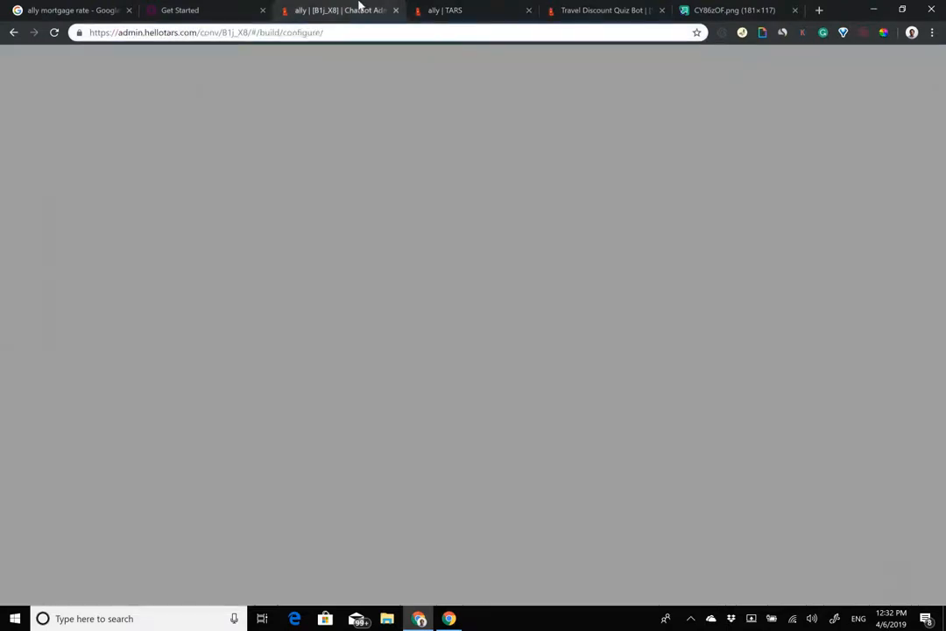
Step: Open the state gambit in the flow to check its Alabama-to-Wyoming suggestion list
click(102, 201)
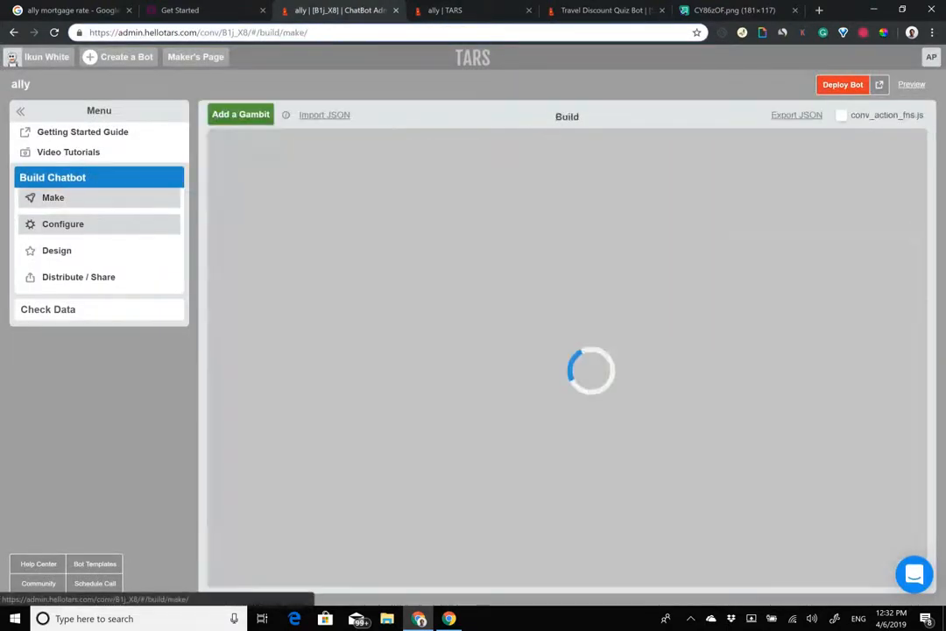
scroll(517, 350, down, 6)
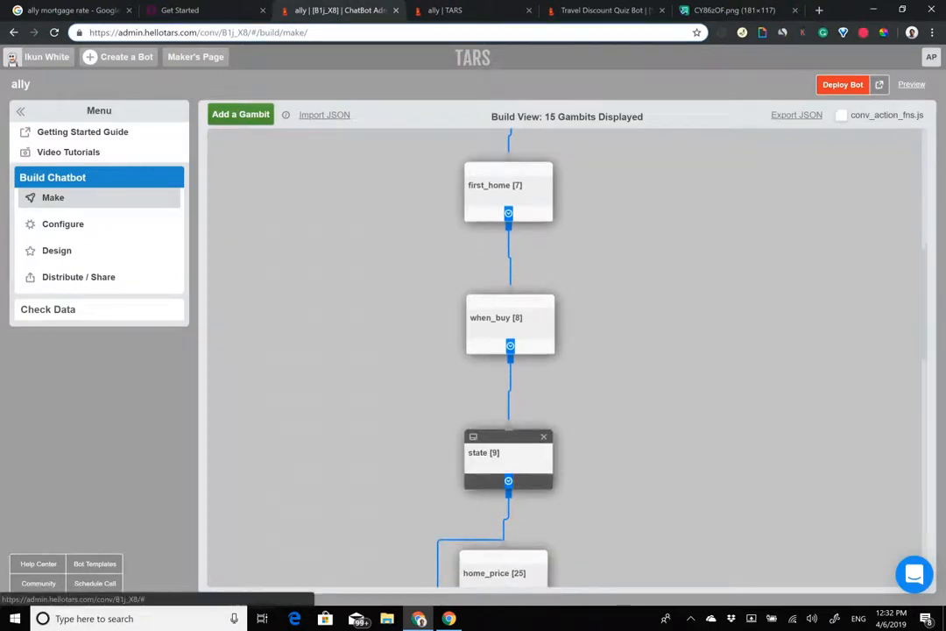
click(491, 453)
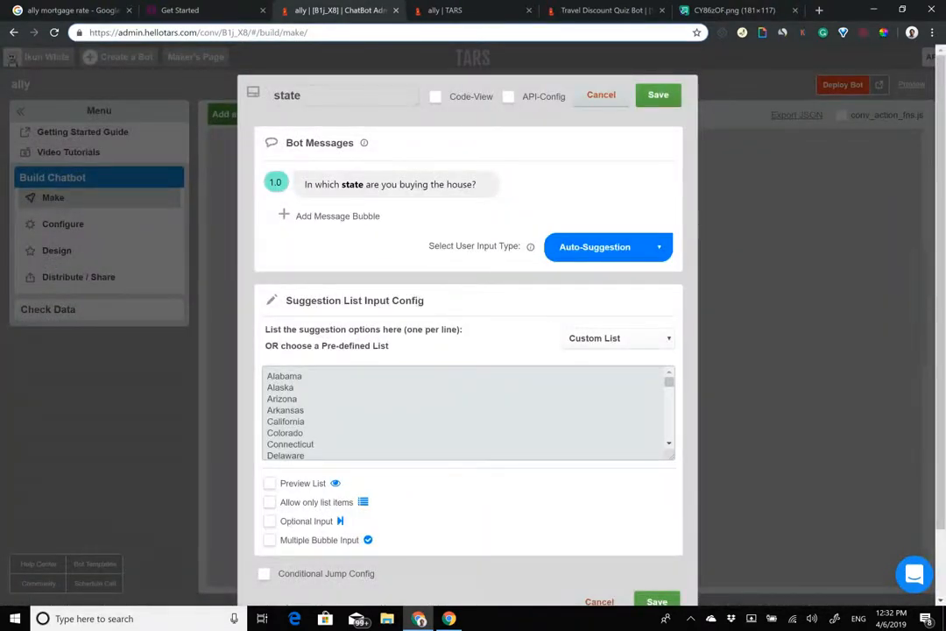
drag(267, 376, 289, 490)
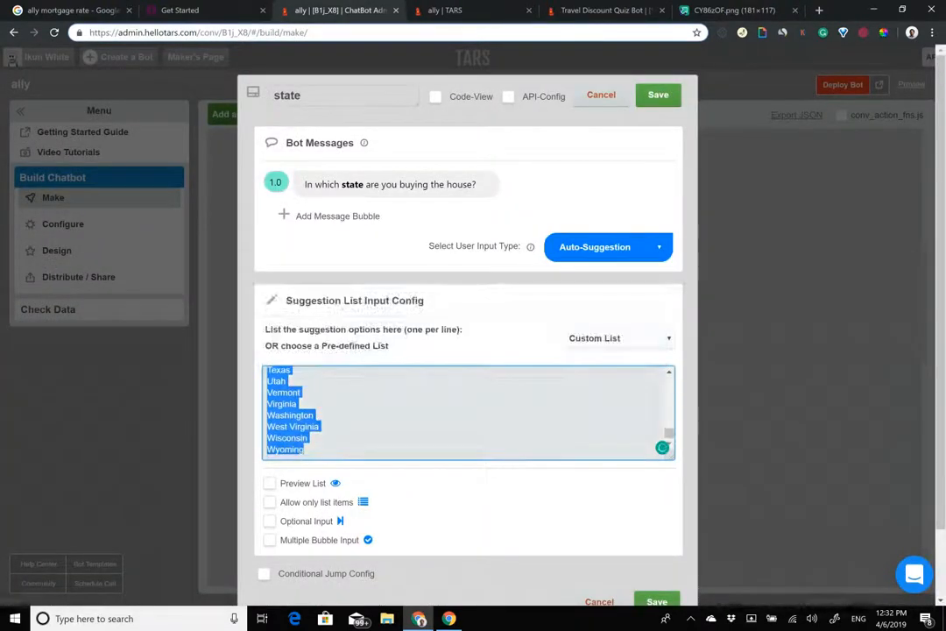
click(445, 9)
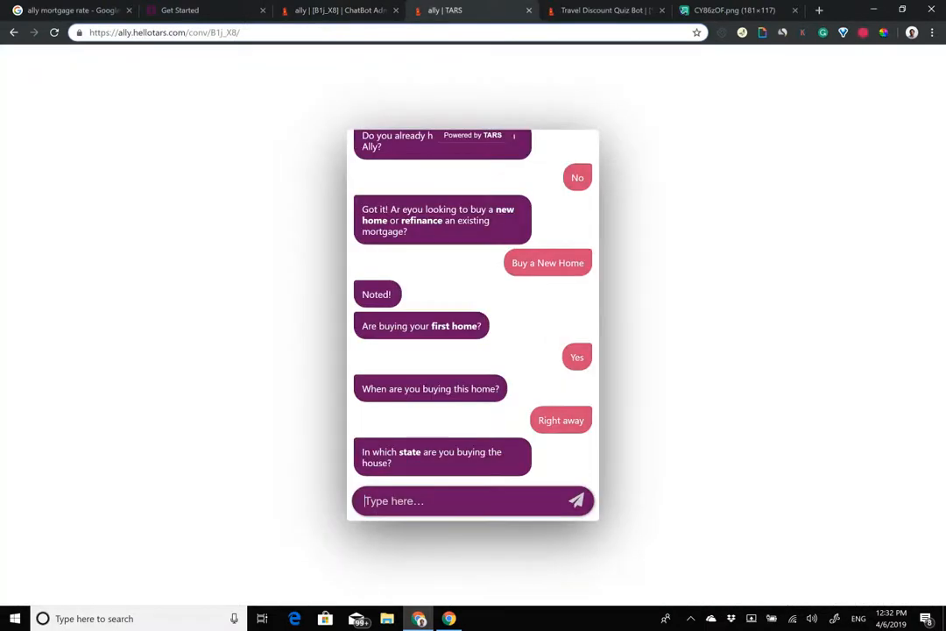
Step: Answer the state question with California from the suggestions
text(Cal)
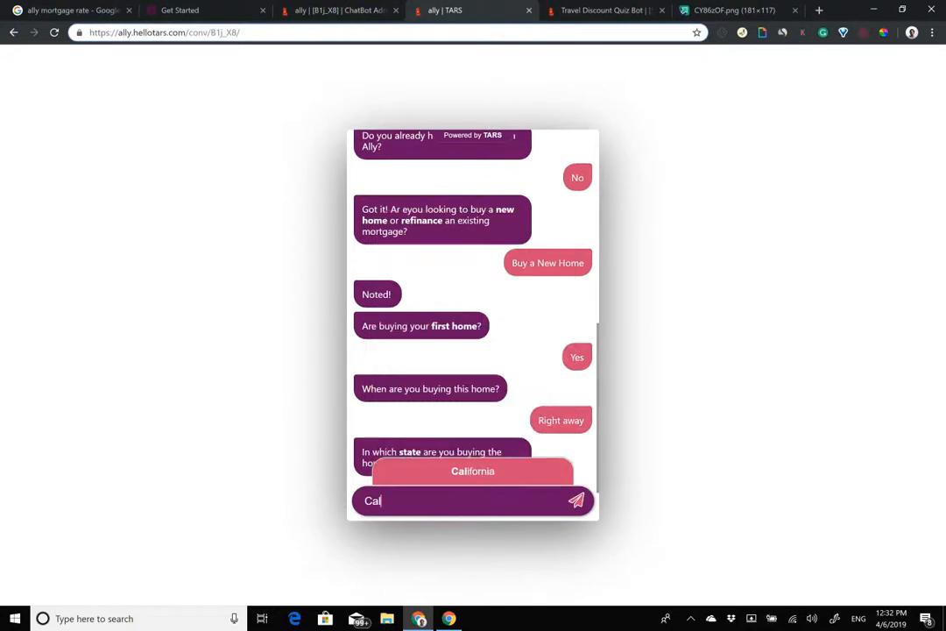
key(BackSpace)
key(BackSpace)
key(BackSpace)
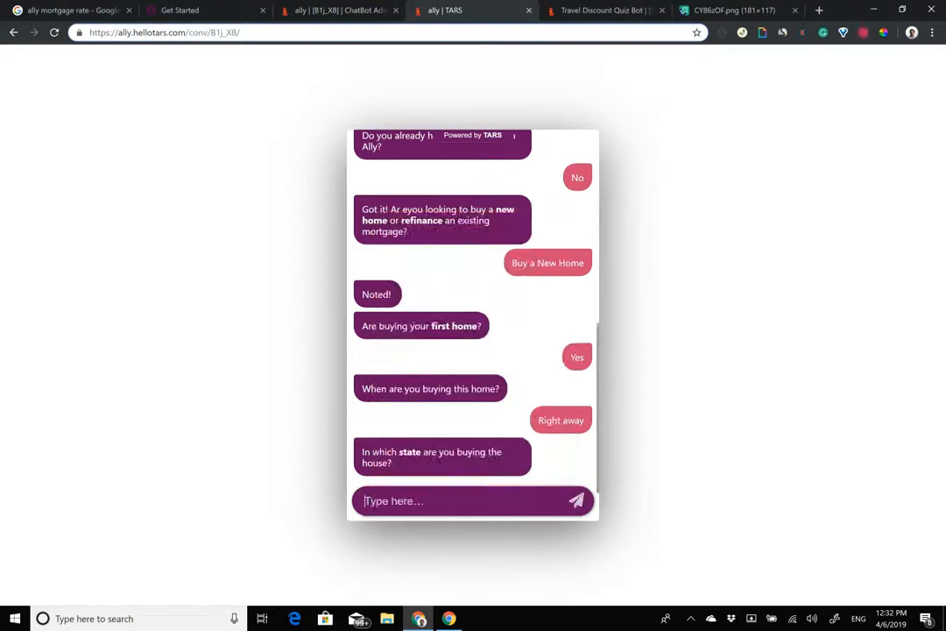
text(Ca)
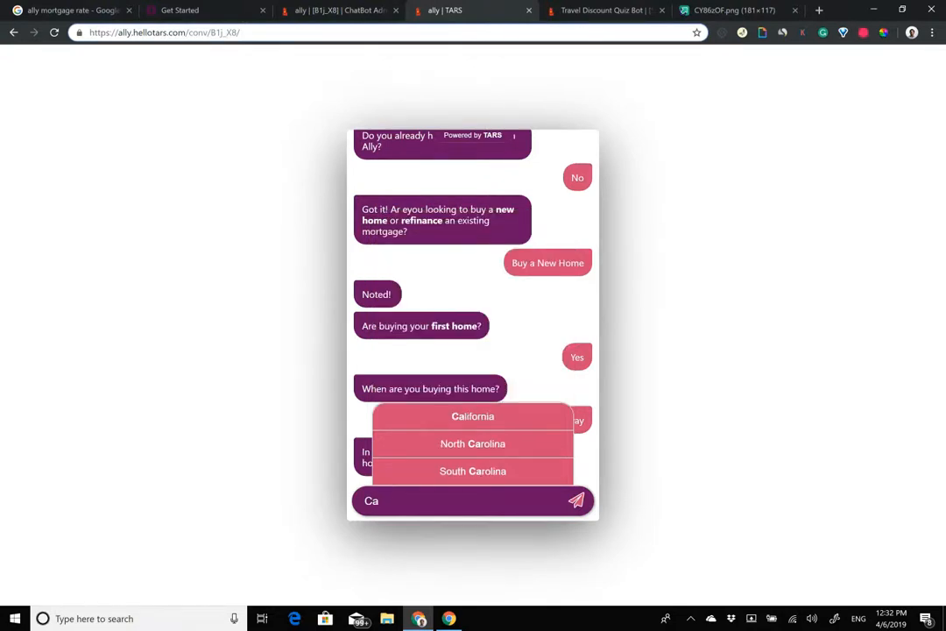
key(Down)
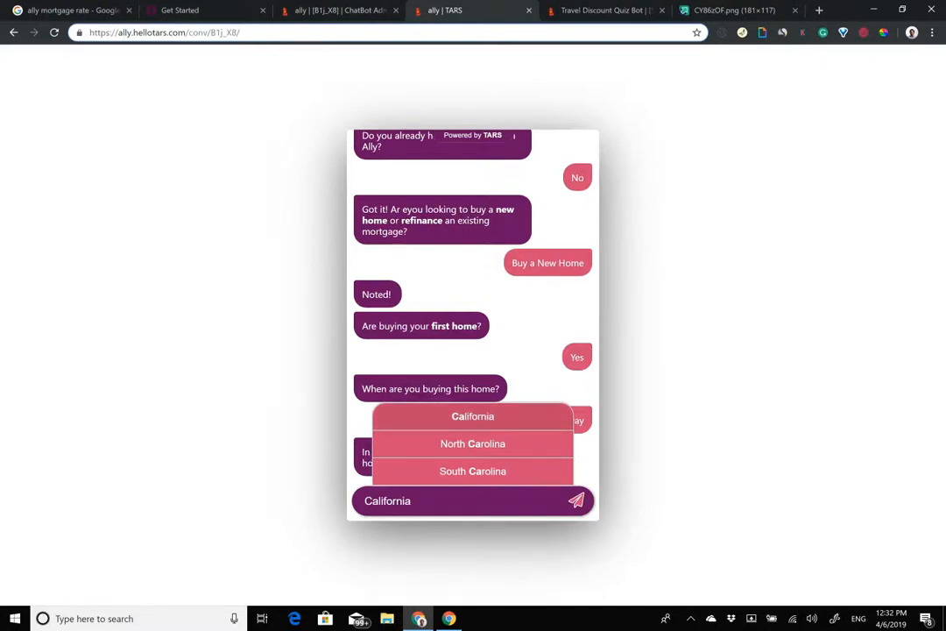
key(Return)
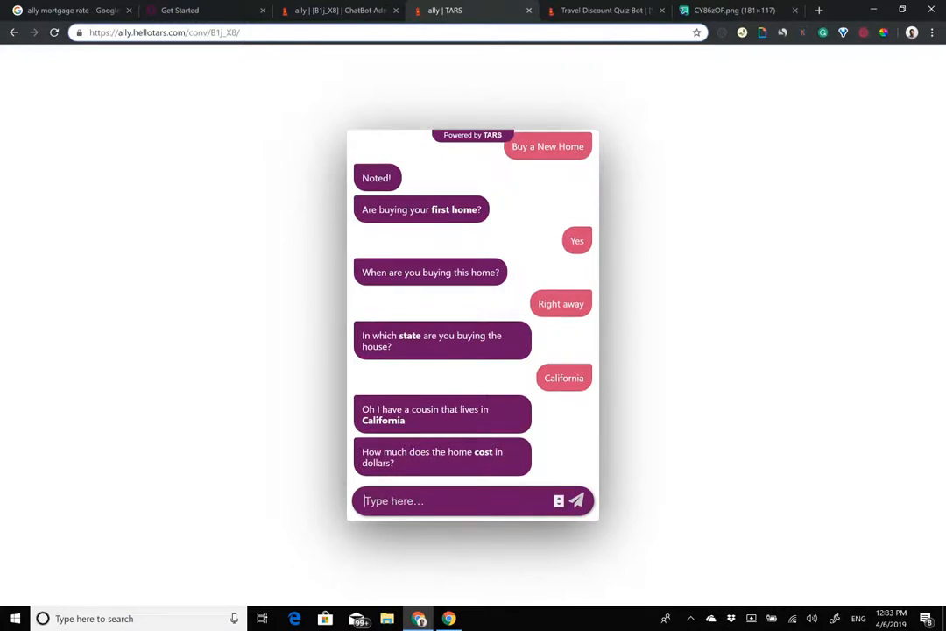
Step: Send a home cost of 100000 and a down payment of 30000
text(100000)
key(Return)
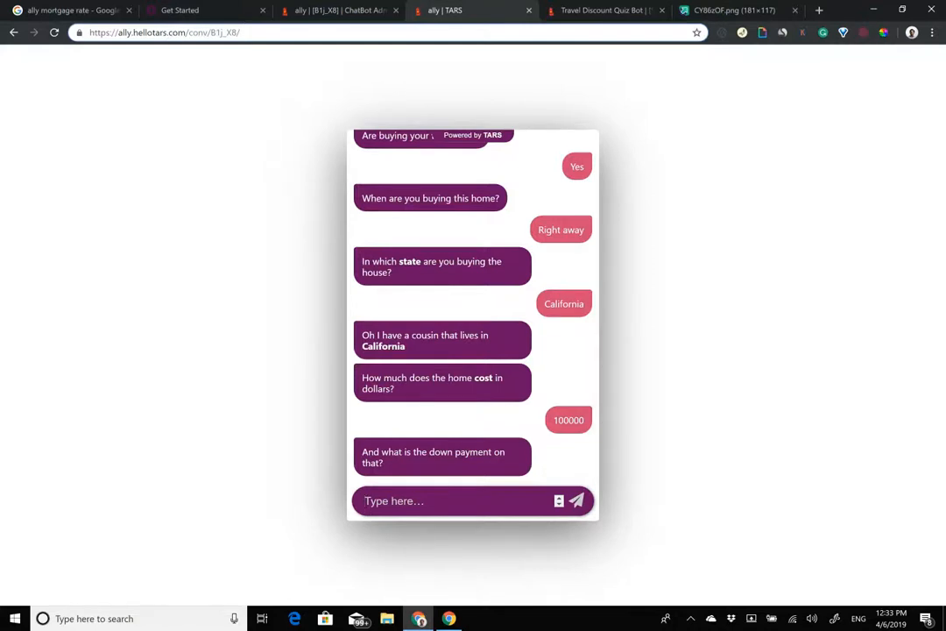
text(30000)
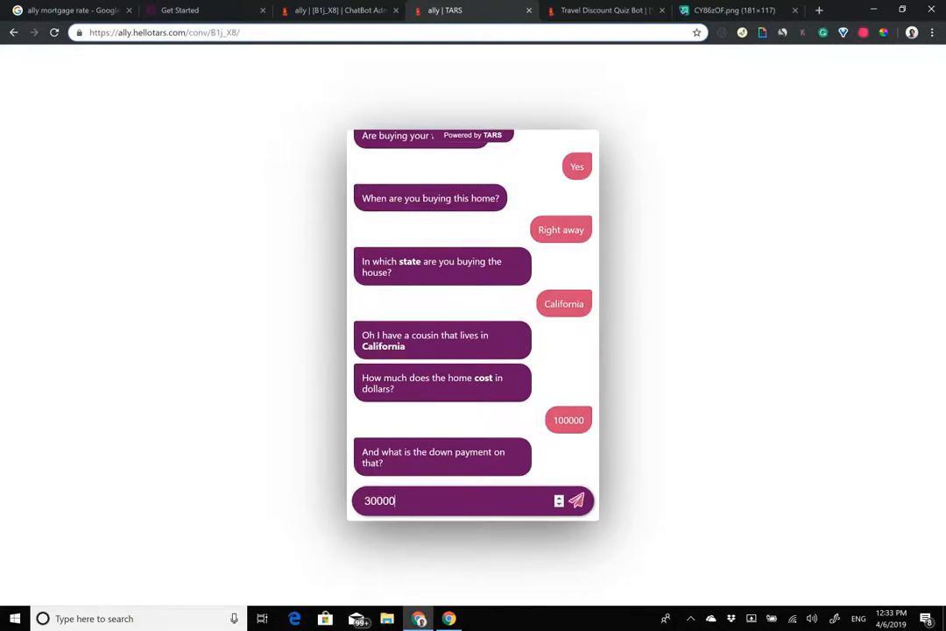
key(Return)
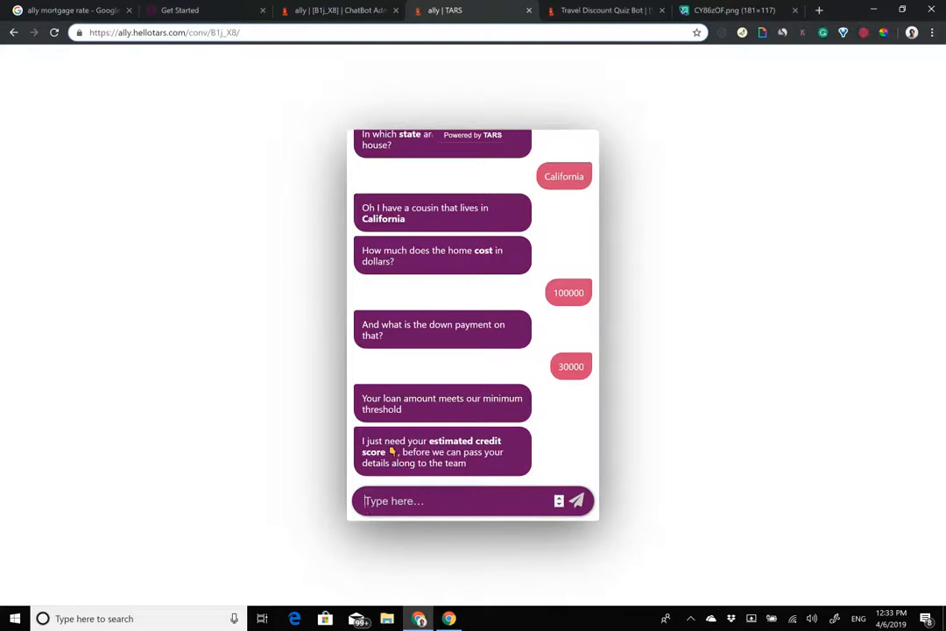
Step: Answer credit score 580 and review the under-620 Home Loan Advisor message
text(580)
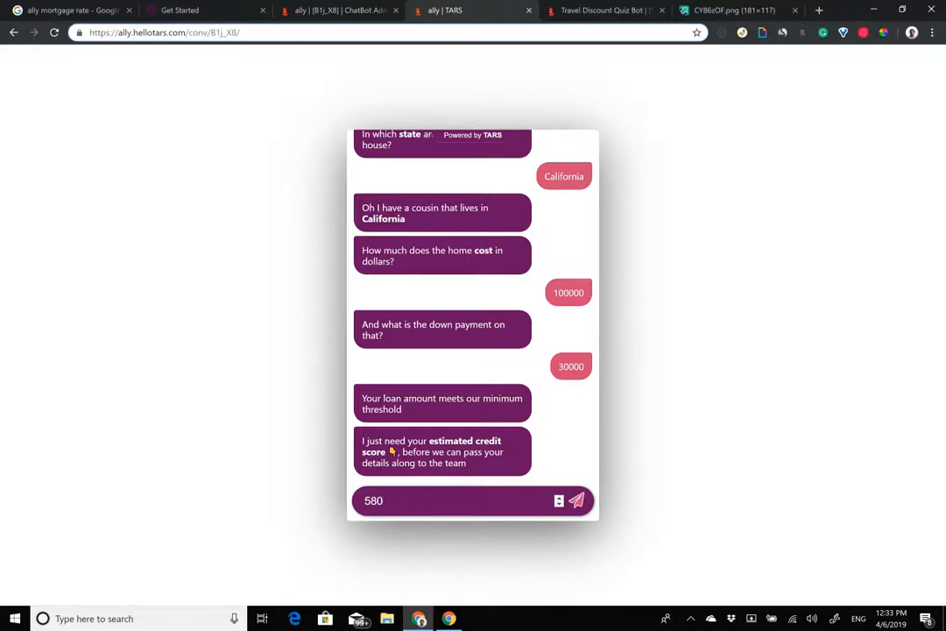
key(Return)
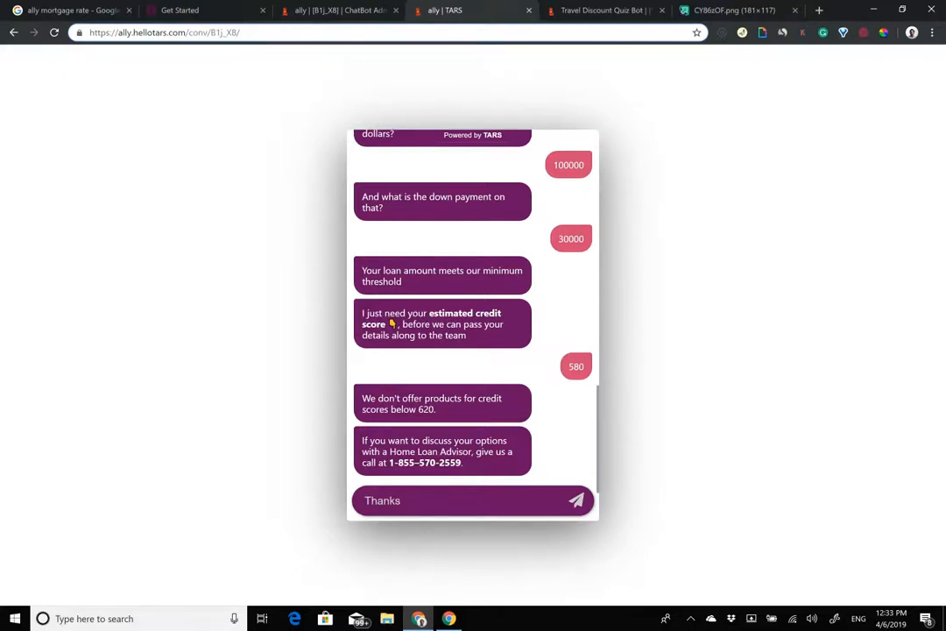
drag(363, 440, 462, 463)
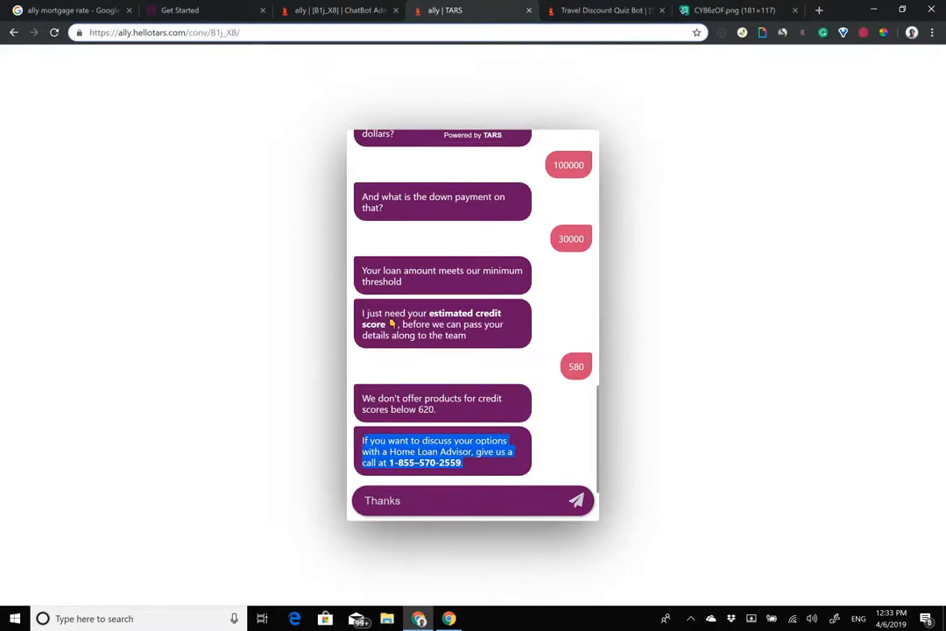
scroll(473, 324, up, 10)
scroll(474, 325, down, 10)
Step: In the admin build view, close the state gambit and find credit_score [29]
click(289, 9)
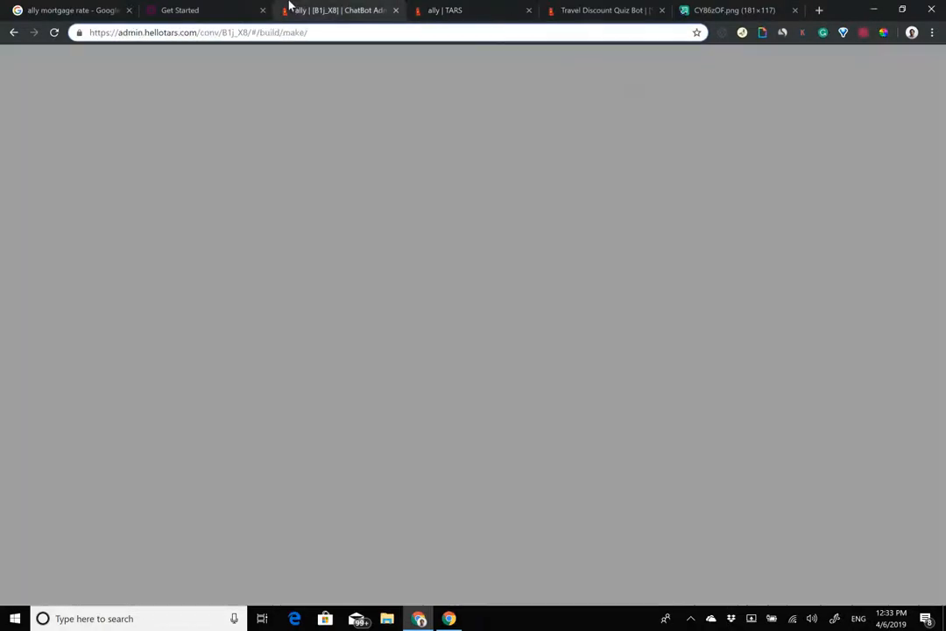
click(601, 95)
scroll(494, 412, down, 6)
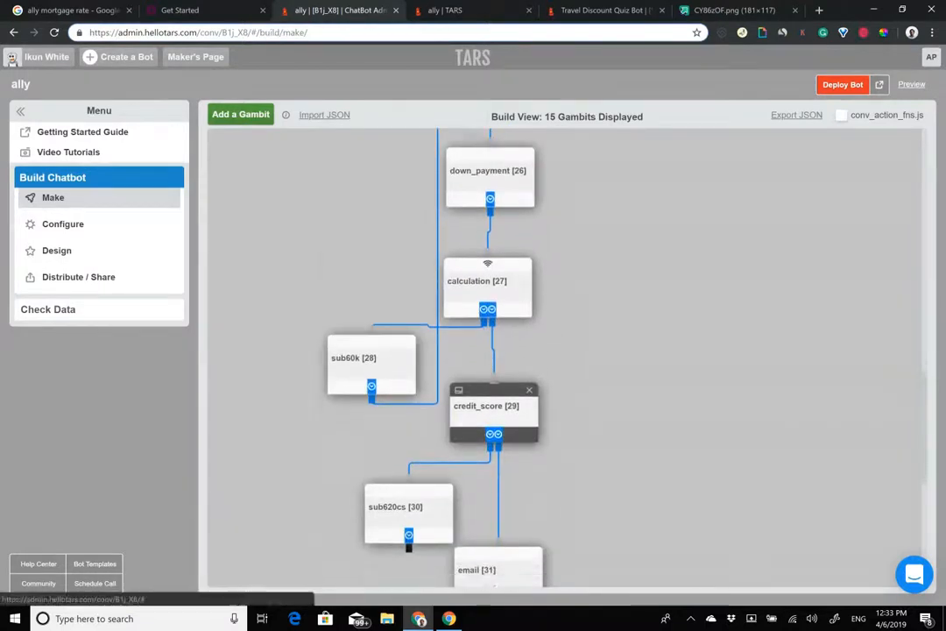
scroll(494, 412, down, 2)
Step: Reload the live chat starting at gambit 29 by appending ?_startgid=29 to the URL
click(449, 8)
drag(238, 34, 354, 54)
text(?)
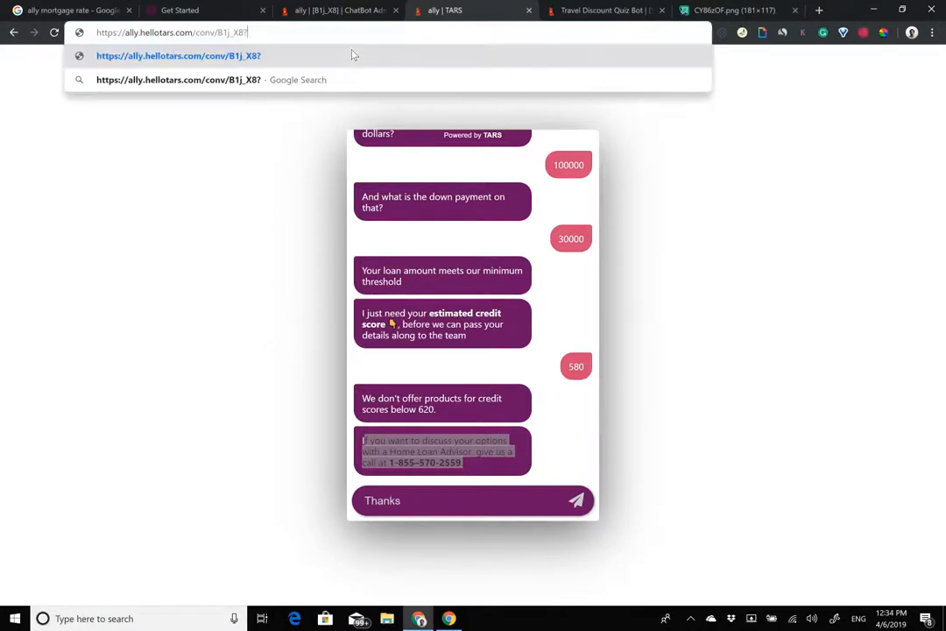
text(_startgi)
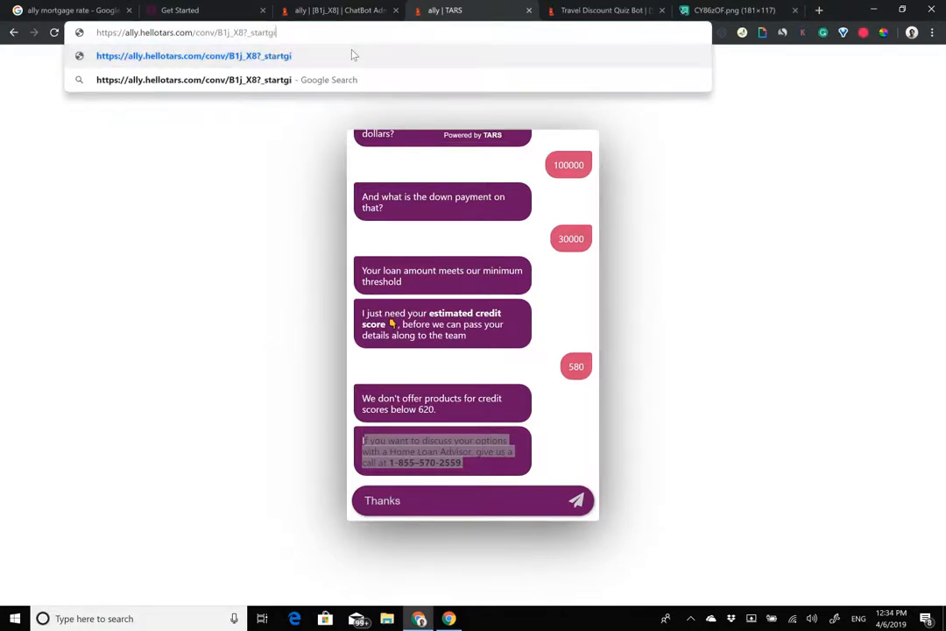
text(d=29)
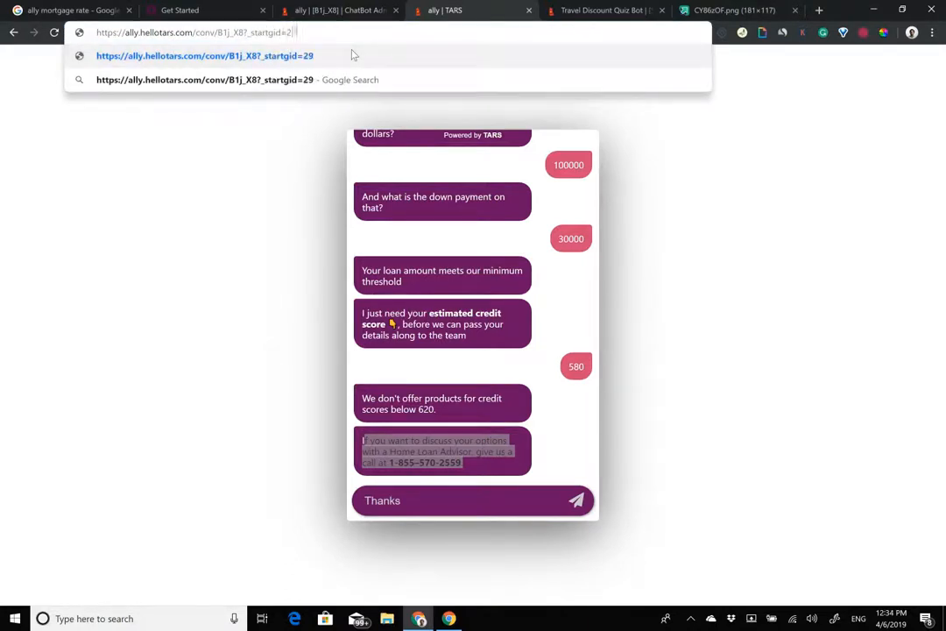
key(Return)
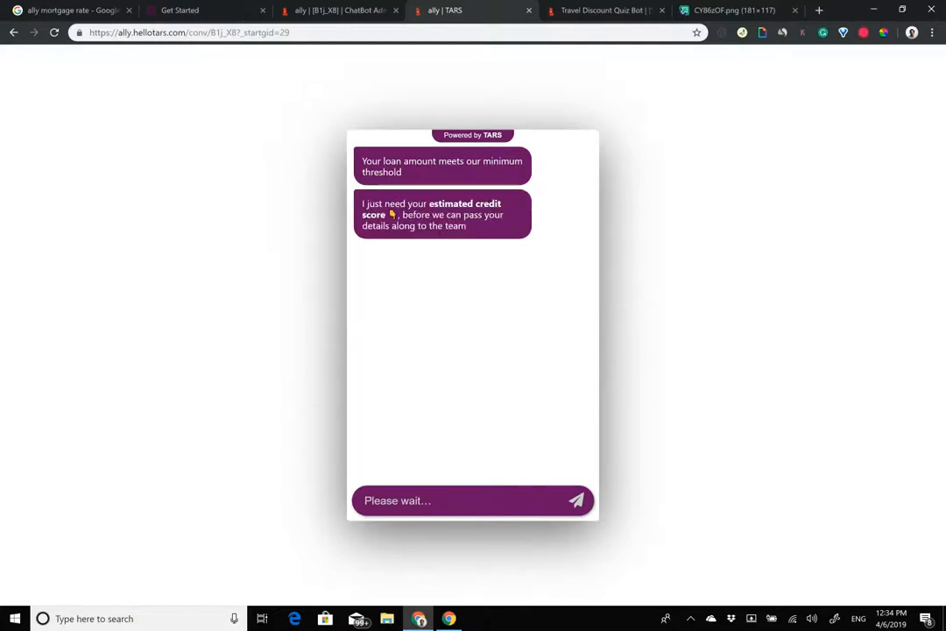
Step: Answer credit score 621 and an e-mail address, reaching 'Have a great day!'
text(621)
key(Return)
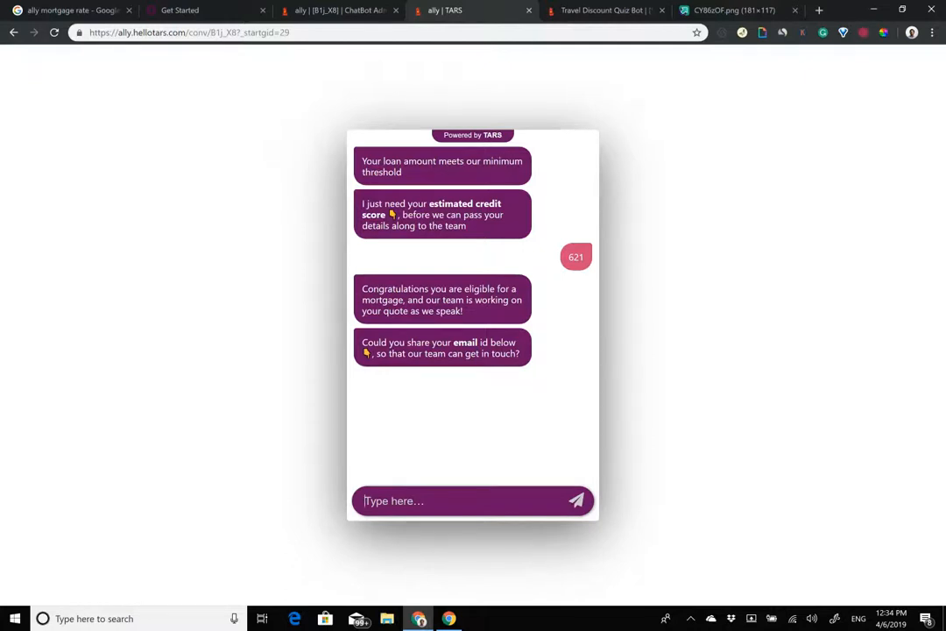
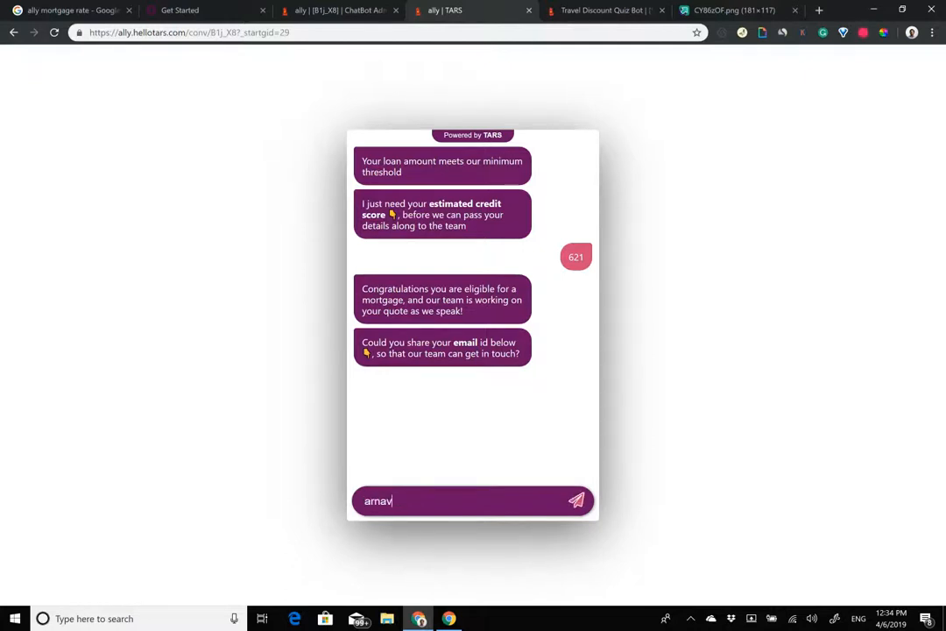
key(Return)
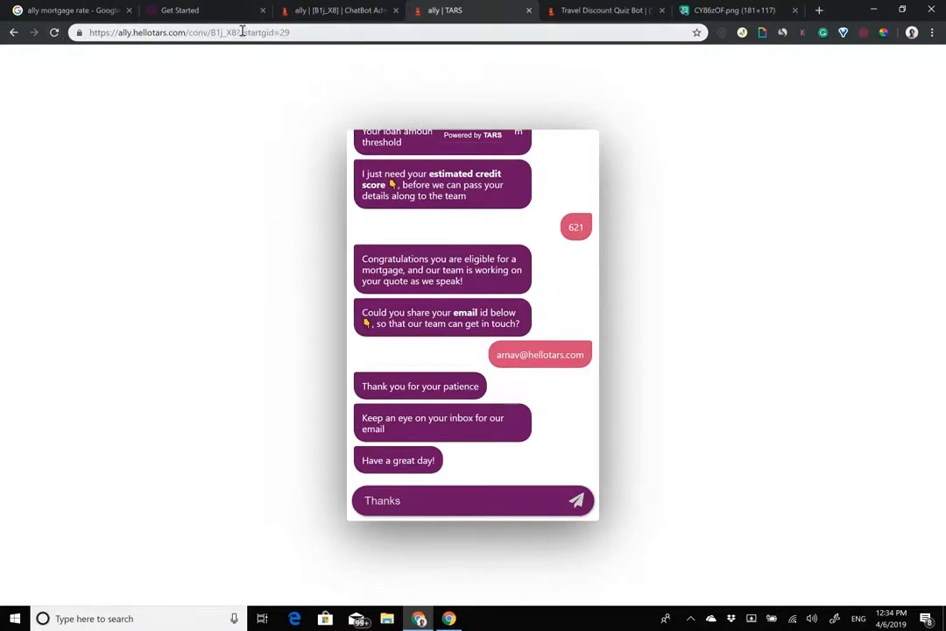
drag(243, 33, 299, 32)
key(BackSpace)
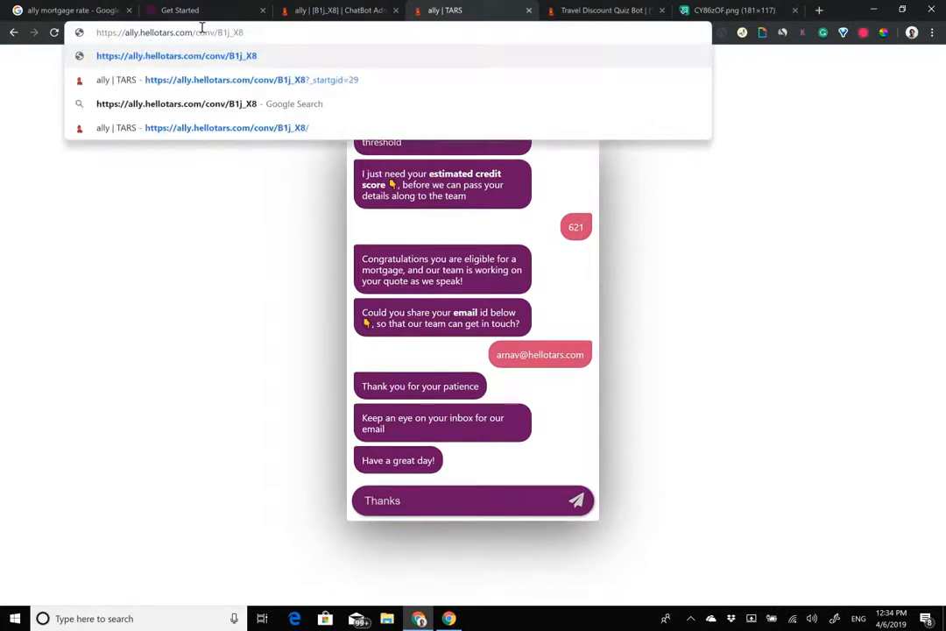
Step: Reload the chat from the start and snap it right, with the admin window left
key(Return)
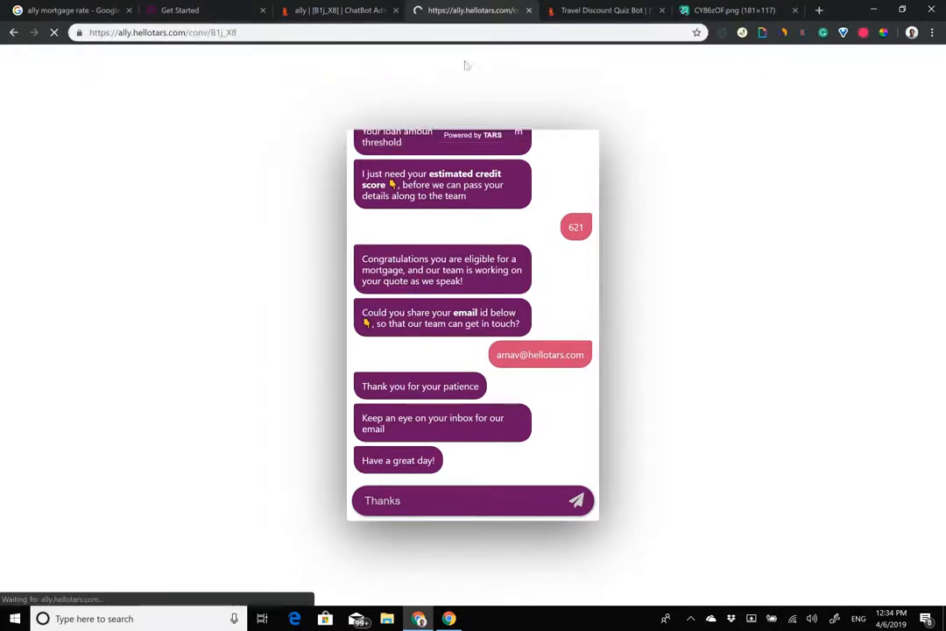
drag(472, 10, 472, 12)
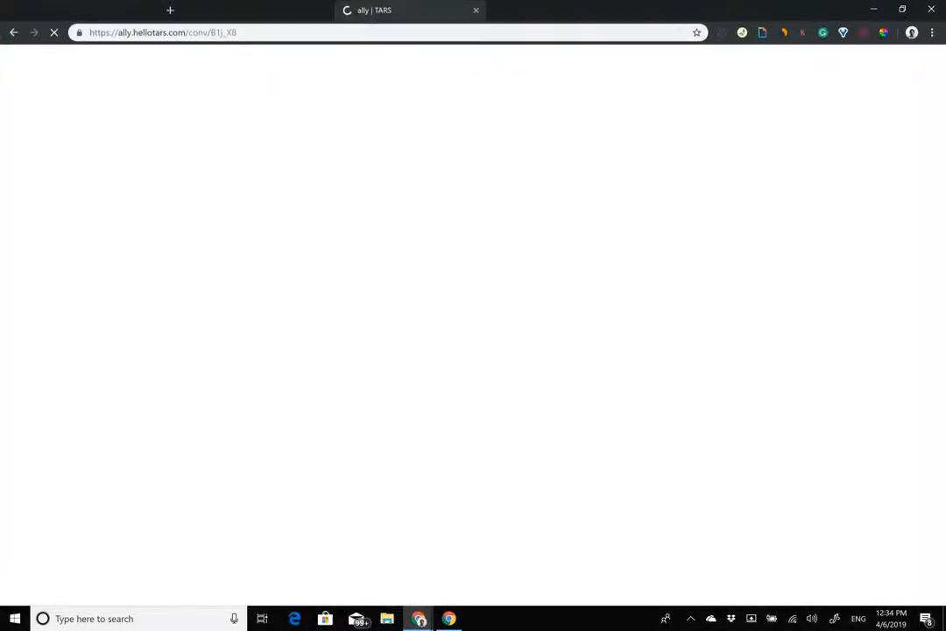
drag(526, 10, 945, 130)
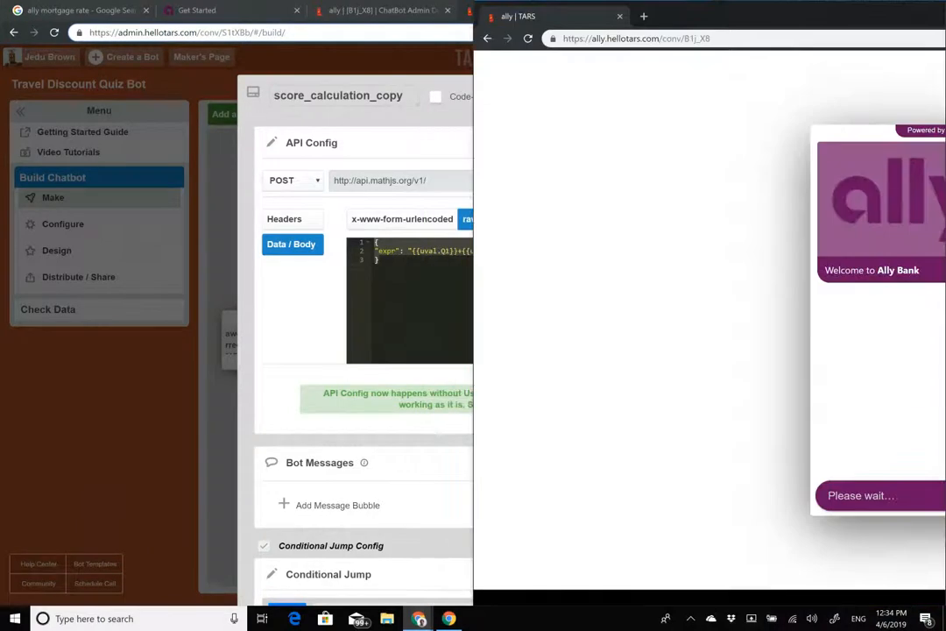
click(235, 307)
Step: Open Ally's home-loan quote page, closing the #F2F2F2 colour box, and scroll through it
click(104, 17)
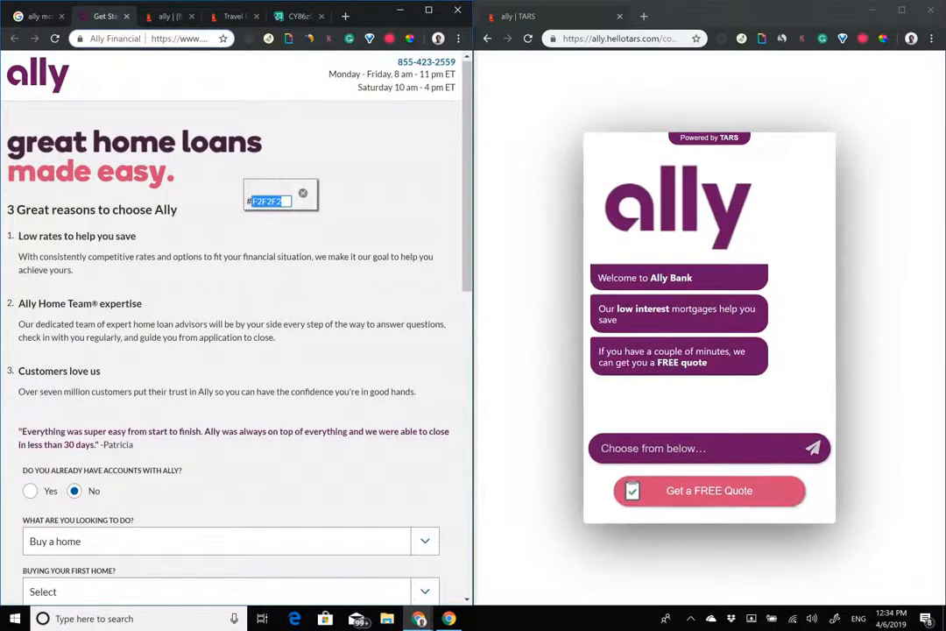
click(306, 194)
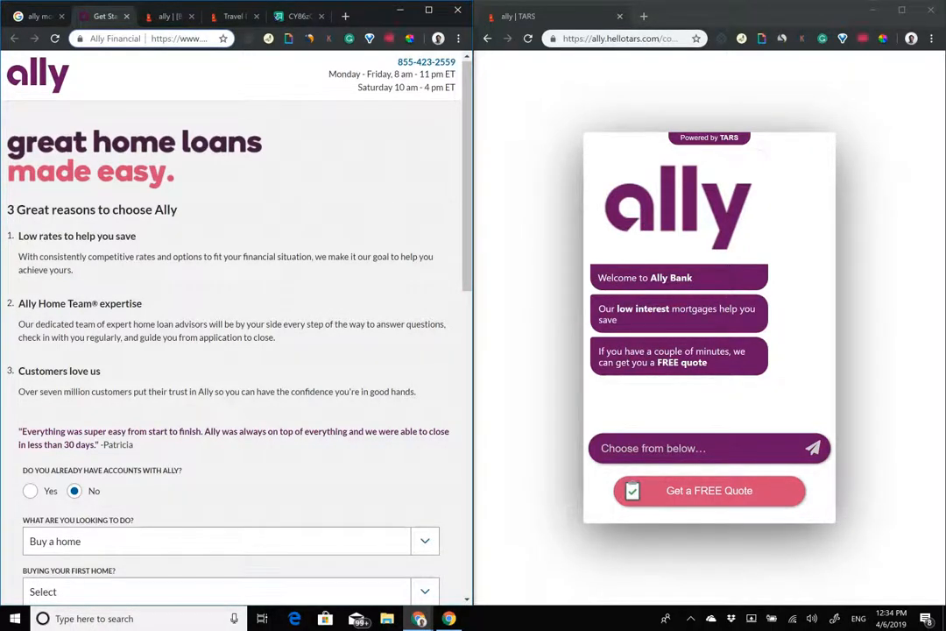
mouse_move(469, 184)
mouse_down()
mouse_move(469, 491)
mouse_move(469, 186)
mouse_up()
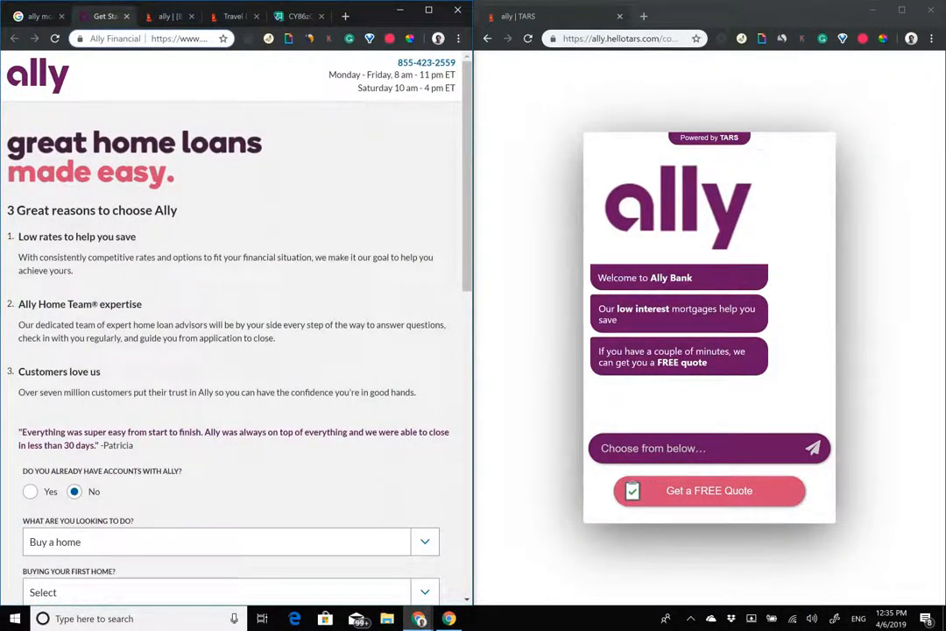
scroll(232, 333, down, 5)
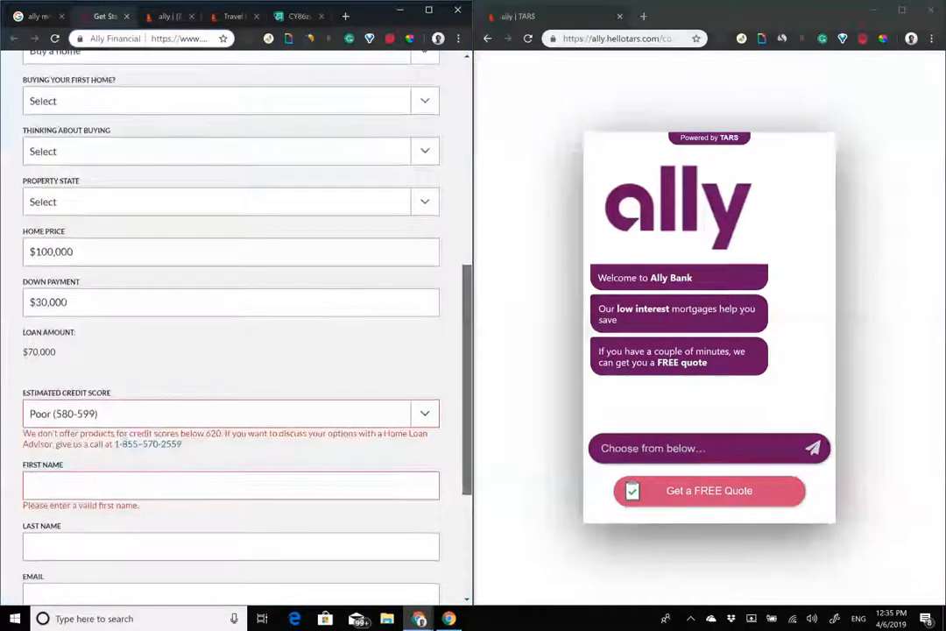
scroll(233, 333, down, 3)
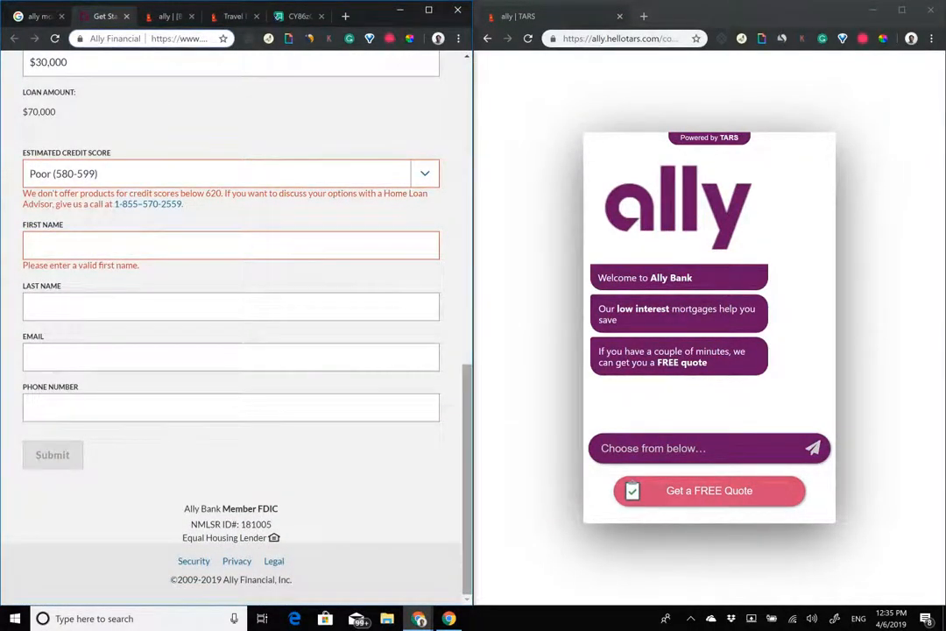
scroll(455, 237, up, 10)
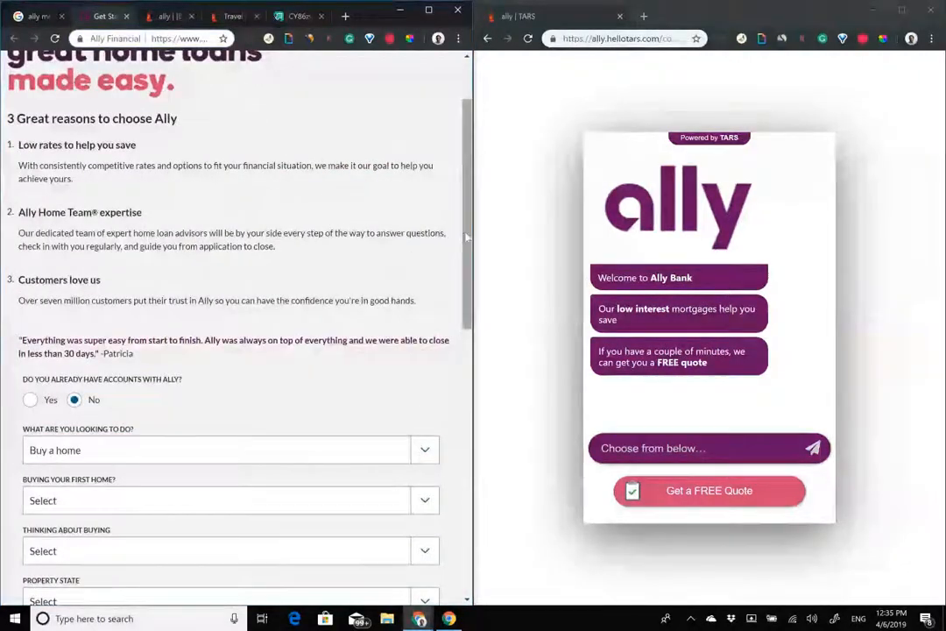
scroll(450, 176, up, 1)
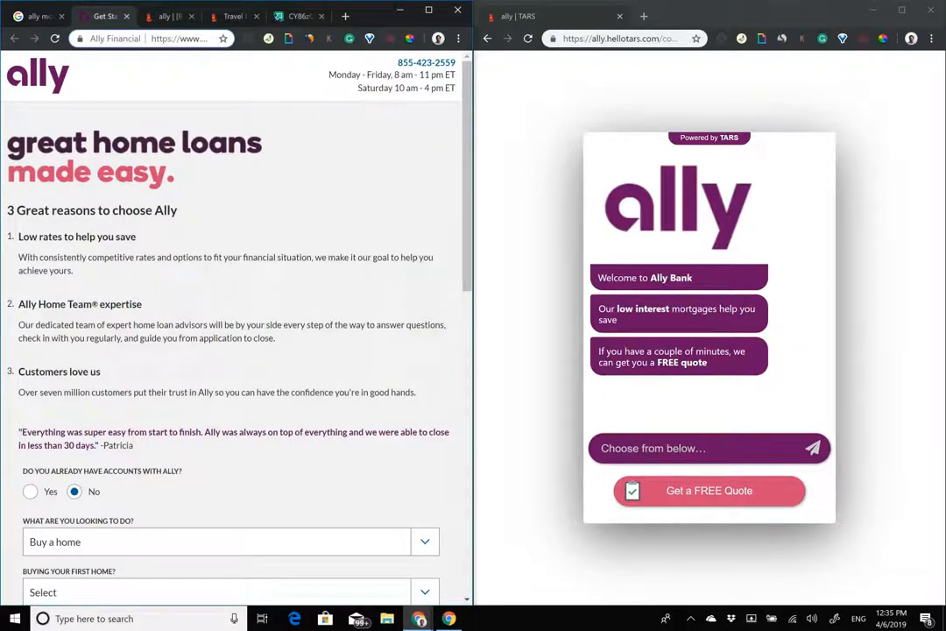
Step: Click Get a FREE Quote in the chatbot to reach 'What is your full name?'
click(709, 491)
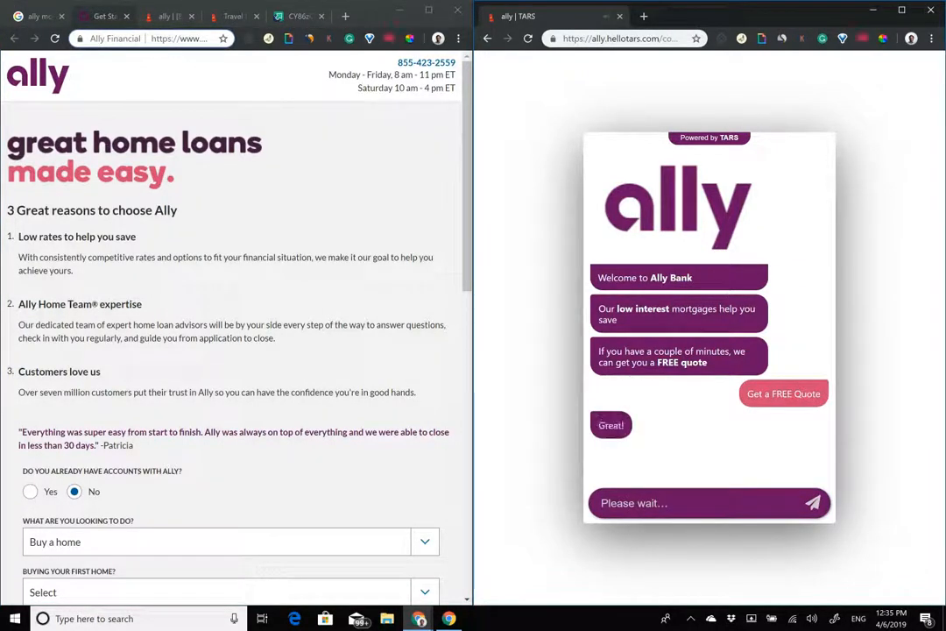
drag(471, 271, 470, 473)
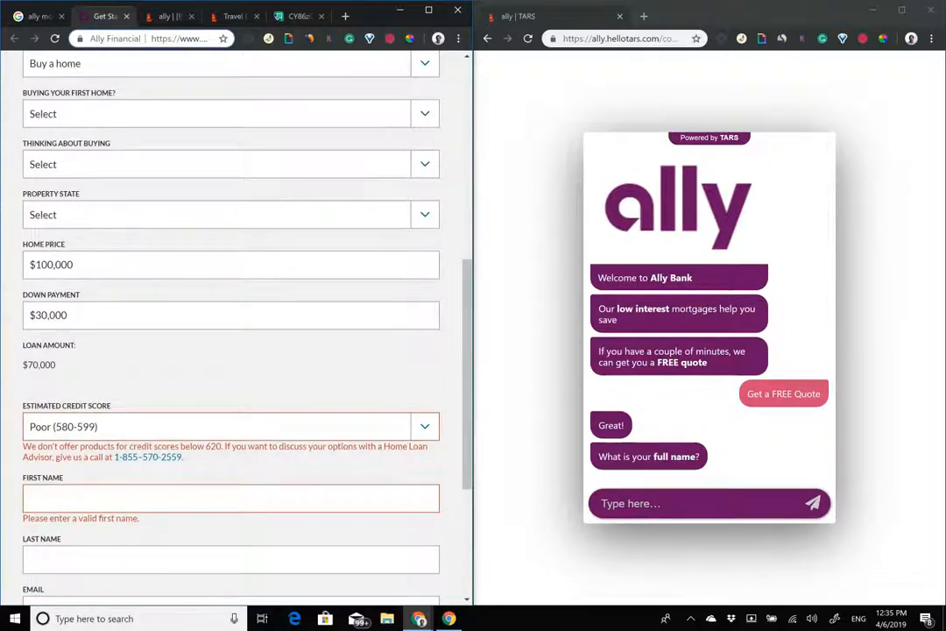
scroll(231, 333, down, 3)
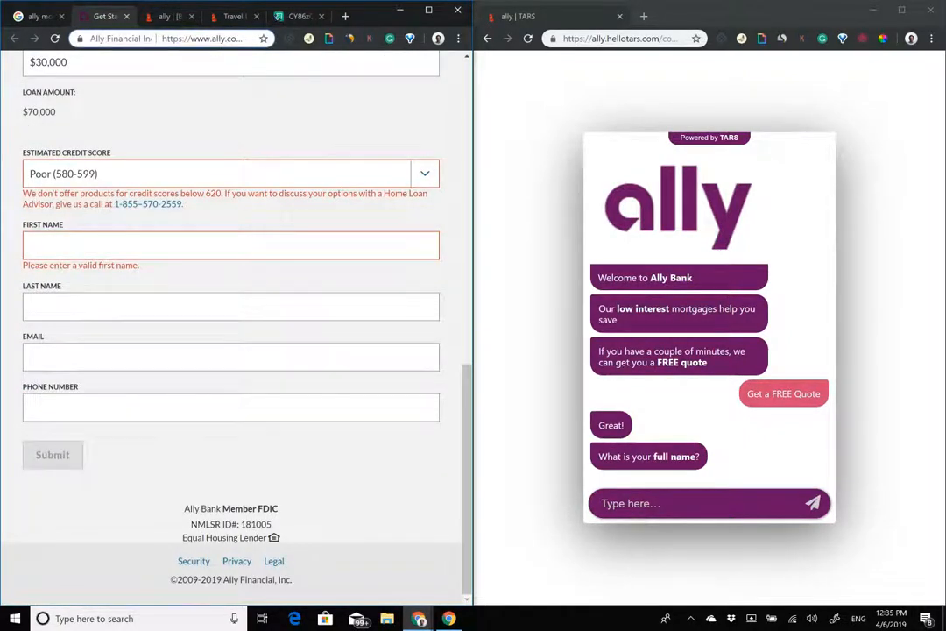
drag(468, 416, 471, 173)
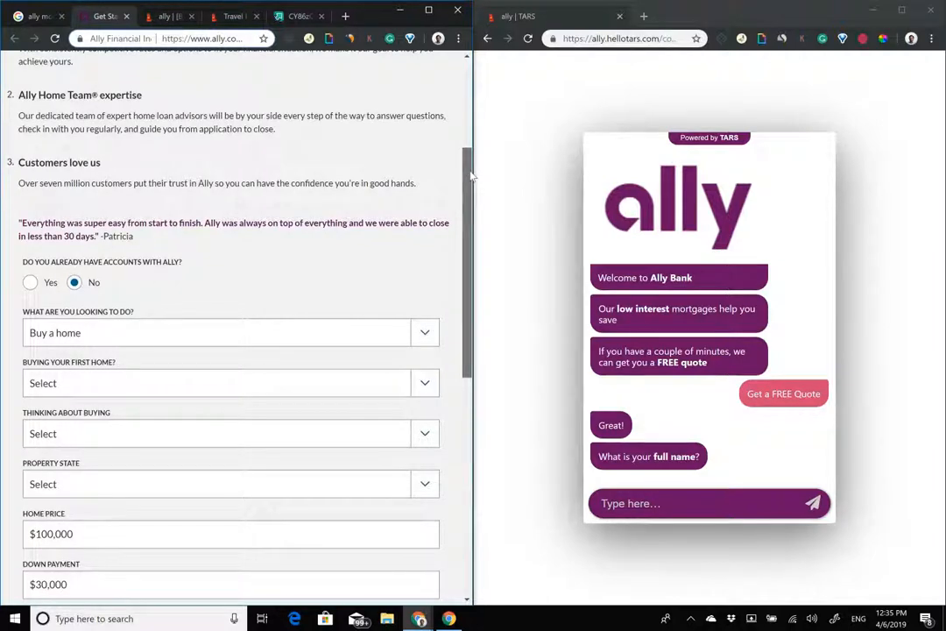